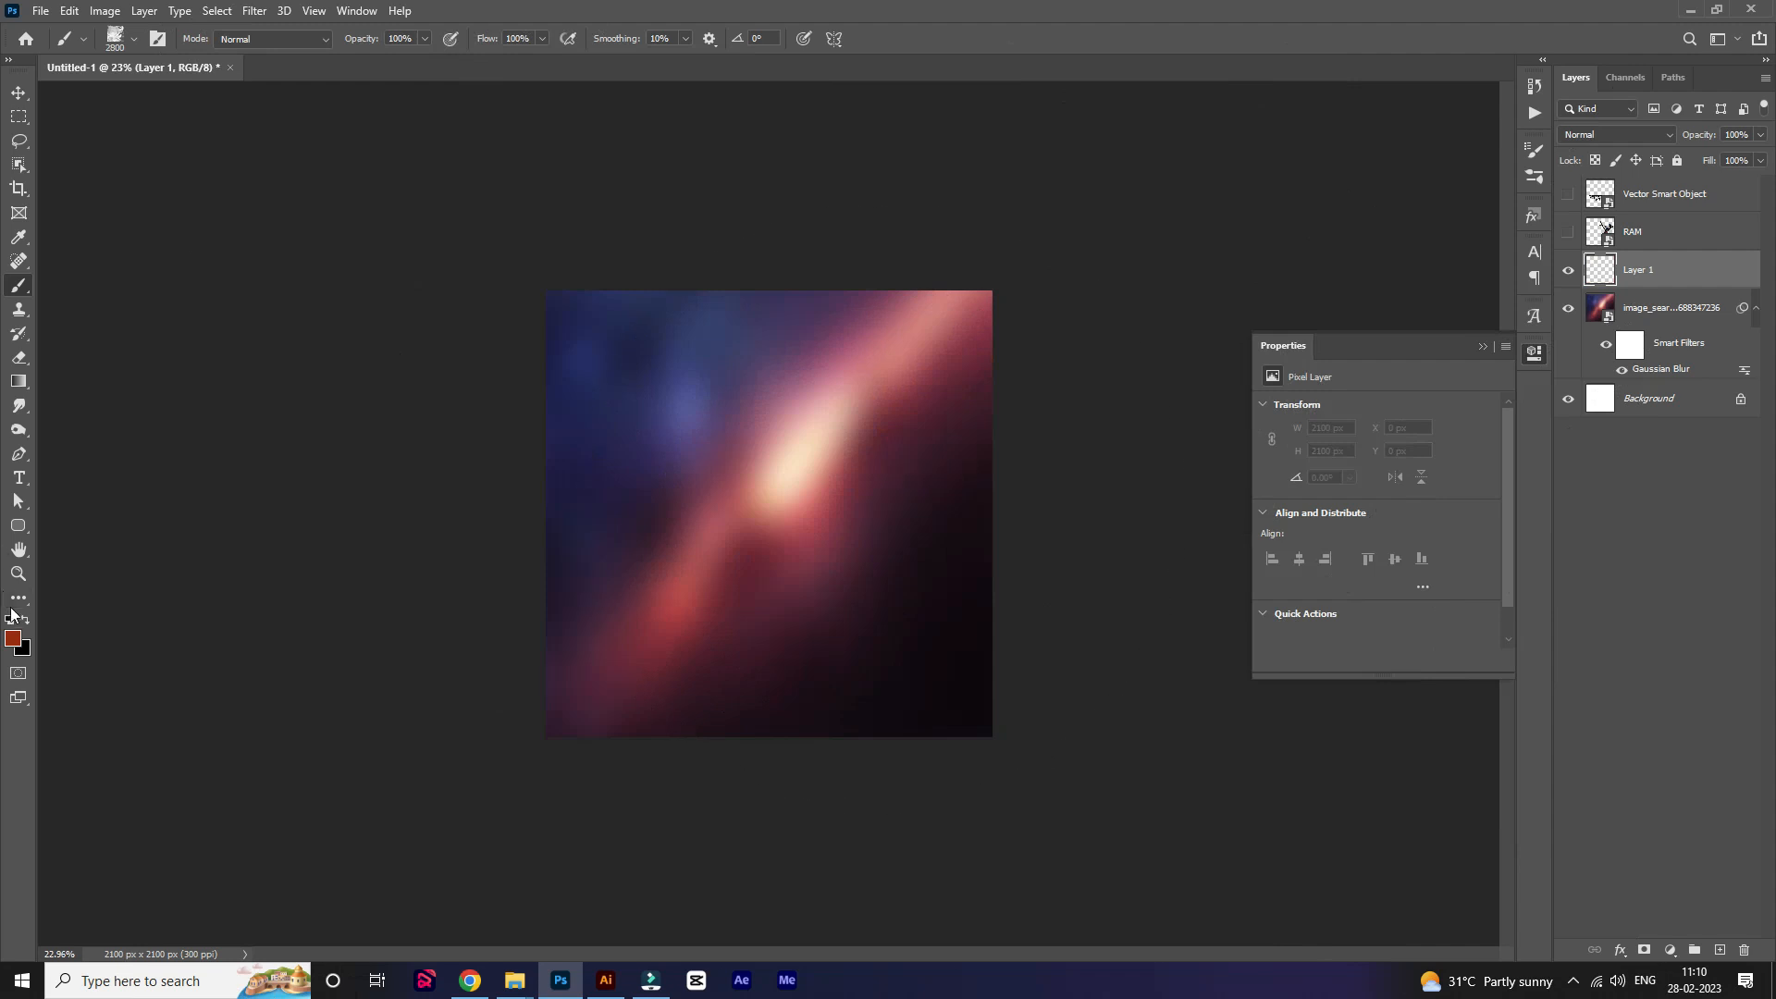
# Stamp the 2800 px grunge brush in white over the canvas on Layer 1 and lower the layer's opacity to 9%.
pyautogui.press('x')
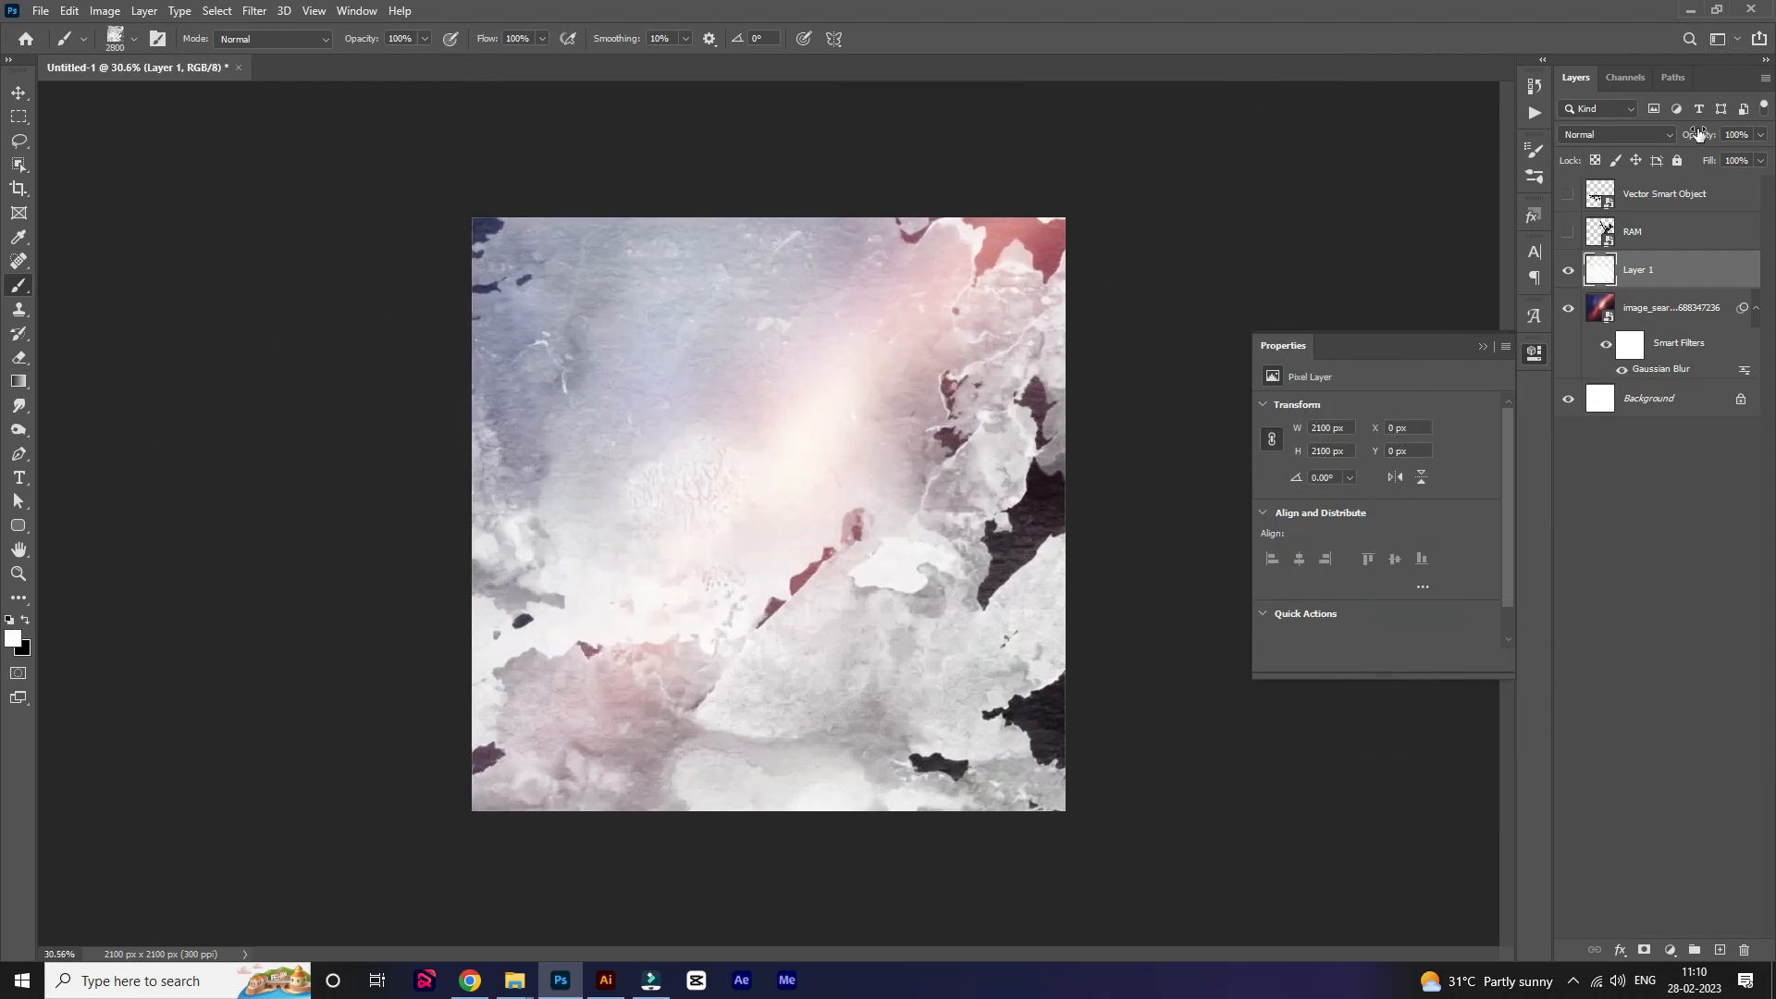
pyautogui.moveTo(1698, 134); pyautogui.dragTo(1608, 162)
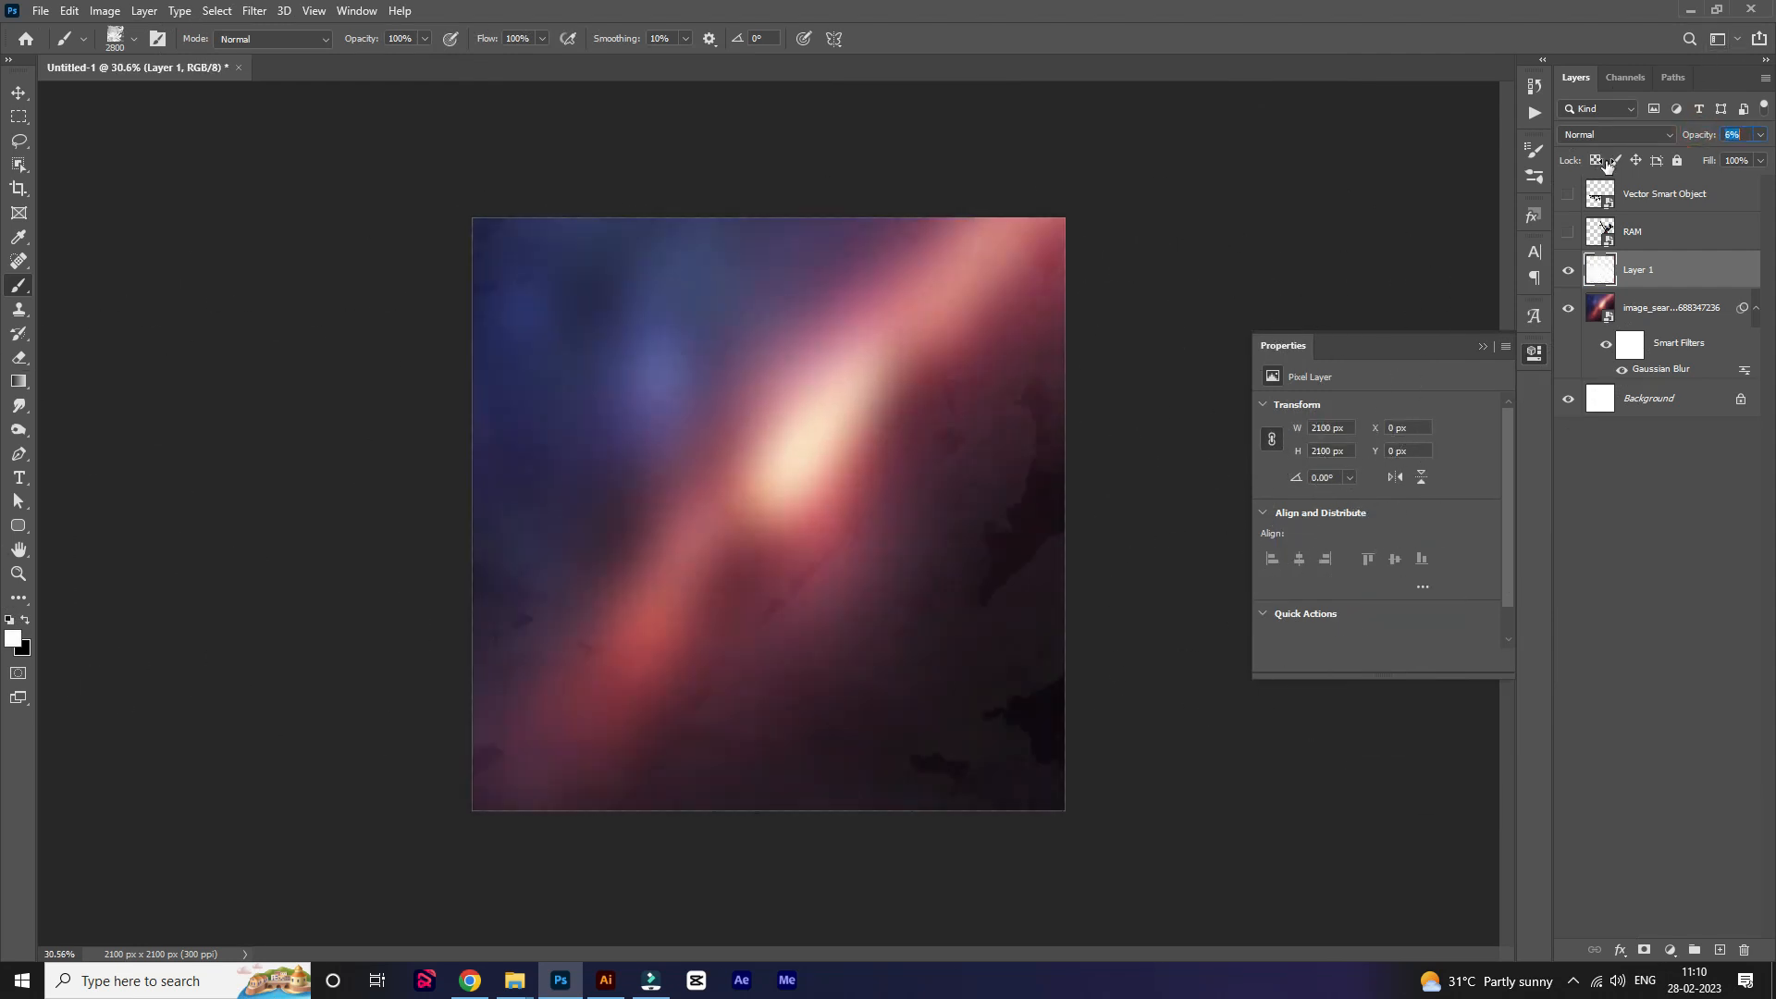
pyautogui.click(20, 95)
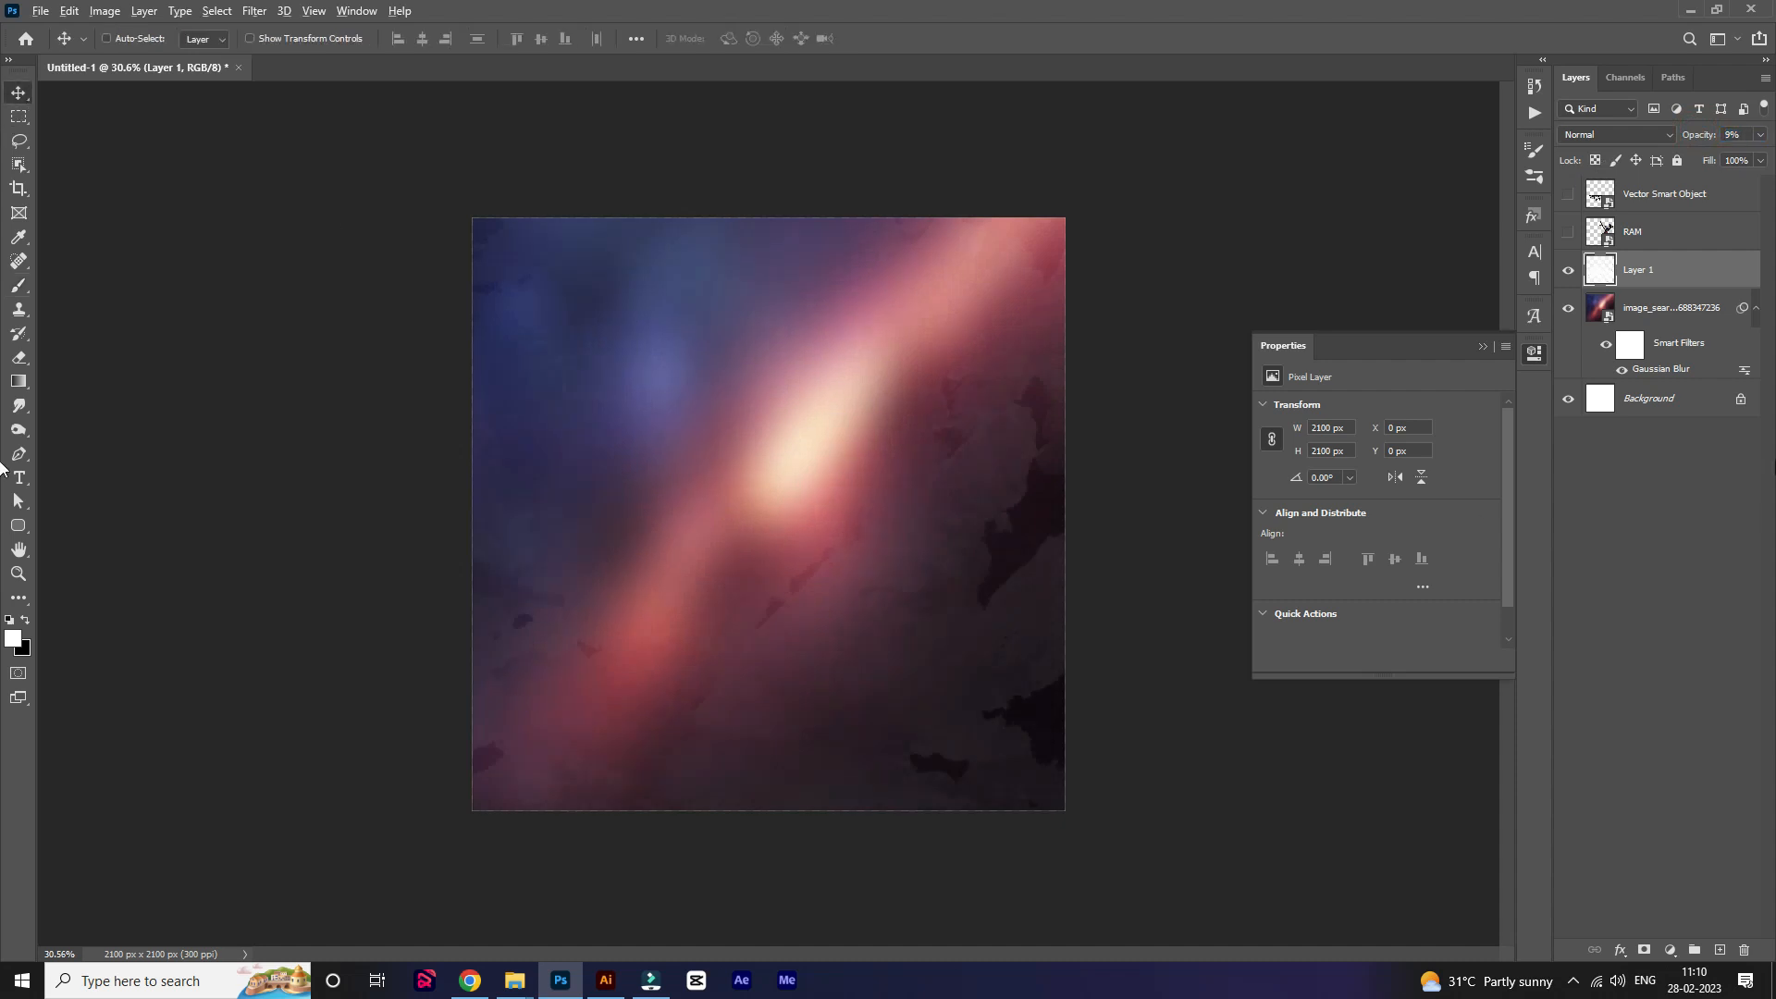
# Add a new layer above the grunge texture and choose brush 93 from the Free Fog Photoshop Brushes 10 set.
pyautogui.click(1721, 950)
pyautogui.scroll(-1, 773, 435)
pyautogui.press('b')
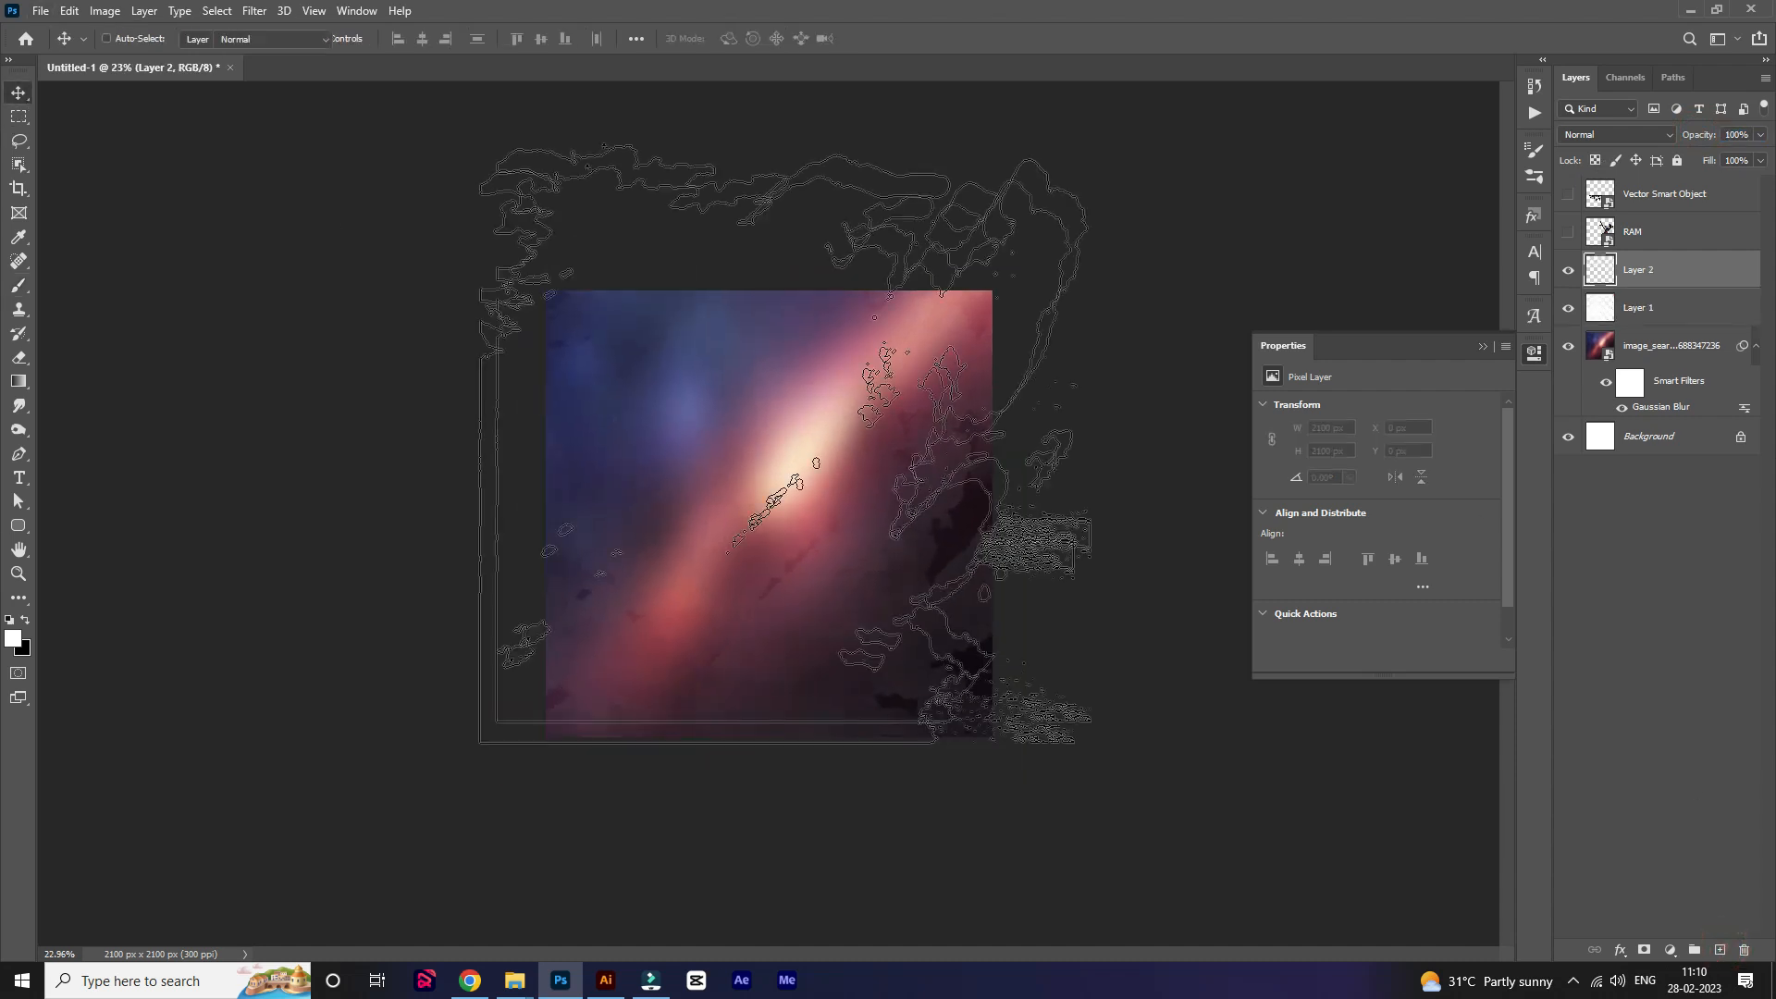
pyautogui.rightClick(828, 444)
pyautogui.scroll(-5, 841, 656)
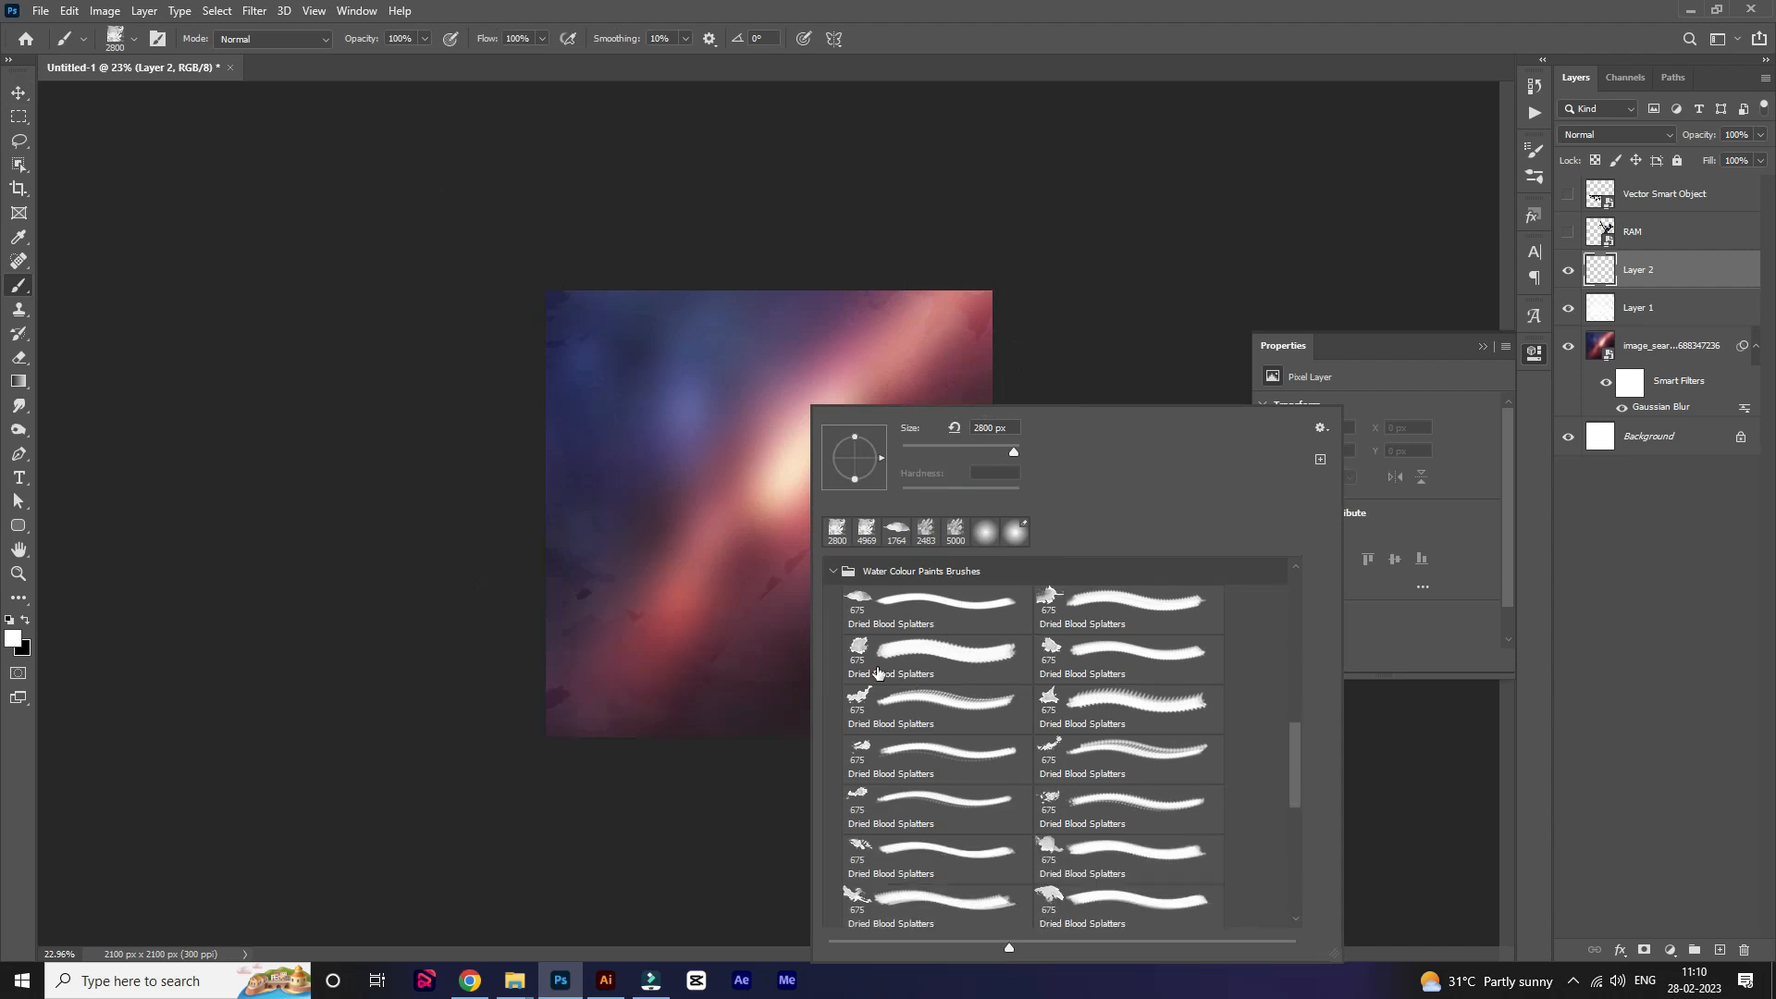
pyautogui.scroll(2, 841, 656)
pyautogui.scroll(1, 833, 629)
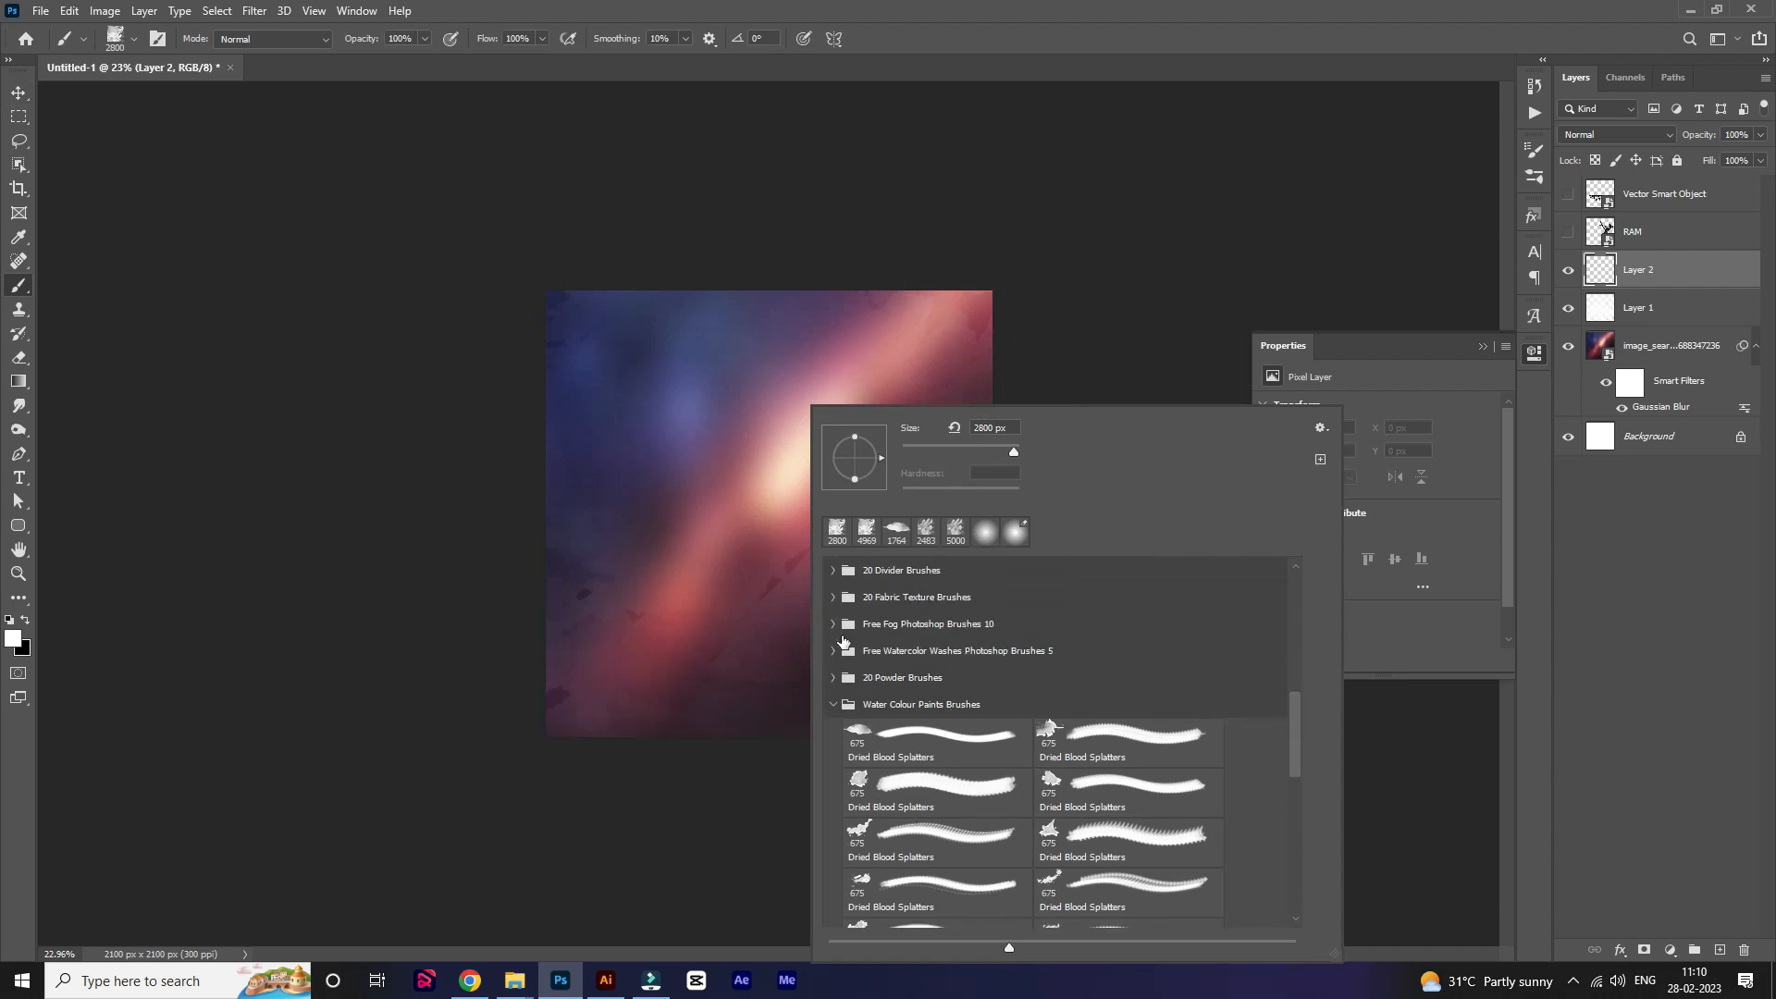
pyautogui.click(832, 624)
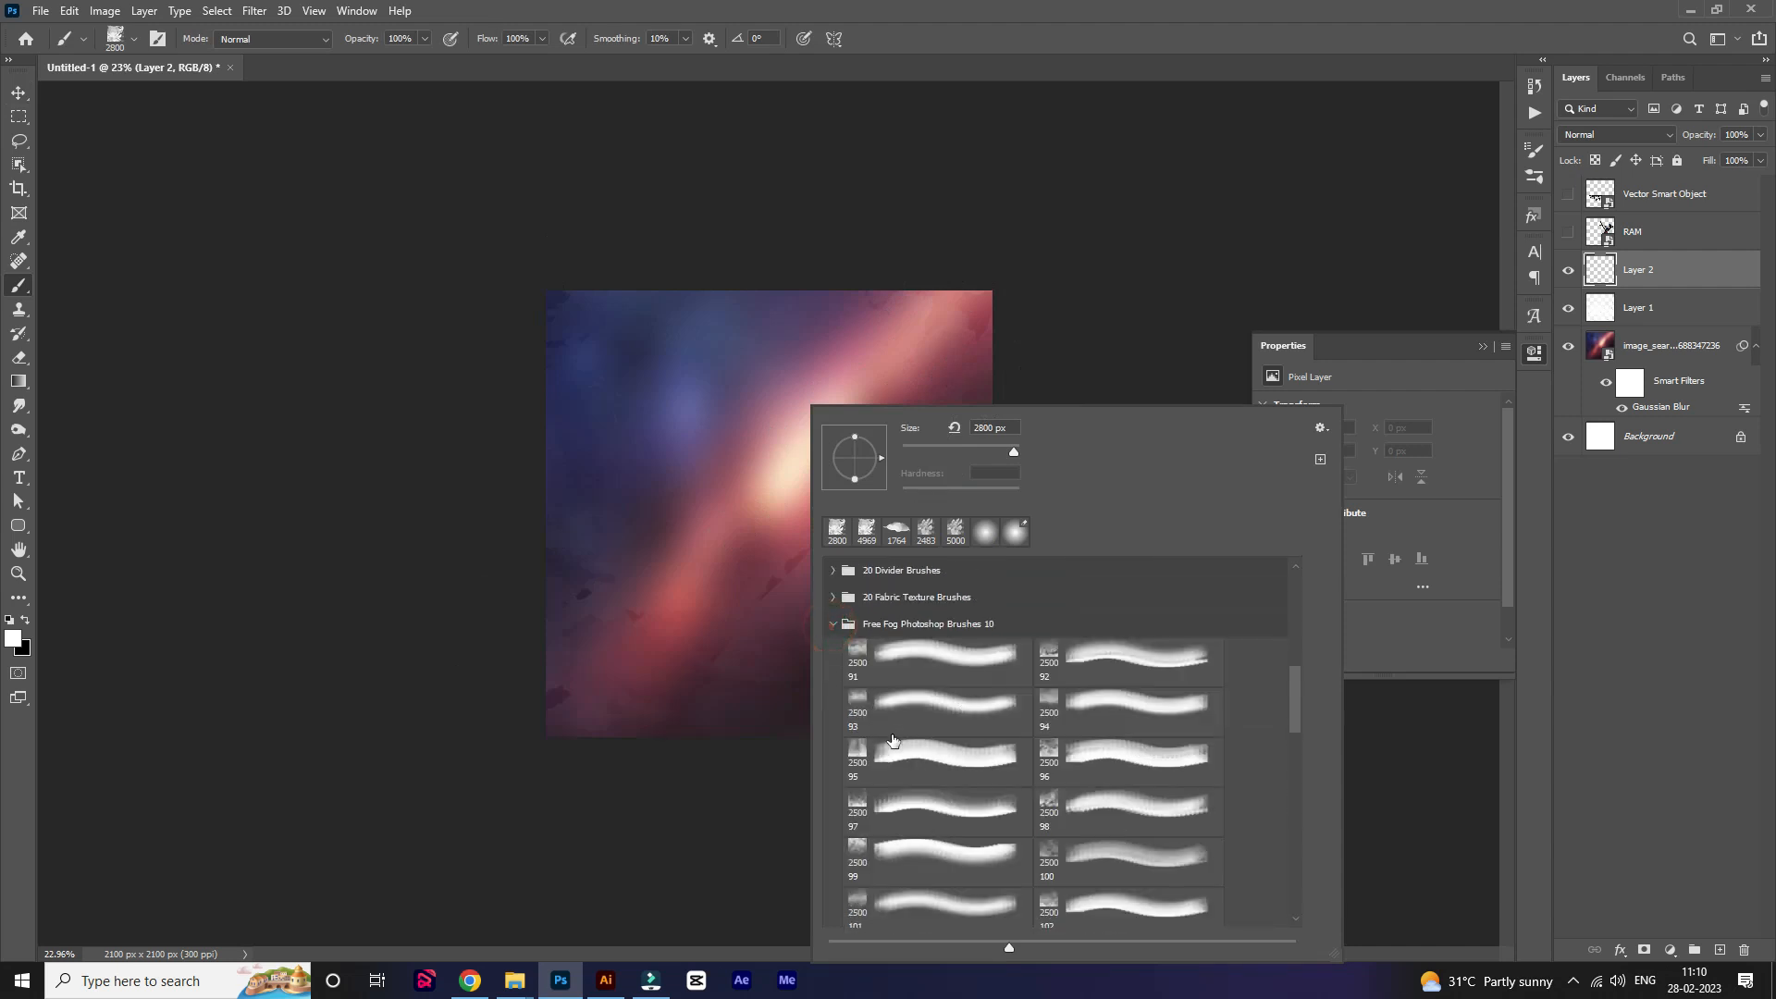
pyautogui.doubleClick(913, 708)
# Stamp black fog across the middle of the canvas with the fog brush sized to 2169 px.
pyautogui.click(26, 620)
pyautogui.moveTo(955, 494)
pyautogui.mouseDown()
pyautogui.moveTo(851, 509)
pyautogui.moveTo(848, 534)
pyautogui.mouseUp()
pyautogui.click(765, 522)
pyautogui.click(764, 523)
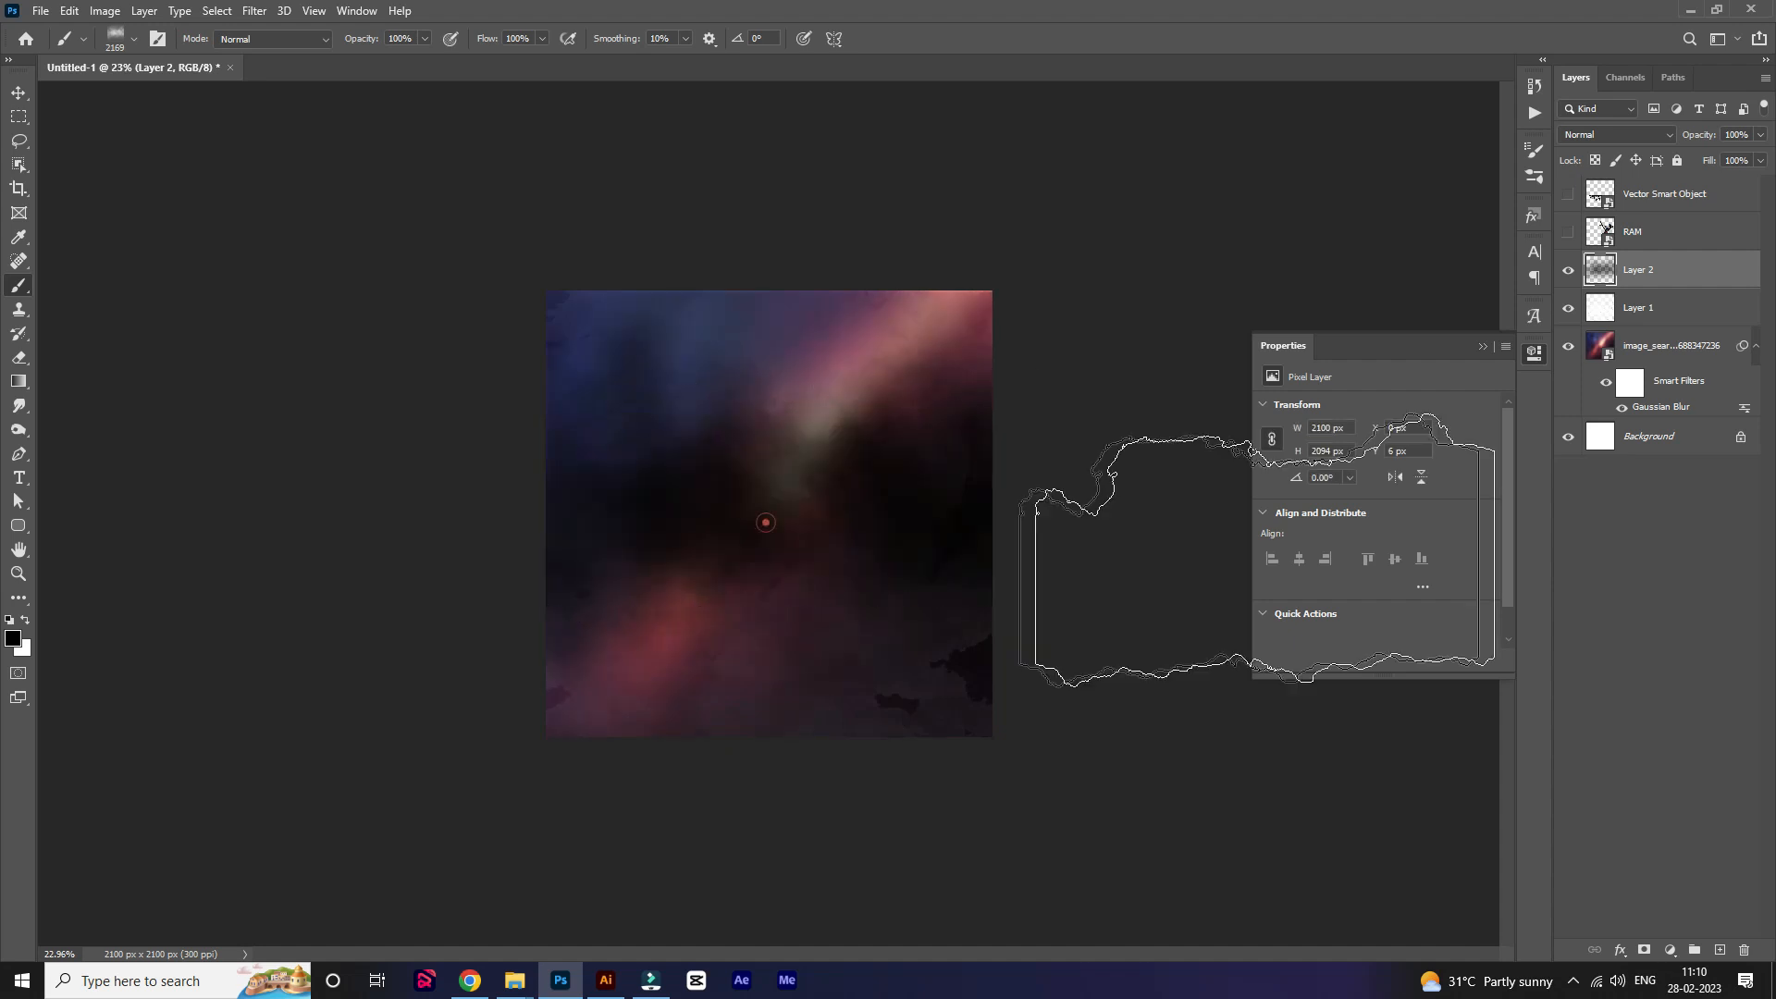
# Scale the fog layer up around its centre to about 2558 by 2551 px with Free Transform.
pyautogui.hotkey('ctrl', 't')
pyautogui.moveTo(776, 292); pyautogui.dragTo(777, 195)
pyautogui.moveTo(829, 520); pyautogui.dragTo(823, 571)
pyautogui.doubleClick(822, 570)
pyautogui.scroll(2, 822, 570)
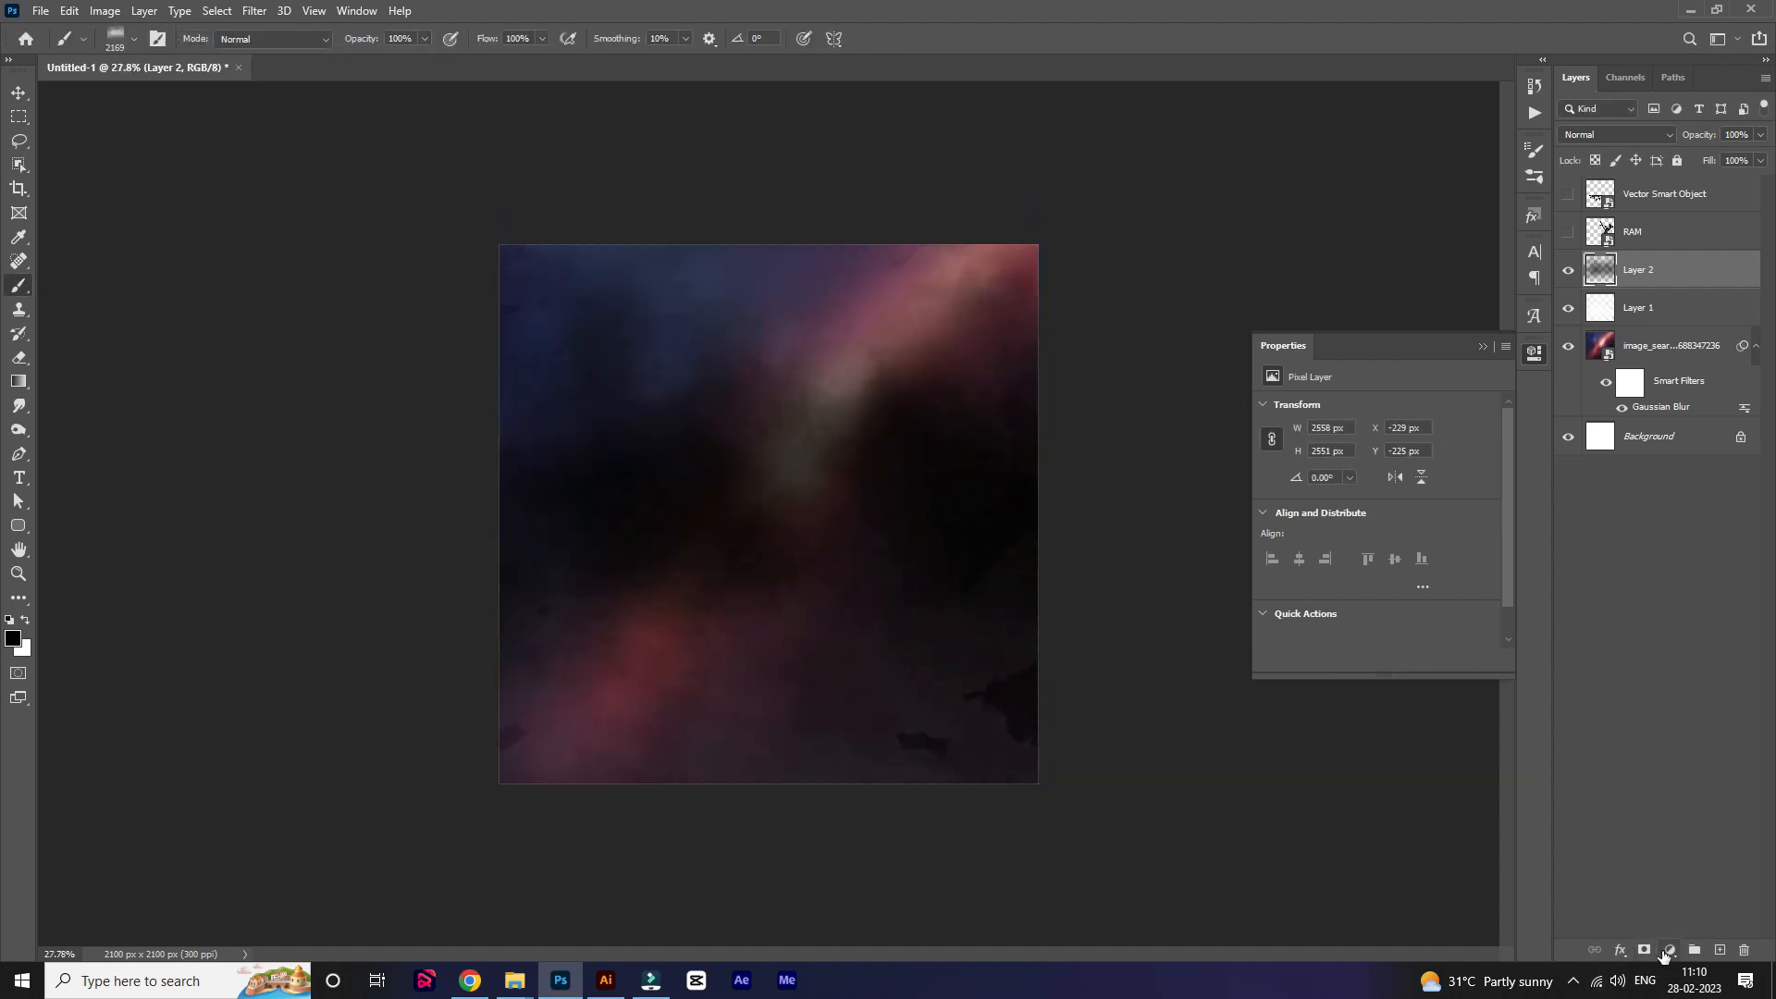
# Add a Color Balance adjustment above the fog layer with Midtones Cyan-Red at +53 and Yellow-Blue at -24.
pyautogui.click(1668, 951)
pyautogui.click(1693, 788)
pyautogui.moveTo(1413, 507); pyautogui.dragTo(1330, 510)
pyautogui.moveTo(1352, 448); pyautogui.dragTo(1401, 445)
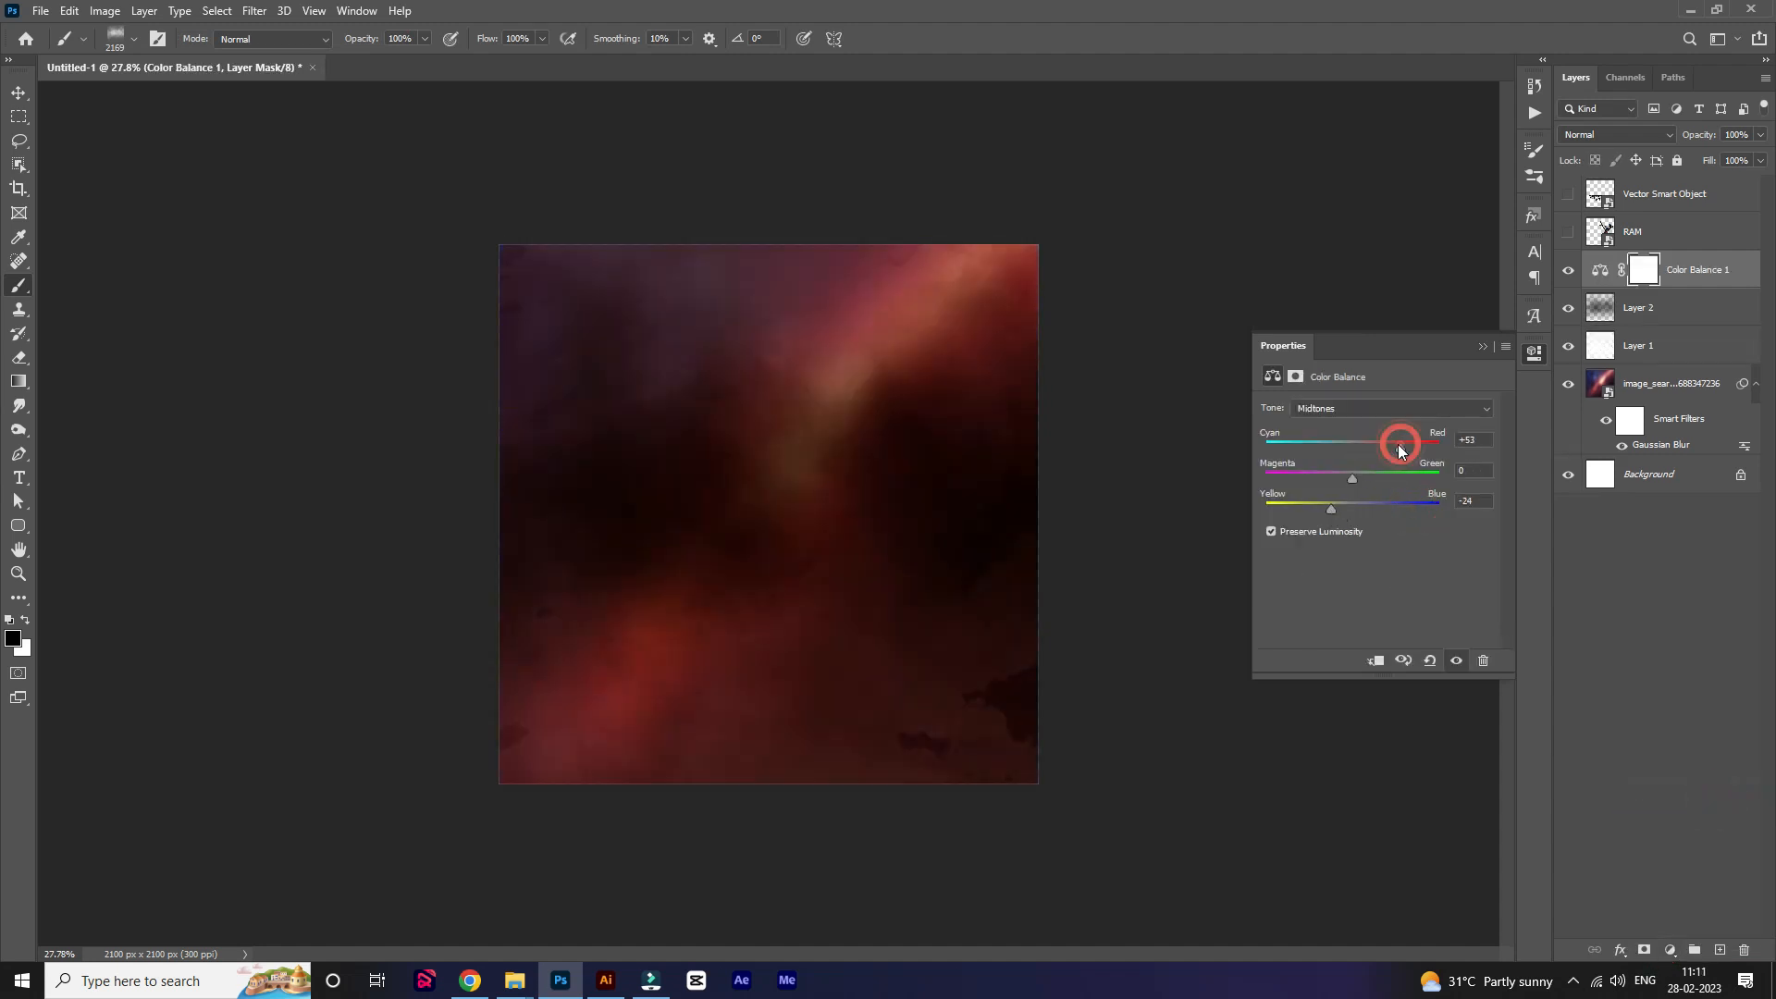
pyautogui.click(22, 94)
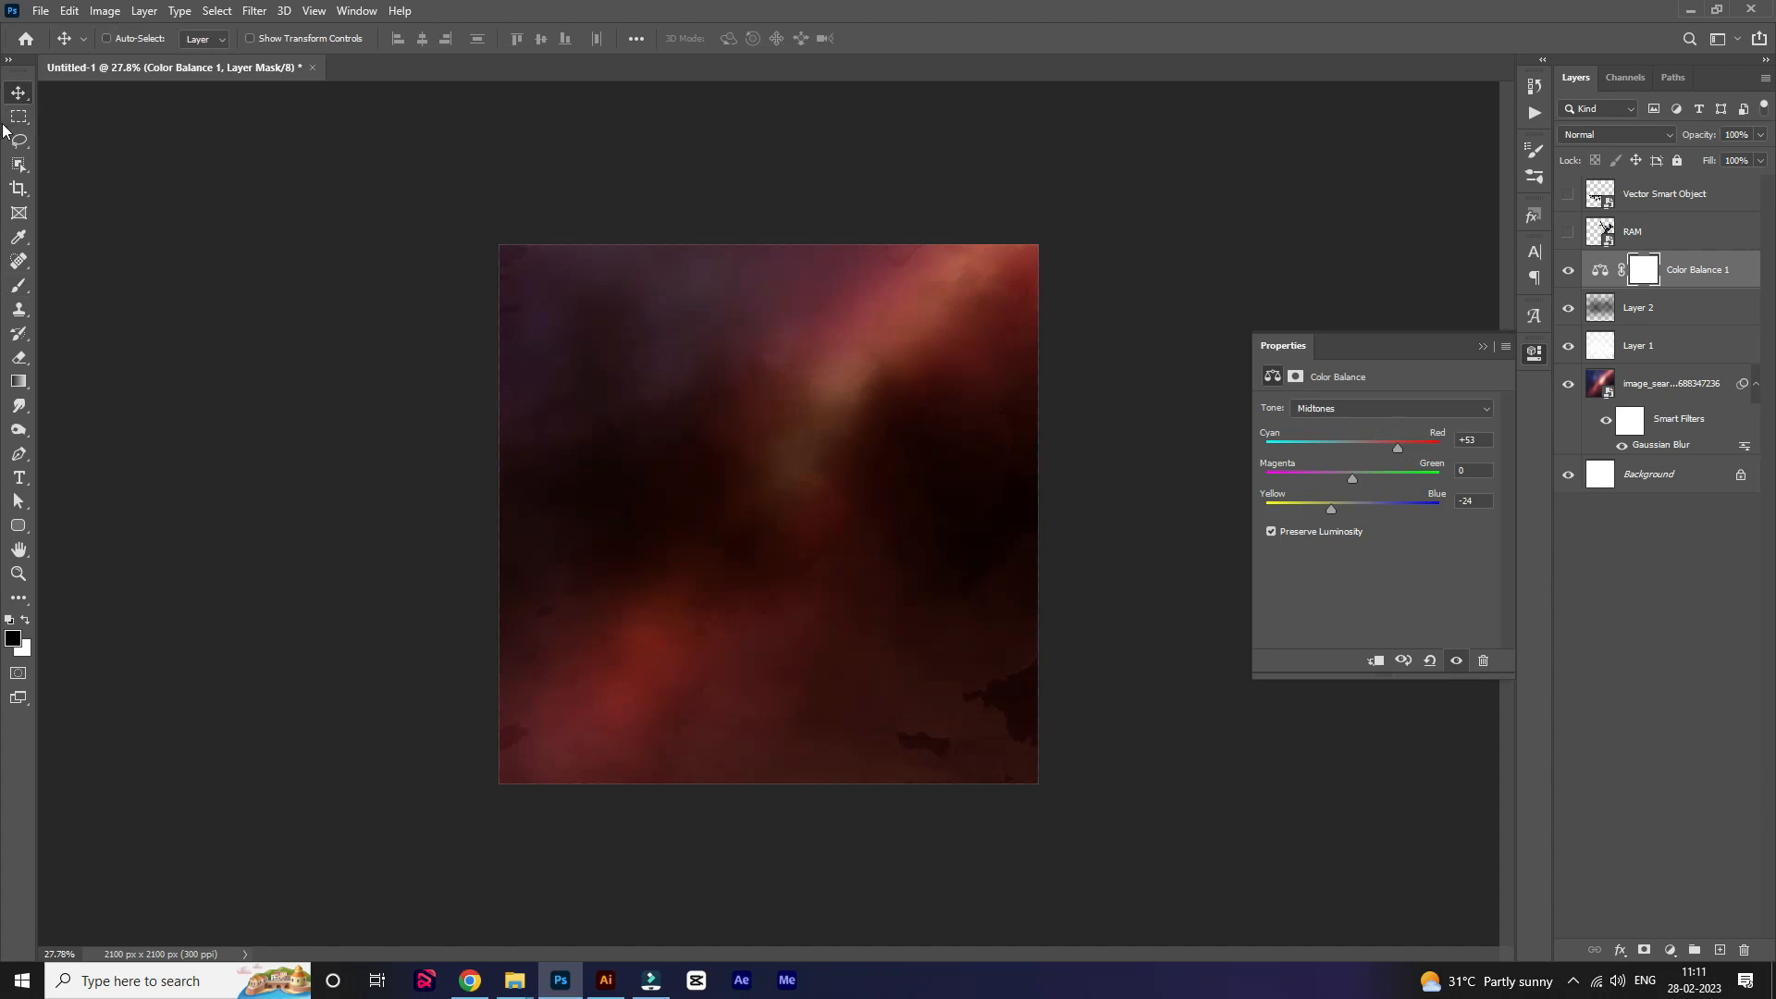
# Show the RAM layer and move the archer slightly left and down, to about X 895 px, Y 83 px.
pyautogui.scroll(2, 619, 308)
pyautogui.click(1693, 222)
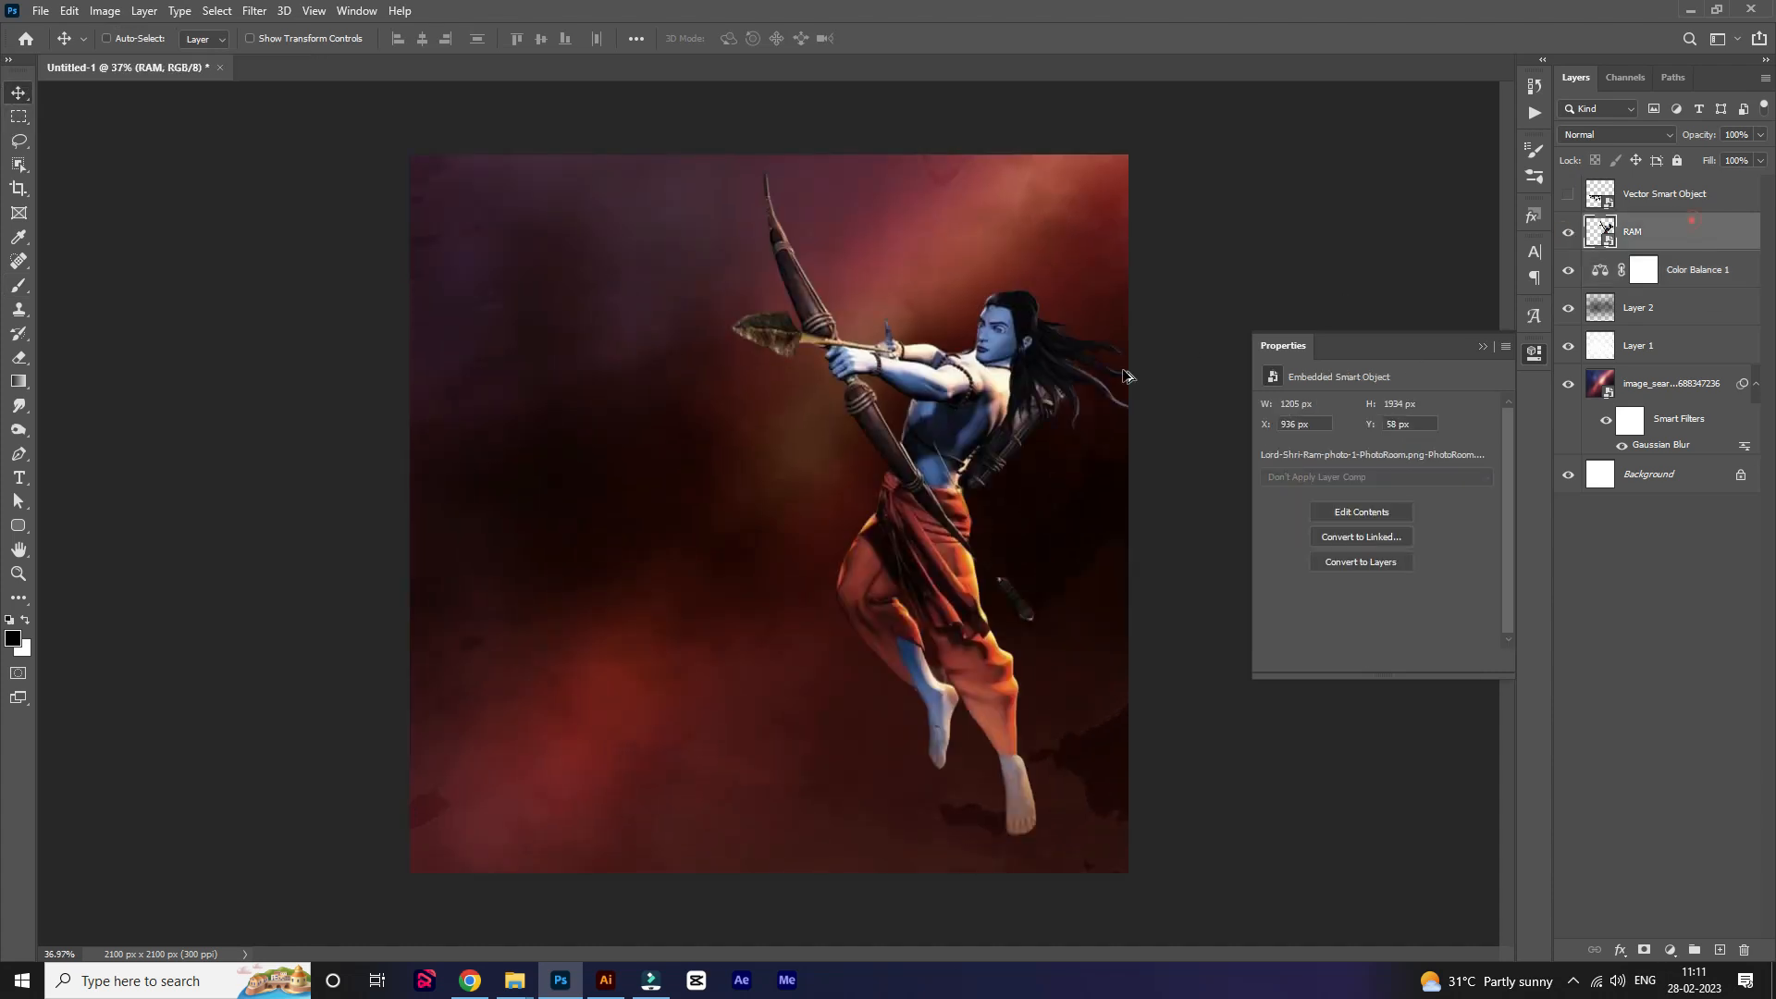
pyautogui.scroll(-3, 1184, 351)
pyautogui.moveTo(988, 446); pyautogui.dragTo(975, 446)
# Open the Camera Raw Filter on the RAM layer and set Exposure to +1.05, Contrast to +89 and Vibrance to +64.
pyautogui.click(254, 10)
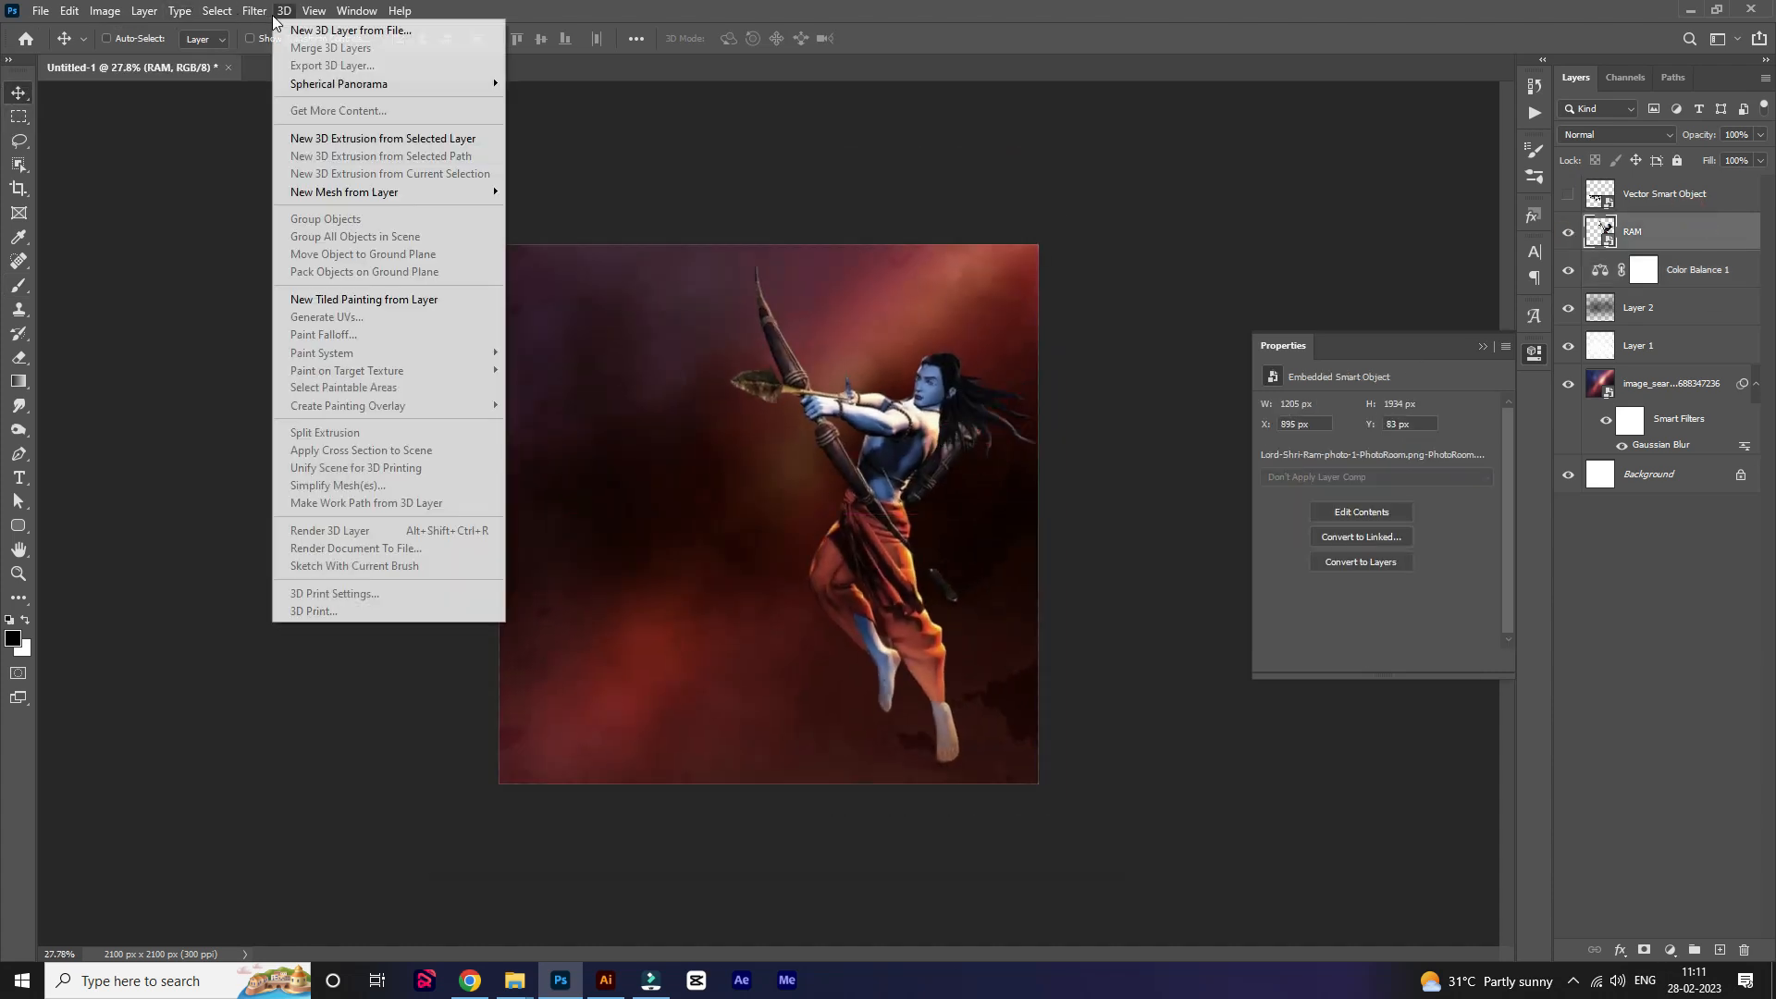
pyautogui.click(304, 121)
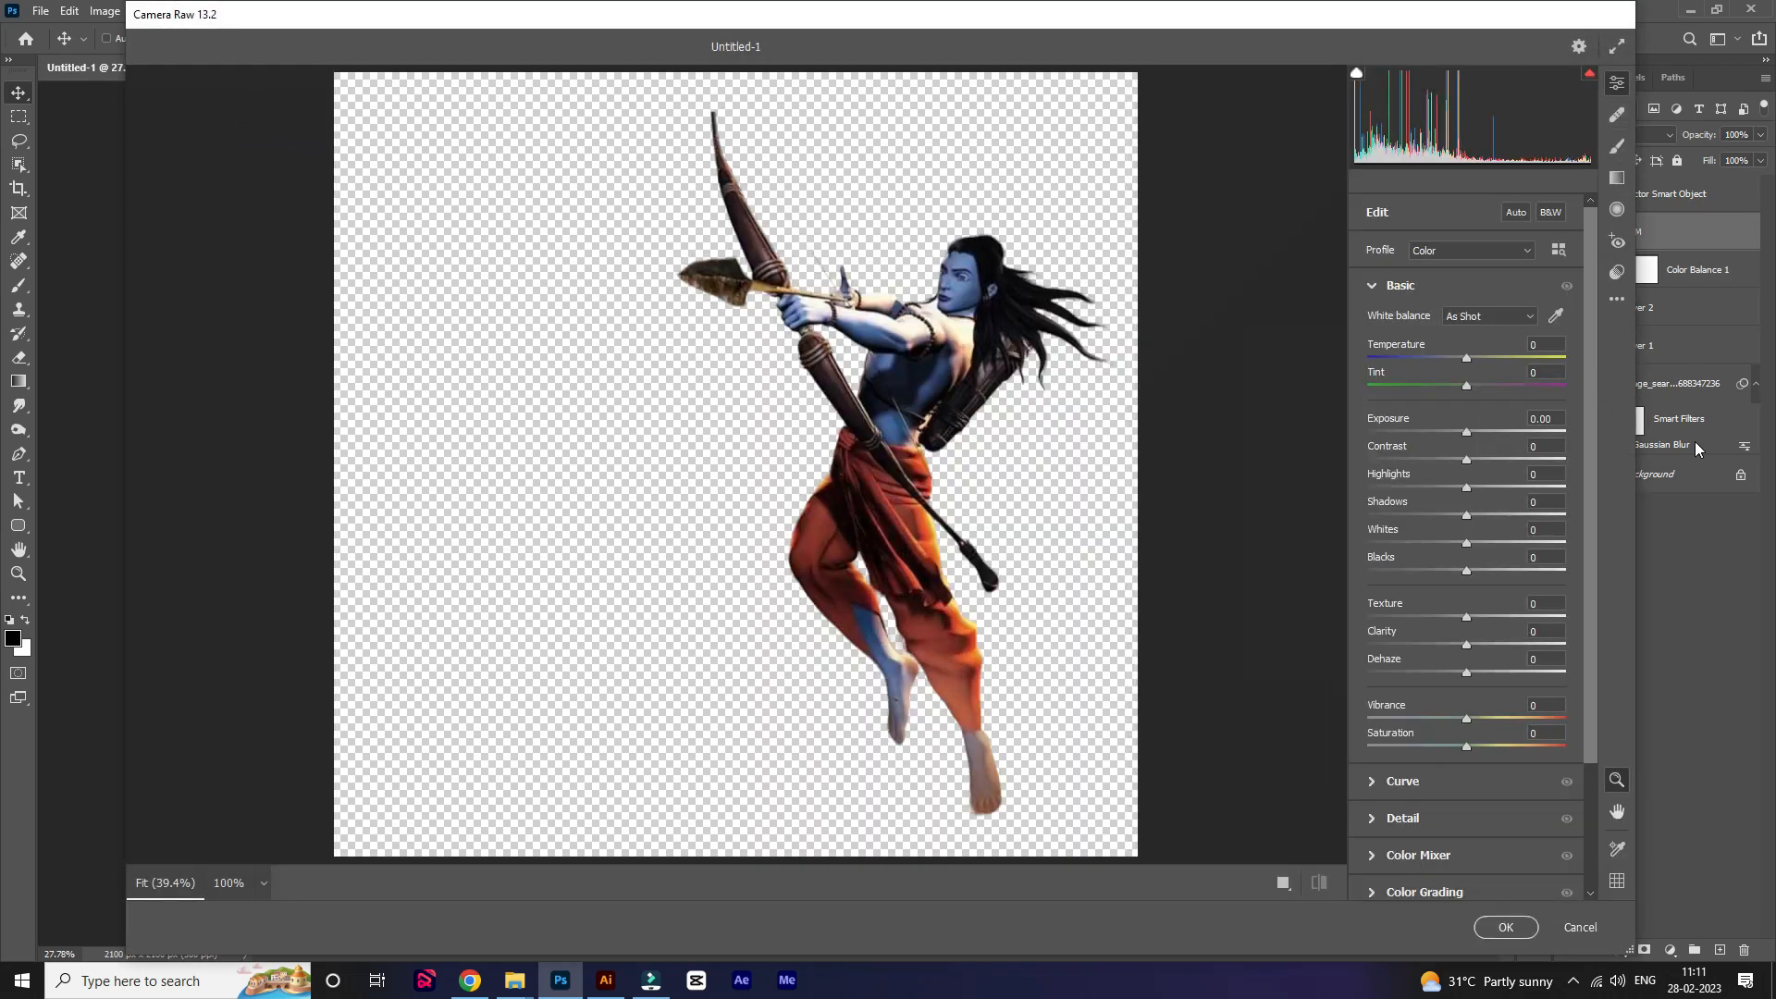
pyautogui.moveTo(1466, 432); pyautogui.dragTo(1554, 460)
pyautogui.moveTo(1499, 718); pyautogui.dragTo(1530, 718)
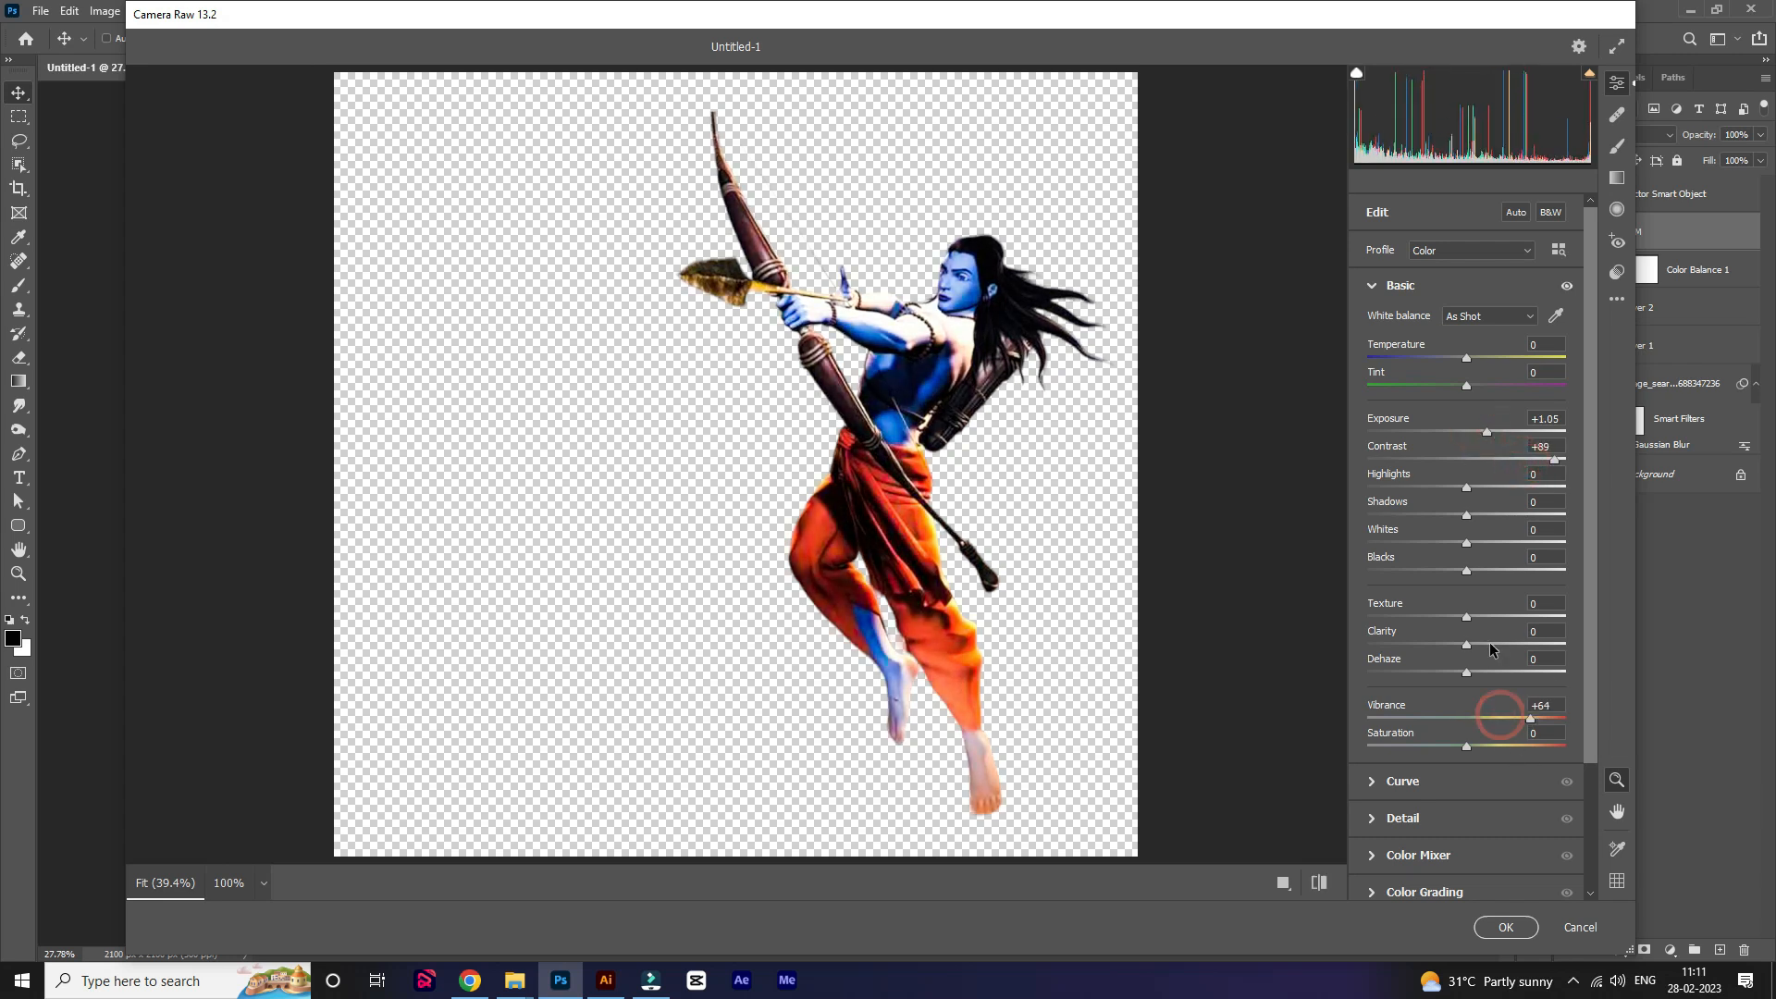
# Set the Camera Raw Detail values to Sharpening 69, Noise Reduction 68 and Color Noise Reduction 63, and apply the filter.
pyautogui.click(1457, 826)
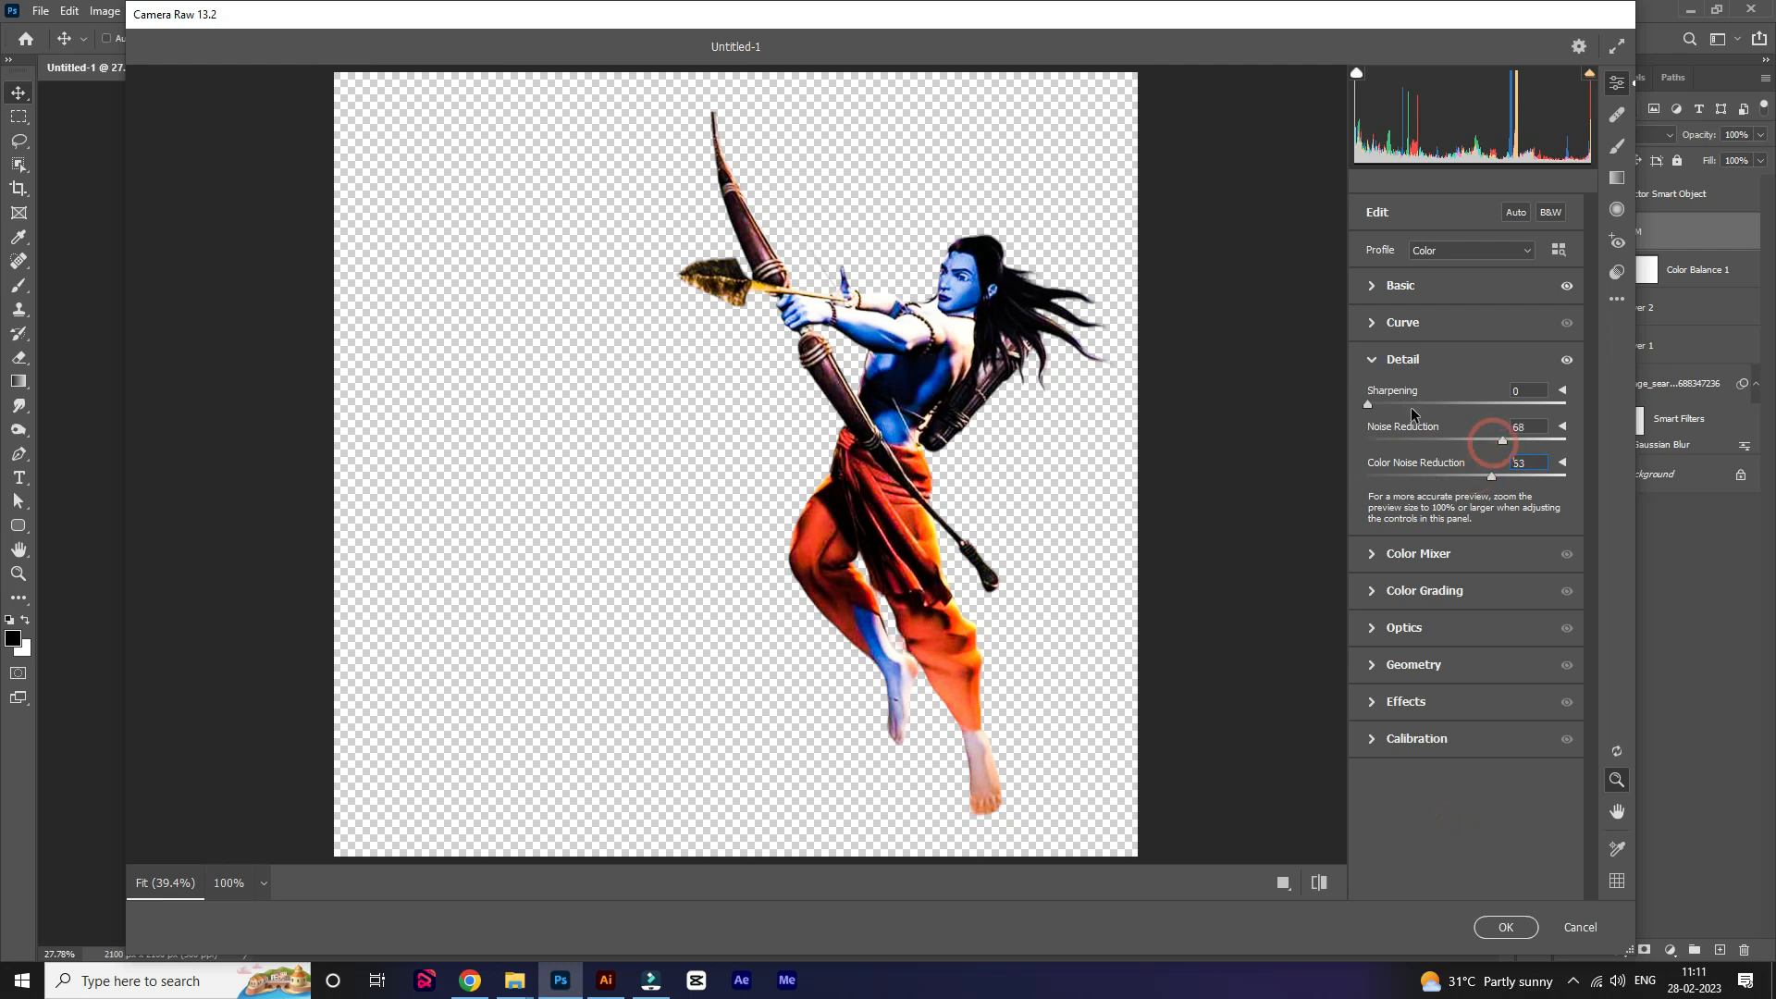
pyautogui.moveTo(1455, 408); pyautogui.dragTo(1460, 407)
pyautogui.moveTo(1024, 499); pyautogui.dragTo(982, 518)
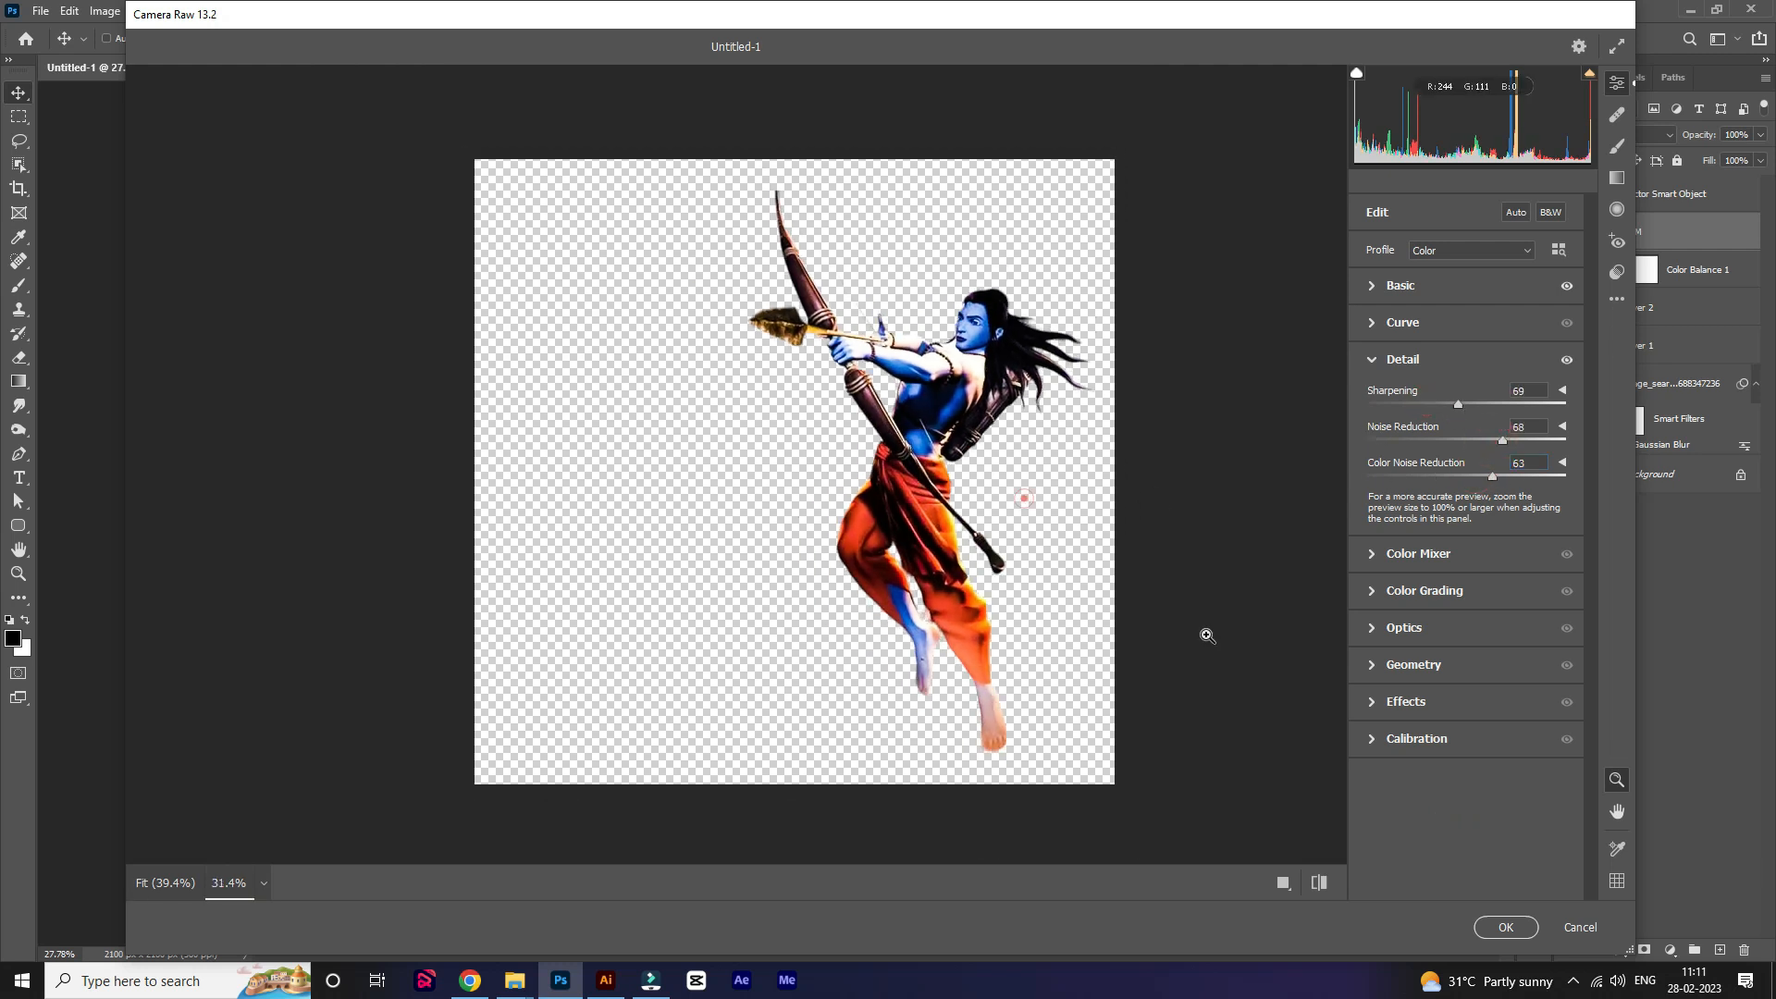
pyautogui.click(1507, 928)
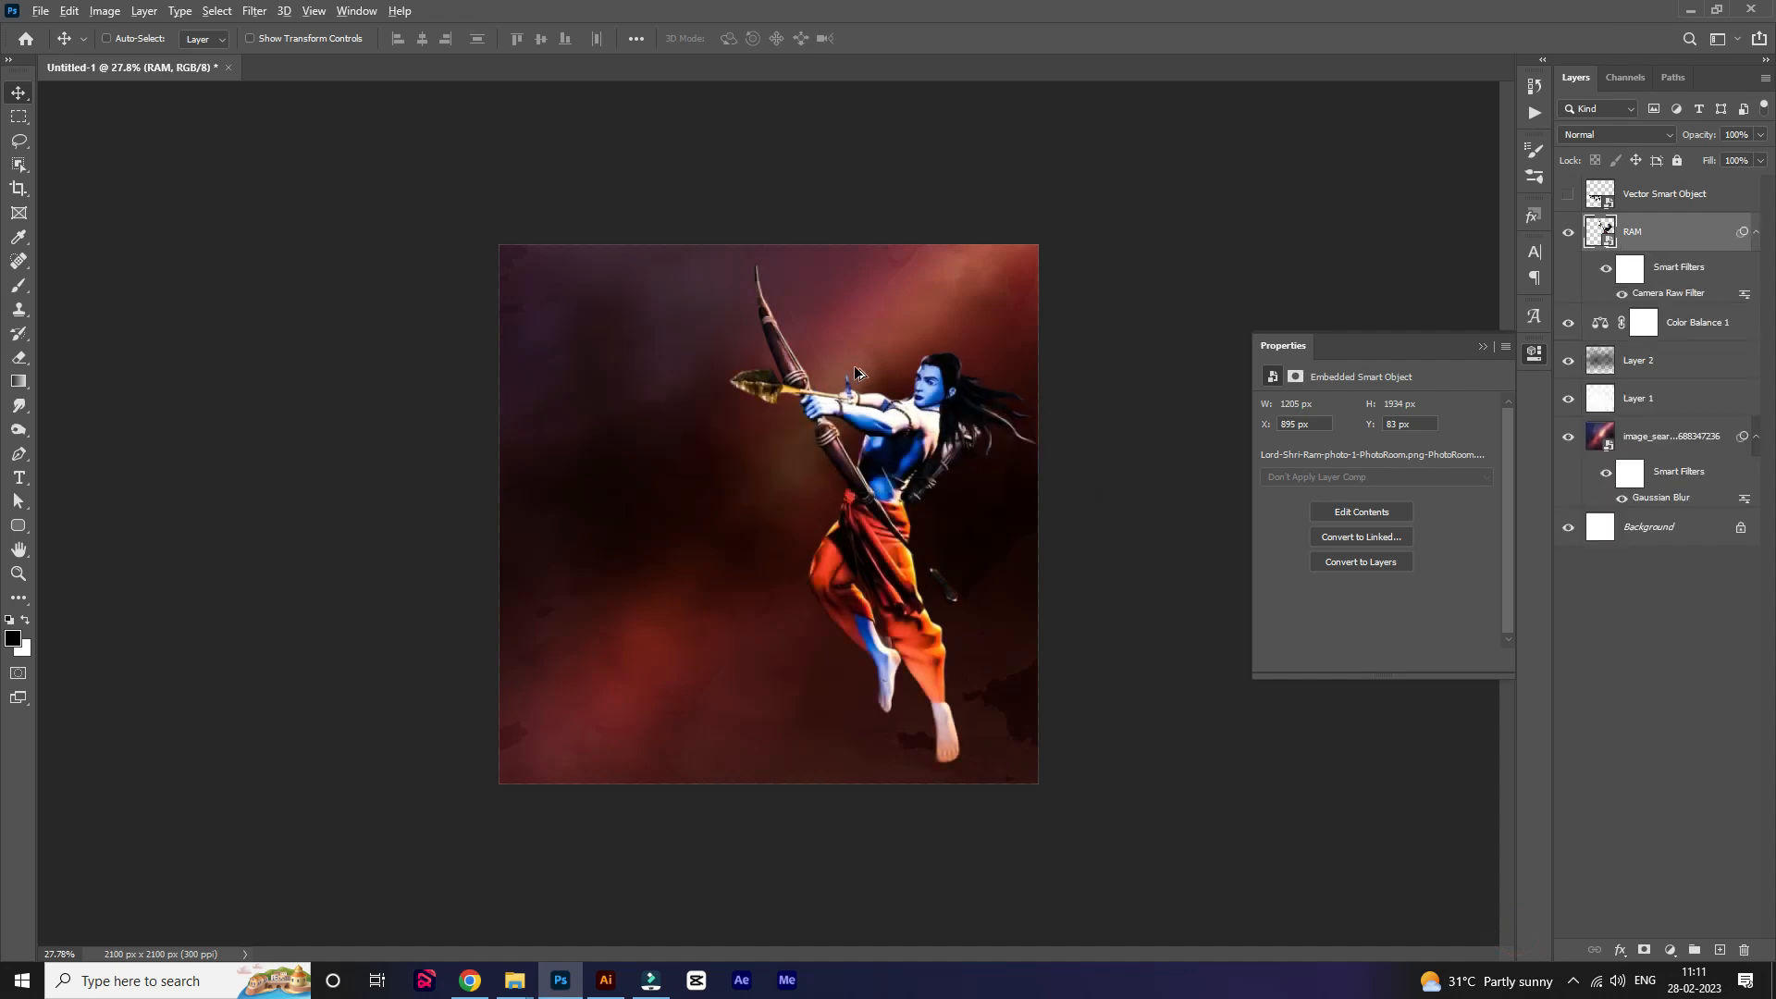
# Nudge the archer figure slightly to the left.
pyautogui.scroll(5, 855, 368)
pyautogui.moveTo(1114, 502); pyautogui.dragTo(1103, 503)
pyautogui.scroll(-4, 1174, 295)
# Show the Vector Smart Object title and move it beside the archer's legs, to about X 153 px, Y 1070 px.
pyautogui.click(1567, 195)
pyautogui.click(1680, 195)
pyautogui.scroll(4, 754, 597)
pyautogui.moveTo(759, 664)
pyautogui.mouseDown()
pyautogui.moveTo(744, 651)
pyautogui.moveTo(737, 682)
pyautogui.mouseUp()
pyautogui.scroll(-4, 743, 677)
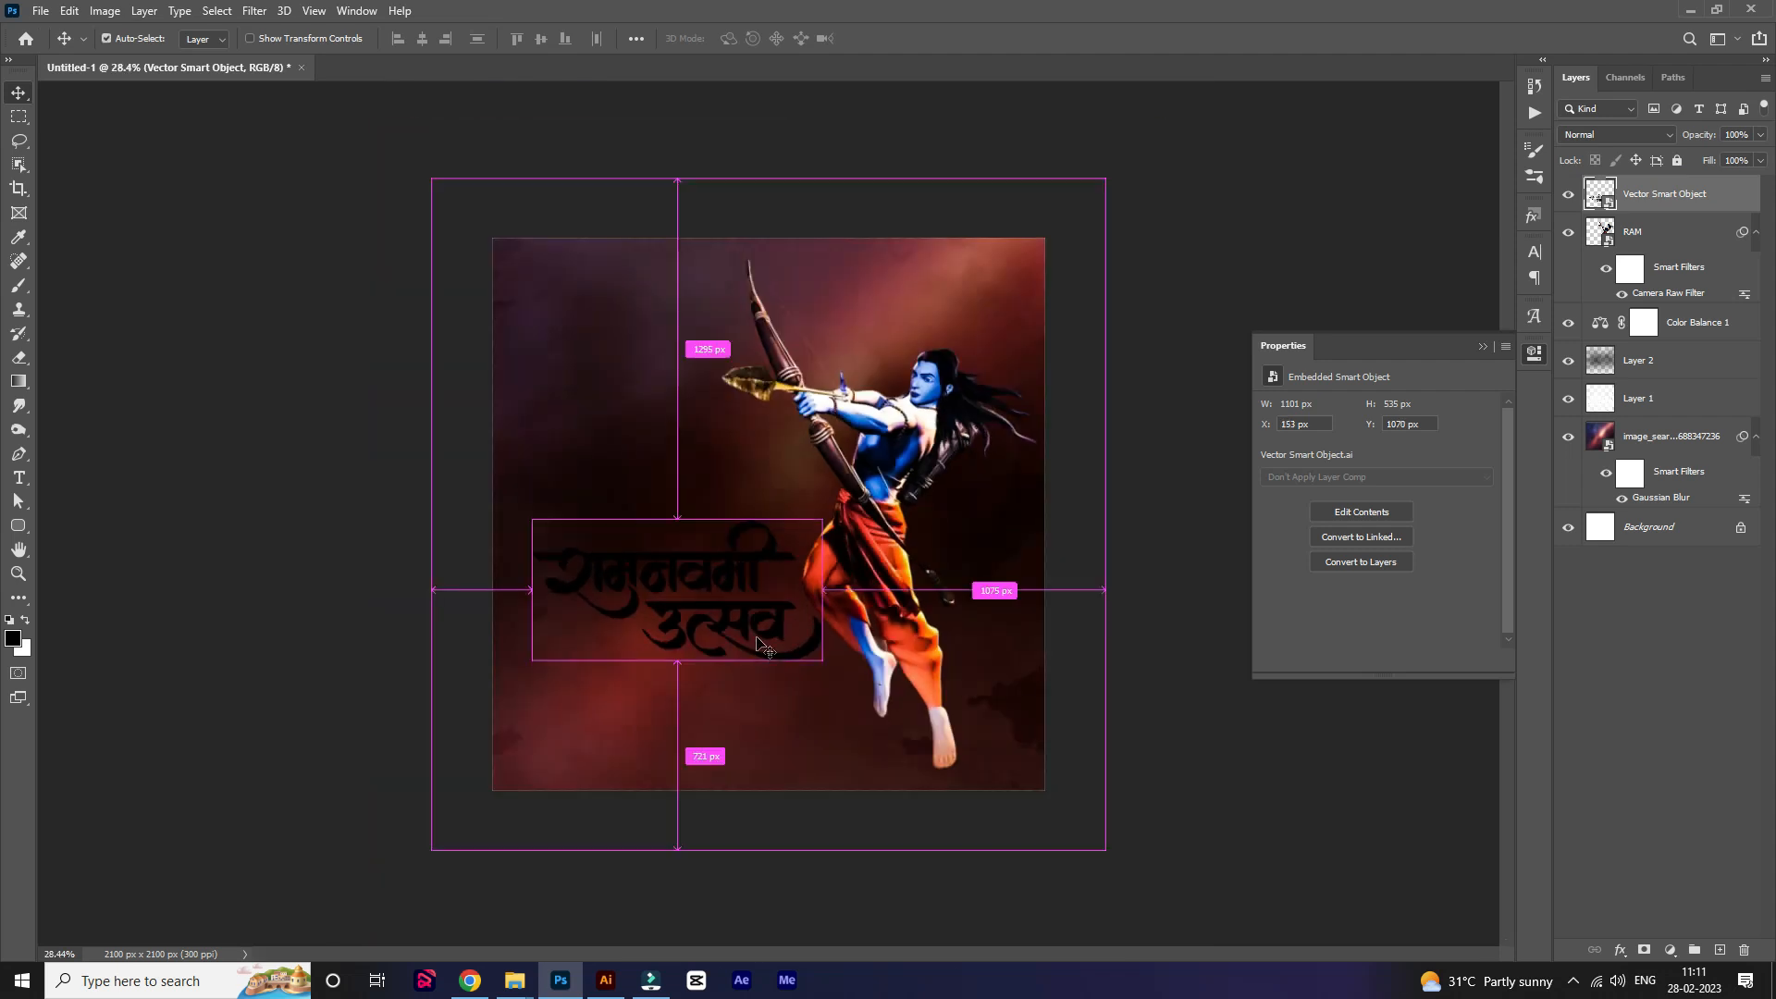
# Turn the title lettering white with a Hue/Saturation adjustment of Lightness +100.
pyautogui.hotkey('ctrl', 'u')
pyautogui.moveTo(886, 413); pyautogui.dragTo(1025, 426)
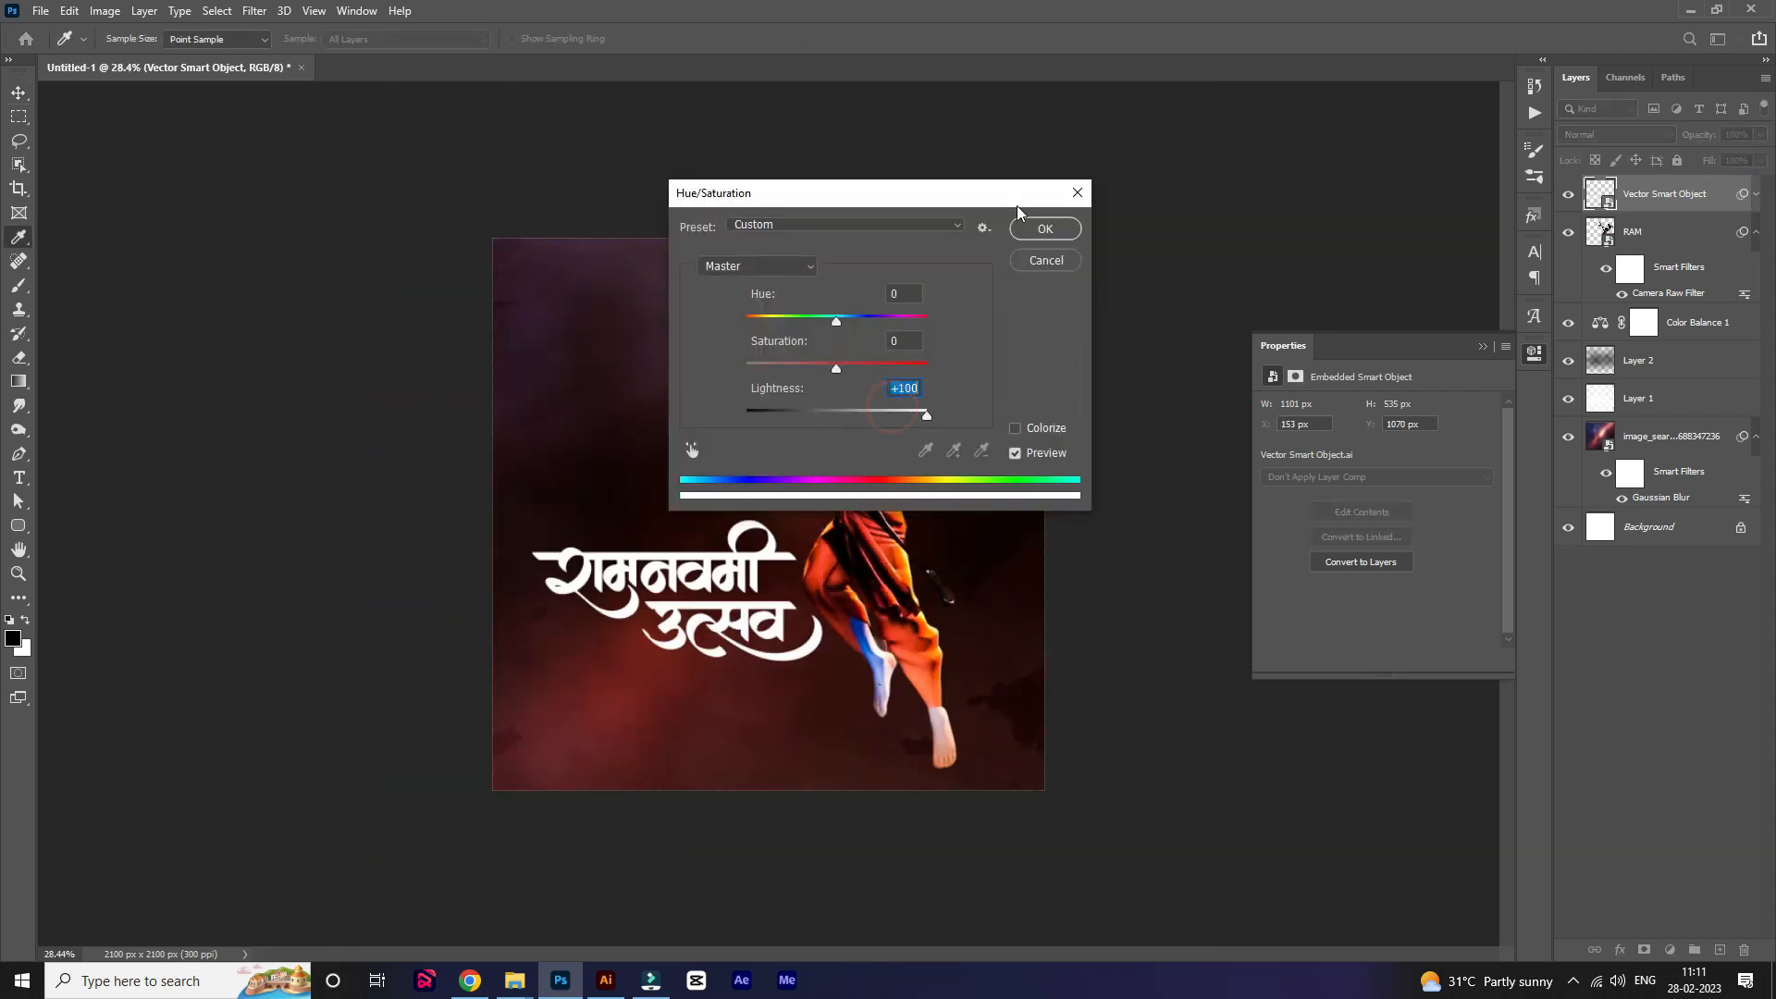
pyautogui.click(1044, 229)
# Start a text layer below the title, using the Hindi/Marathi input method, with the first line "निमित्त सर्वांना".
pyautogui.scroll(6, 745, 583)
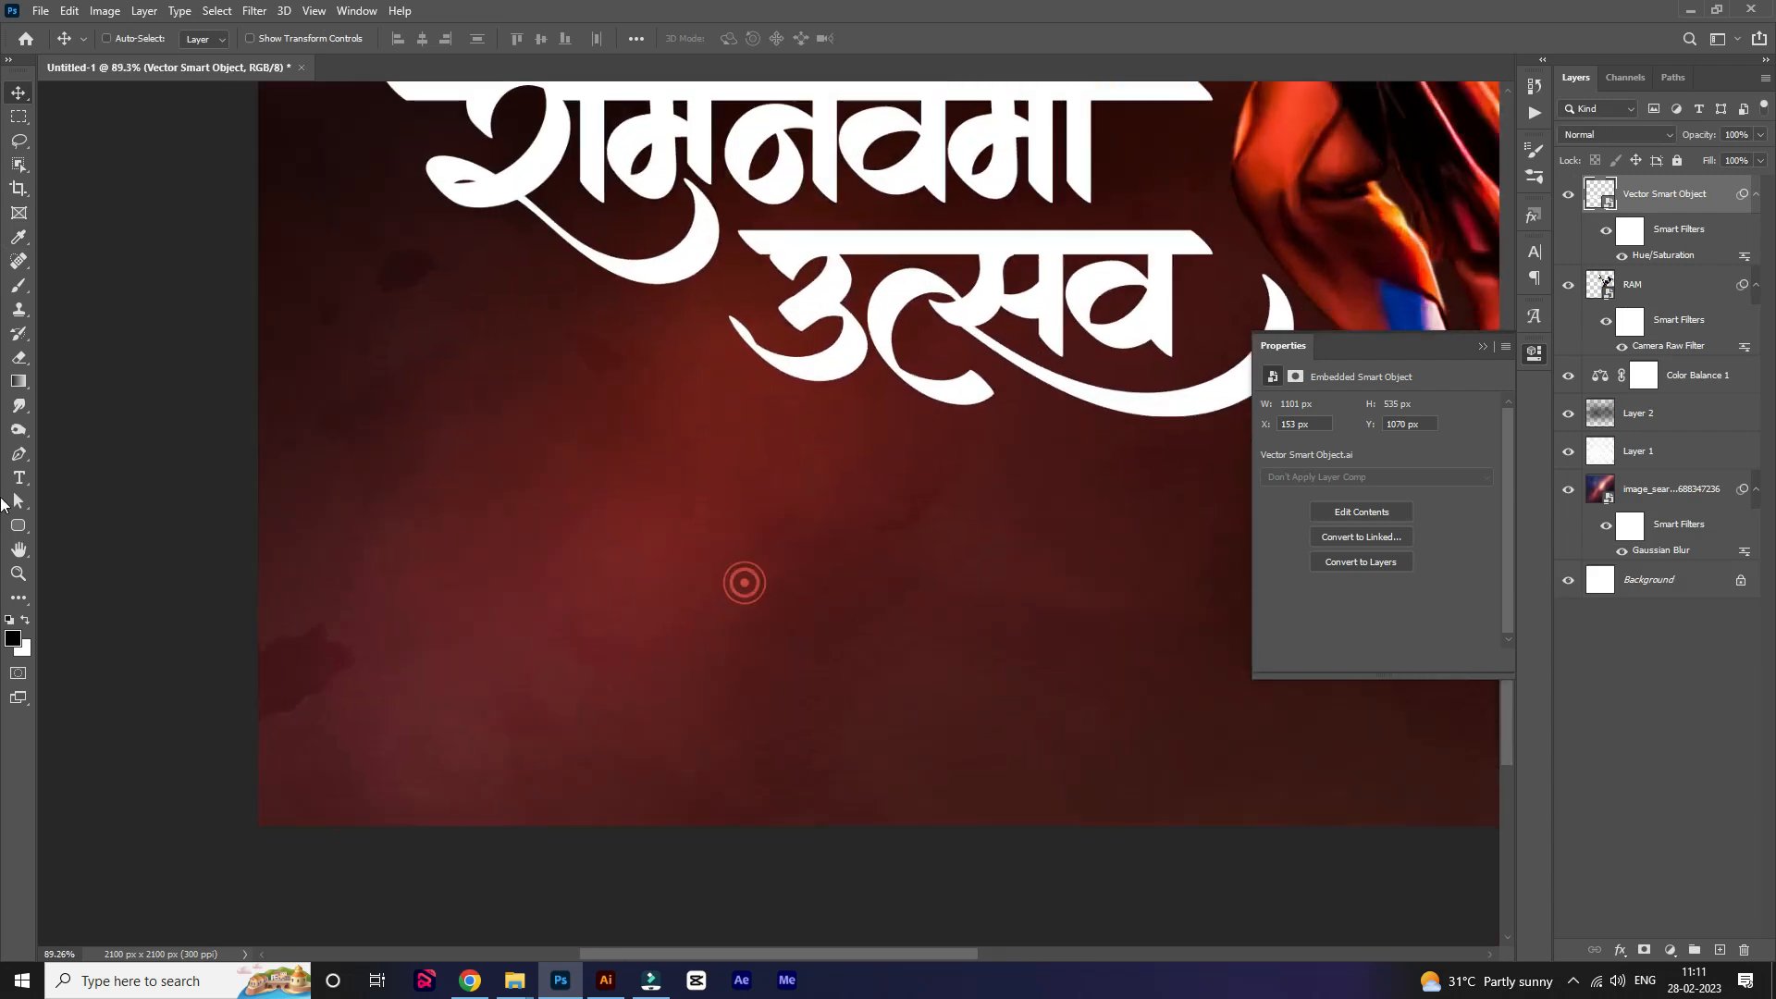
pyautogui.click(22, 481)
pyautogui.click(699, 507)
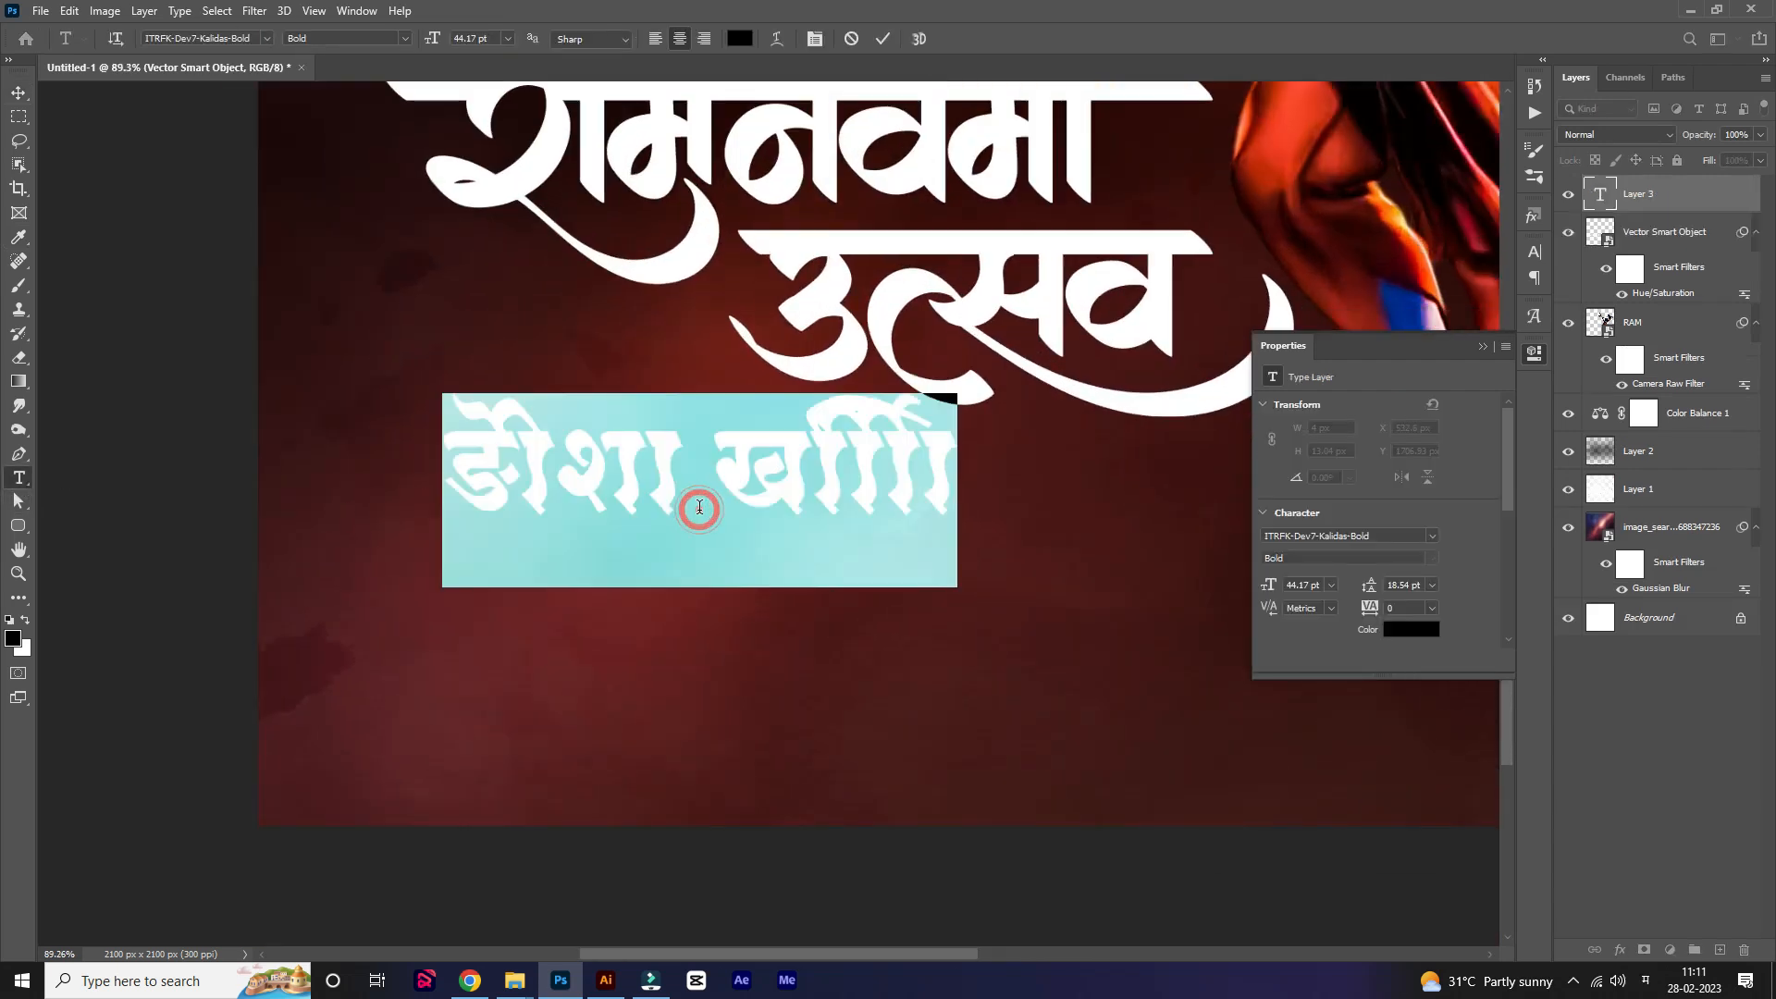
pyautogui.press('super+space')
pyautogui.write('प')
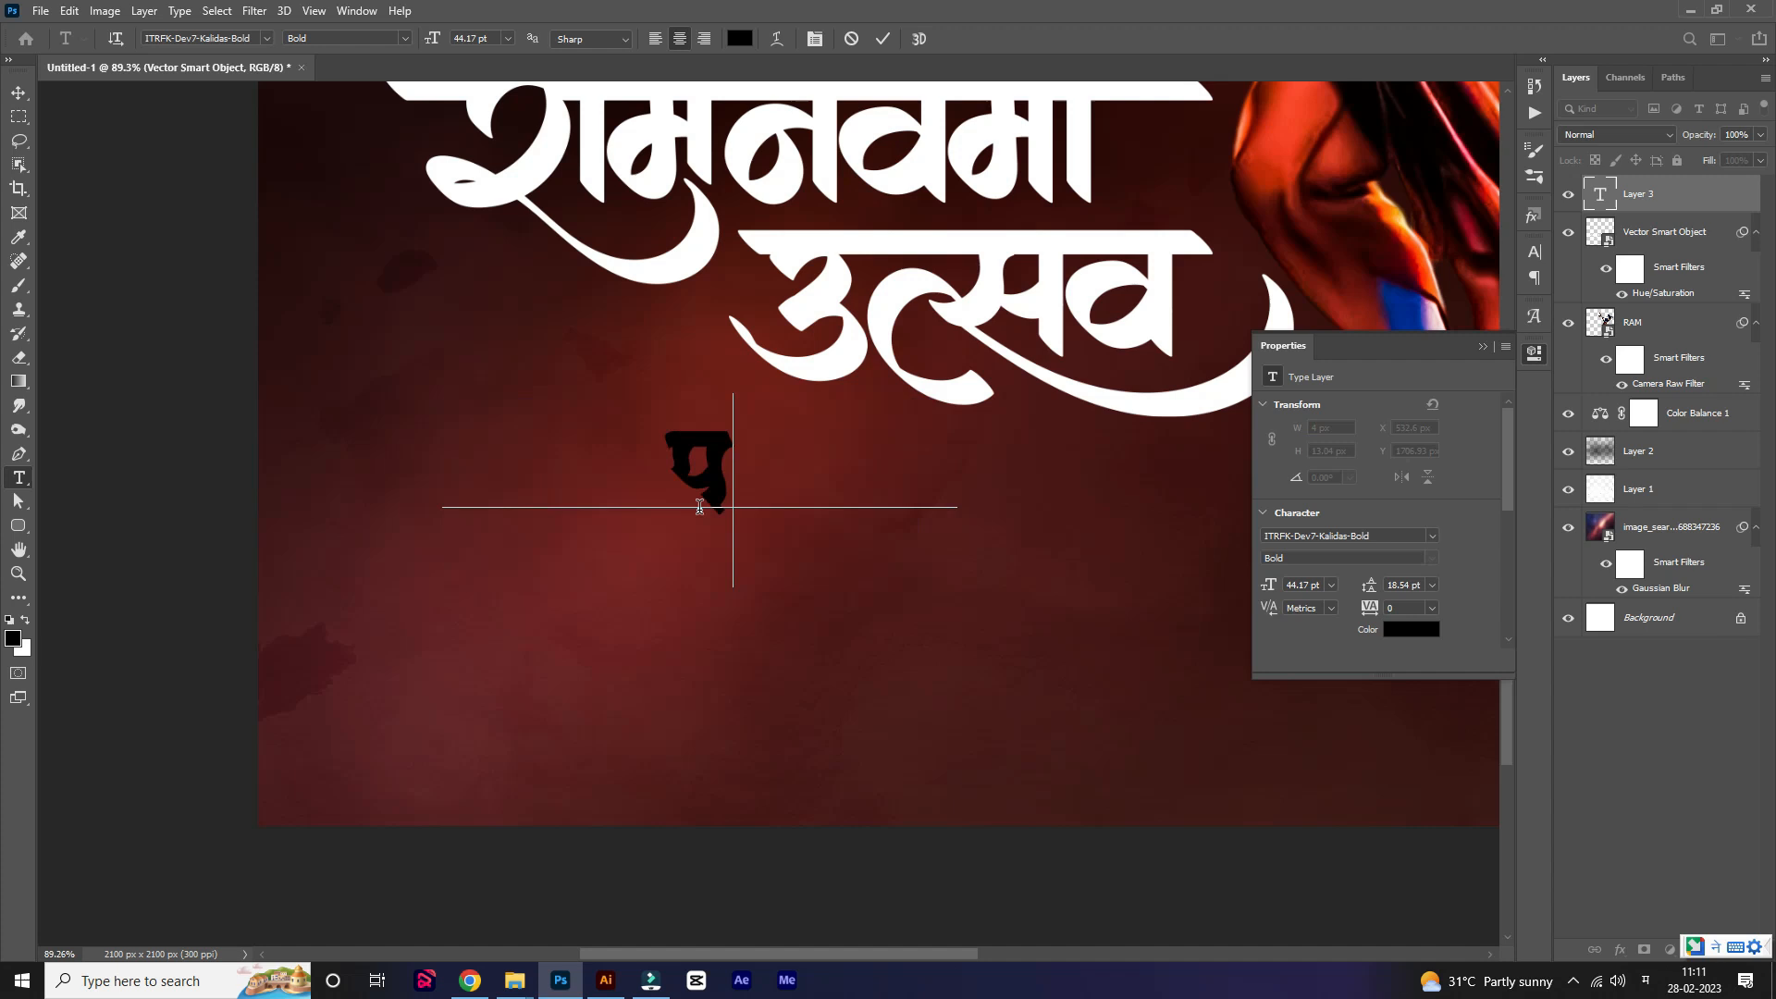
pyautogui.write('ळाळींnimitta sarvanna')
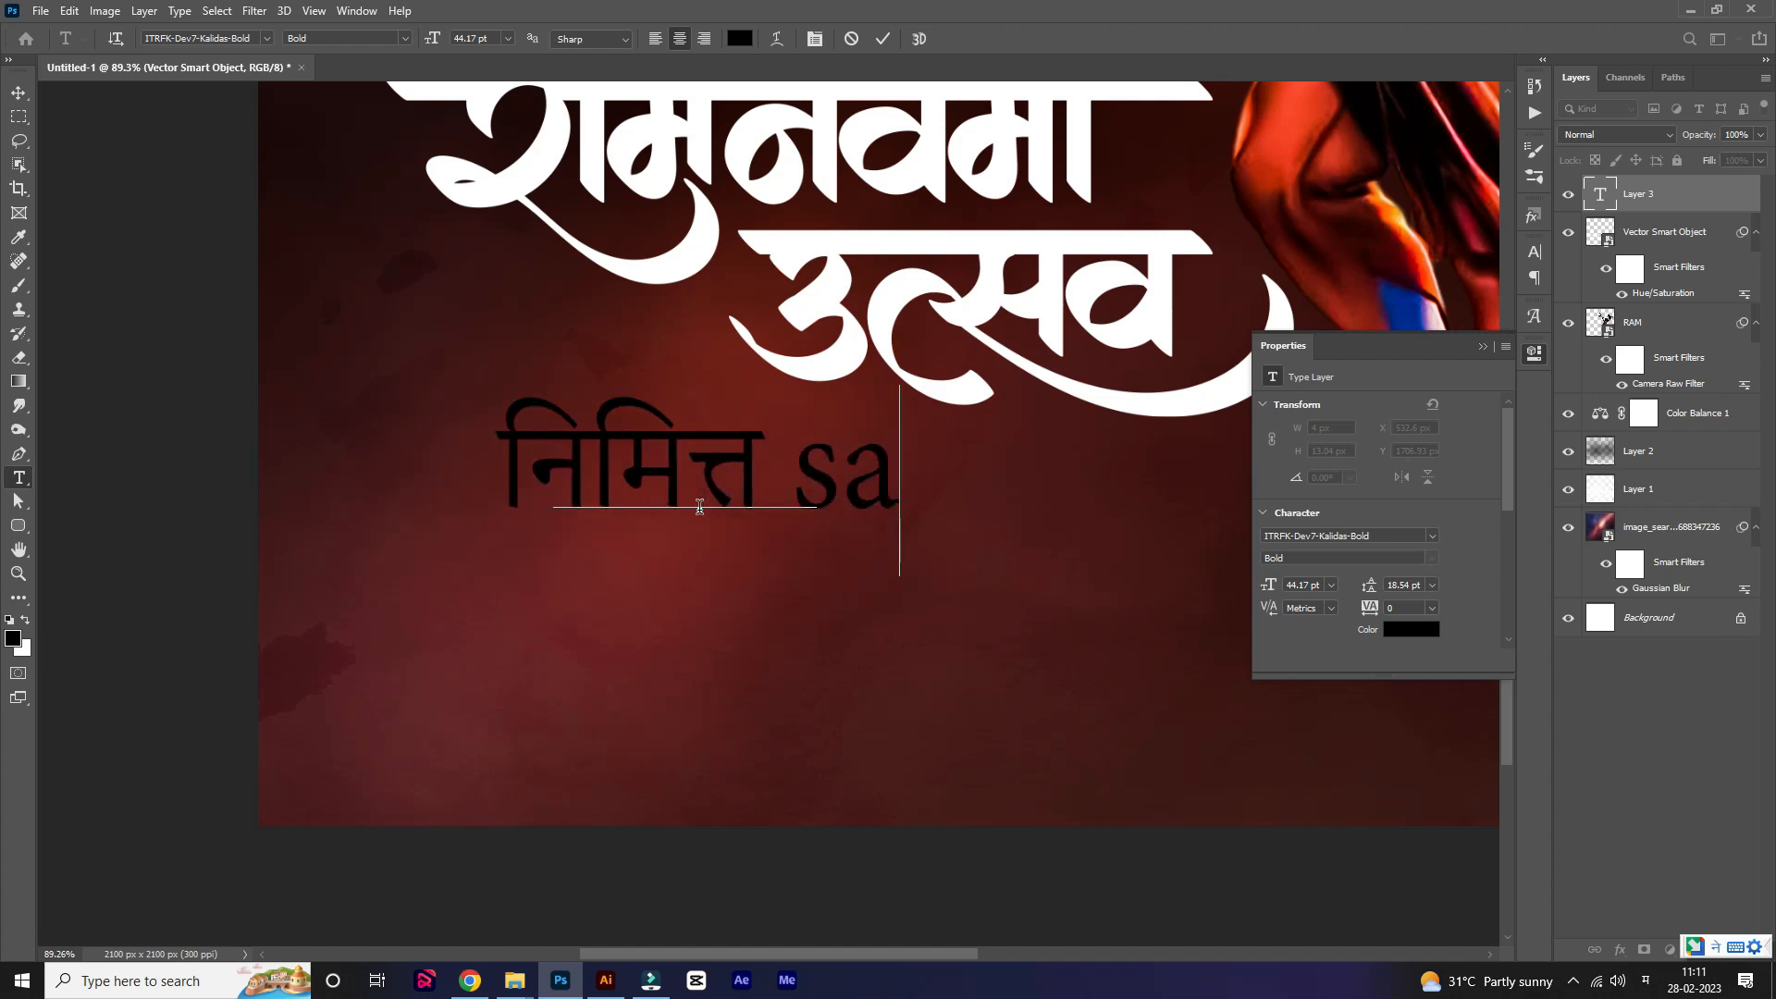
# Add the second line "मंगलमय शुभेच्छा..!" to the greeting text and commit it.
pyautogui.press('Return')
pyautogui.write('m')
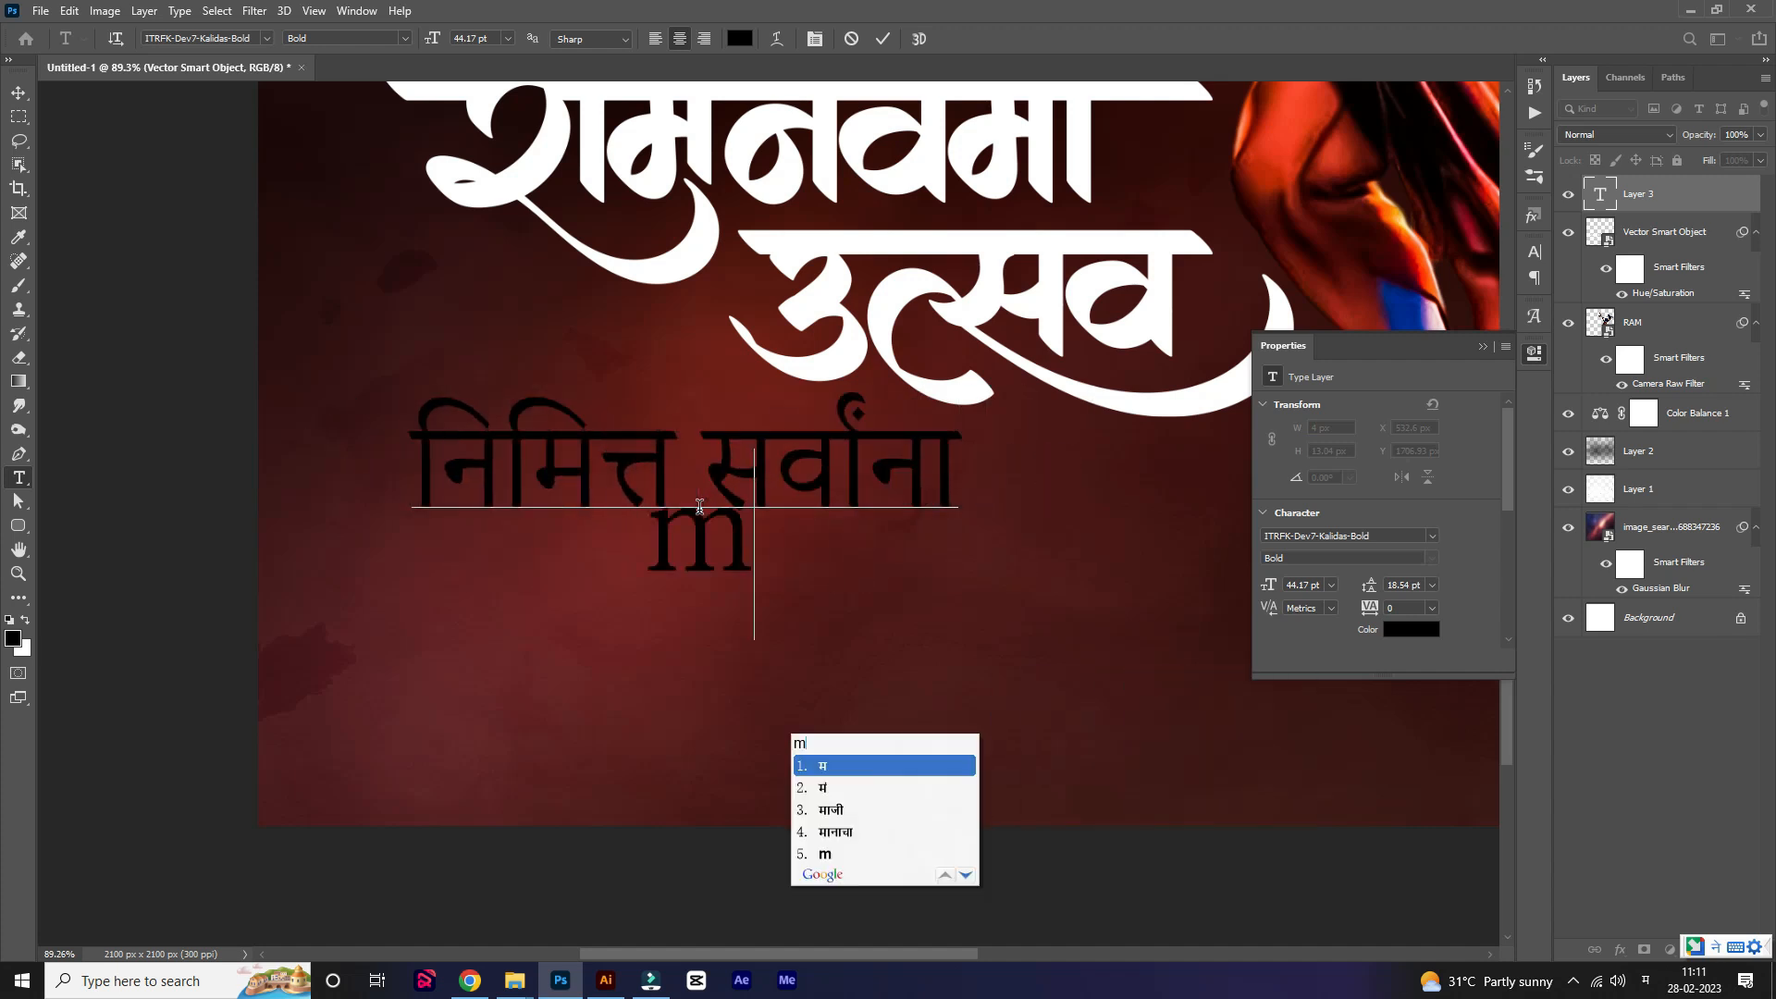
pyautogui.write('angalmay shubhechh')
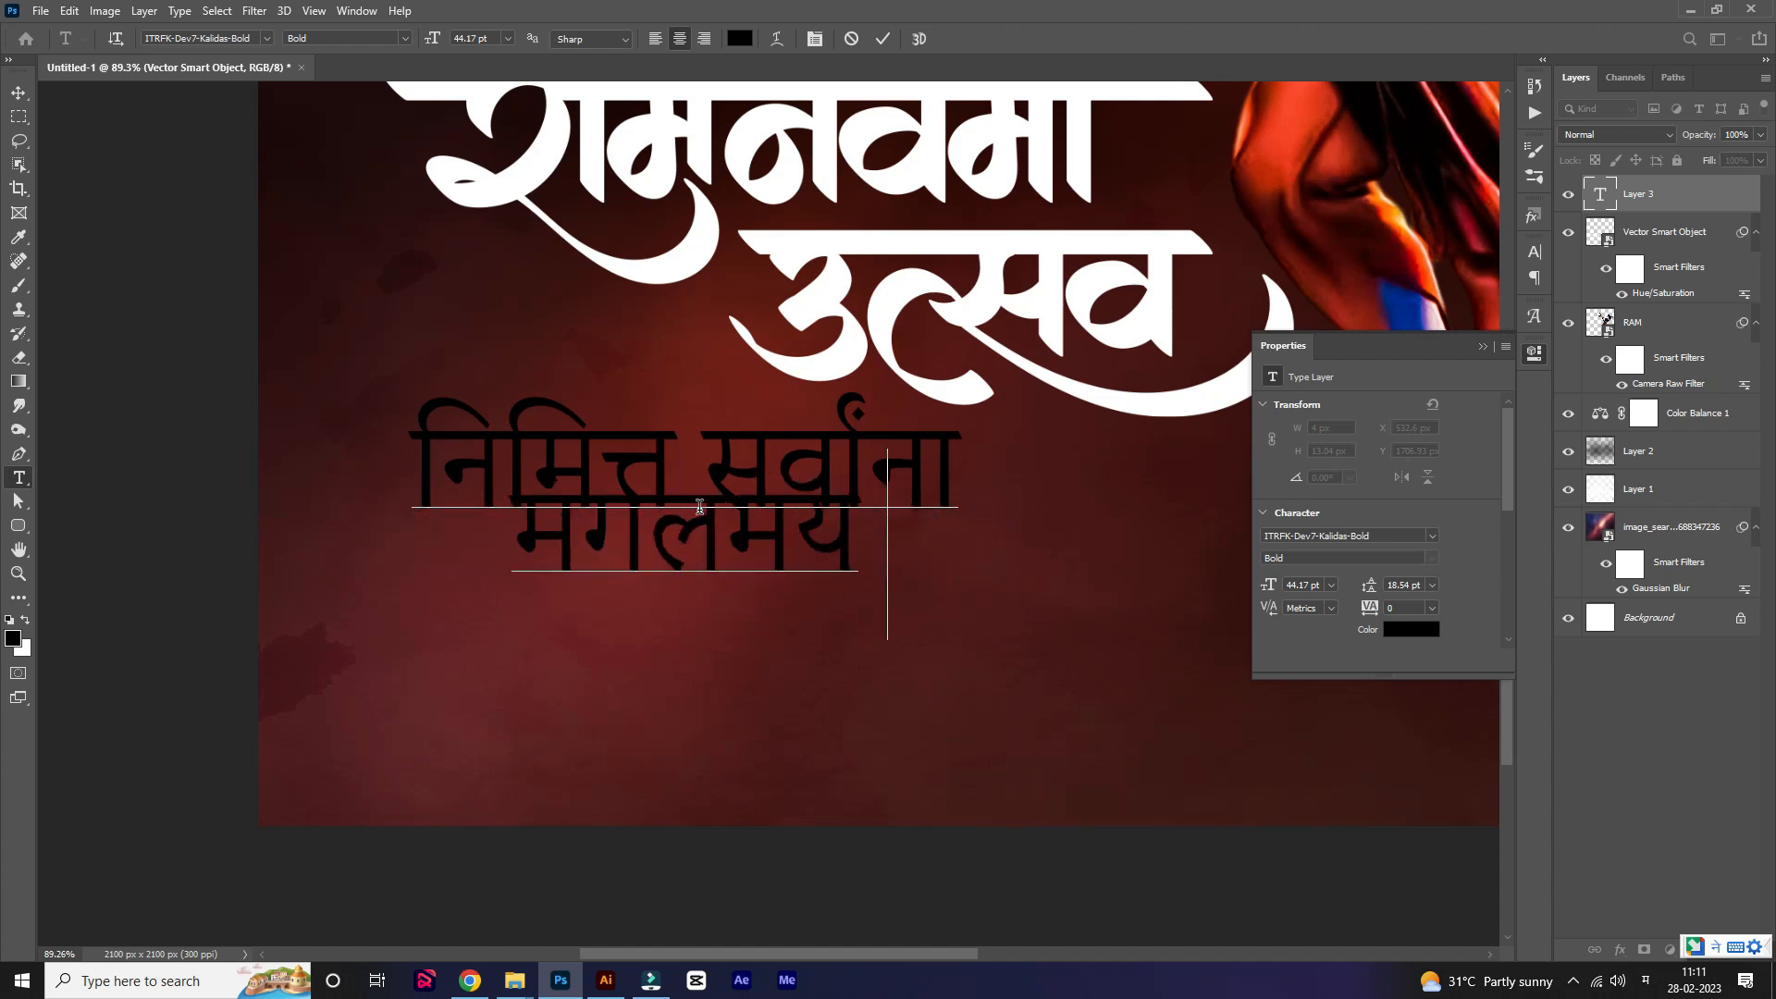
pyautogui.write('a ')
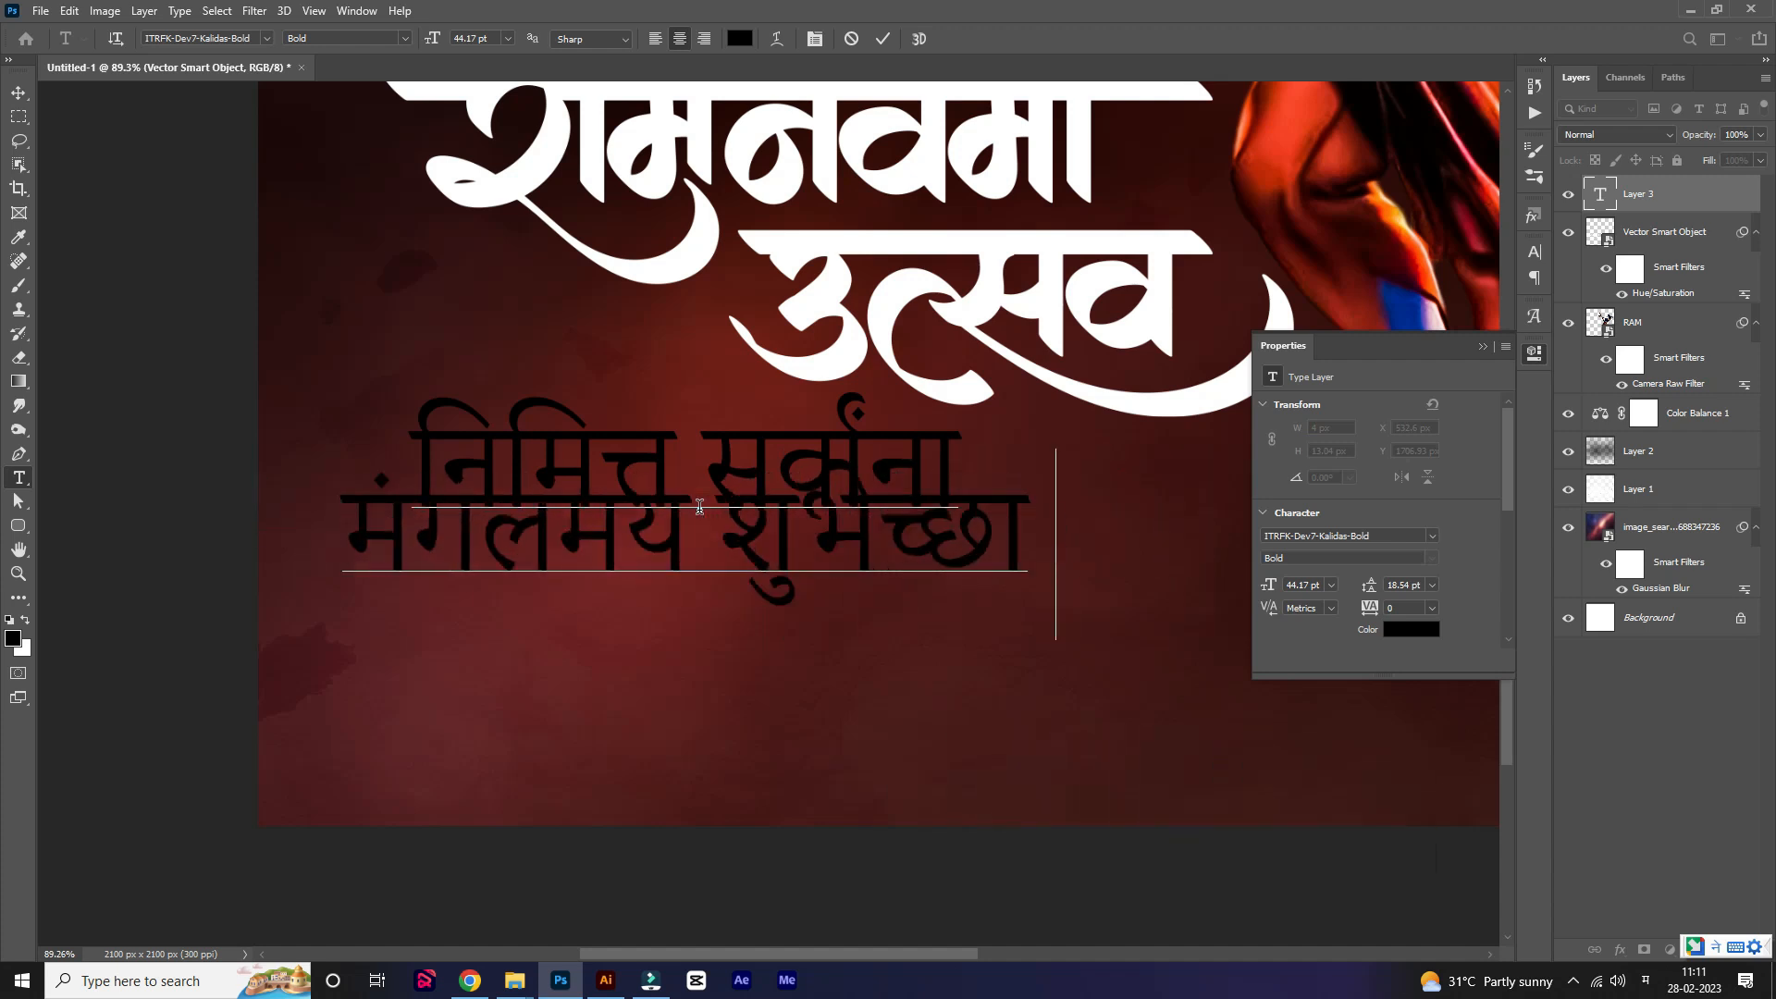
pyautogui.write('.. !')
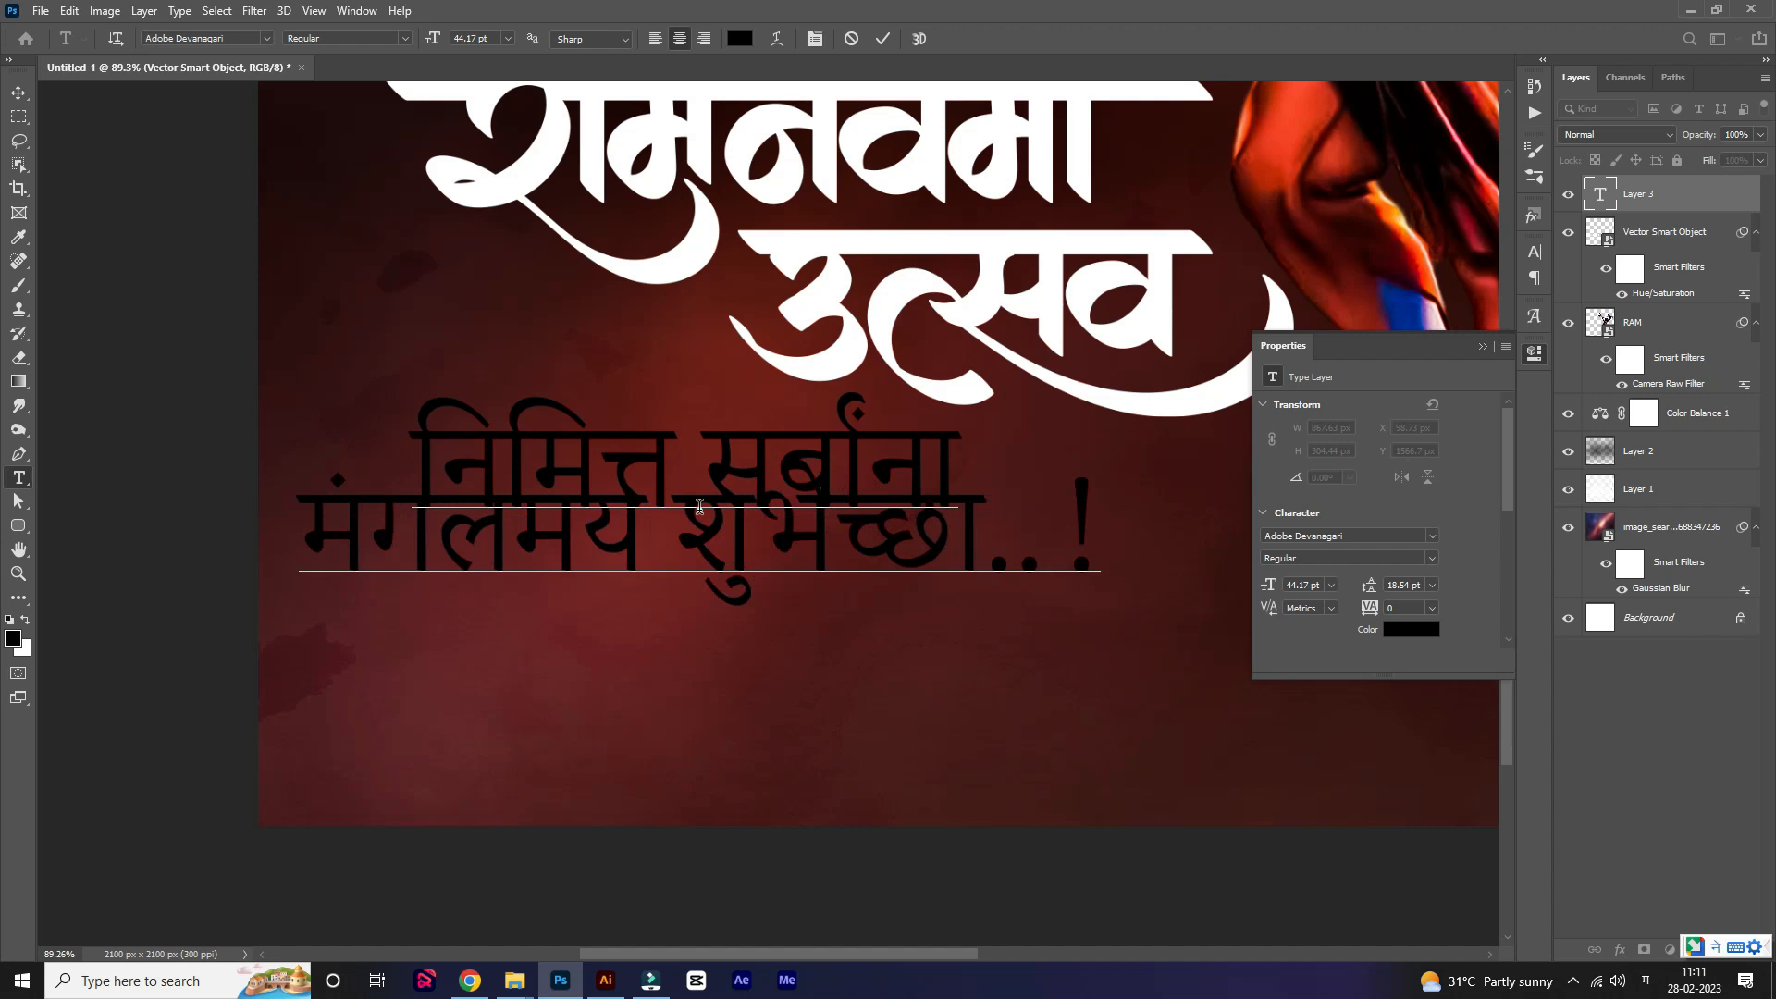
pyautogui.hotkey('ctrl', 'a')
pyautogui.click(13, 87)
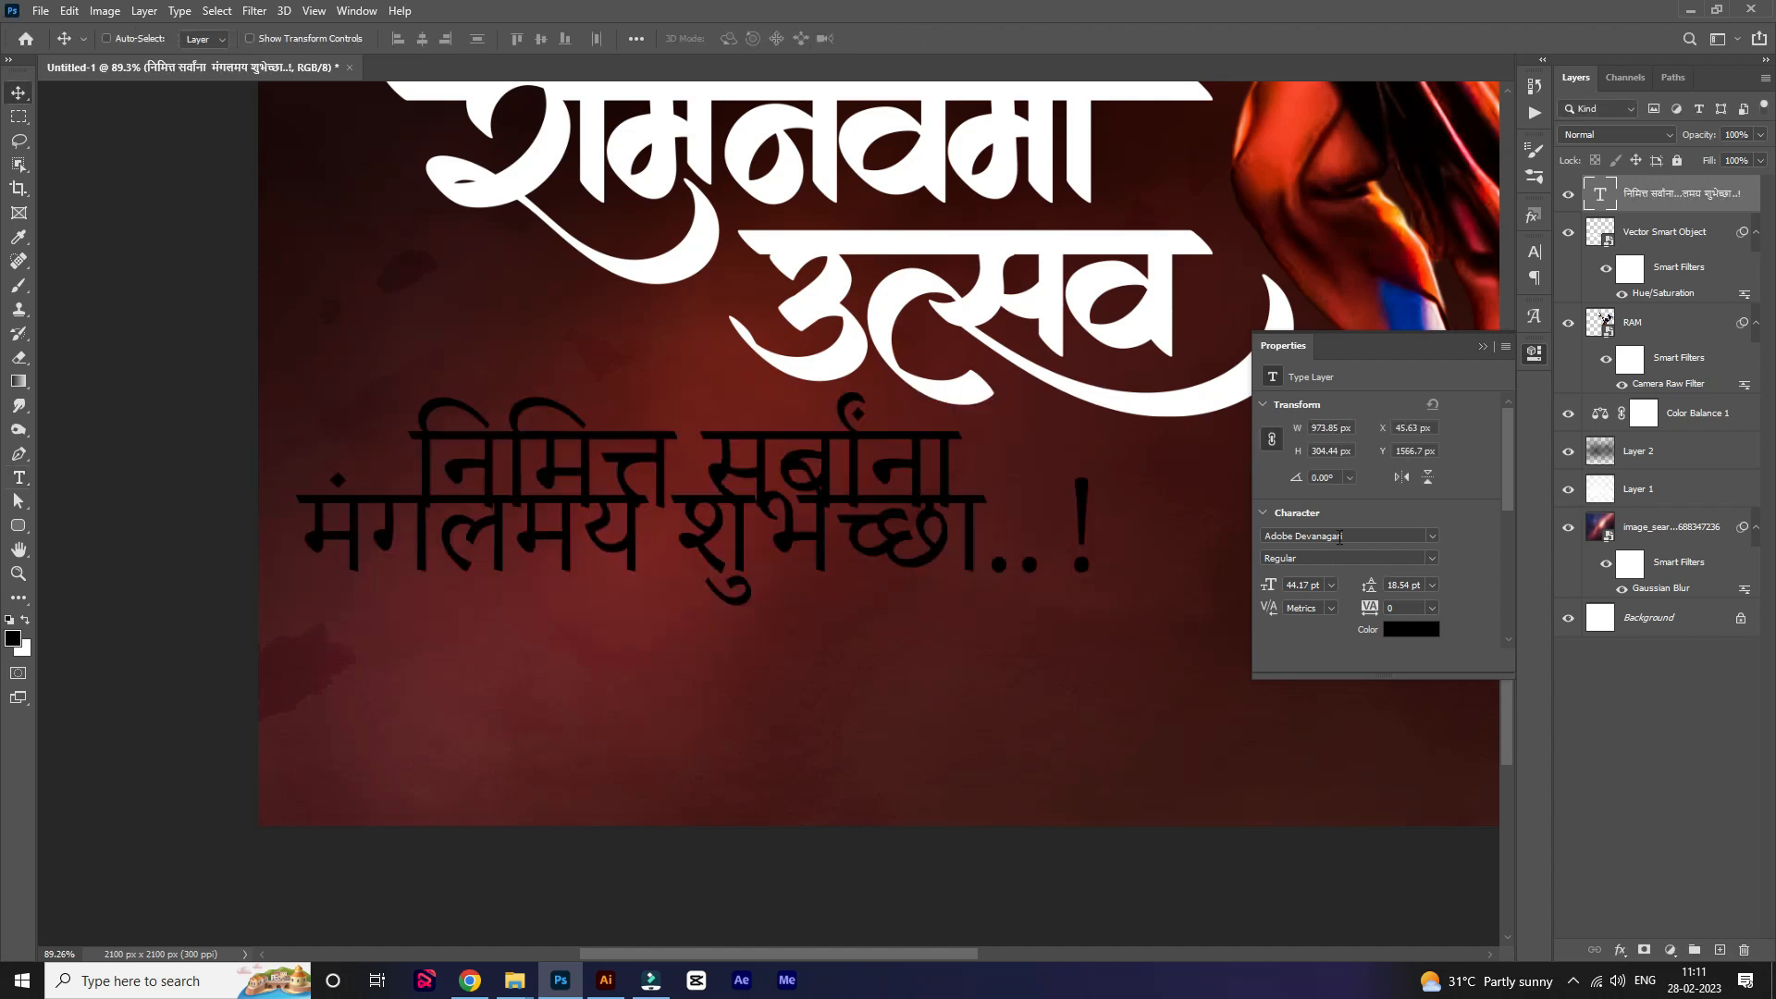
# Set the greeting text to the Poppins SemiBold font at 17 pt.
pyautogui.write('pop')
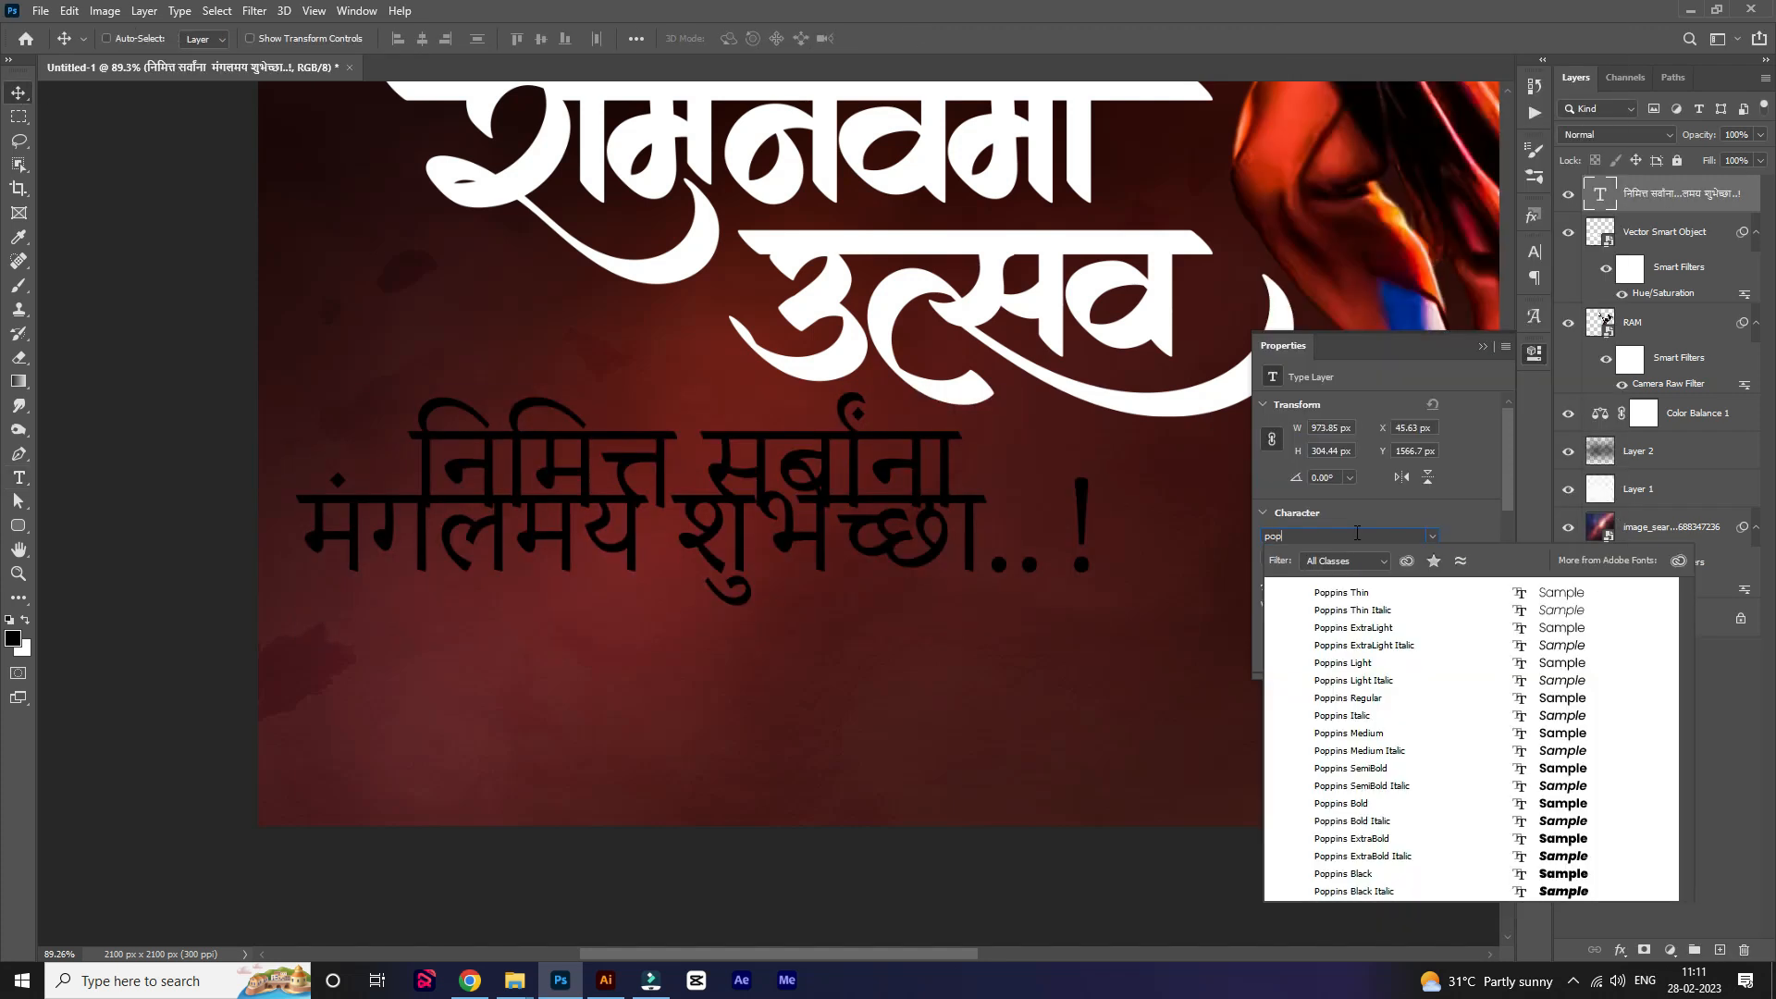
pyautogui.click(1565, 768)
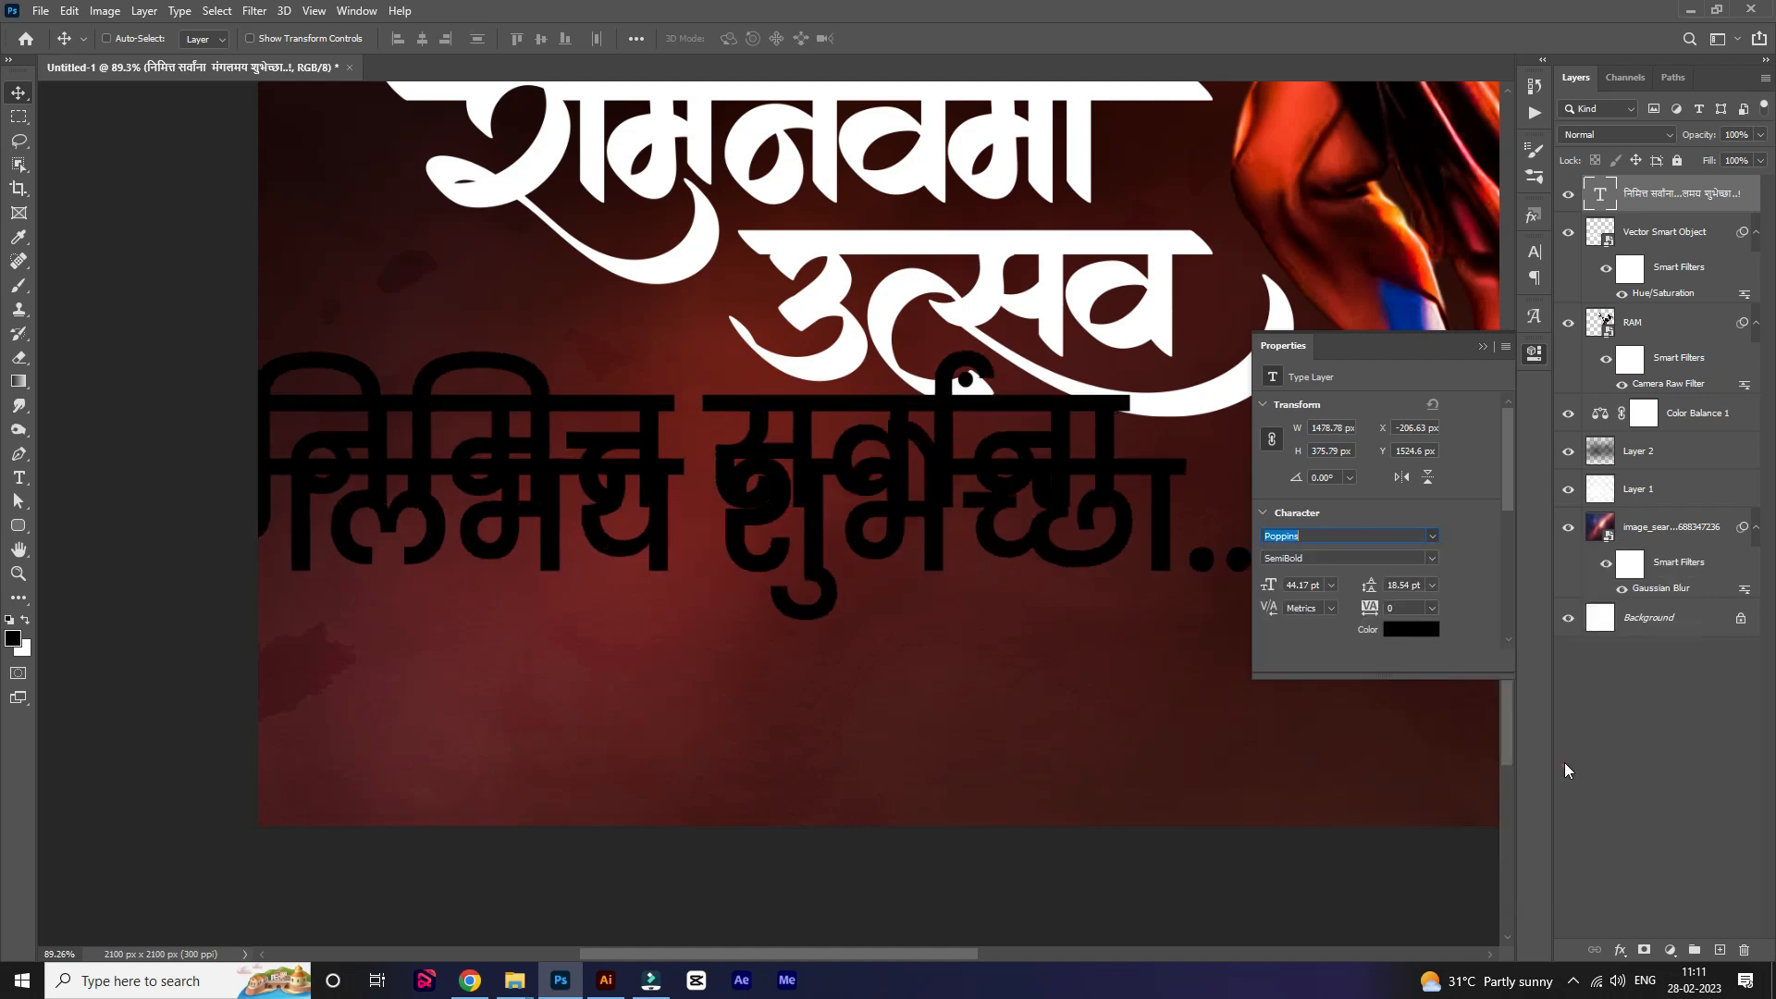
pyautogui.moveTo(1230, 590); pyautogui.dragTo(1254, 584)
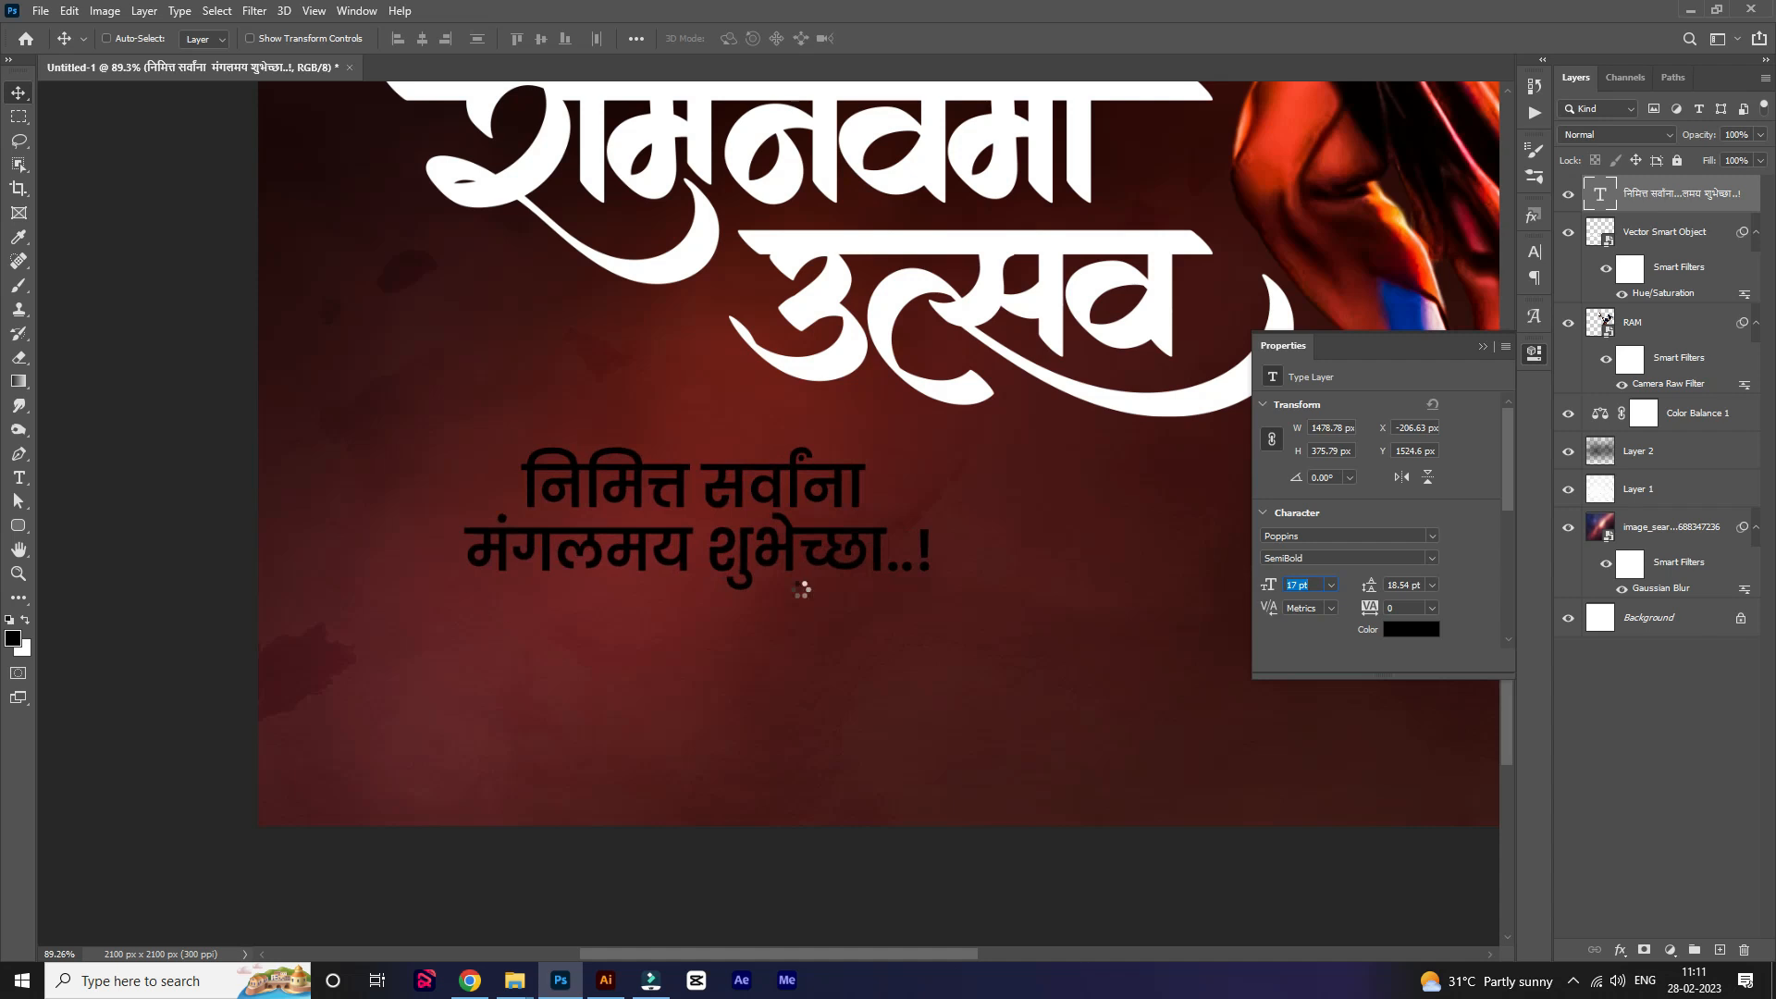
# Set the second greeting line, "मंगलमय शुभेच्छा..!", in the Rozha One font at 25 pt.
pyautogui.doubleClick(552, 555)
pyautogui.moveTo(471, 552); pyautogui.dragTo(1015, 552)
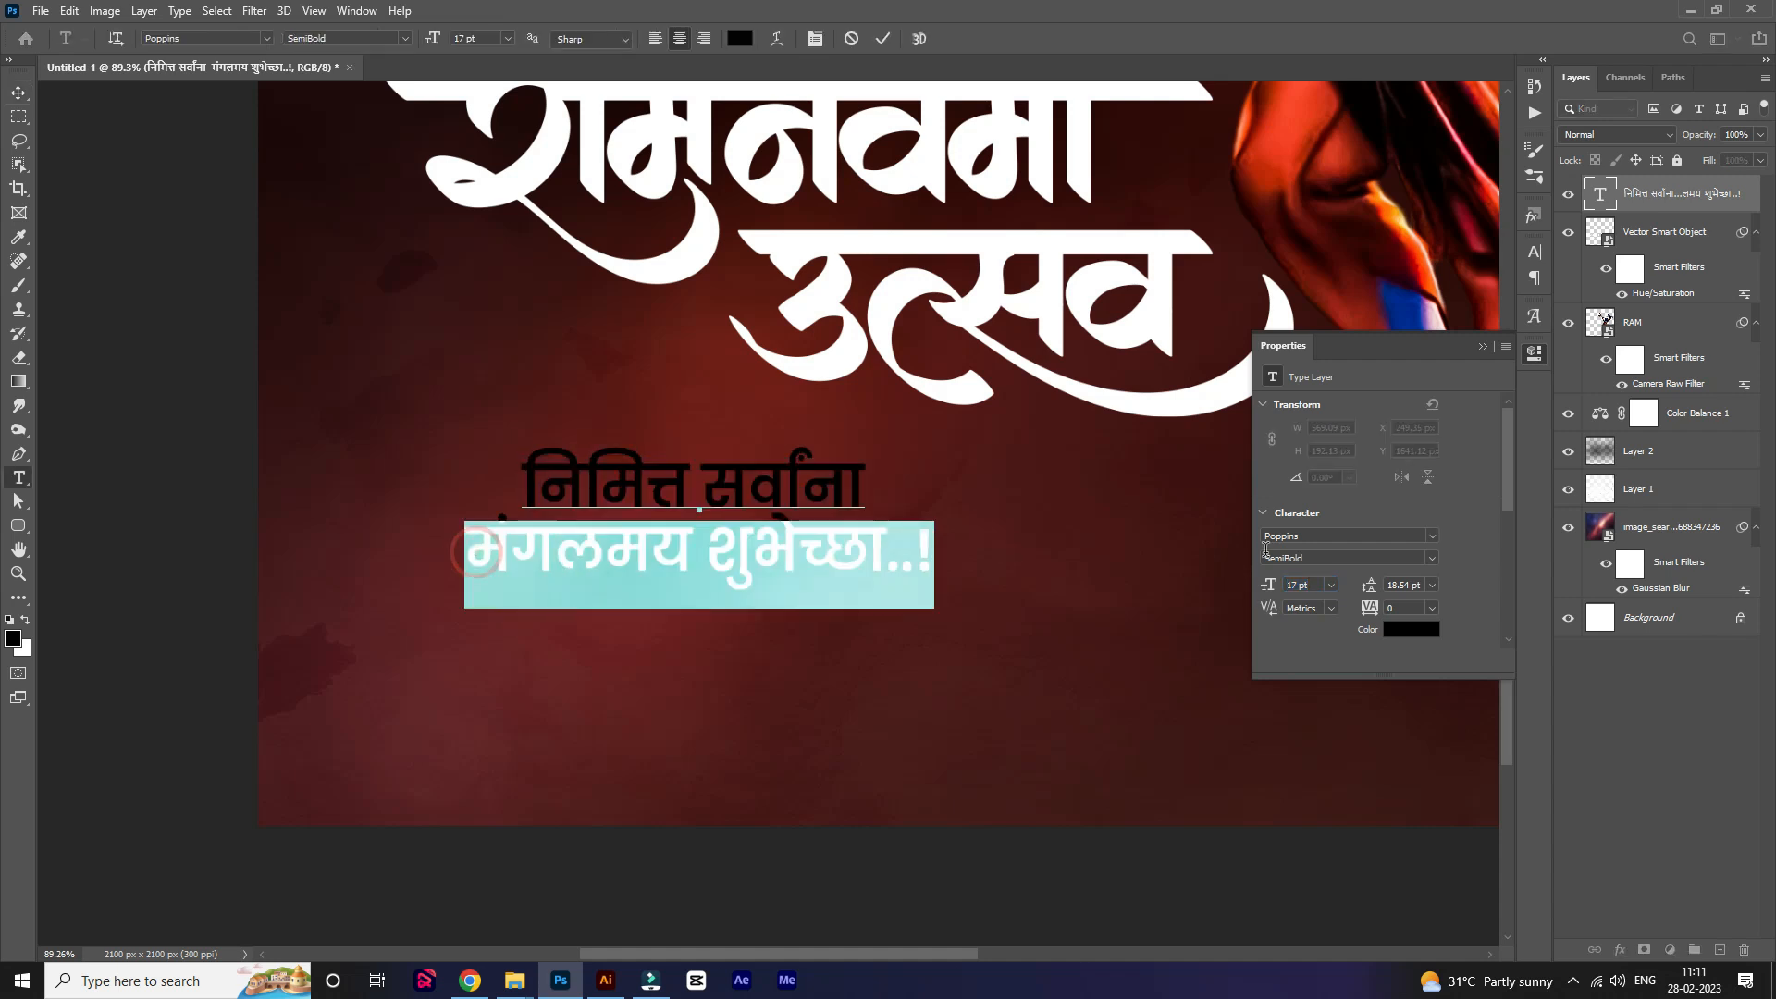
pyautogui.moveTo(1268, 587); pyautogui.dragTo(1275, 586)
pyautogui.click(1335, 537)
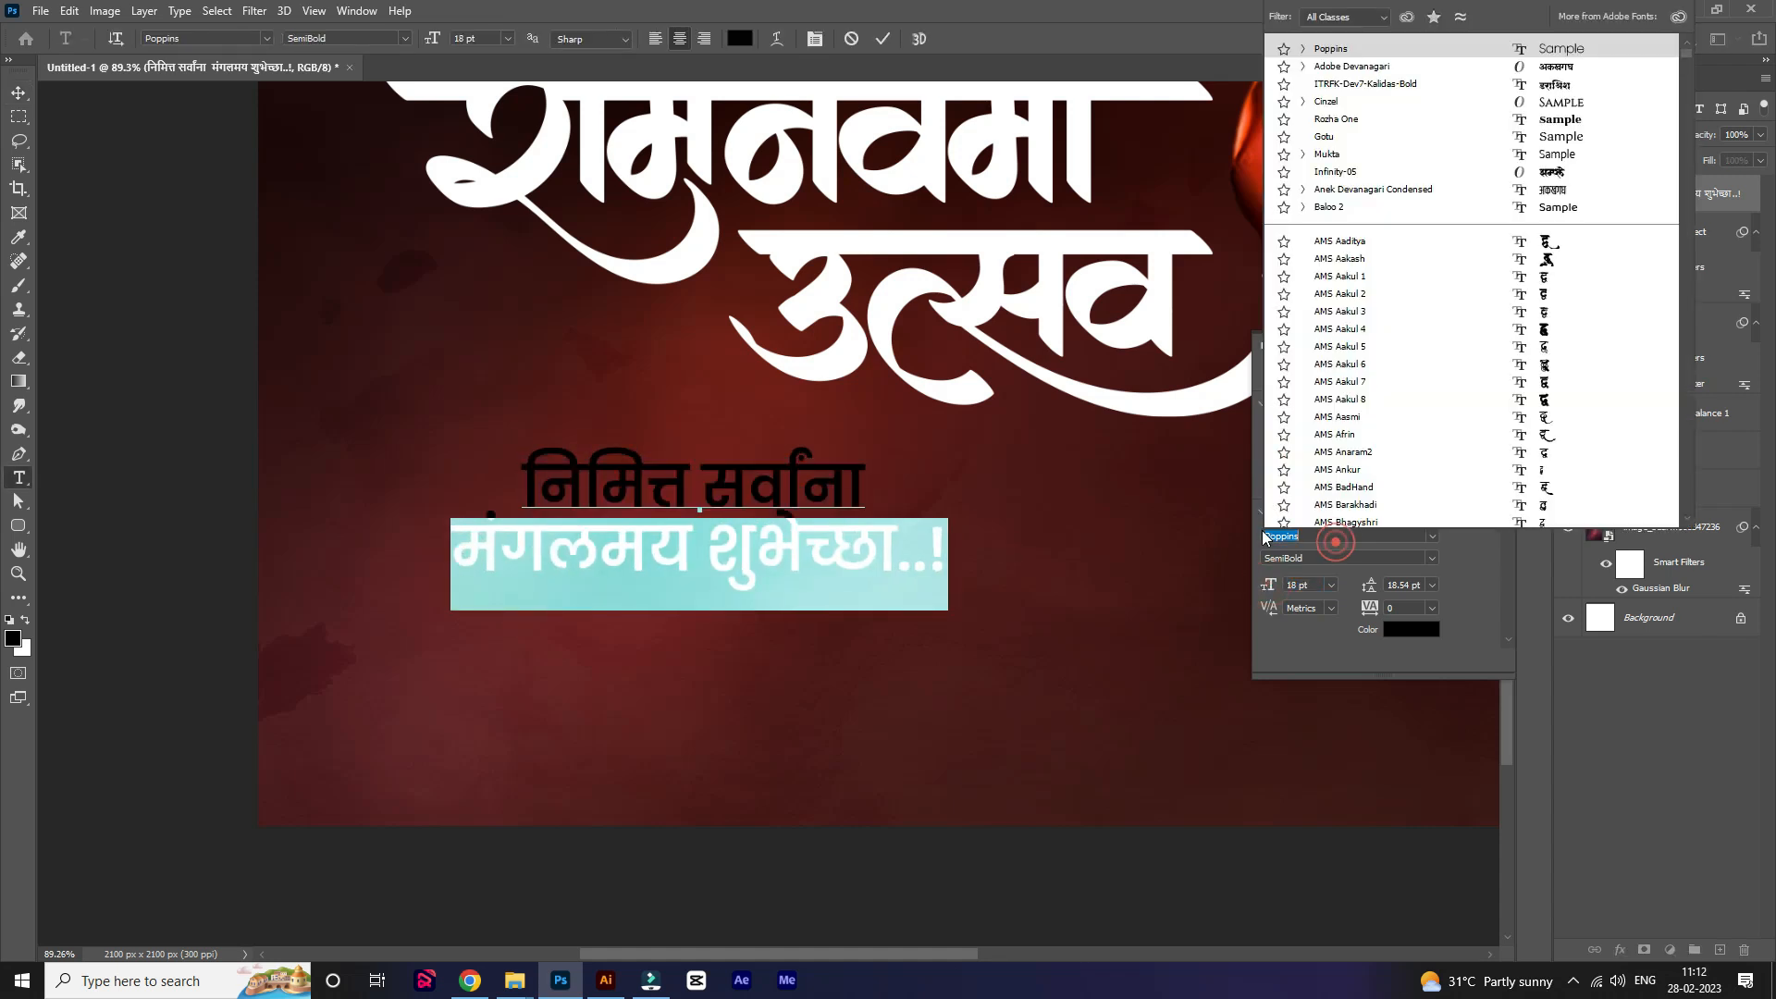
pyautogui.write('Rozha One')
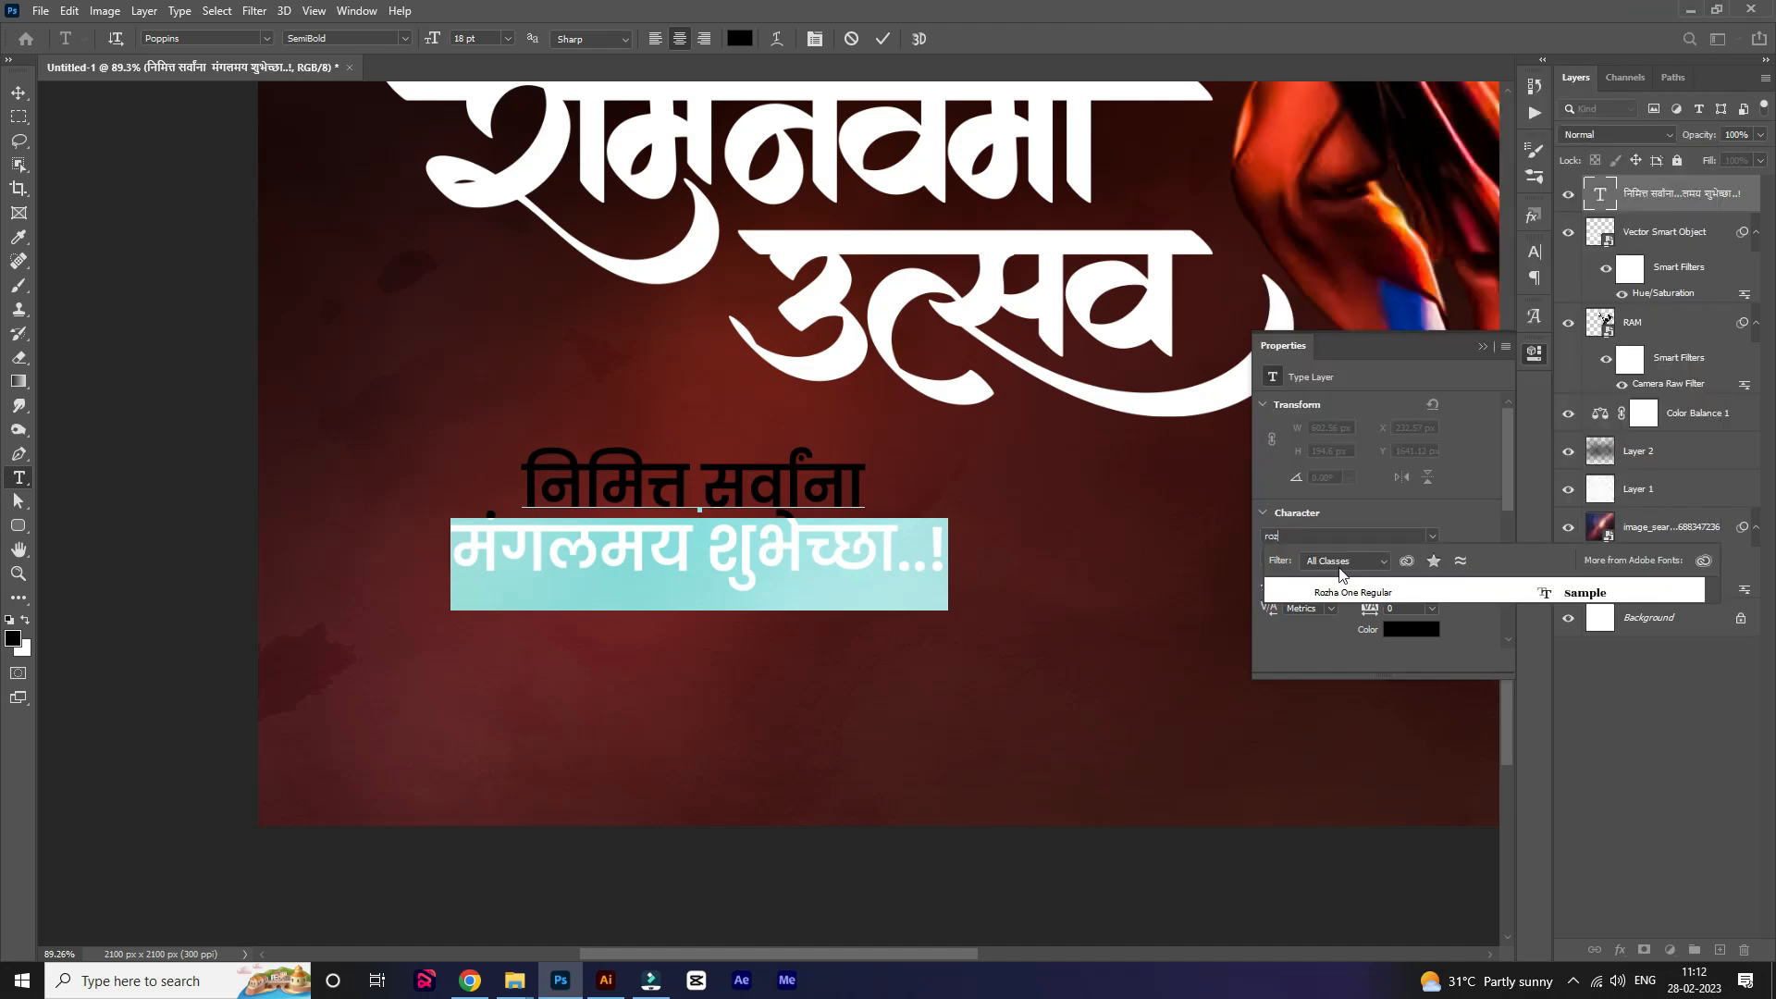
pyautogui.click(1357, 596)
pyautogui.moveTo(1268, 585); pyautogui.dragTo(1274, 583)
# Colour the second greeting line pale gold (#ffe0a4) and move the greeting text up closer to the title.
pyautogui.click(1411, 629)
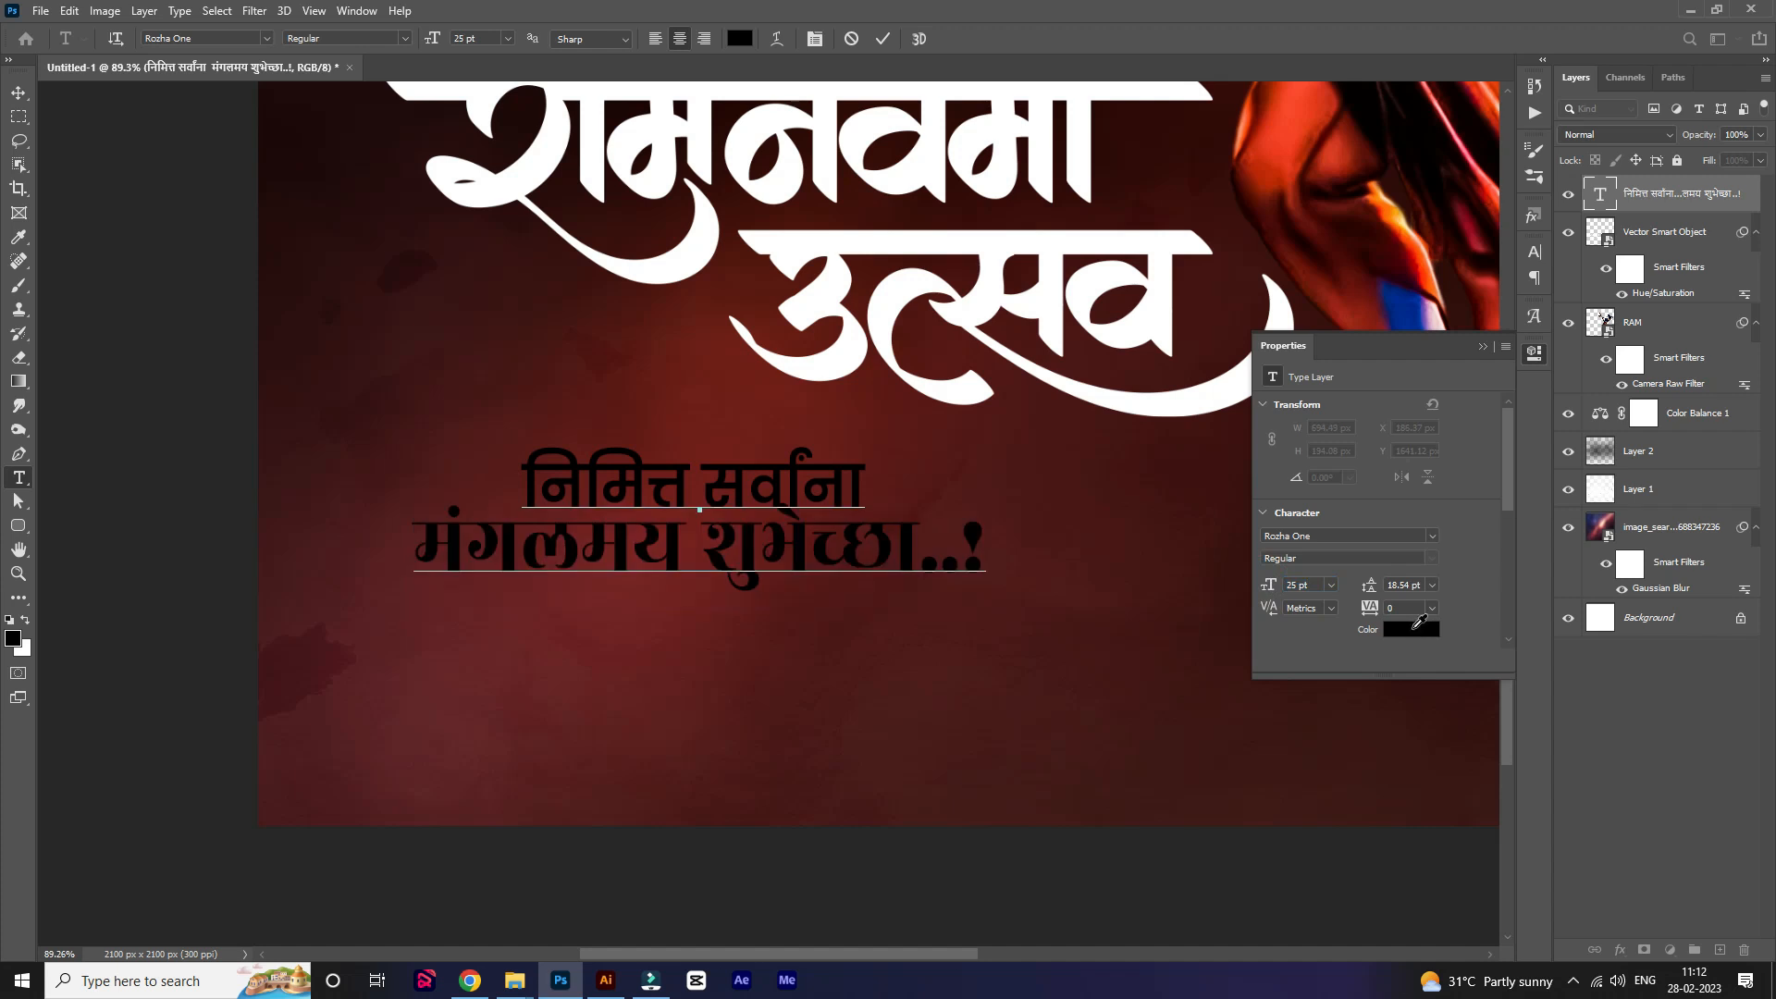
pyautogui.write('ffffff')
pyautogui.click(1310, 200)
pyautogui.click(1477, 410)
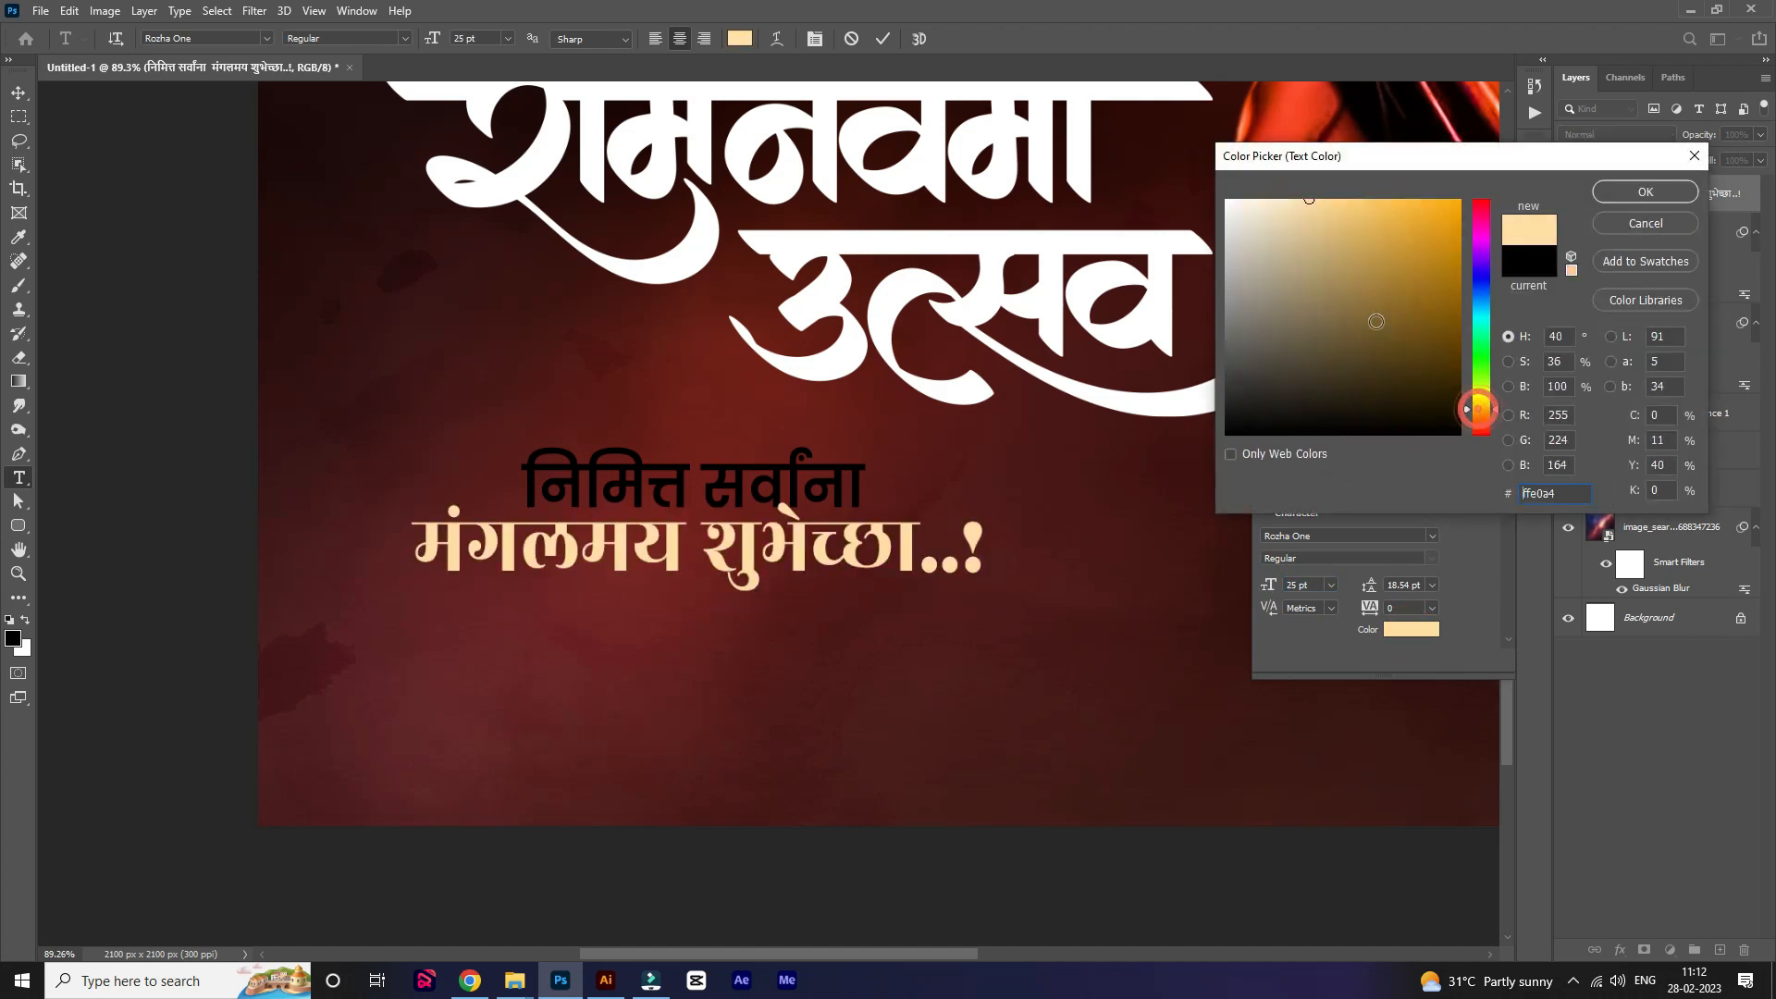
pyautogui.click(1645, 196)
pyautogui.click(18, 94)
pyautogui.moveTo(773, 562); pyautogui.dragTo(745, 511)
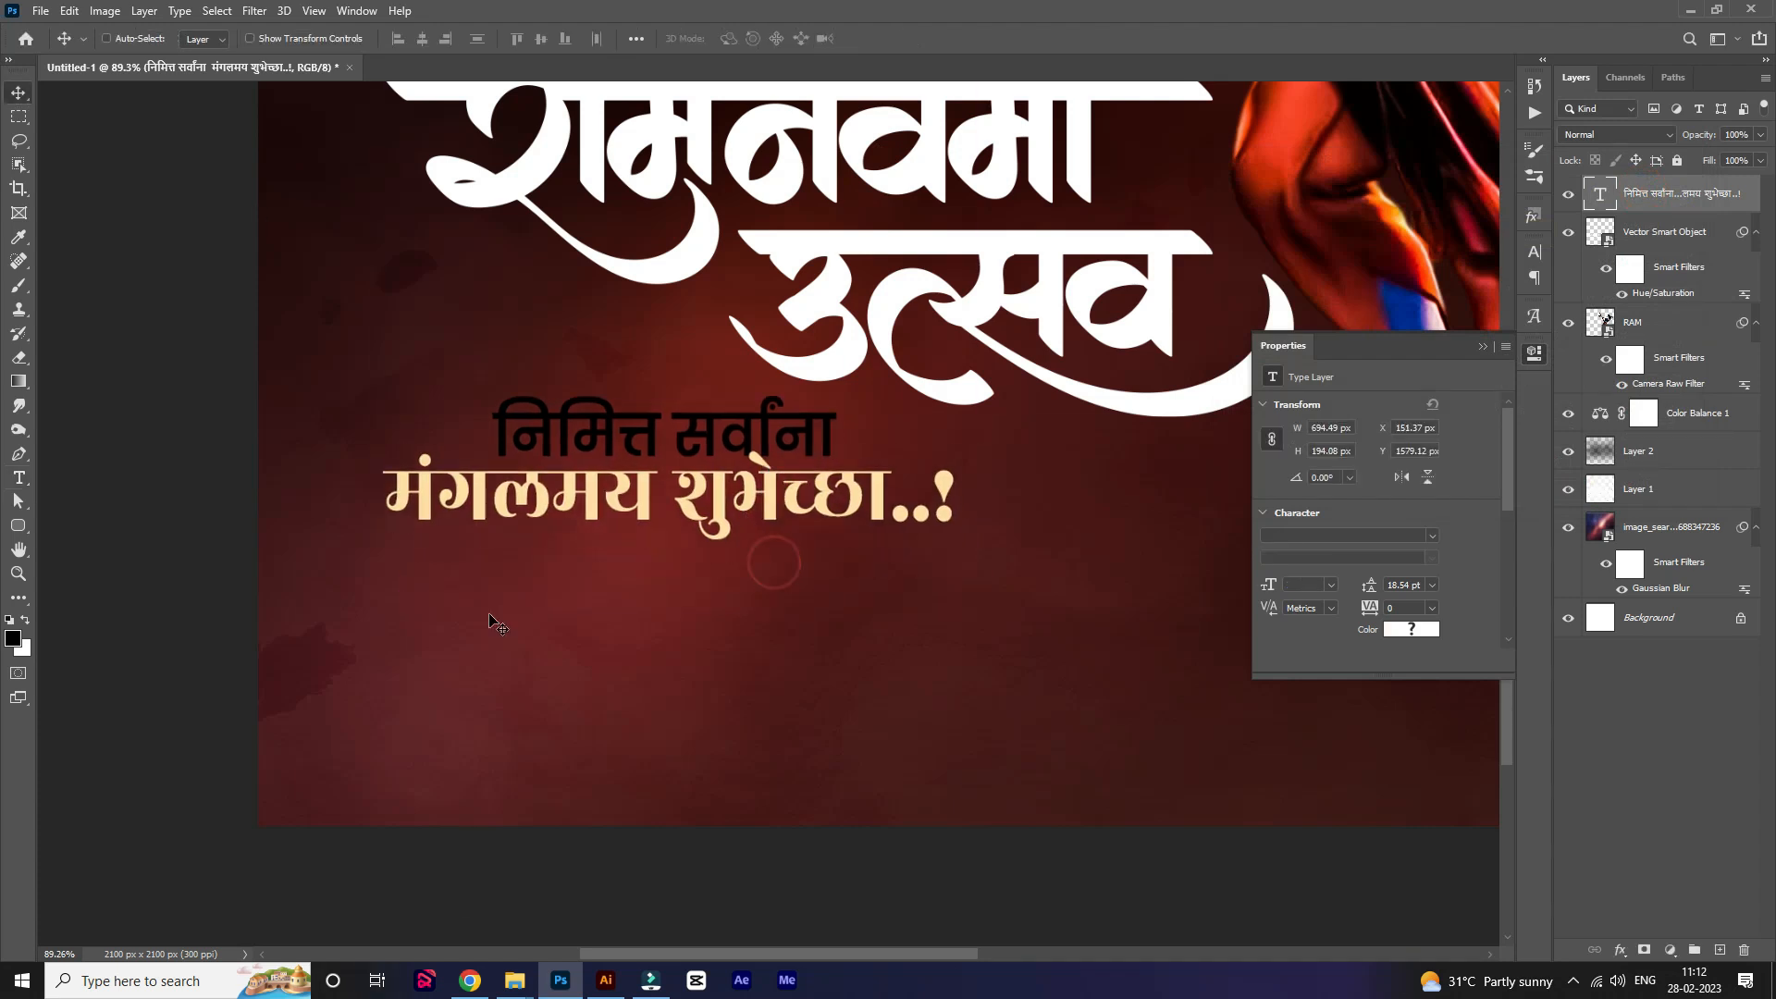
# Colour the first greeting line, "निमित्त सर्वांना", white (#ffffff).
pyautogui.click(1617, 980)
pyautogui.click(612, 451)
pyautogui.doubleClick(516, 421)
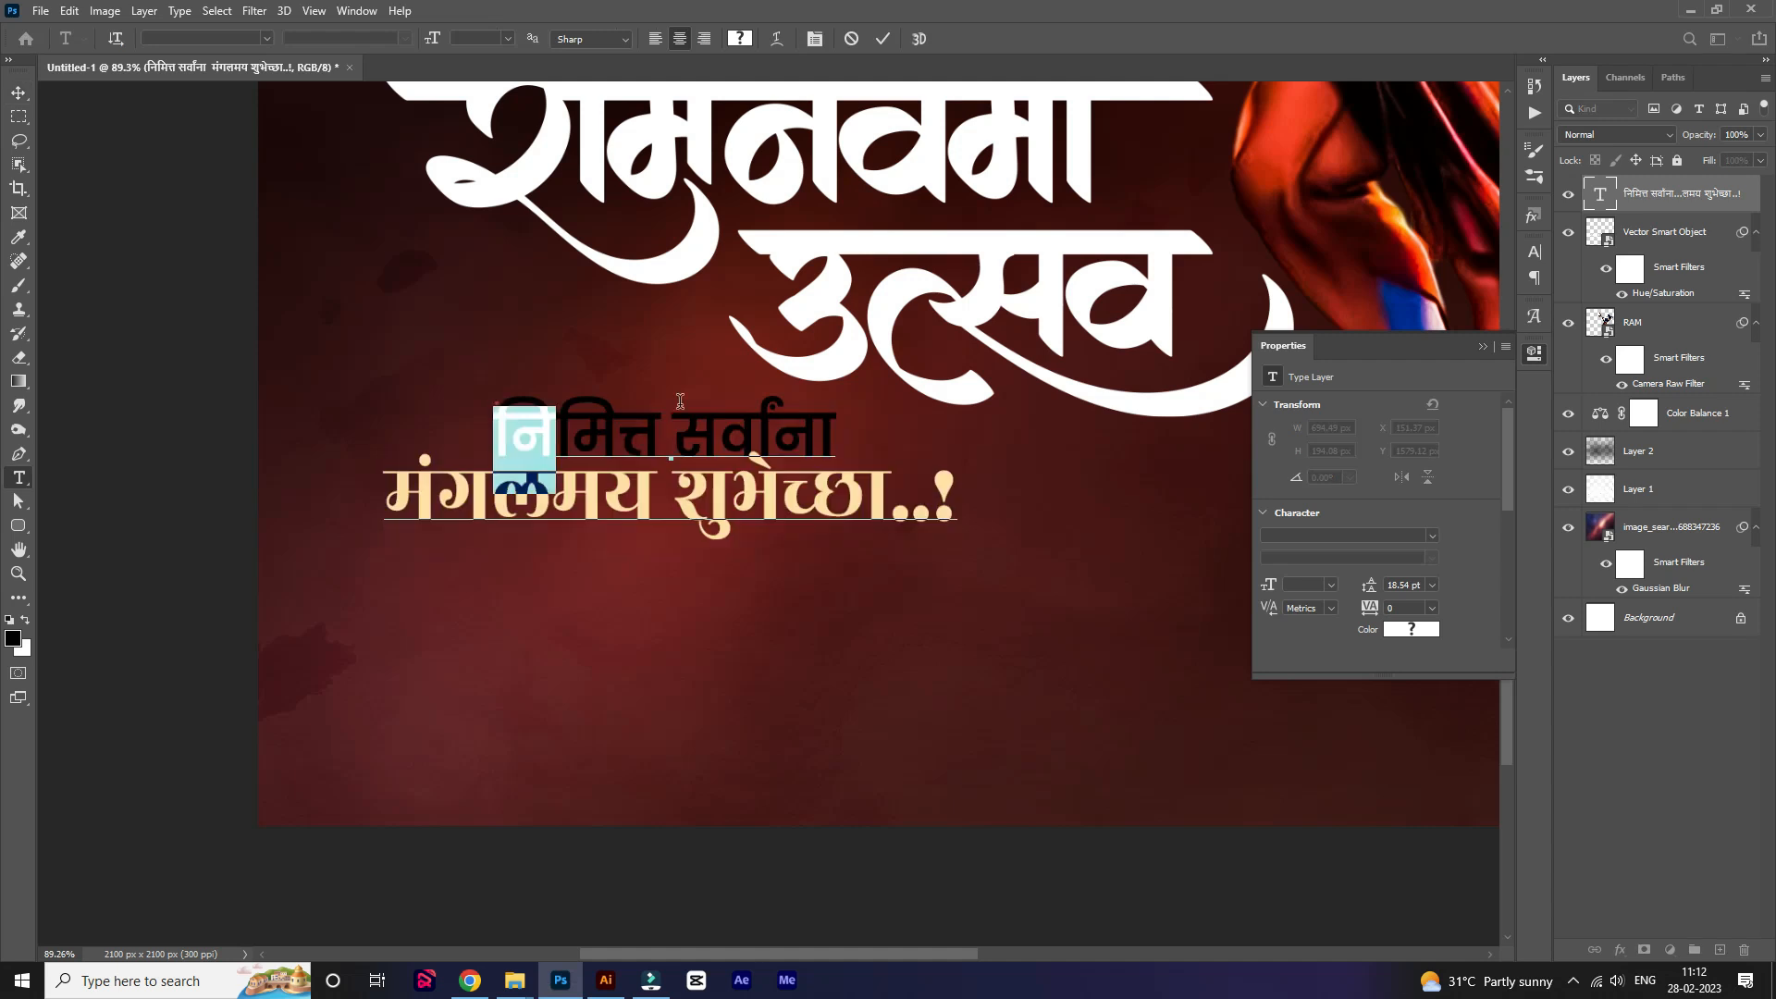
pyautogui.moveTo(497, 403); pyautogui.dragTo(997, 402)
pyautogui.click(1416, 638)
pyautogui.write('ffffff')
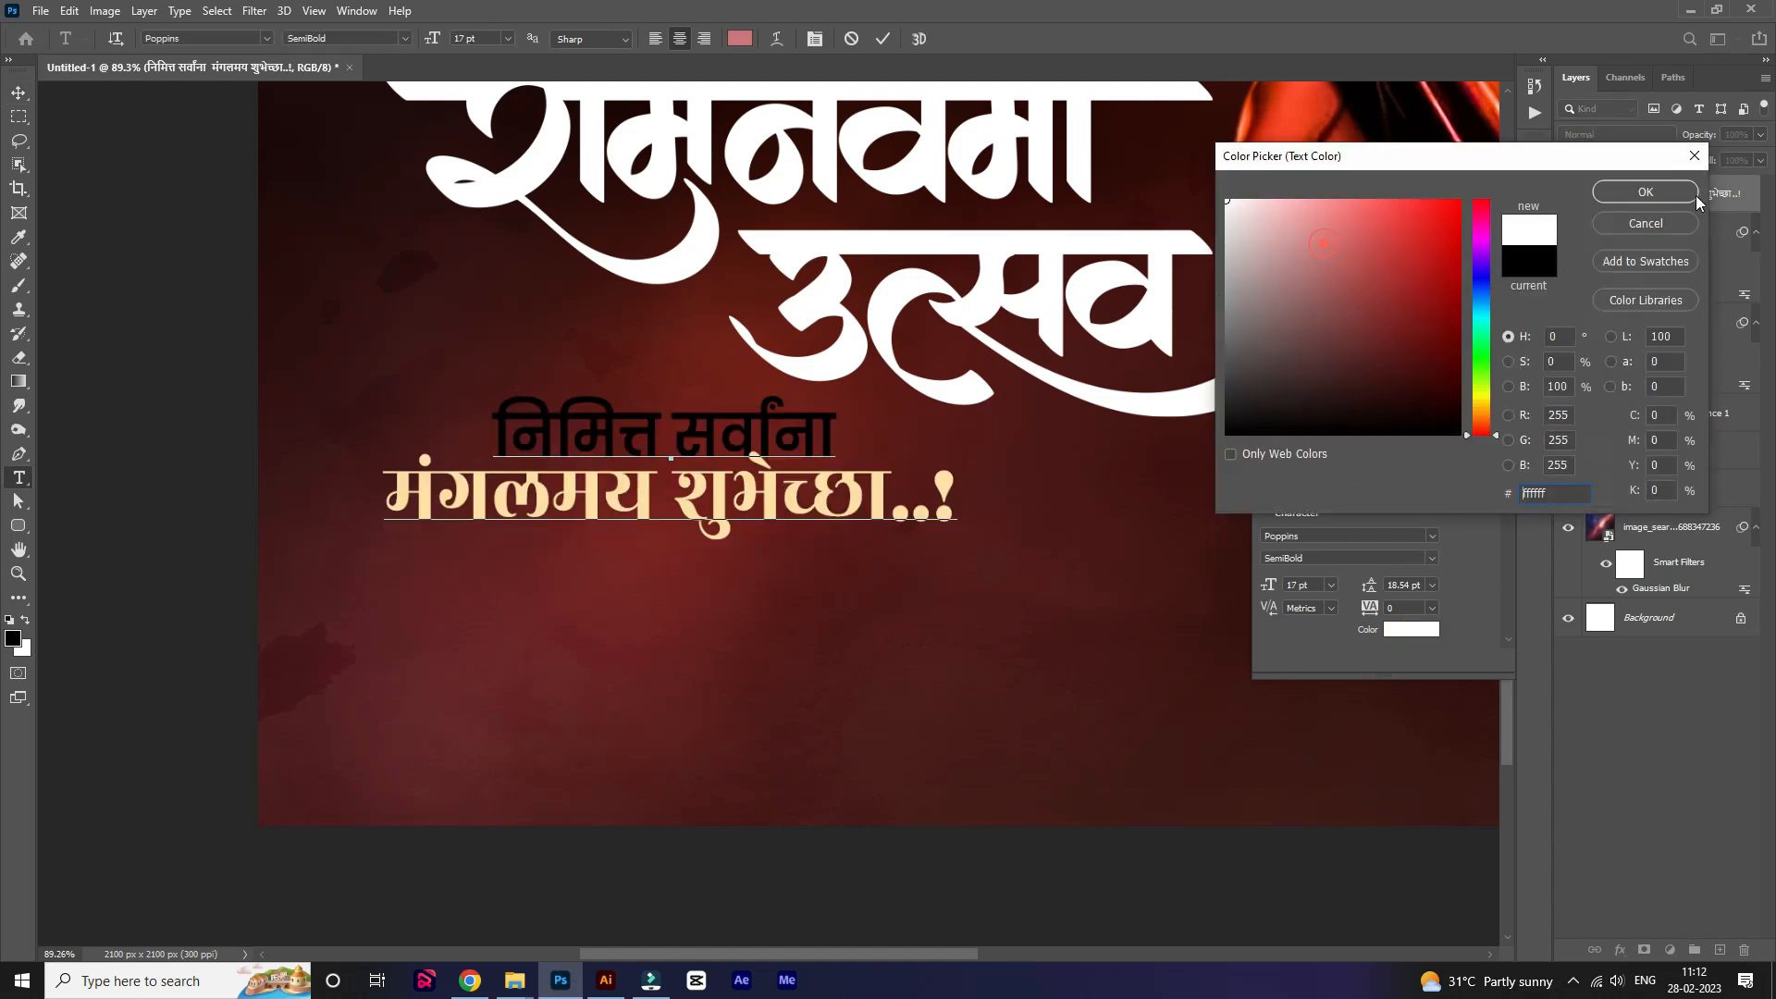
pyautogui.click(1650, 187)
pyautogui.click(18, 93)
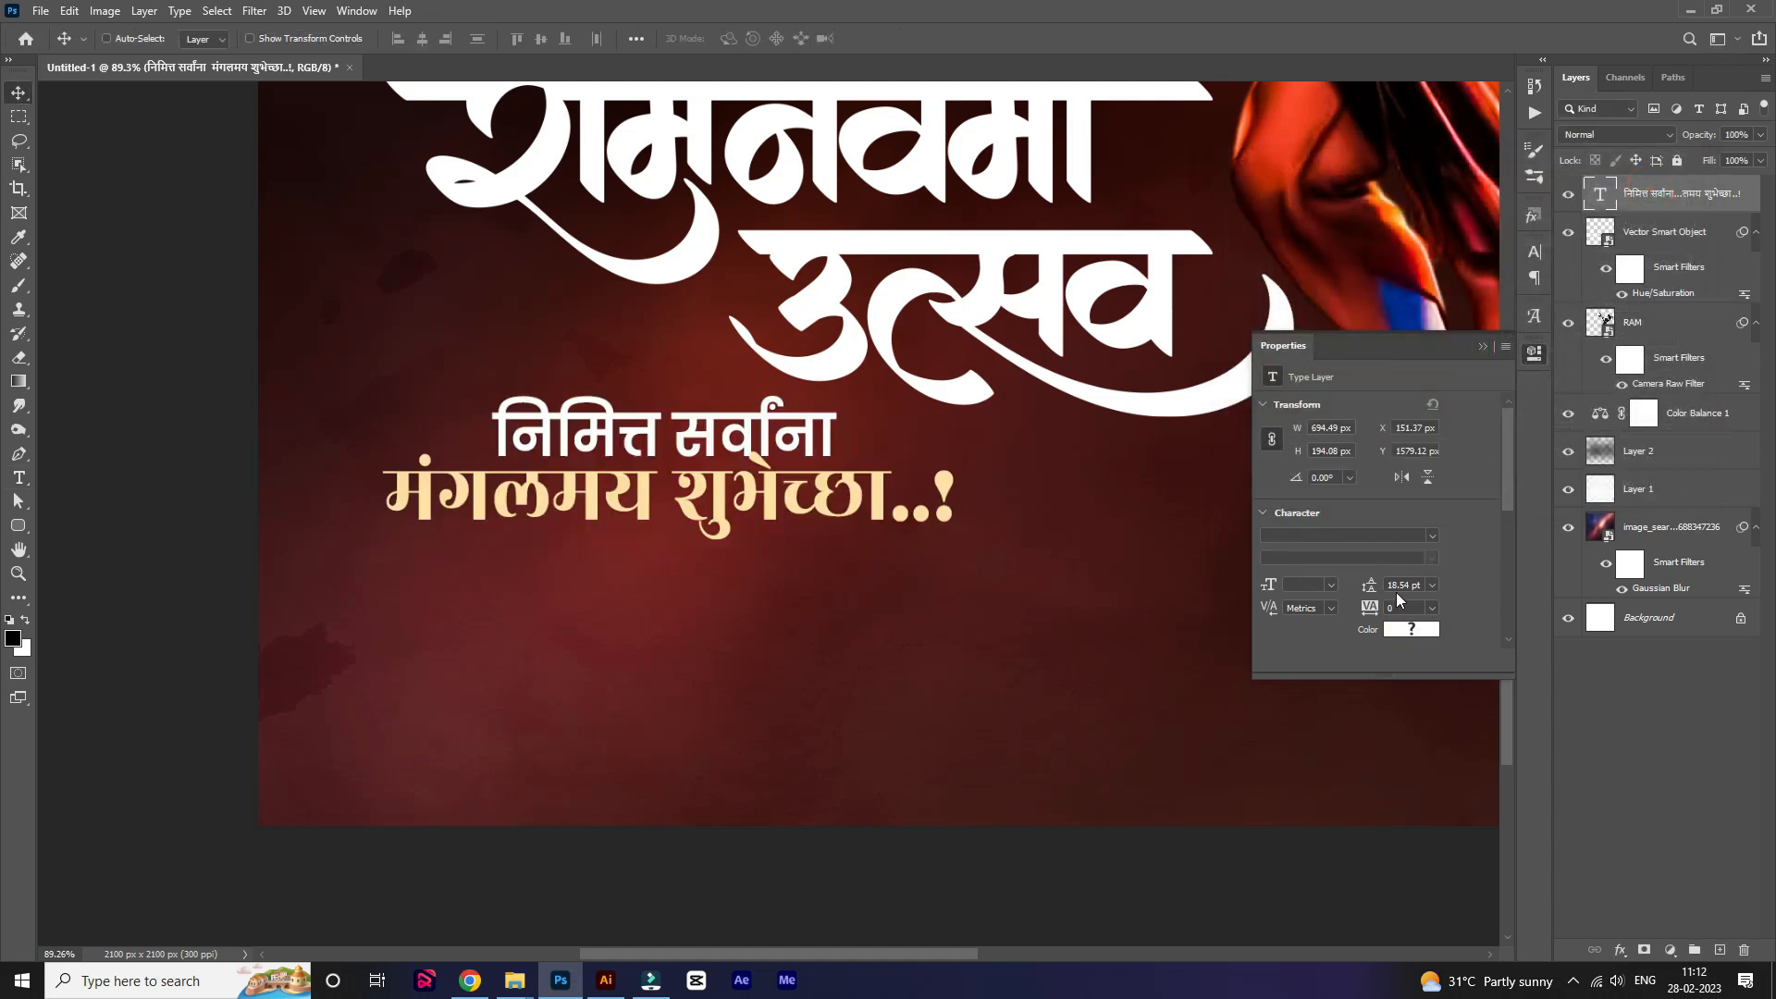
# Set the greeting text's leading to 23 pt and position the text just beneath the title's second word.
pyautogui.moveTo(1372, 592); pyautogui.dragTo(1377, 586)
pyautogui.hotkey('ctrl', '0')
pyautogui.moveTo(682, 545); pyautogui.dragTo(808, 562)
pyautogui.scroll(3, 690, 775)
pyautogui.moveTo(731, 828); pyautogui.dragTo(718, 833)
# Duplicate the greeting text above the title and replace its wording with "एक हि नारा , एक हि नाम" using the Hindi/Marathi input method.
pyautogui.scroll(-6, 718, 831)
pyautogui.moveTo(673, 728); pyautogui.dragTo(623, 504)
pyautogui.doubleClick(654, 457)
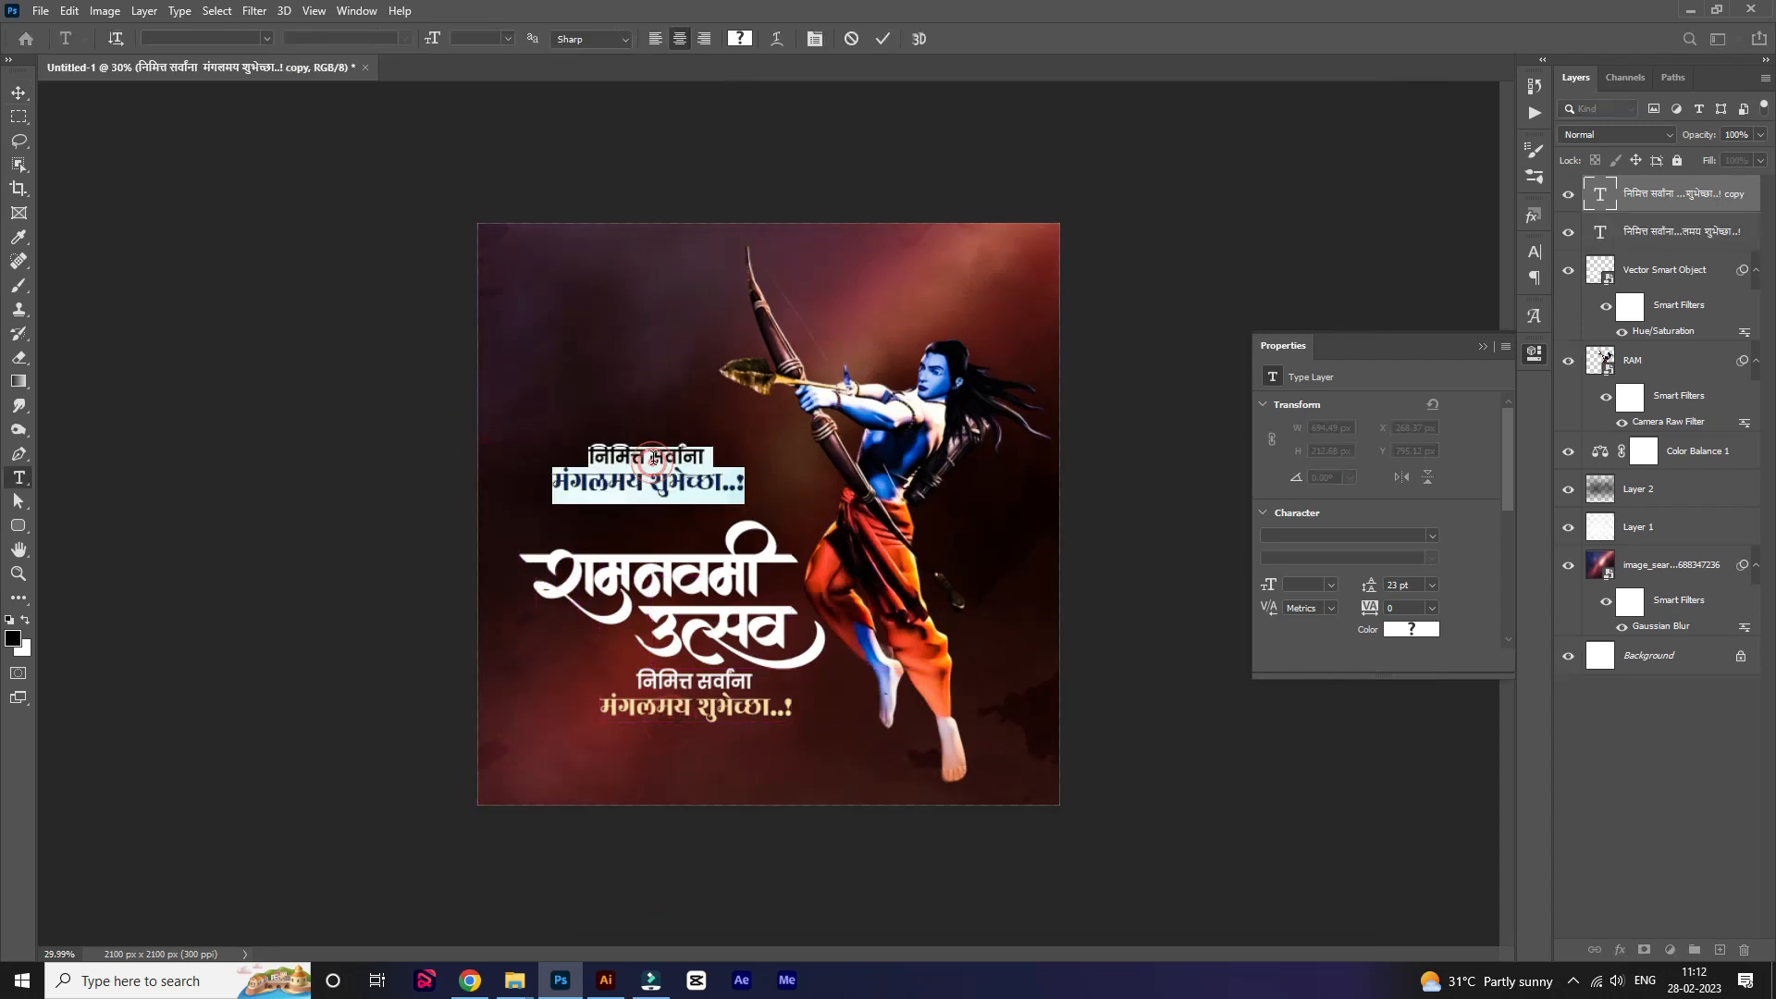
pyautogui.hotkey('alt', 'shift')
pyautogui.write('e')
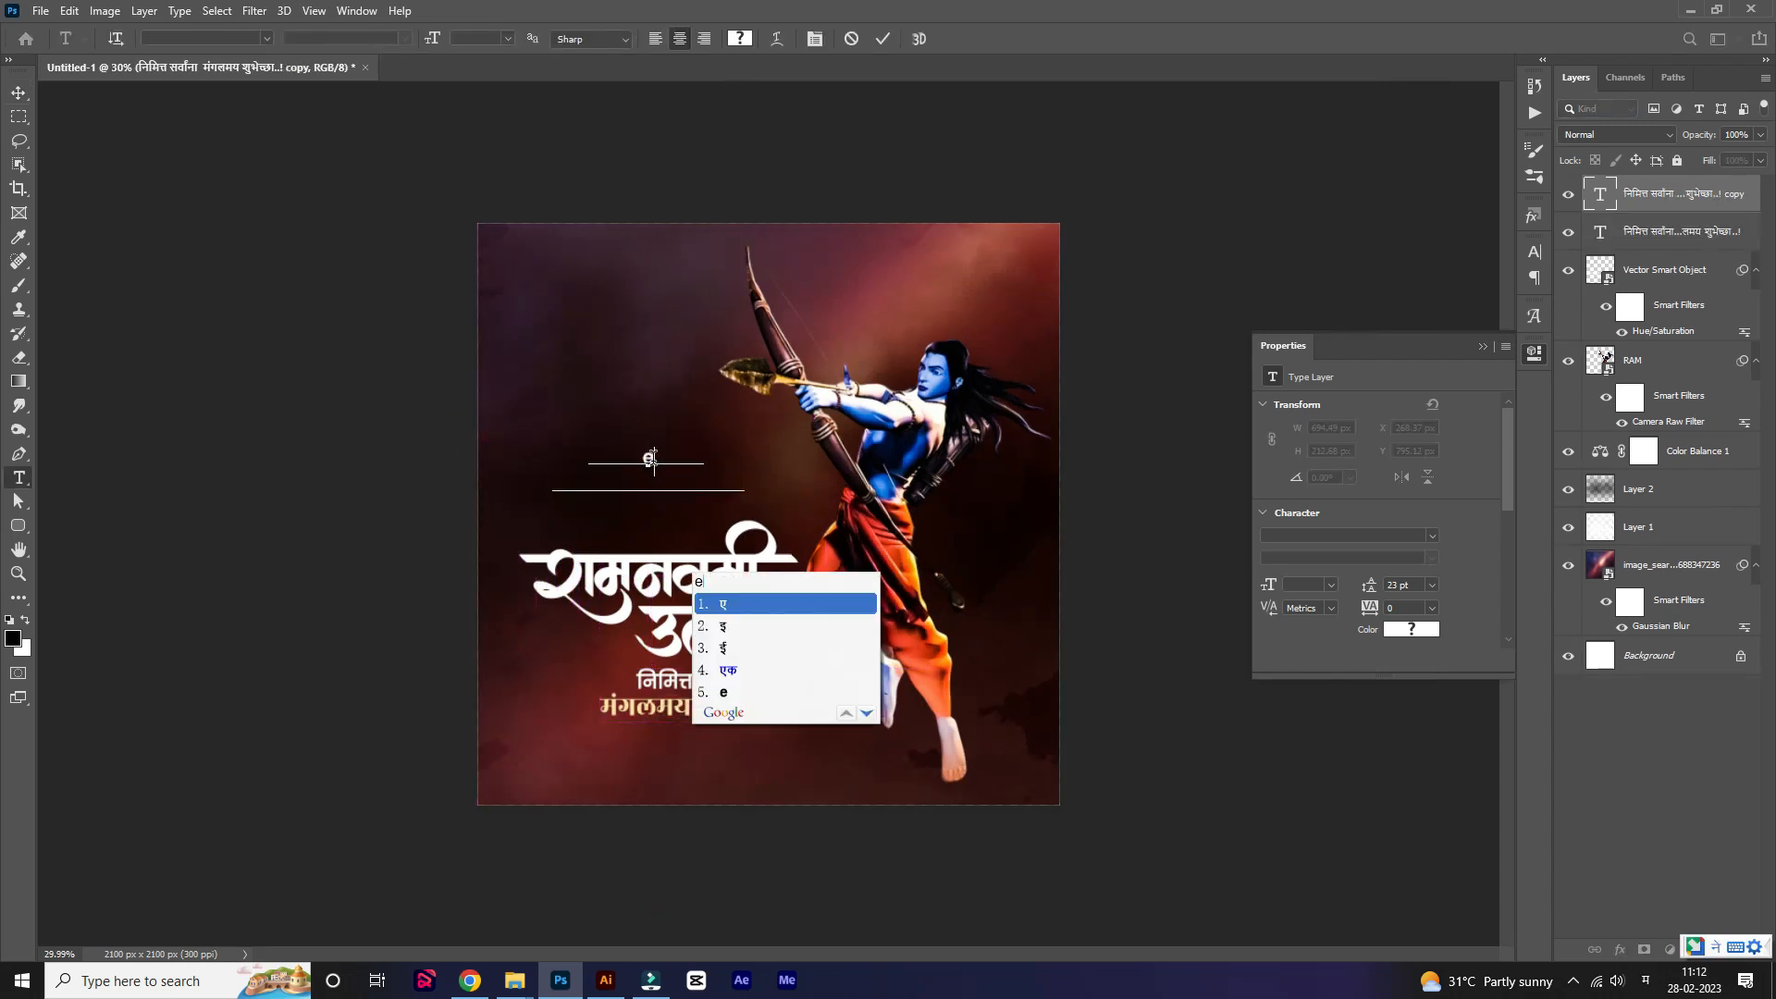
pyautogui.write('k hi ')
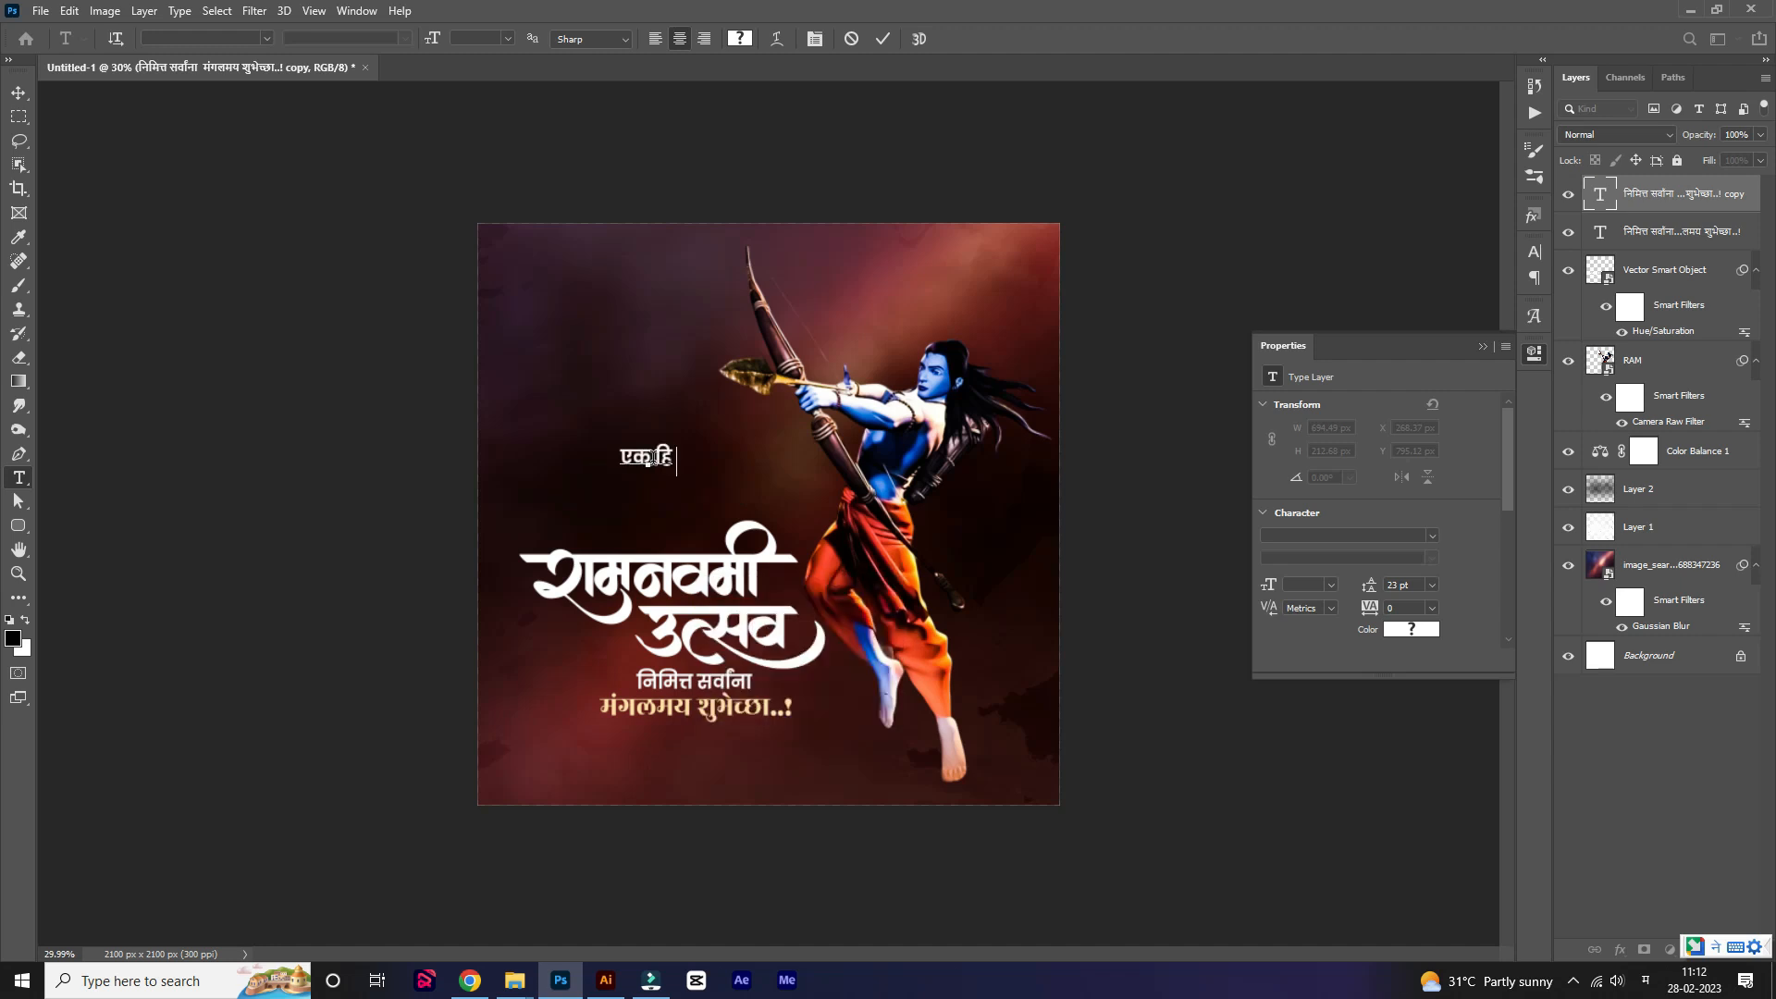
pyautogui.write('nara')
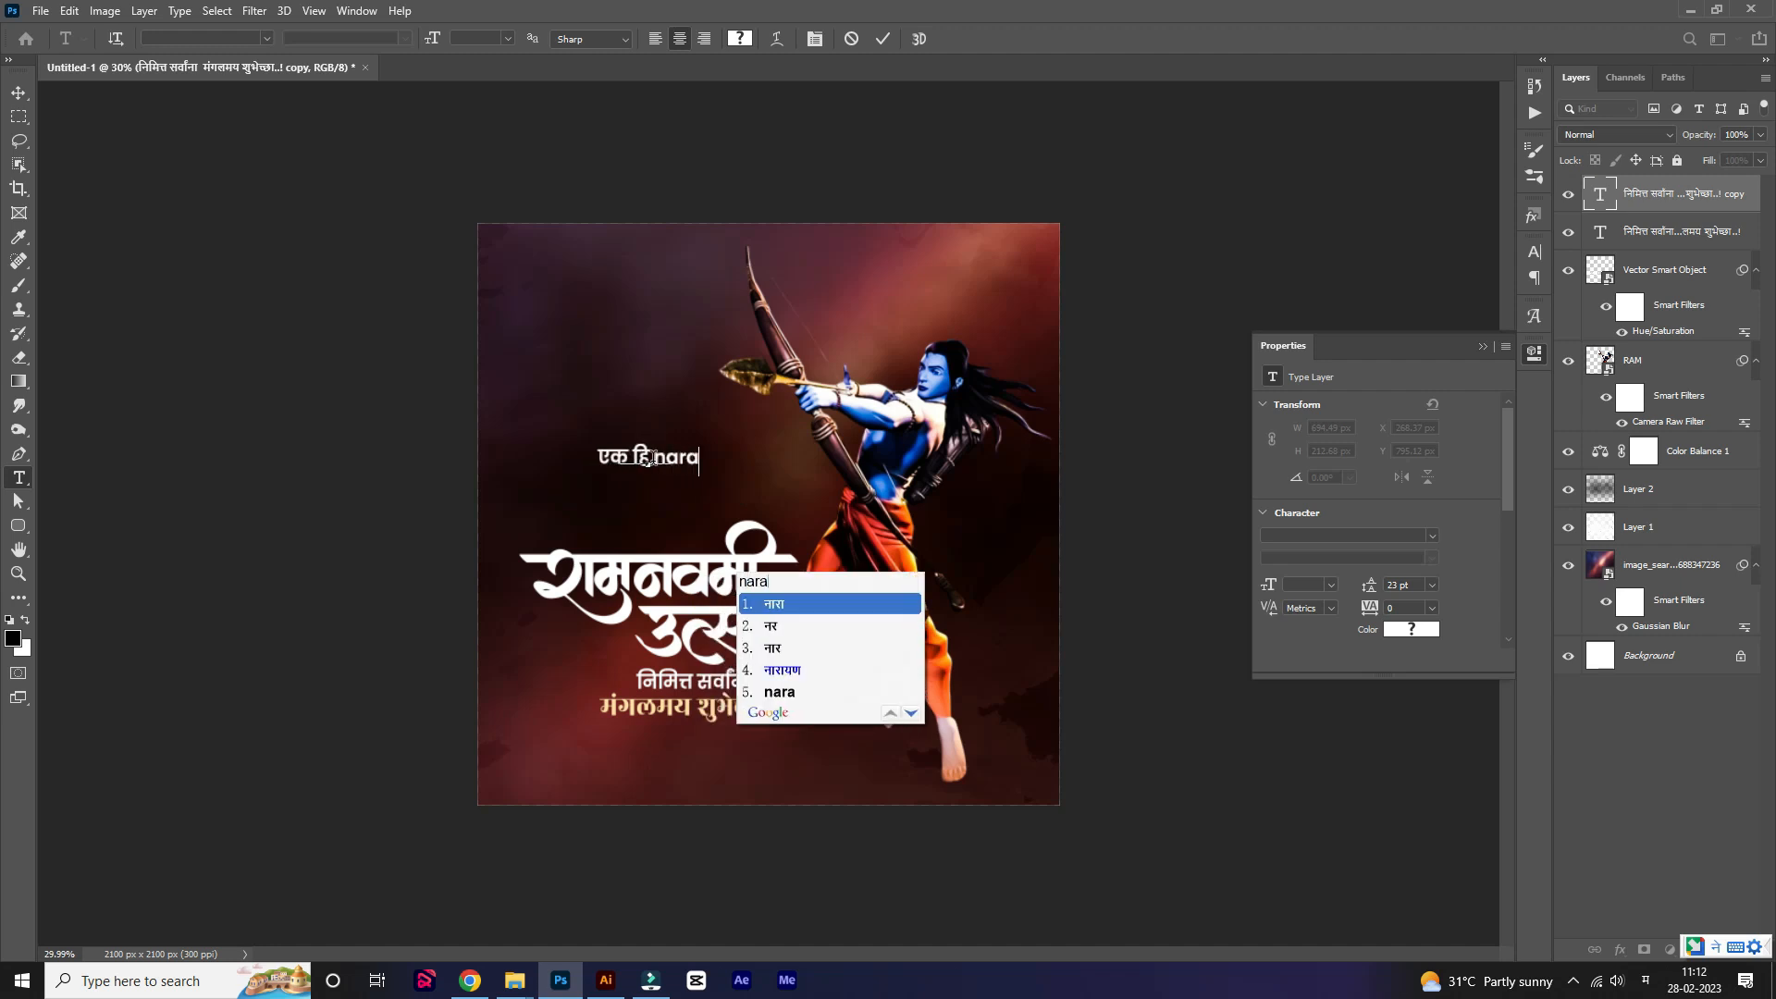
pyautogui.write(' .ek')
pyautogui.write(' h')
pyautogui.write('naam')
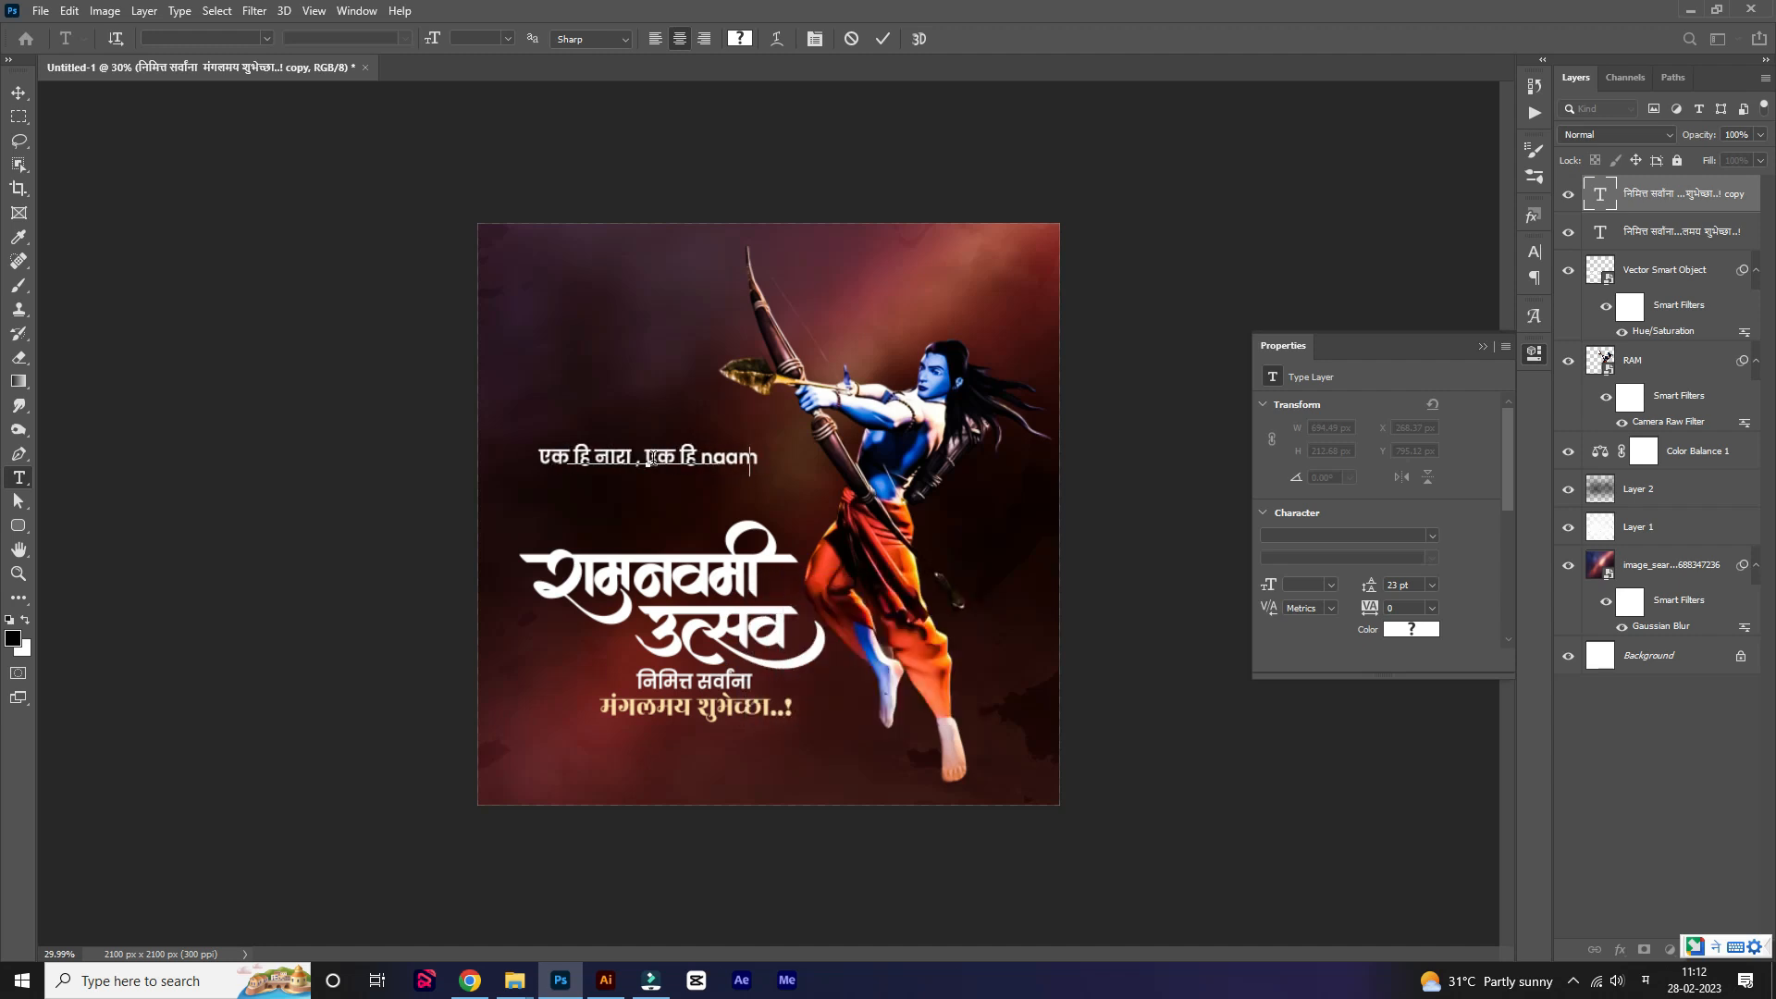
pyautogui.click(23, 97)
# Duplicate the slogan line directly below itself and change the copy's text to "जय श्रीराम".
pyautogui.scroll(11, 642, 473)
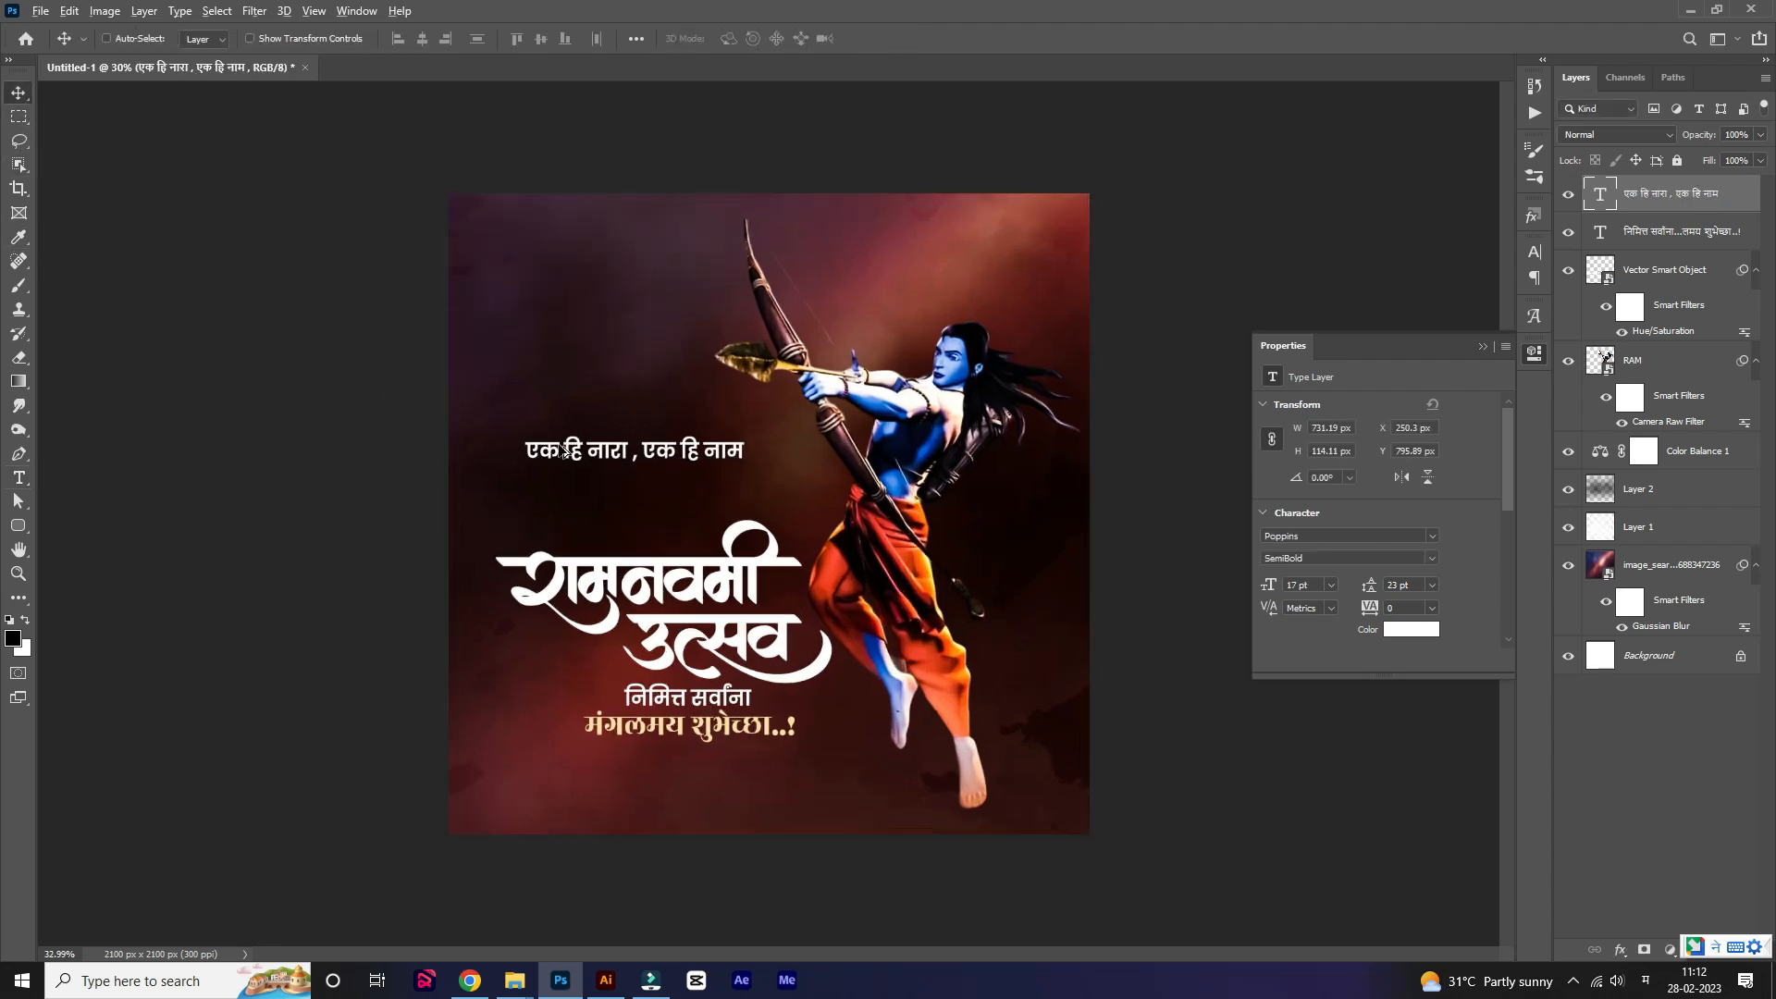
pyautogui.moveTo(689, 422); pyautogui.dragTo(713, 484)
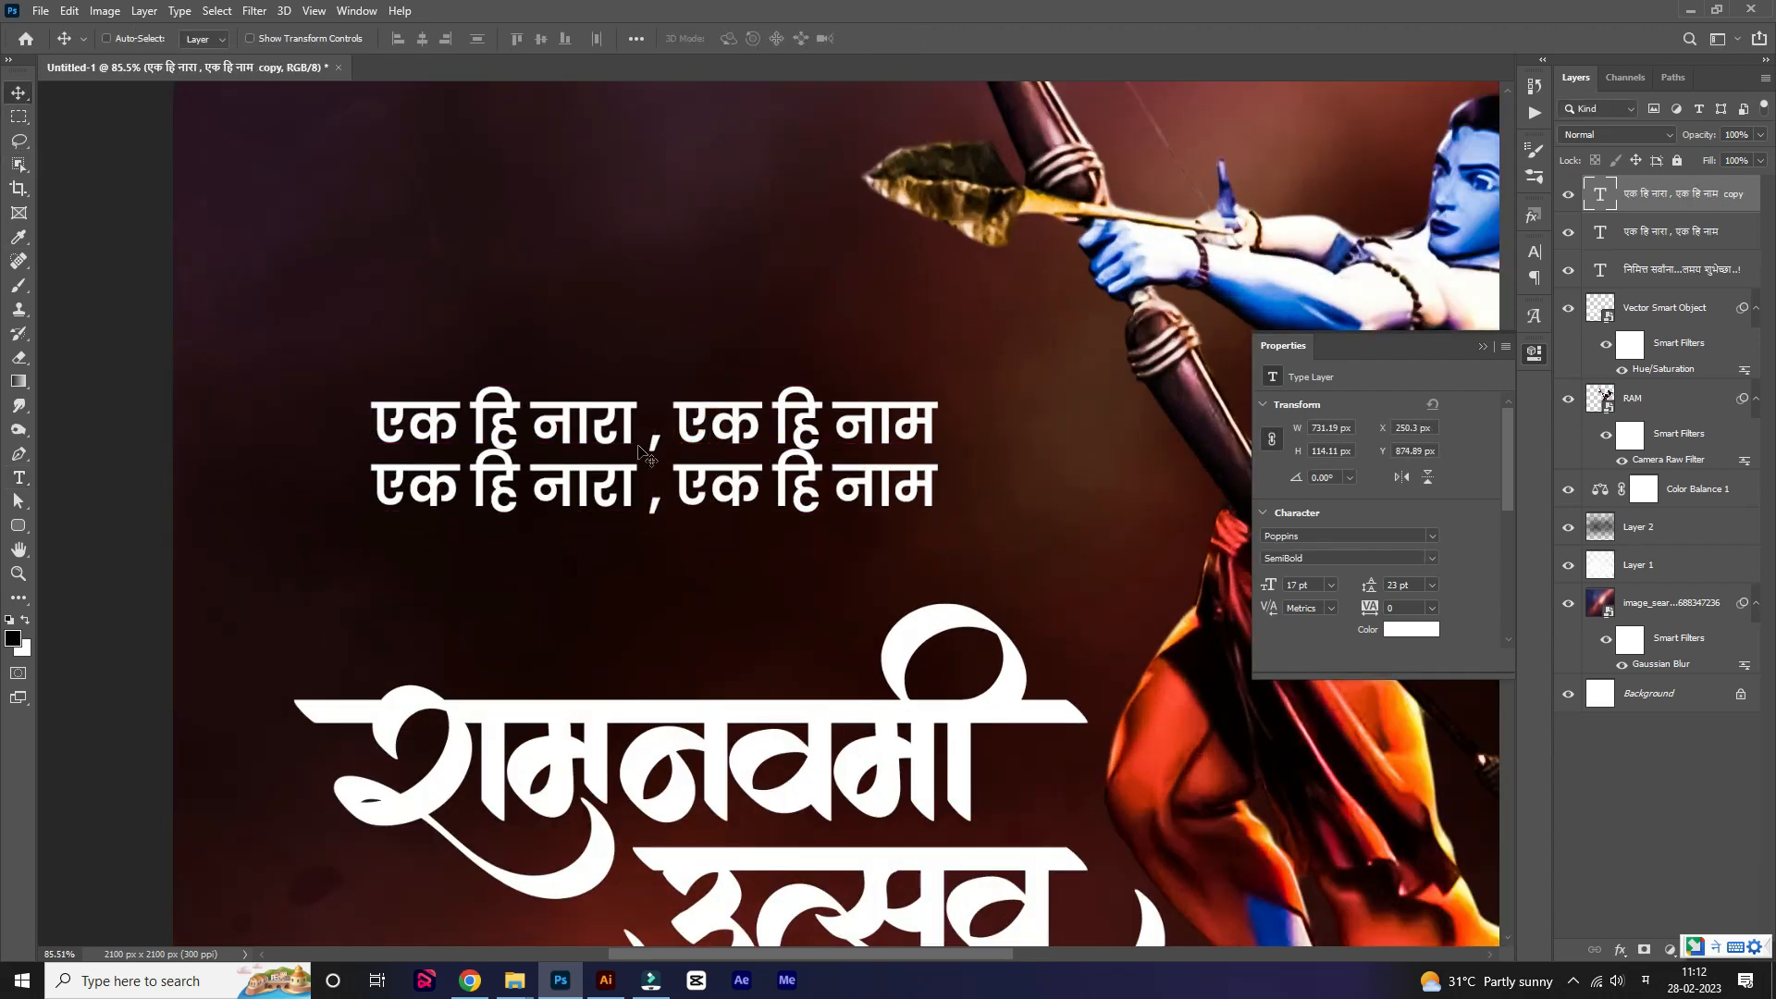
pyautogui.doubleClick(676, 477)
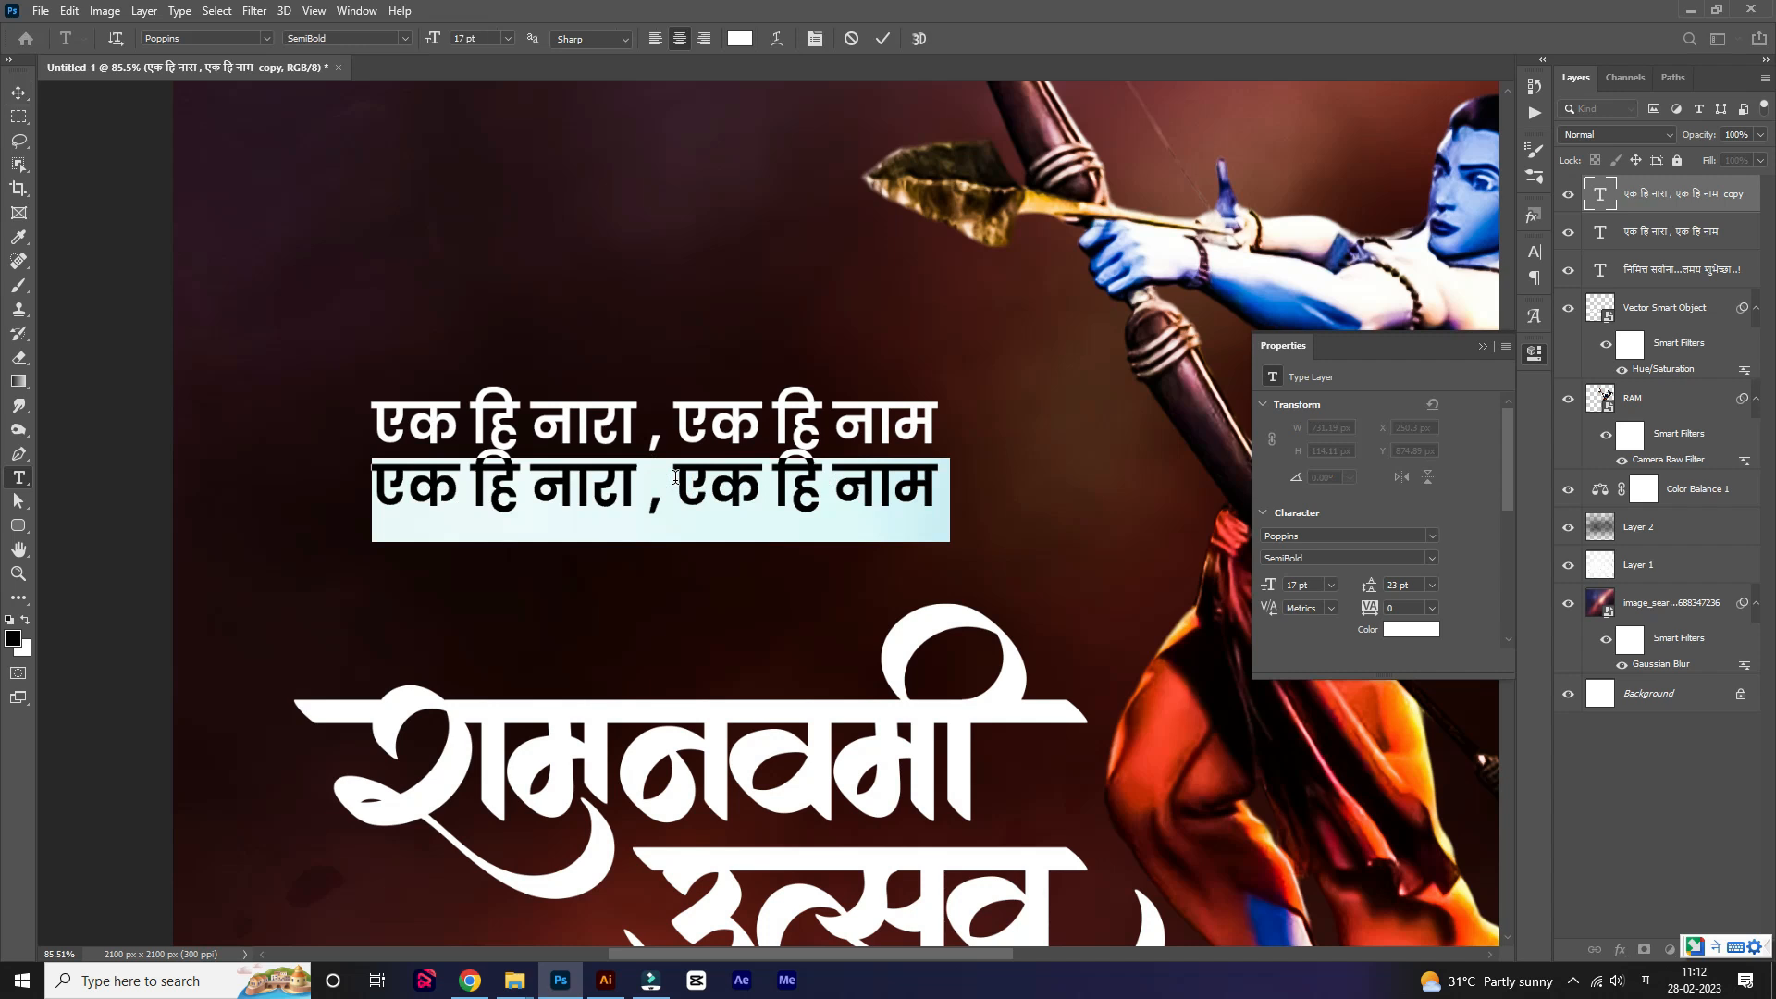
pyautogui.write('jay shriram')
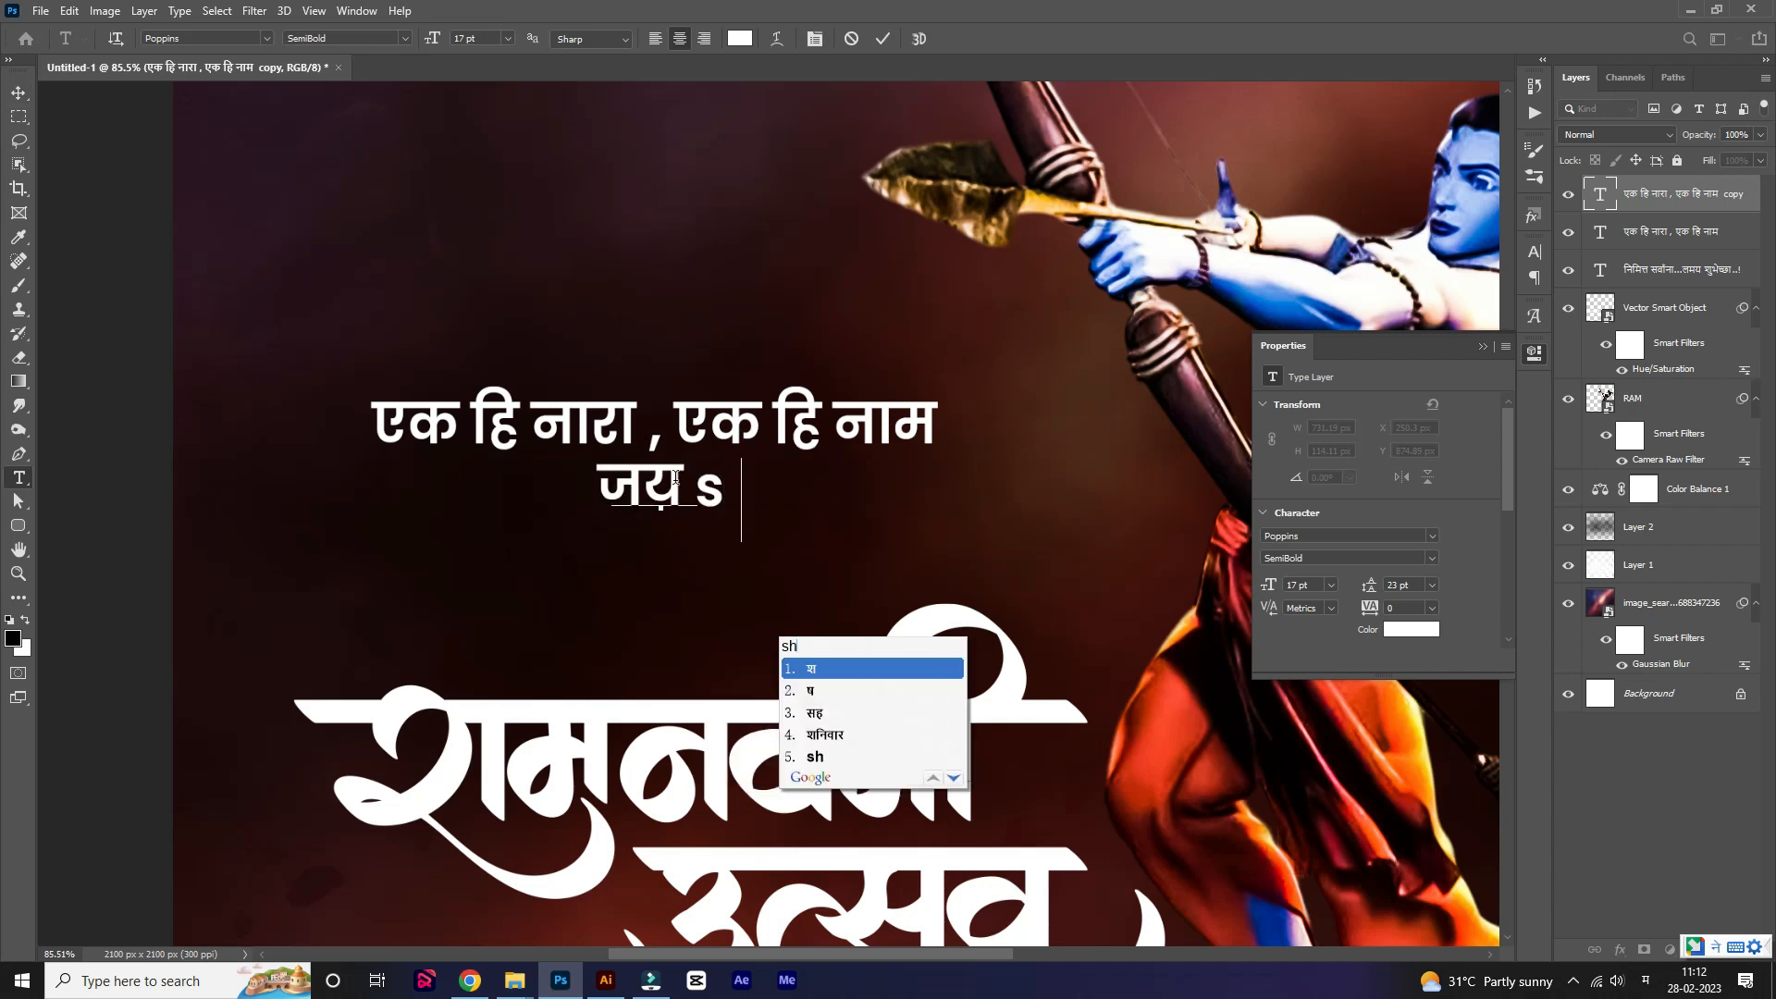
pyautogui.press('space')
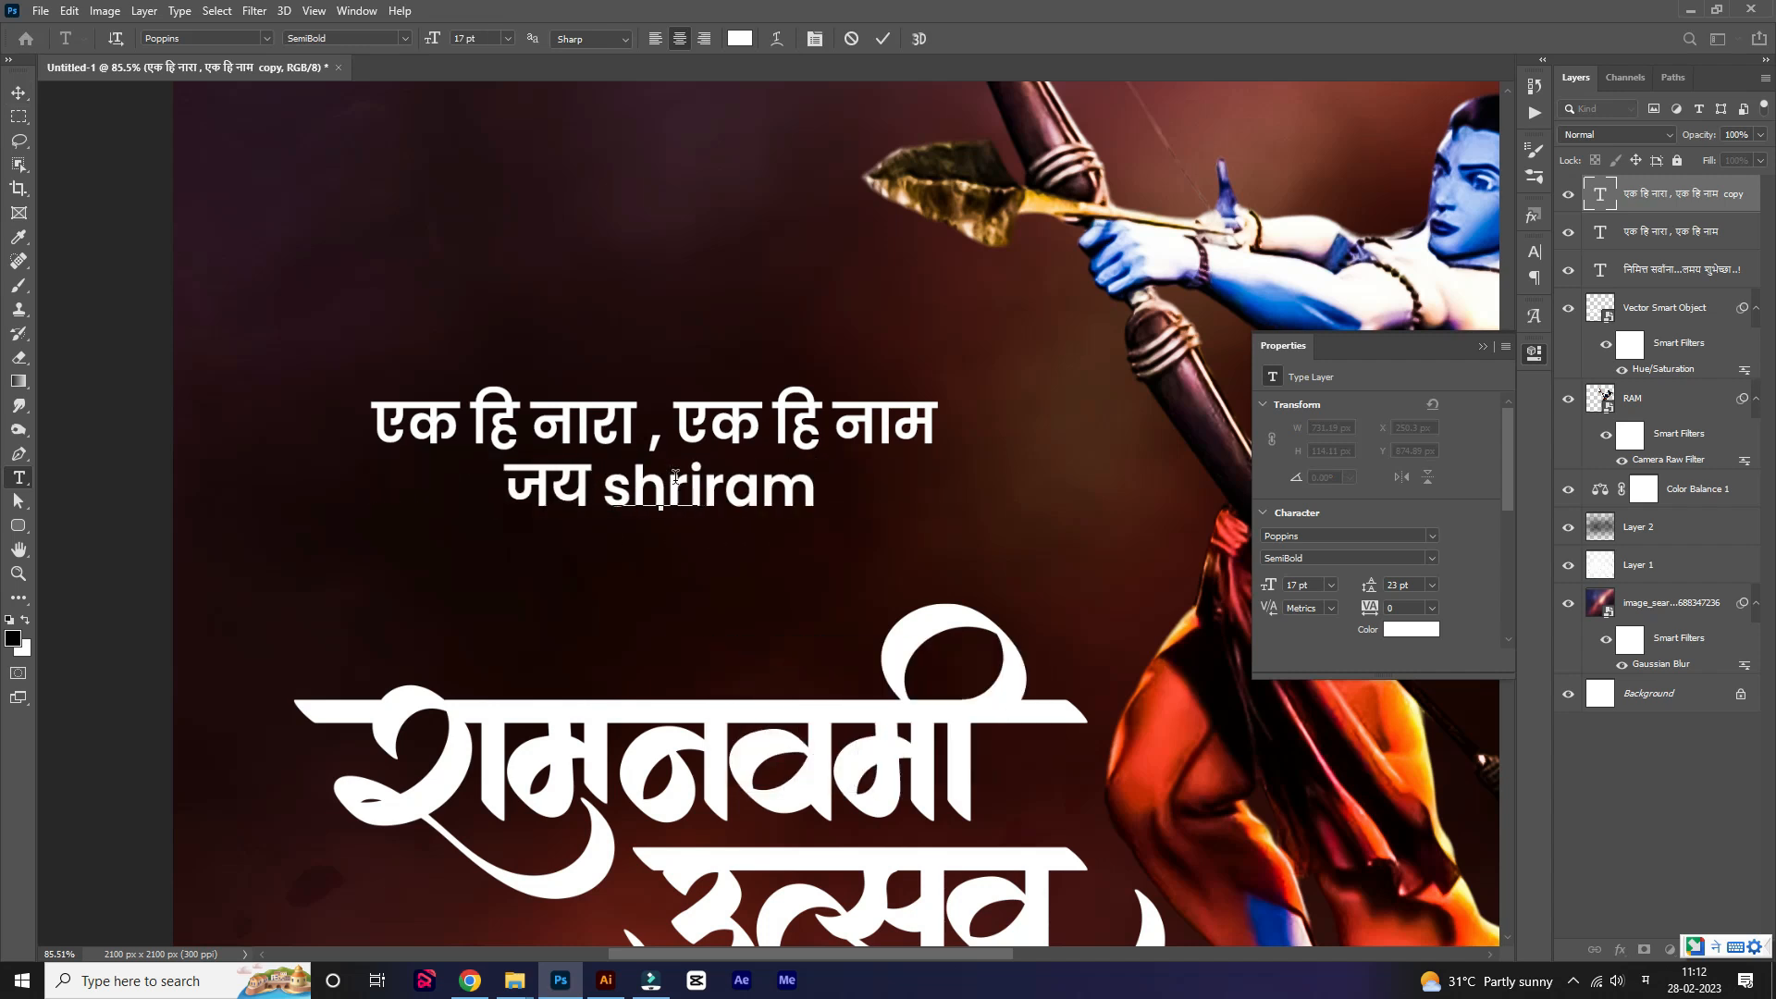
# Set the "जय श्रीराम" line to Poppins Bold at 28 pt and position it centred beneath the slogan line.
pyautogui.hotkey('ctrl', 'a')
pyautogui.moveTo(1271, 586); pyautogui.dragTo(1281, 586)
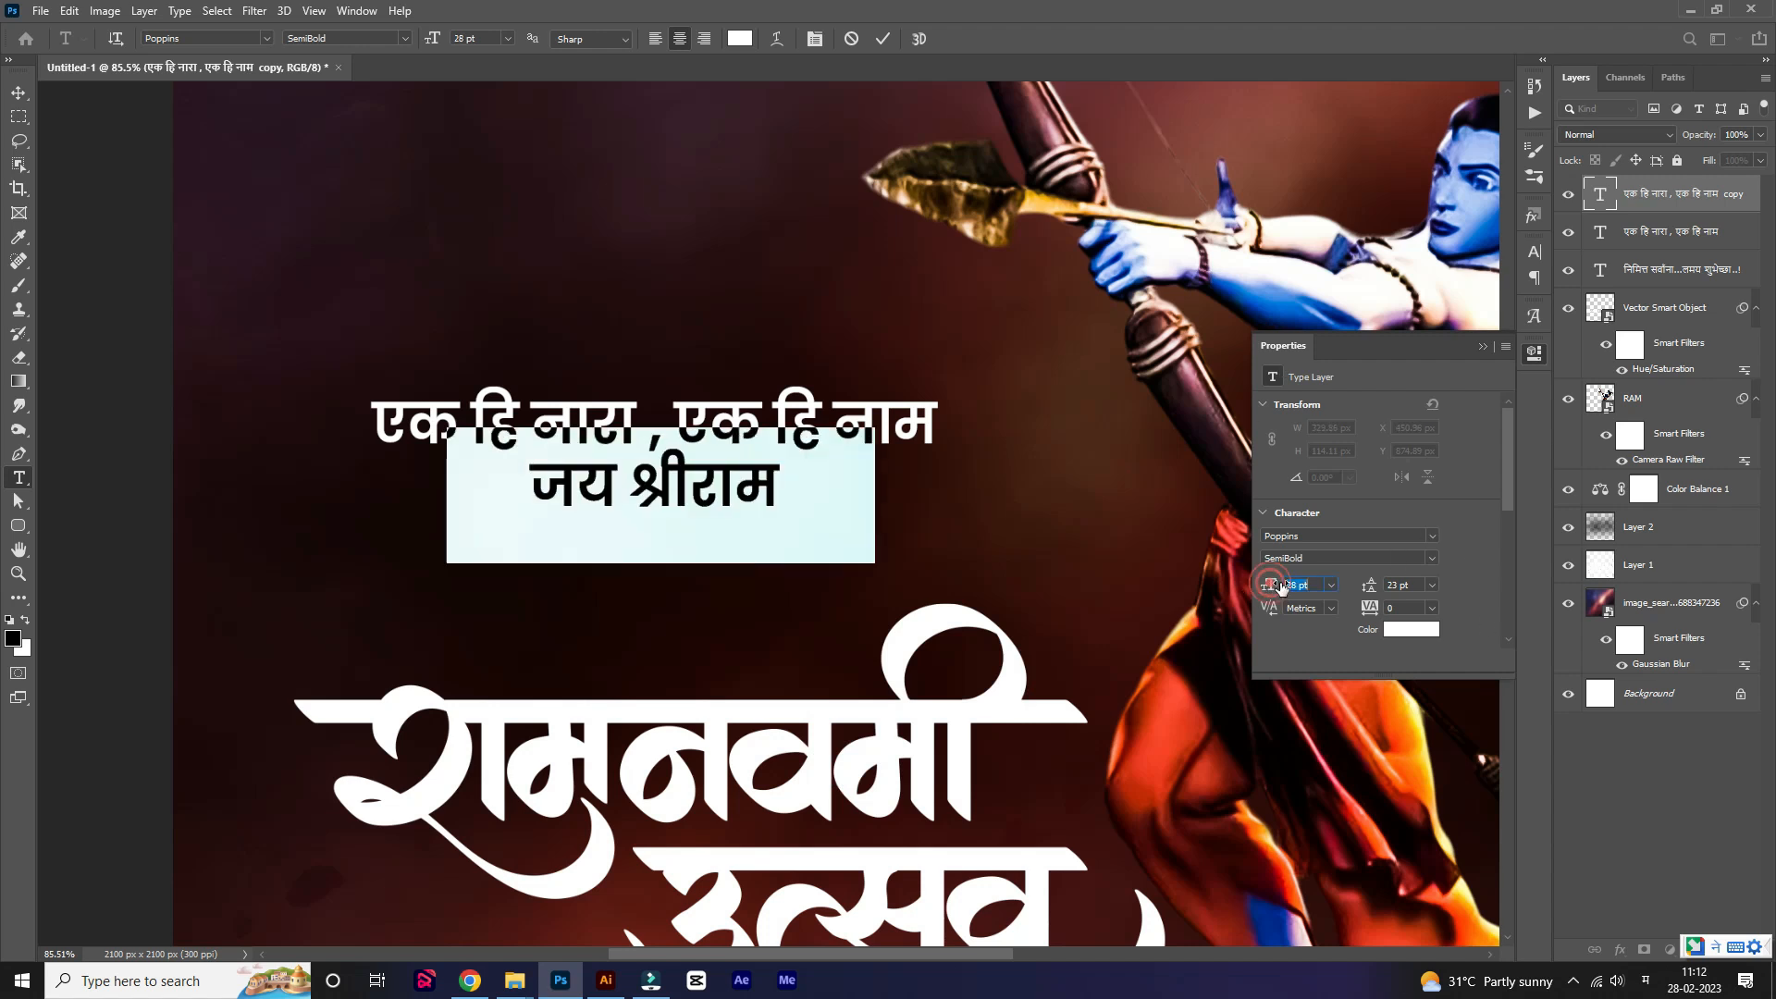
pyautogui.click(18, 93)
pyautogui.moveTo(770, 473); pyautogui.dragTo(779, 555)
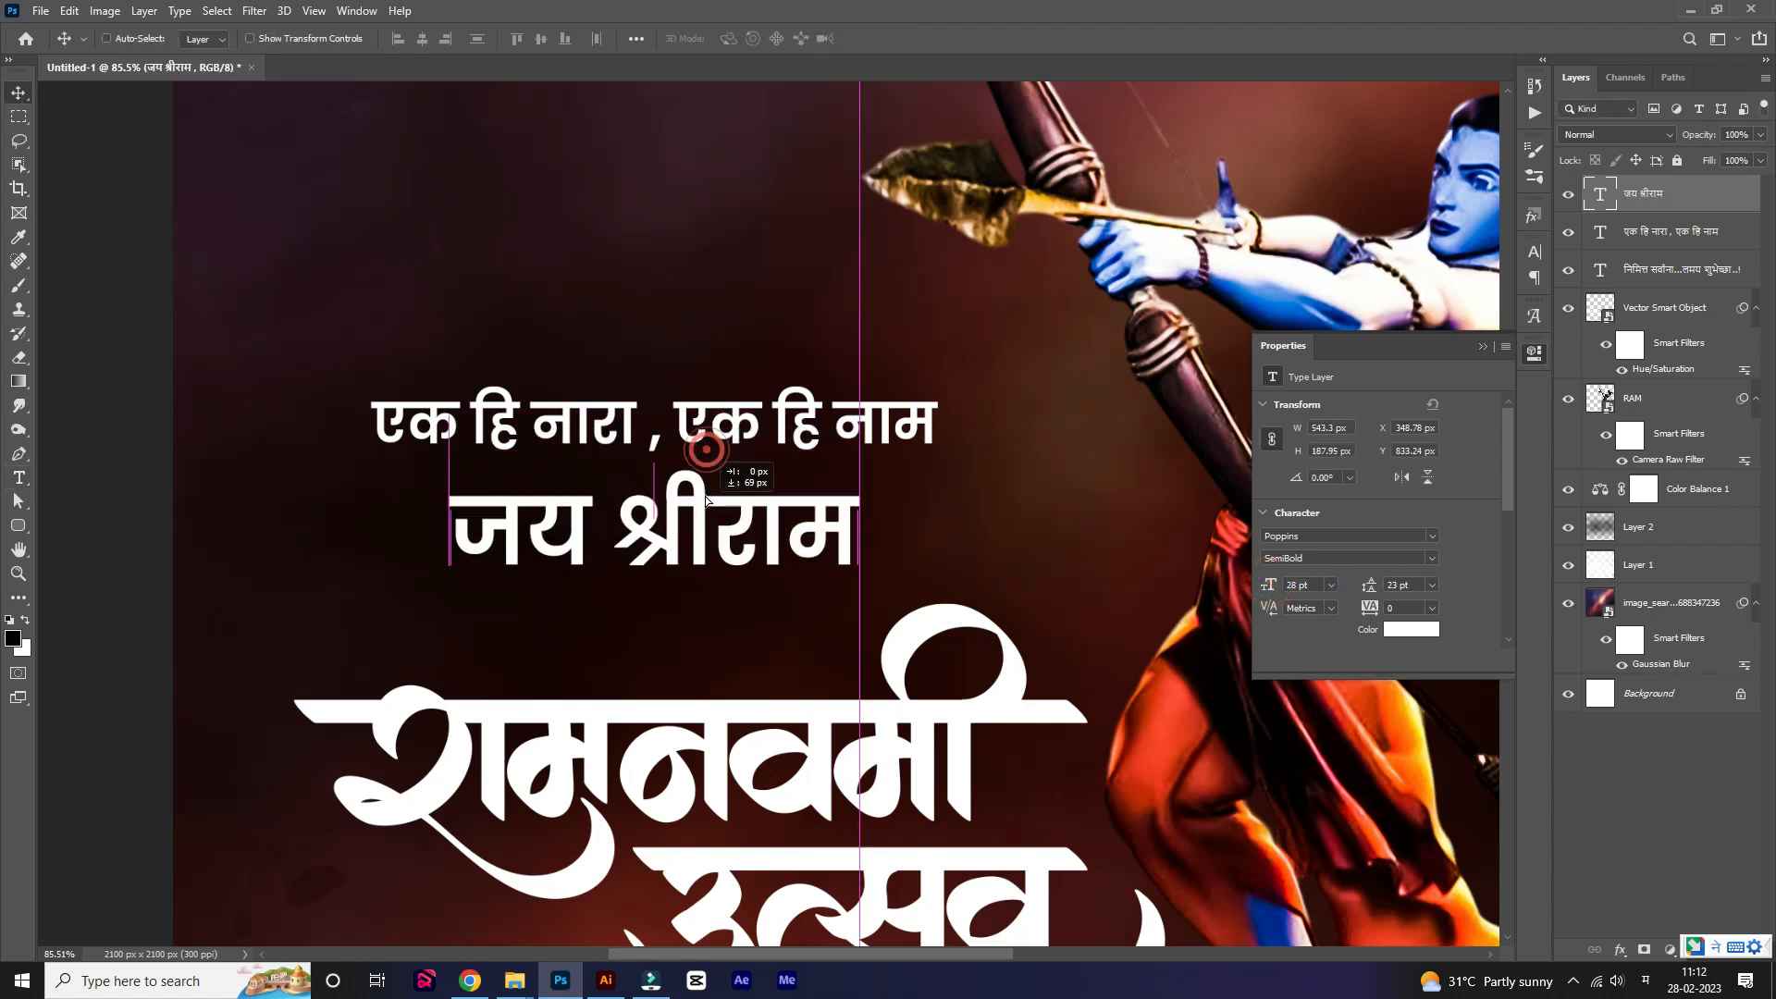
pyautogui.click(1431, 559)
pyautogui.click(1339, 747)
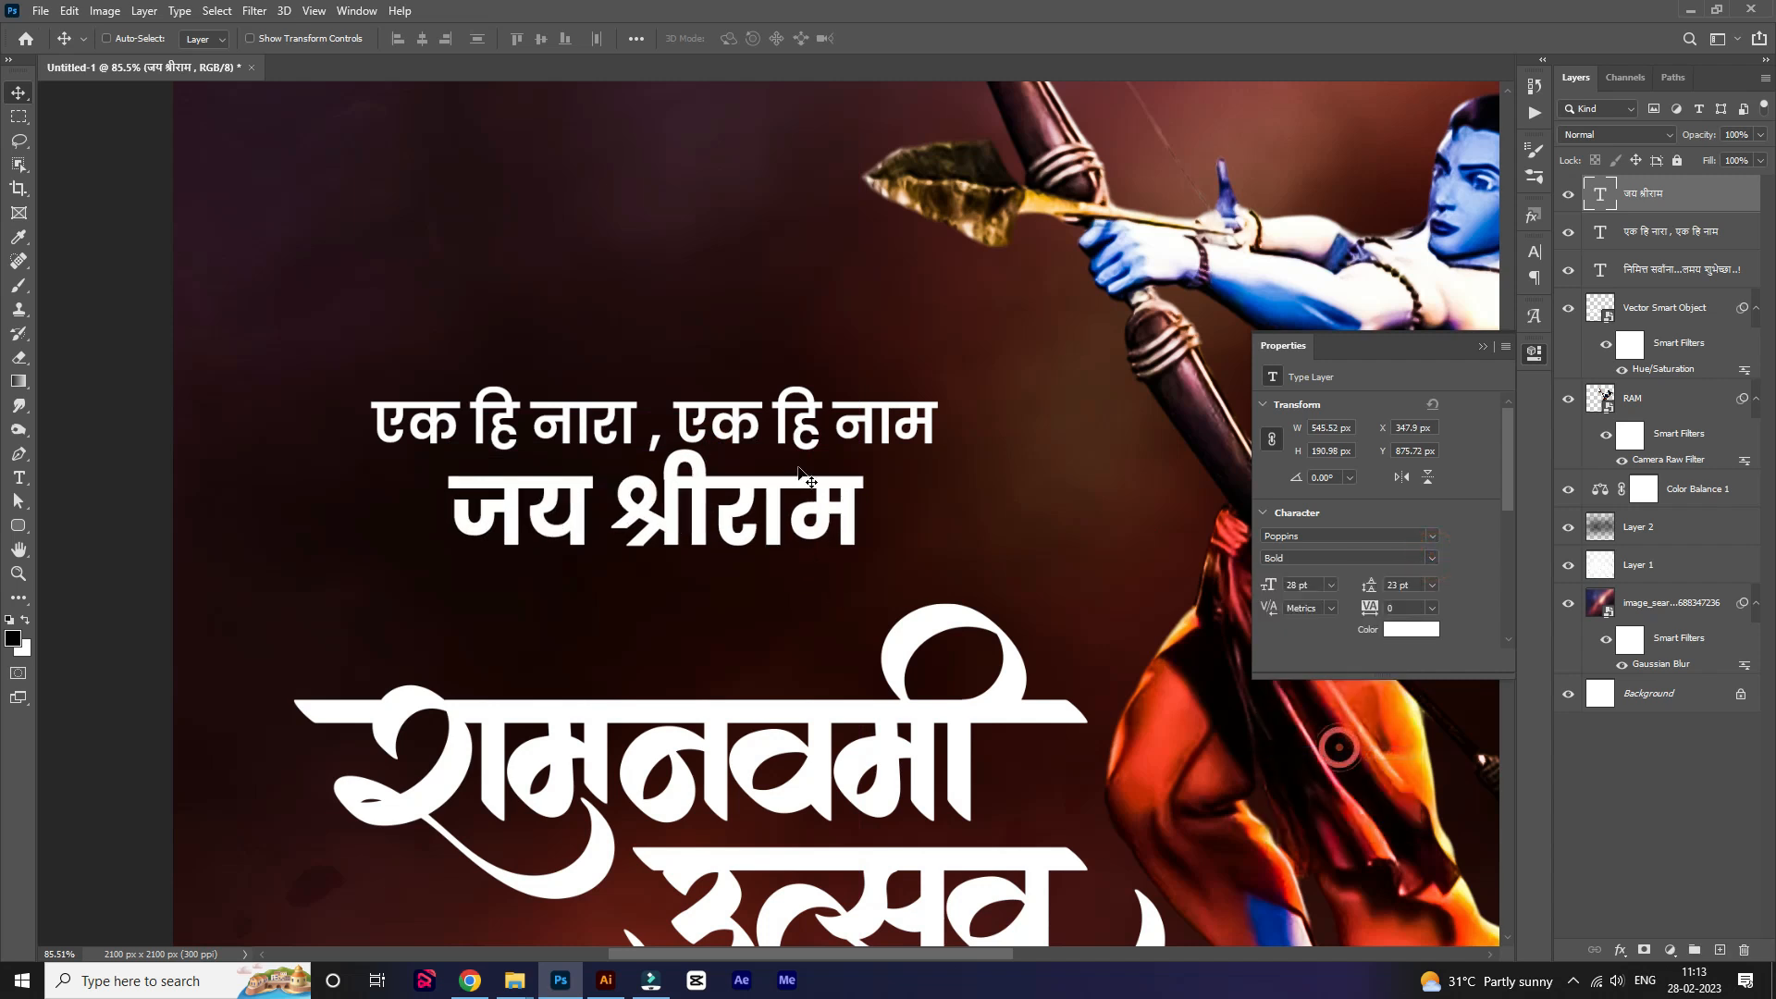
# Move both slogan lines down together so they sit just above the title, leaving only the "जय श्रीराम" layer selected.
pyautogui.hotkey('ctrl', '0')
pyautogui.keyDown('ctrl'); pyautogui.keyDown('shift'); pyautogui.click(644, 453); pyautogui.keyUp('shift'); pyautogui.keyUp('ctrl')
pyautogui.moveTo(643, 455); pyautogui.dragTo(627, 508)
pyautogui.rightClick(667, 513)
pyautogui.click(681, 524)
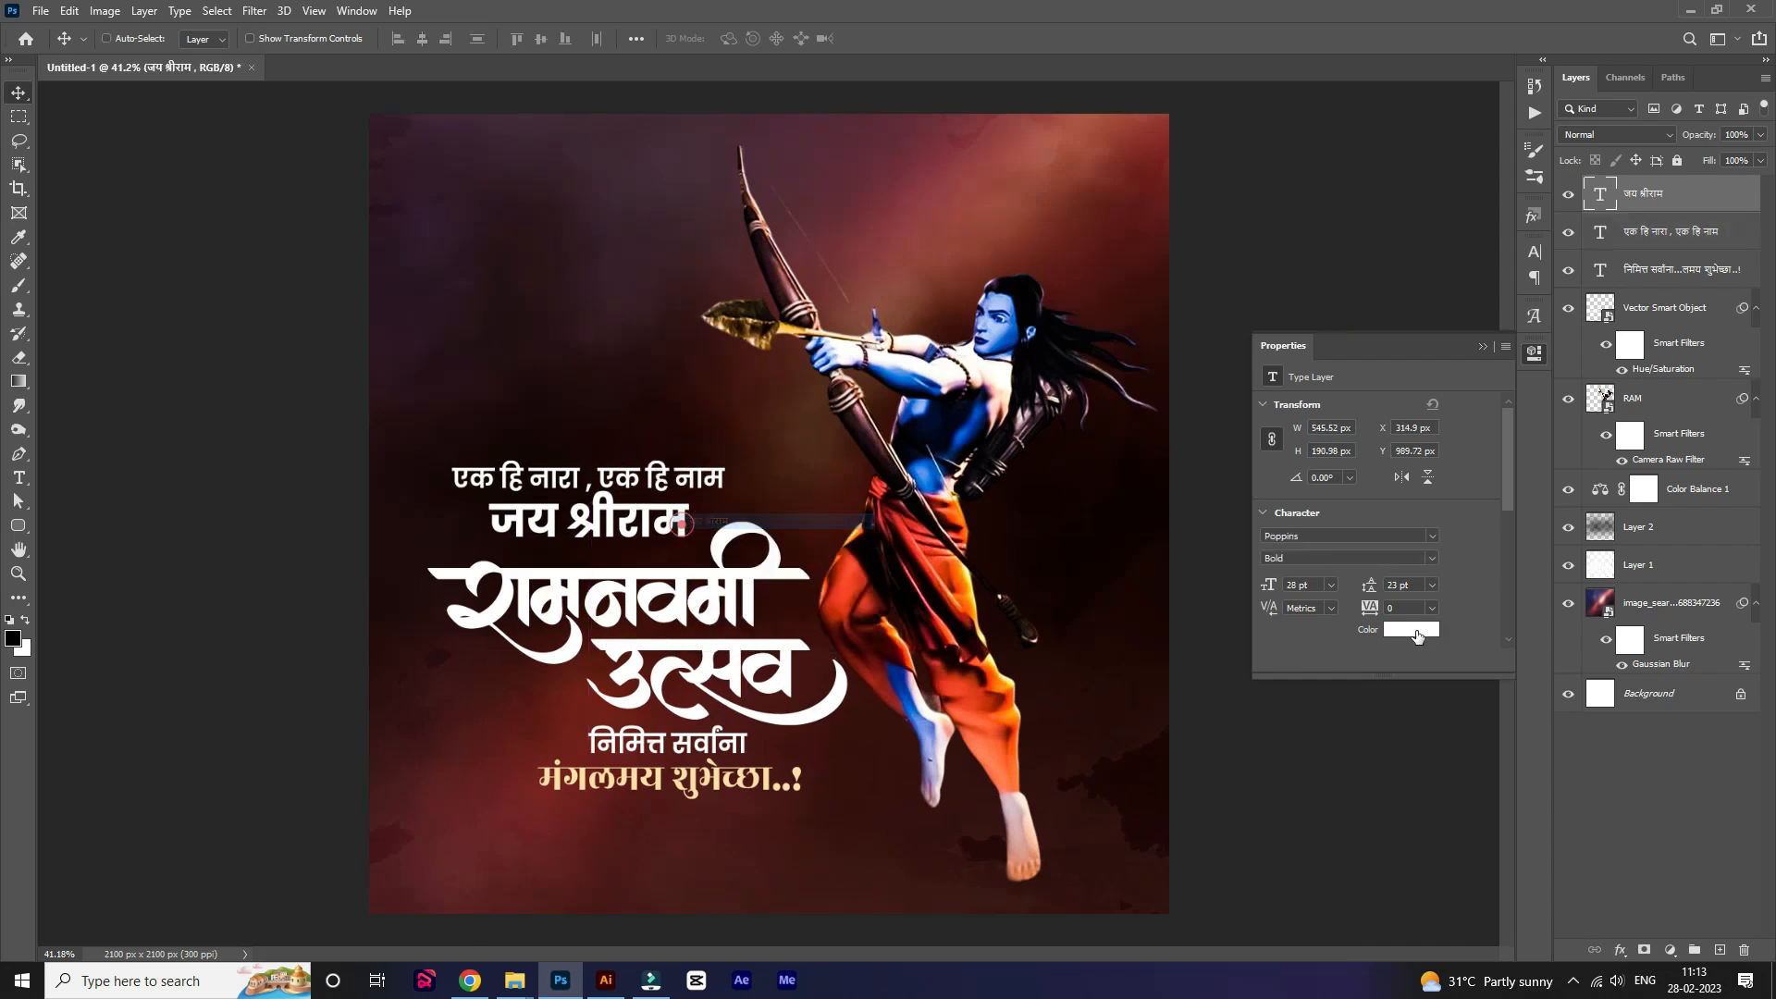
# Colour the "जय श्रीराम" line golden yellow (#ffd479).
pyautogui.click(1411, 630)
pyautogui.click(1348, 199)
pyautogui.moveTo(1484, 428); pyautogui.dragTo(1486, 416)
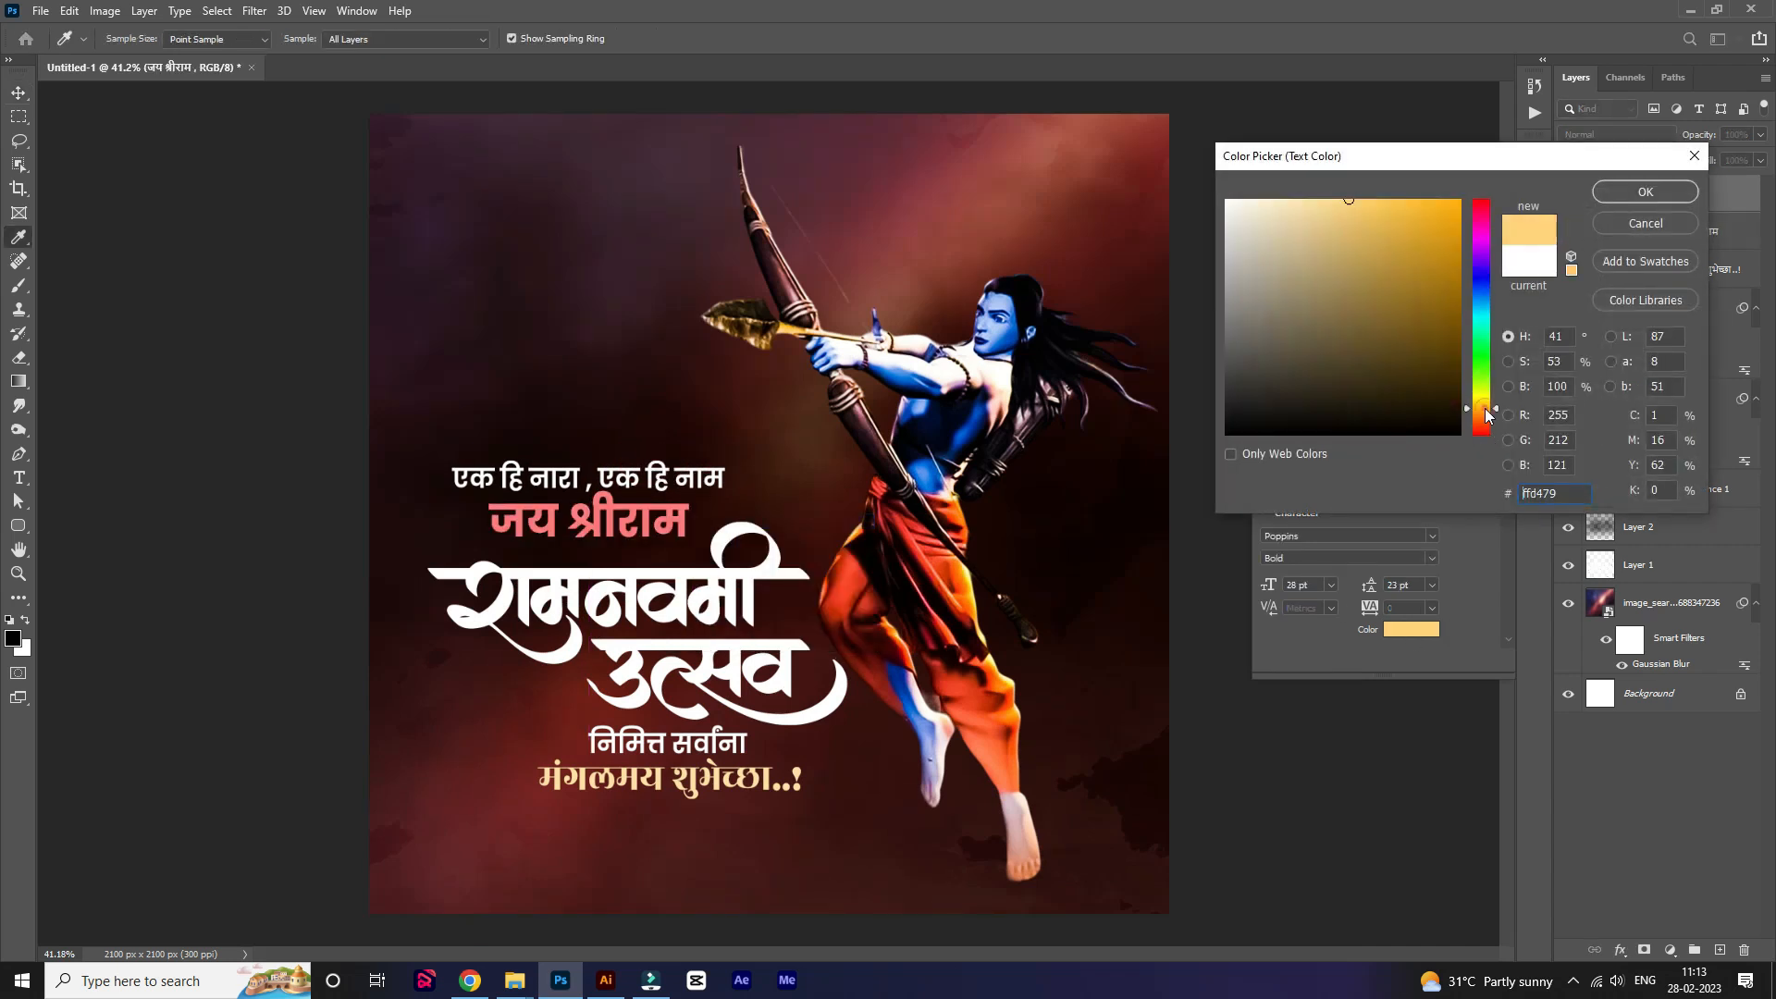
pyautogui.click(1644, 191)
# Duplicate both slogan lines into the upper part of the poster and enlarge the copies to about 1536 px wide.
pyautogui.hotkey('ctrl', '-')
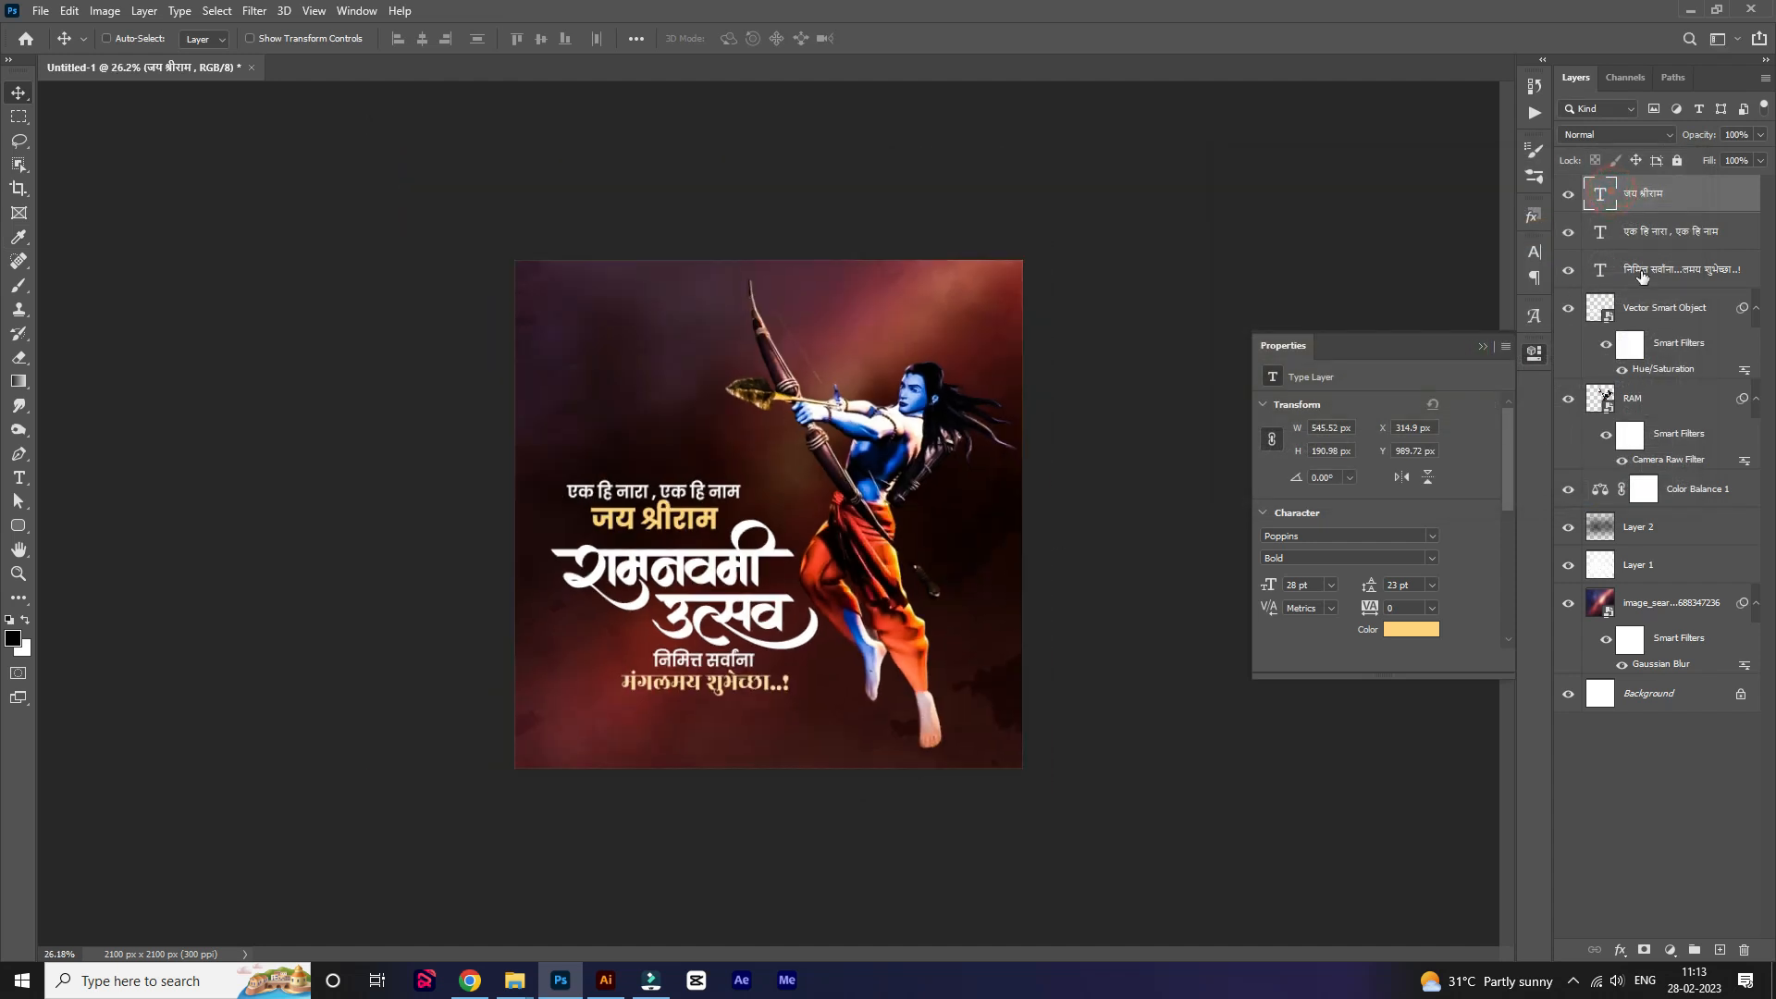
pyautogui.hotkey('ctrl', '-')
pyautogui.keyDown('ctrl'); pyautogui.click(1678, 233); pyautogui.keyUp('ctrl')
pyautogui.moveTo(664, 523); pyautogui.dragTo(840, 422)
pyautogui.hotkey('ctrl', 't')
pyautogui.press('Return')
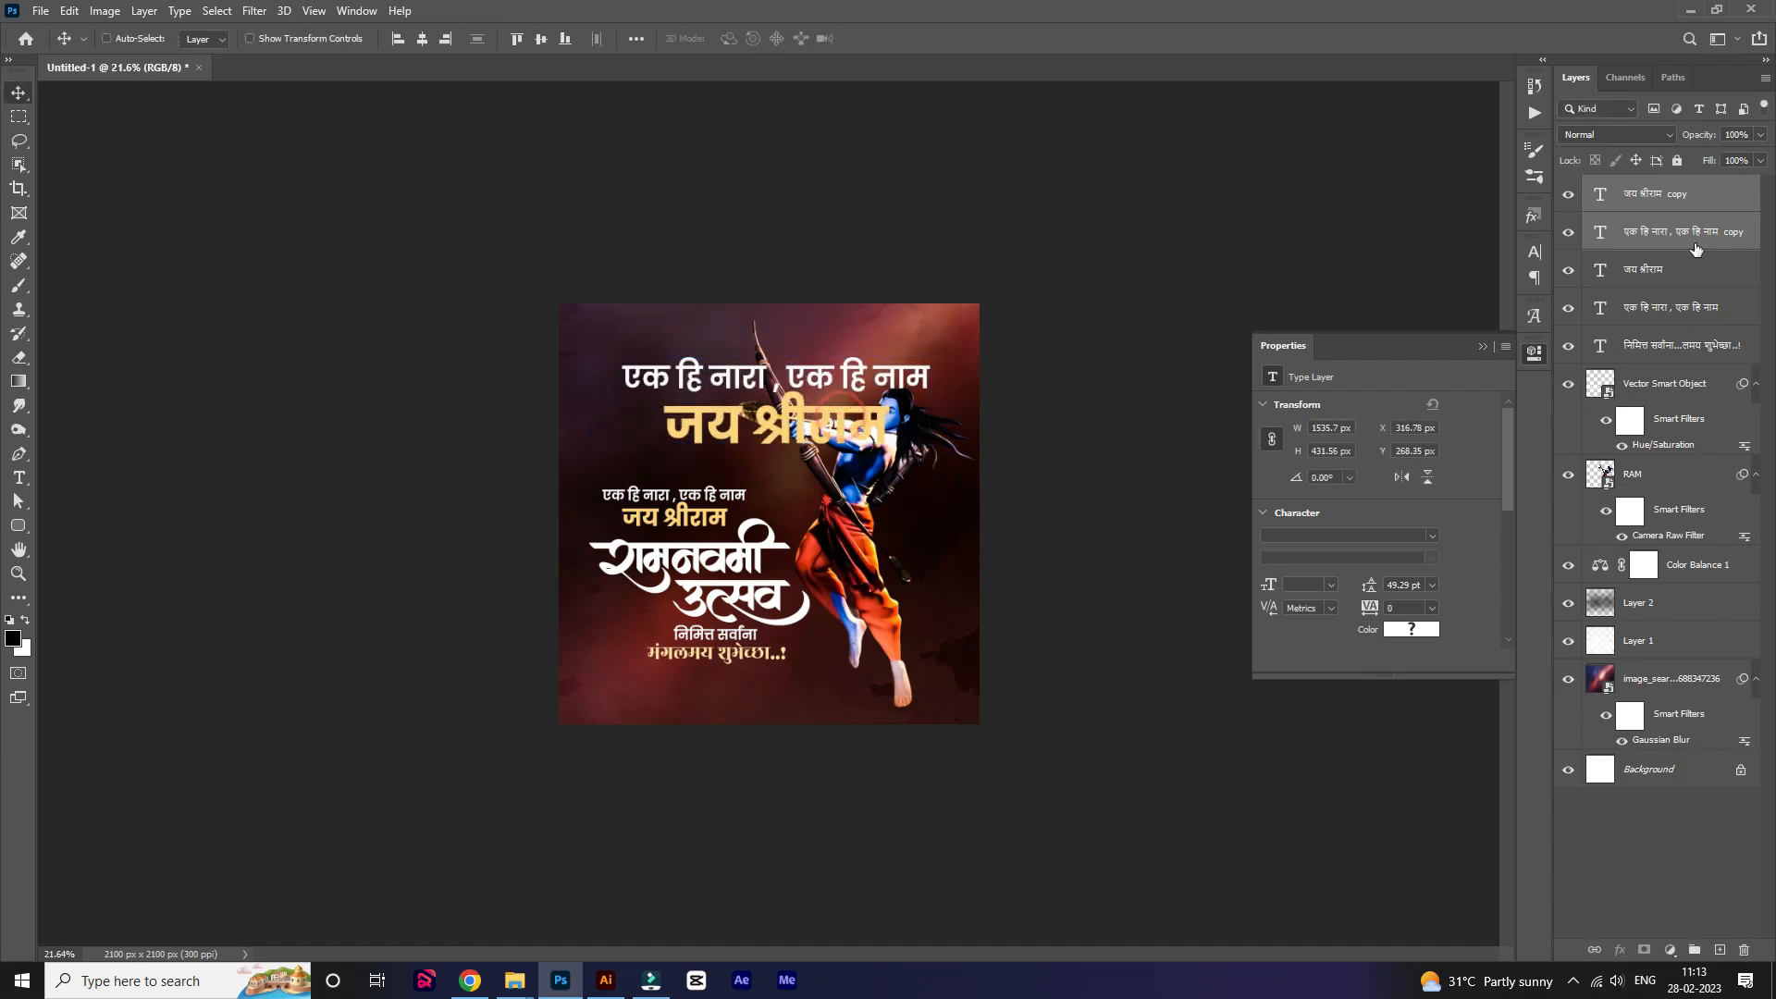
# Convert the enlarged slogan copies into one smart object and place it beneath the RAM archer layer.
pyautogui.rightClick(1665, 226)
pyautogui.click(1580, 352)
pyautogui.moveTo(1681, 193); pyautogui.dragTo(1683, 504)
# Set the slogan smart object's blend mode to Overlay and scale it to 123.50% across the top of the poster.
pyautogui.click(1626, 139)
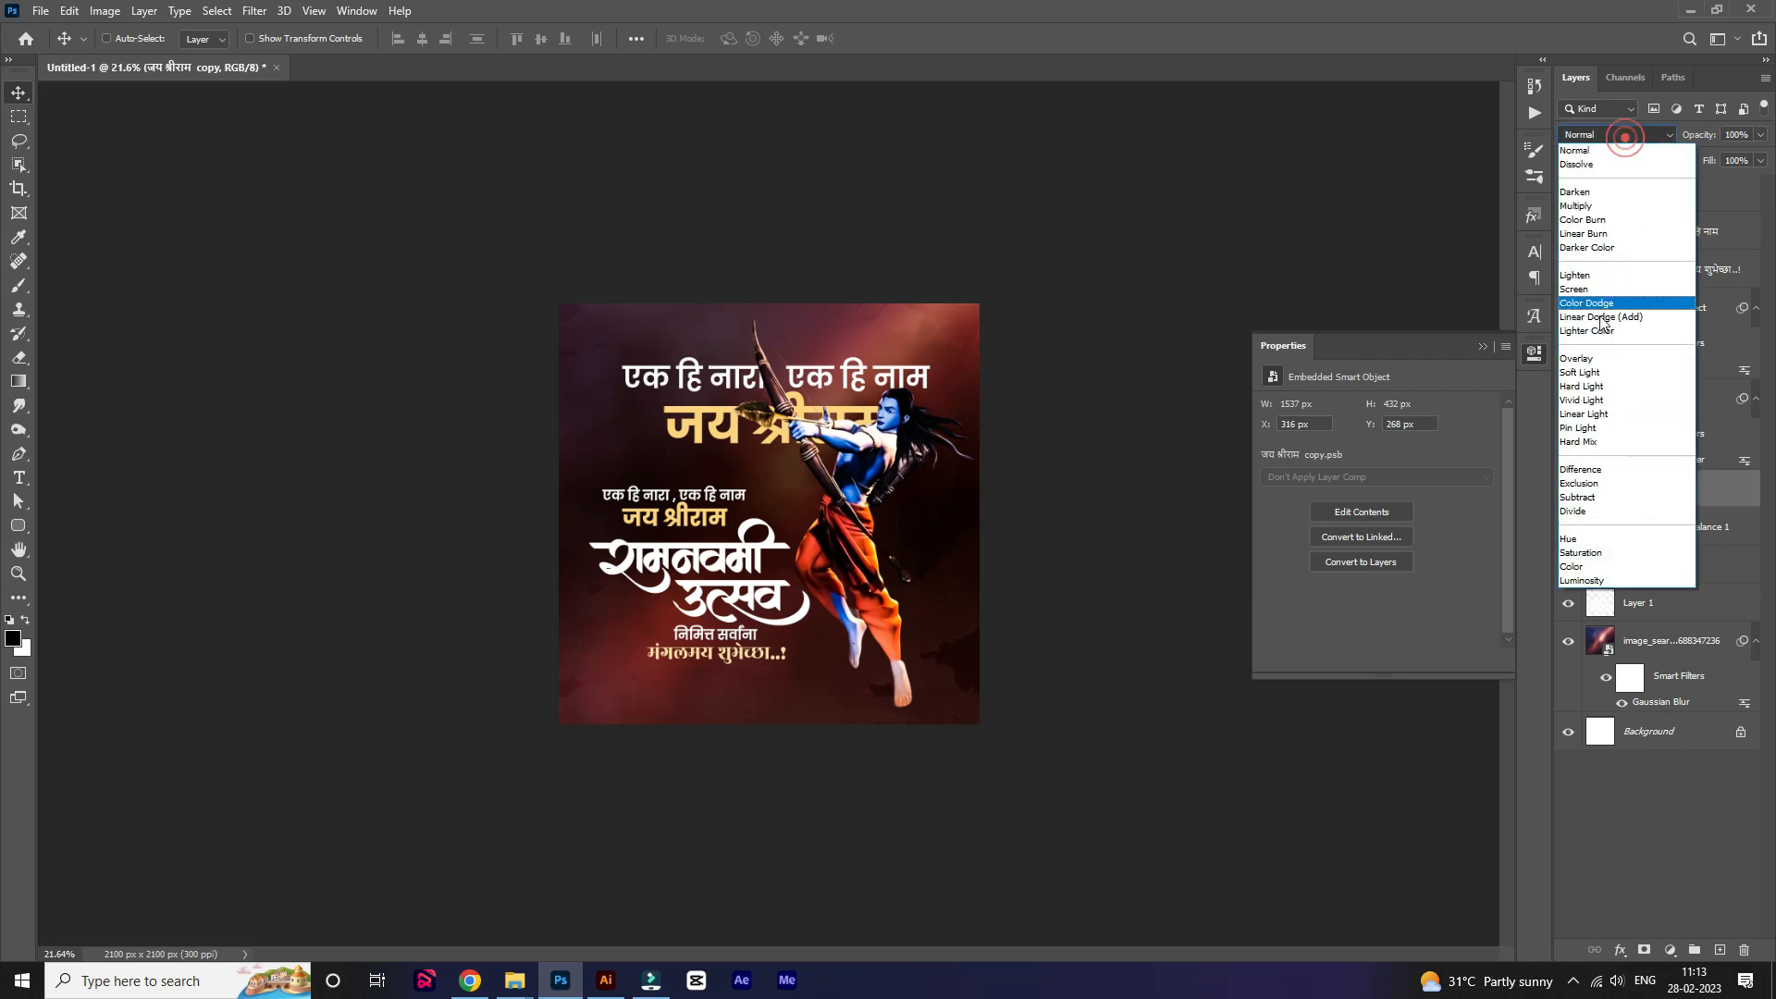
pyautogui.click(1582, 357)
pyautogui.moveTo(906, 480); pyautogui.dragTo(897, 479)
pyautogui.hotkey('ctrl', 't')
pyautogui.moveTo(770, 356); pyautogui.dragTo(775, 342)
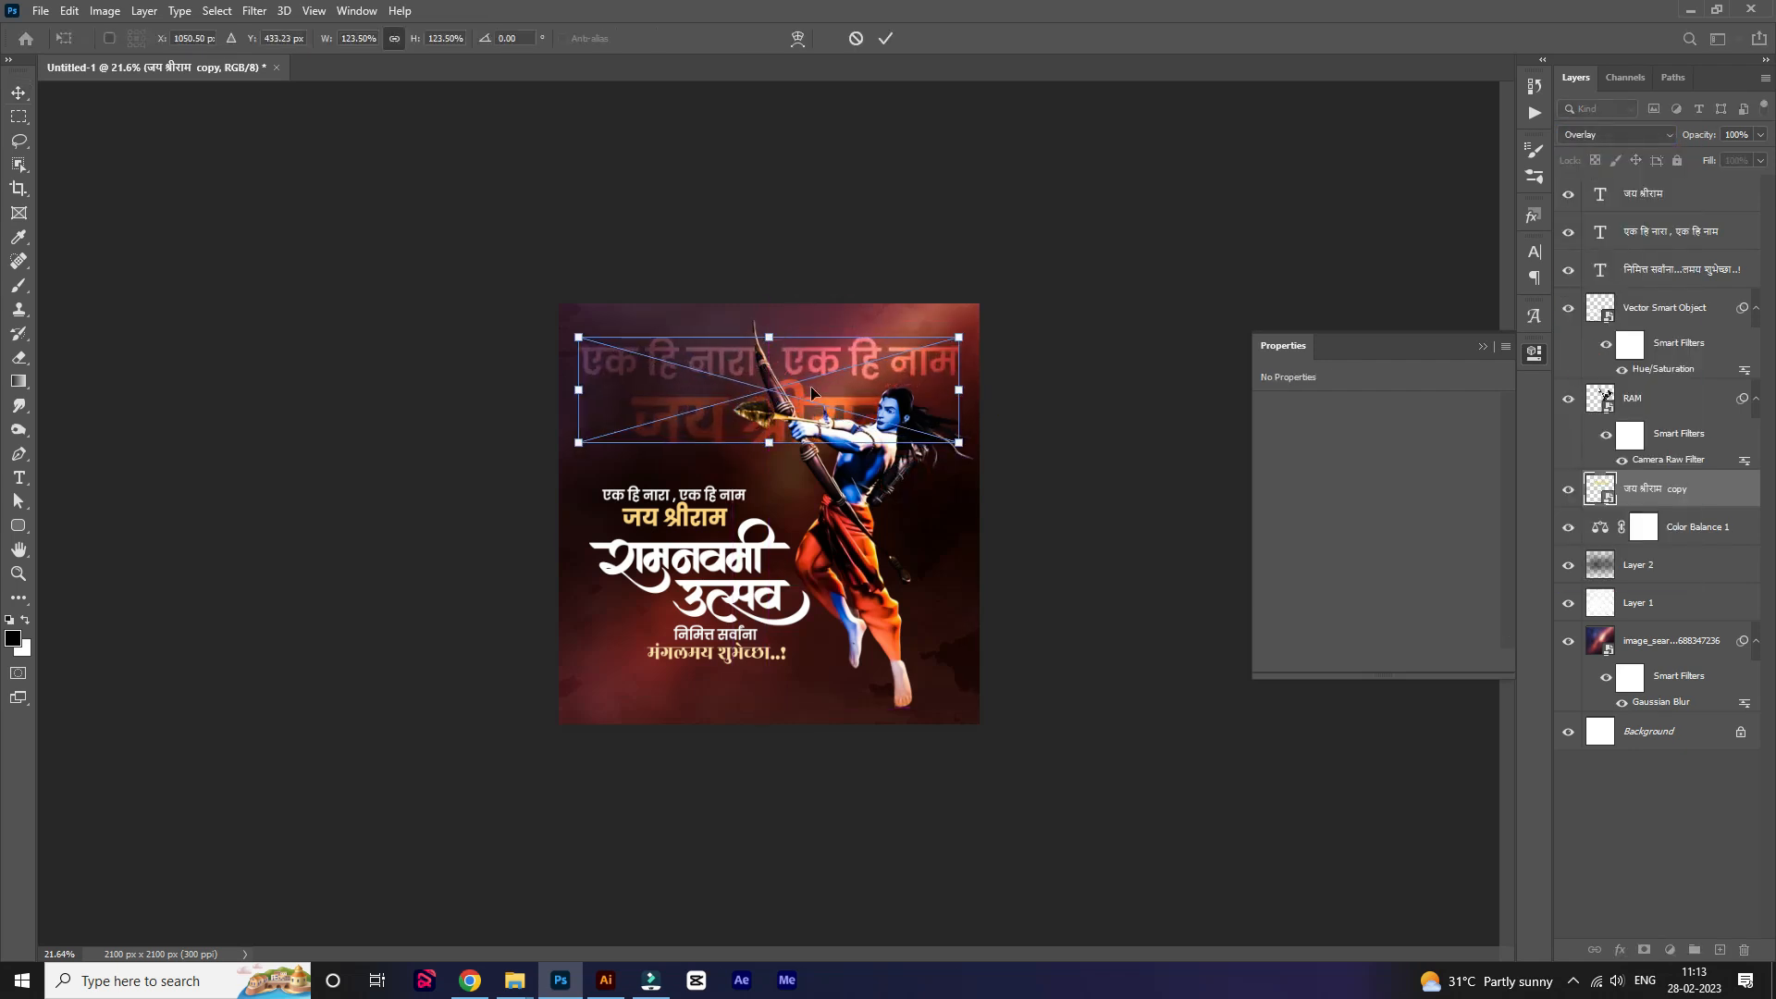
pyautogui.press('Return')
# Reduce the background slogan's opacity to 24%.
pyautogui.moveTo(1700, 139); pyautogui.dragTo(1605, 170)
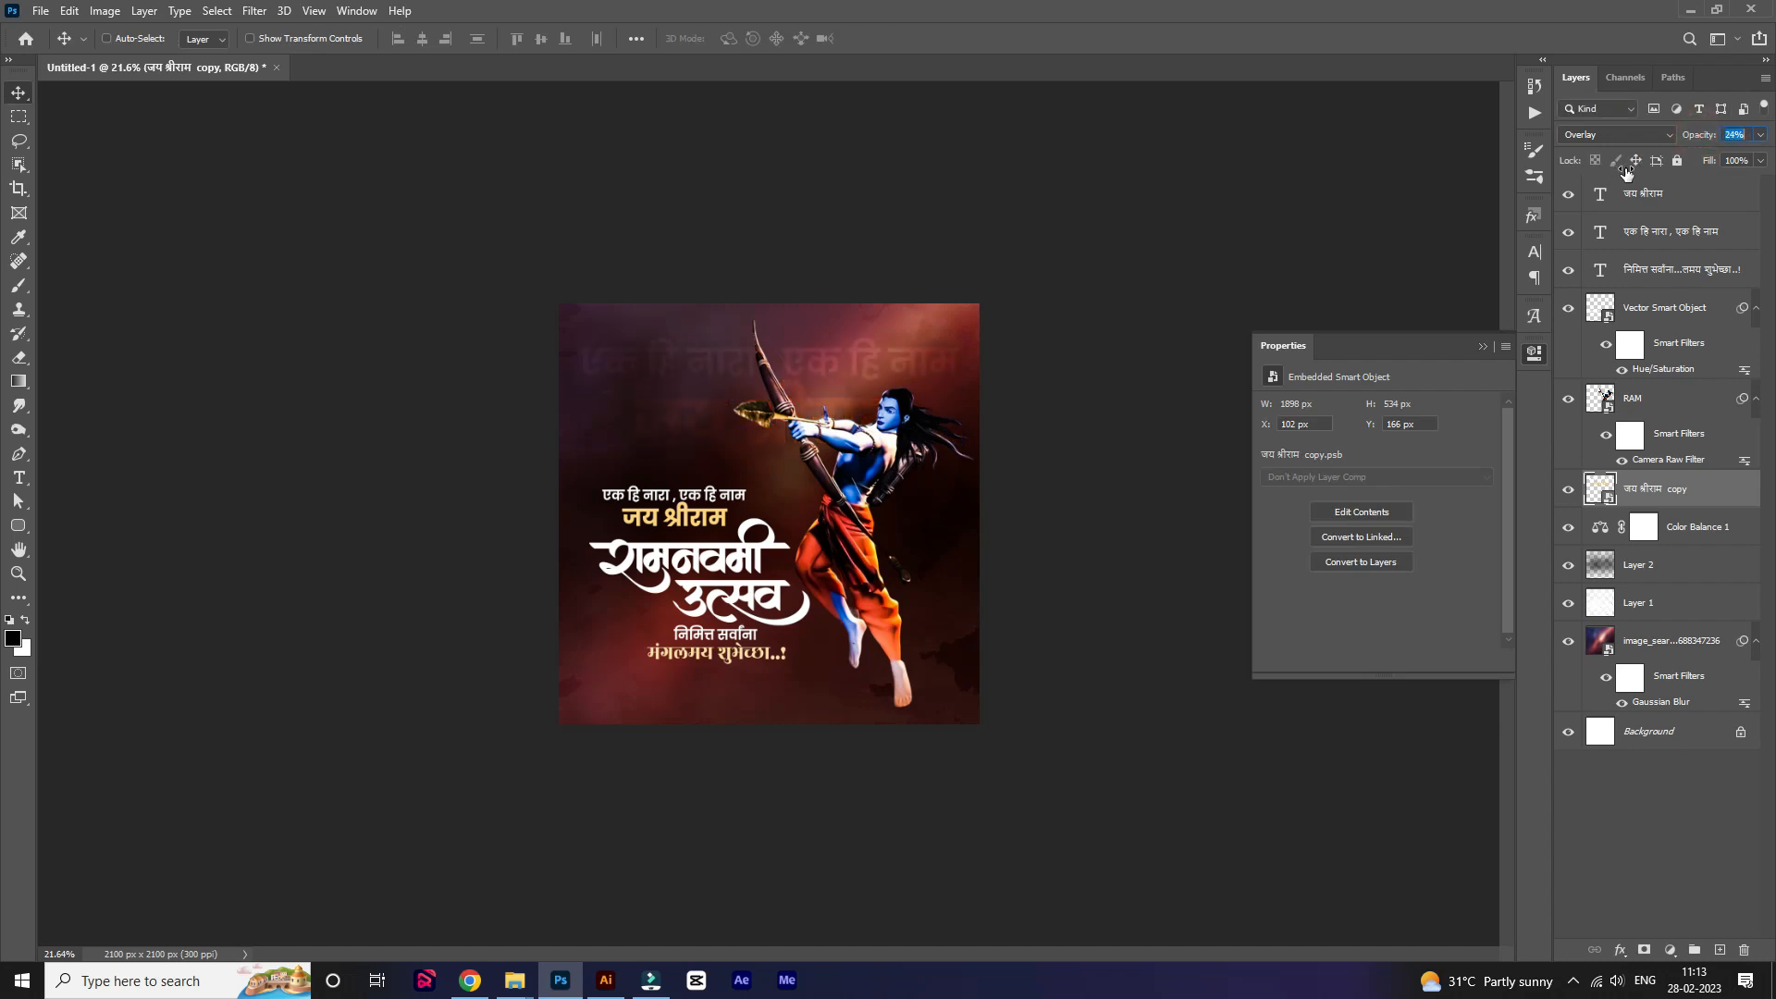
pyautogui.scroll(3, 806, 429)
pyautogui.scroll(-3, 819, 432)
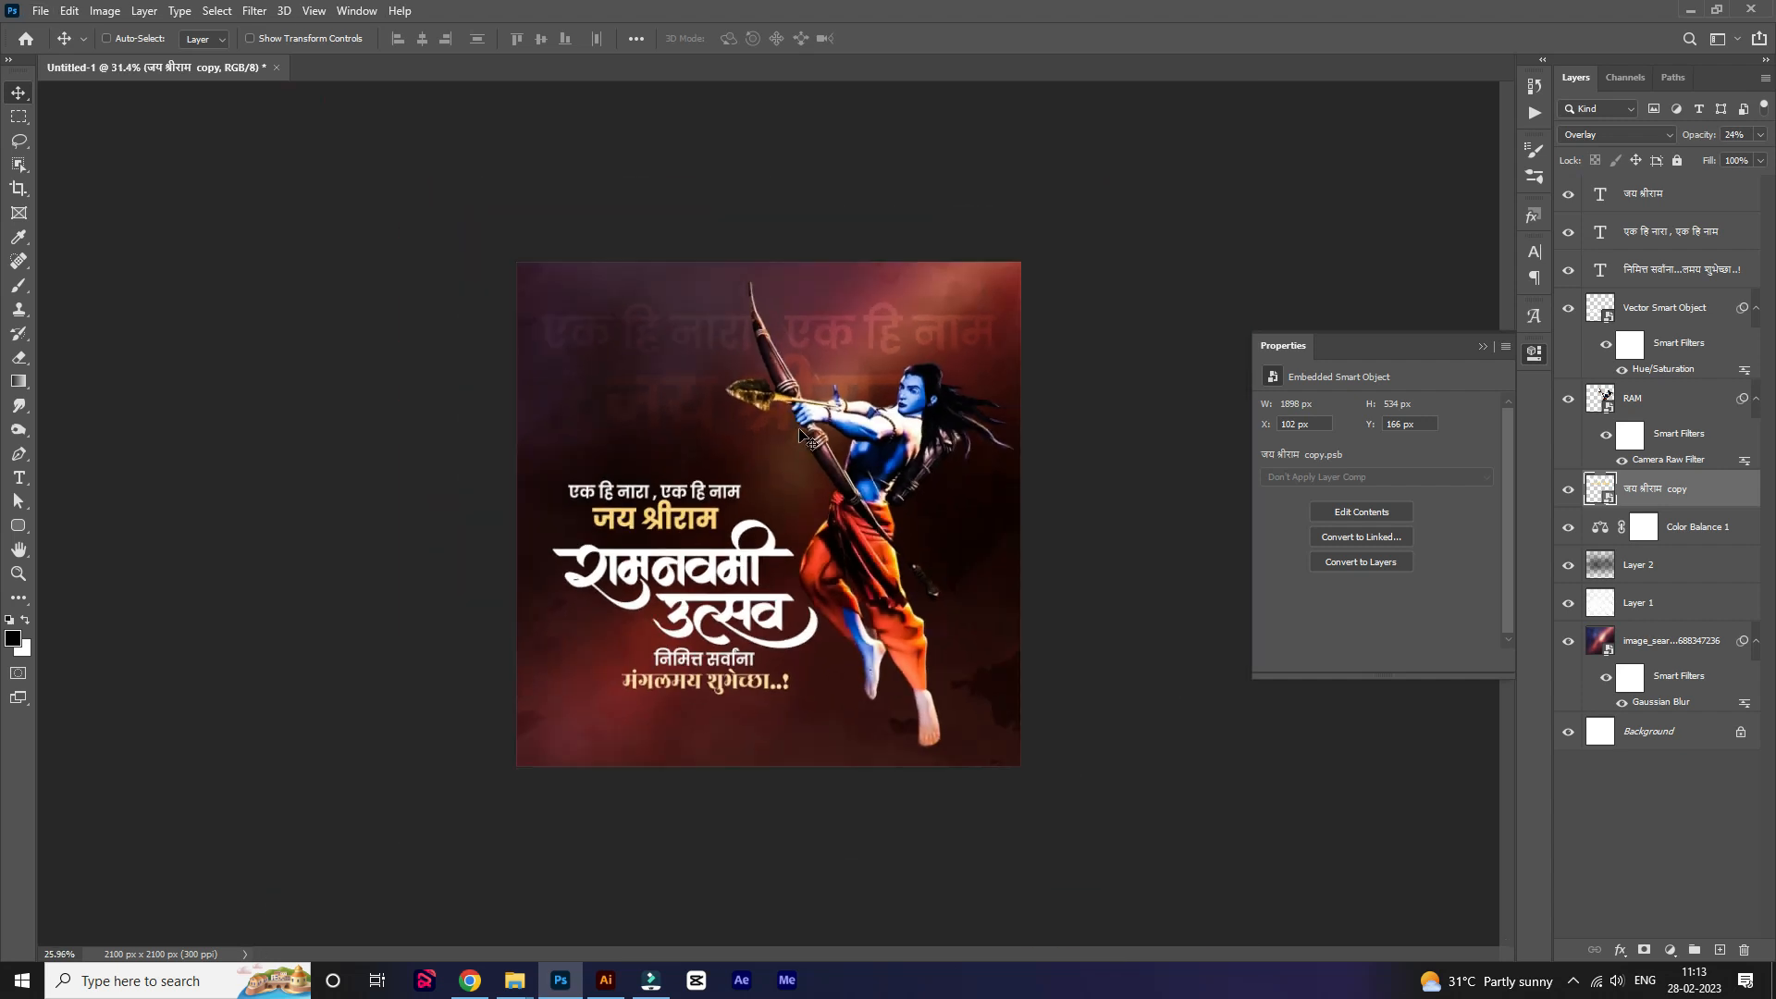
# Add a new empty layer directly above the Color Balance adjustment layer.
pyautogui.click(1708, 533)
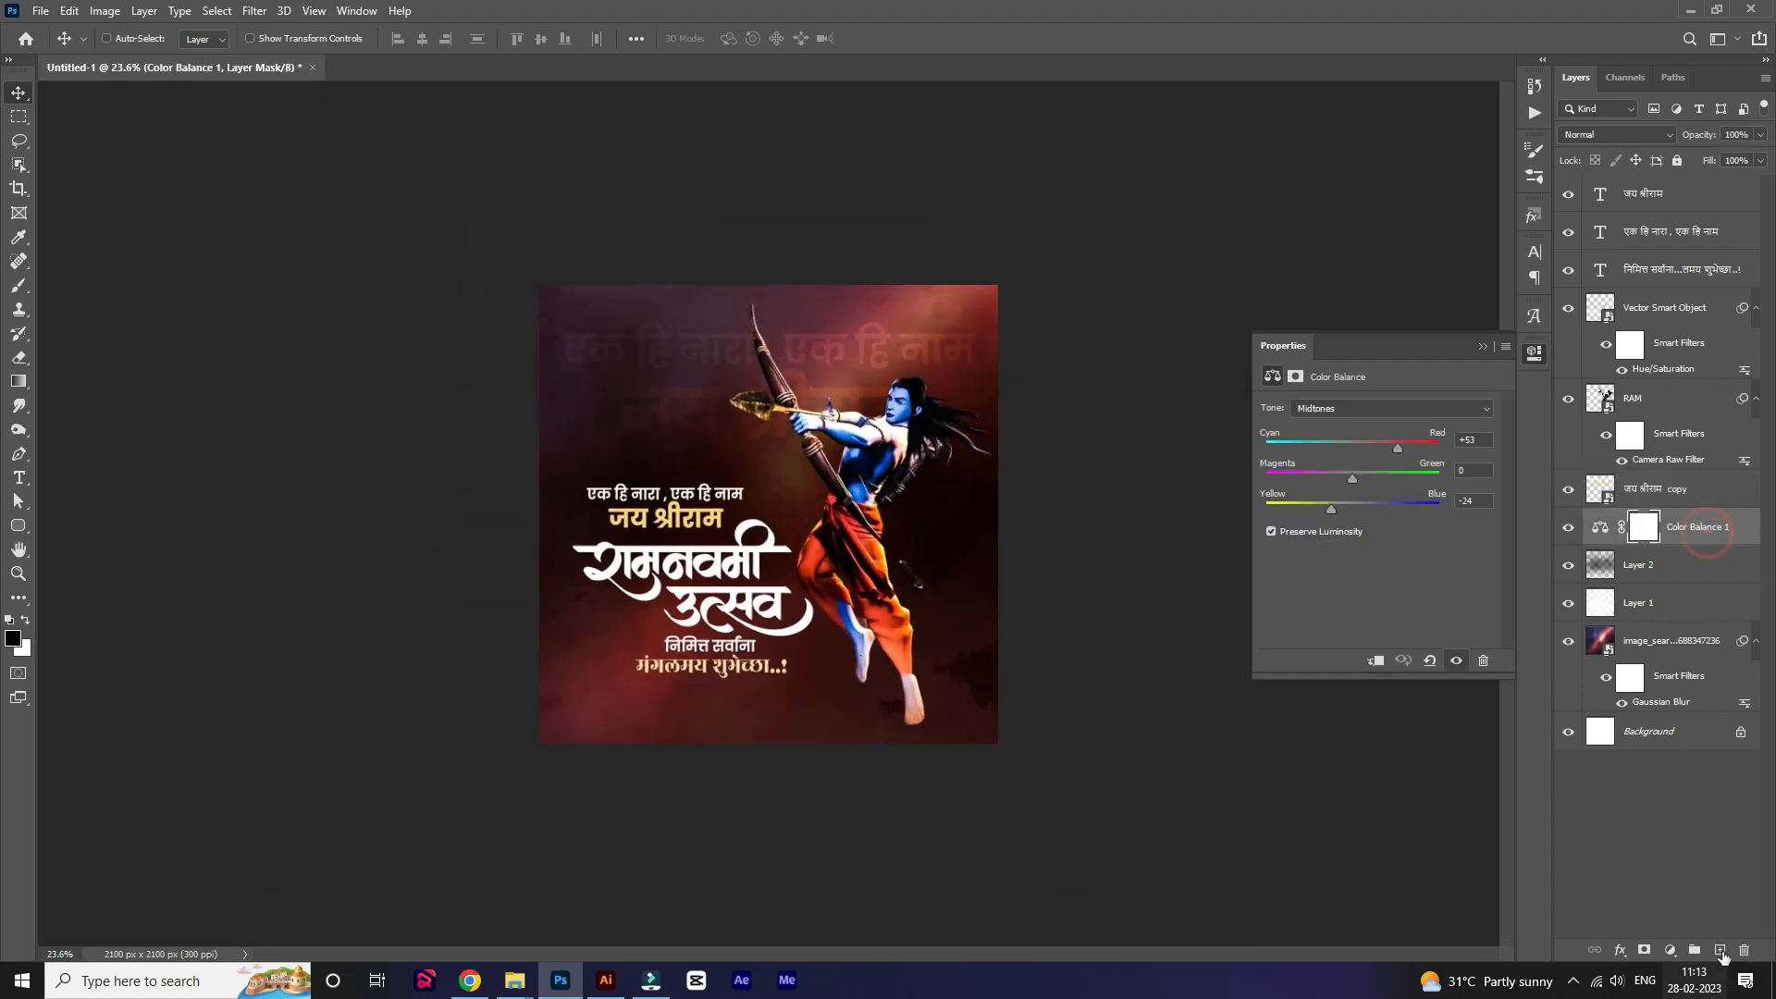
pyautogui.click(1719, 950)
pyautogui.scroll(-1, 951, 526)
pyautogui.scroll(1, 951, 527)
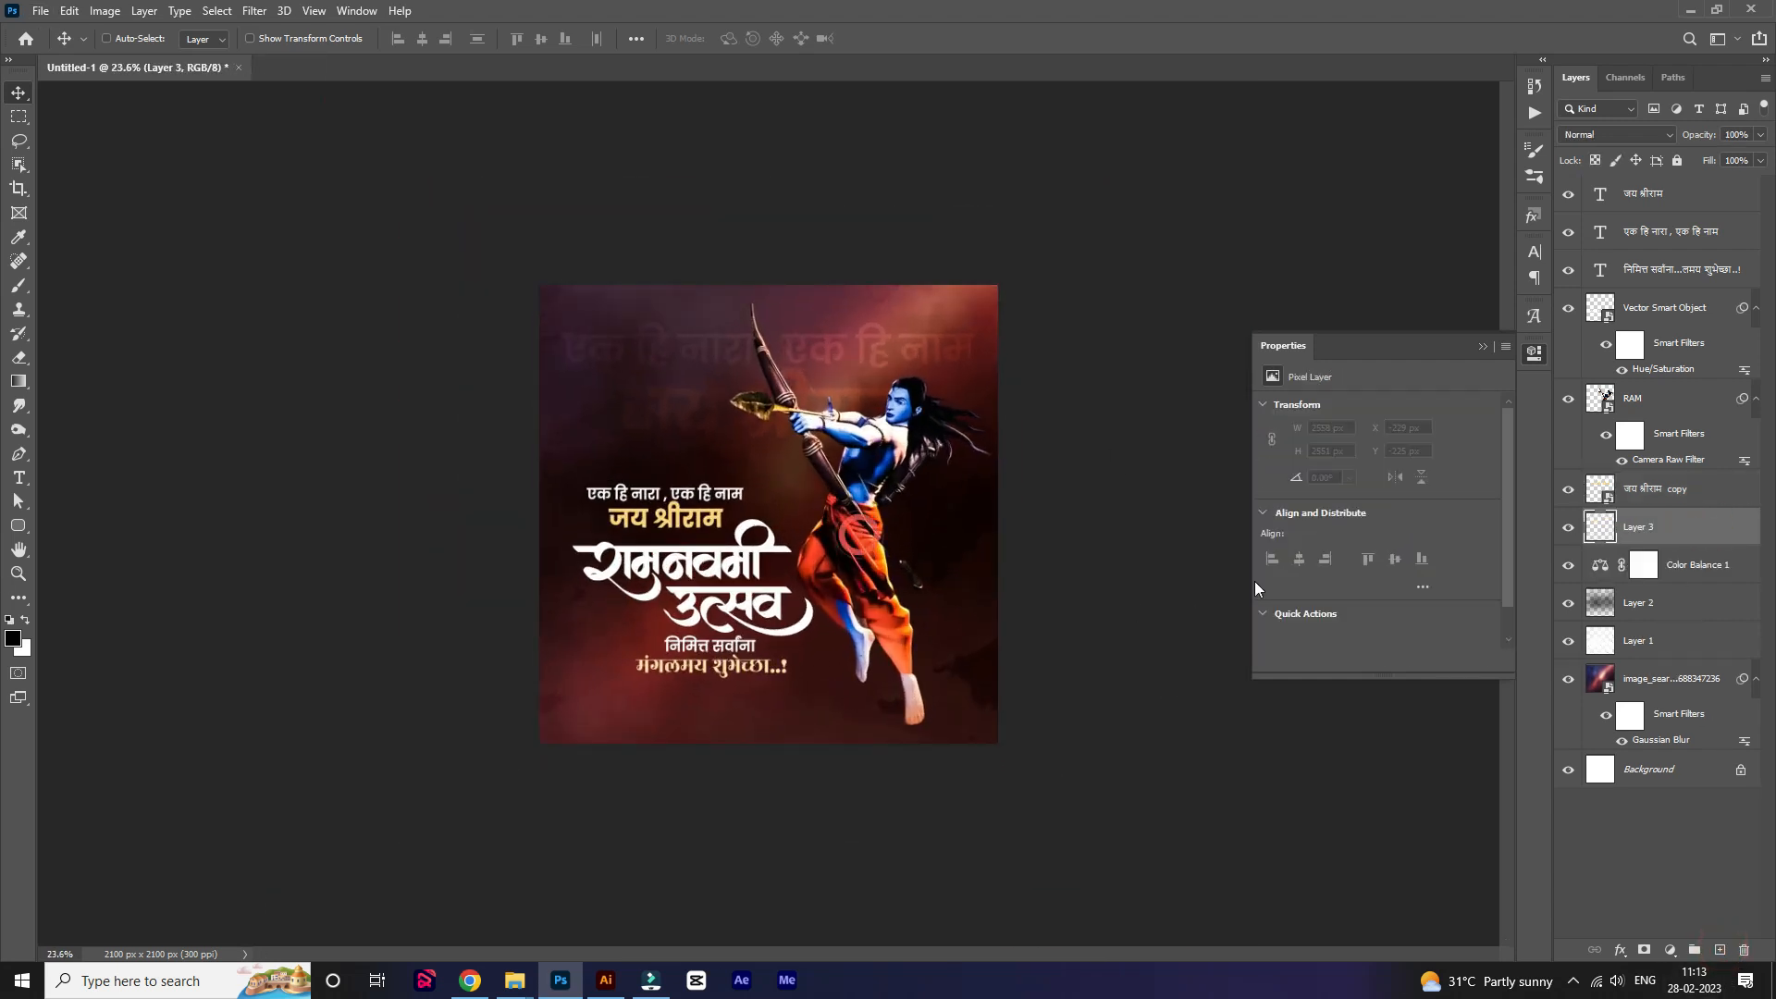
# Paint white fog across the poster's upper half with fog brush 99 at 2364 px and set Layer 3's blend mode to Overlay.
pyautogui.press('b')
pyautogui.rightClick(784, 407)
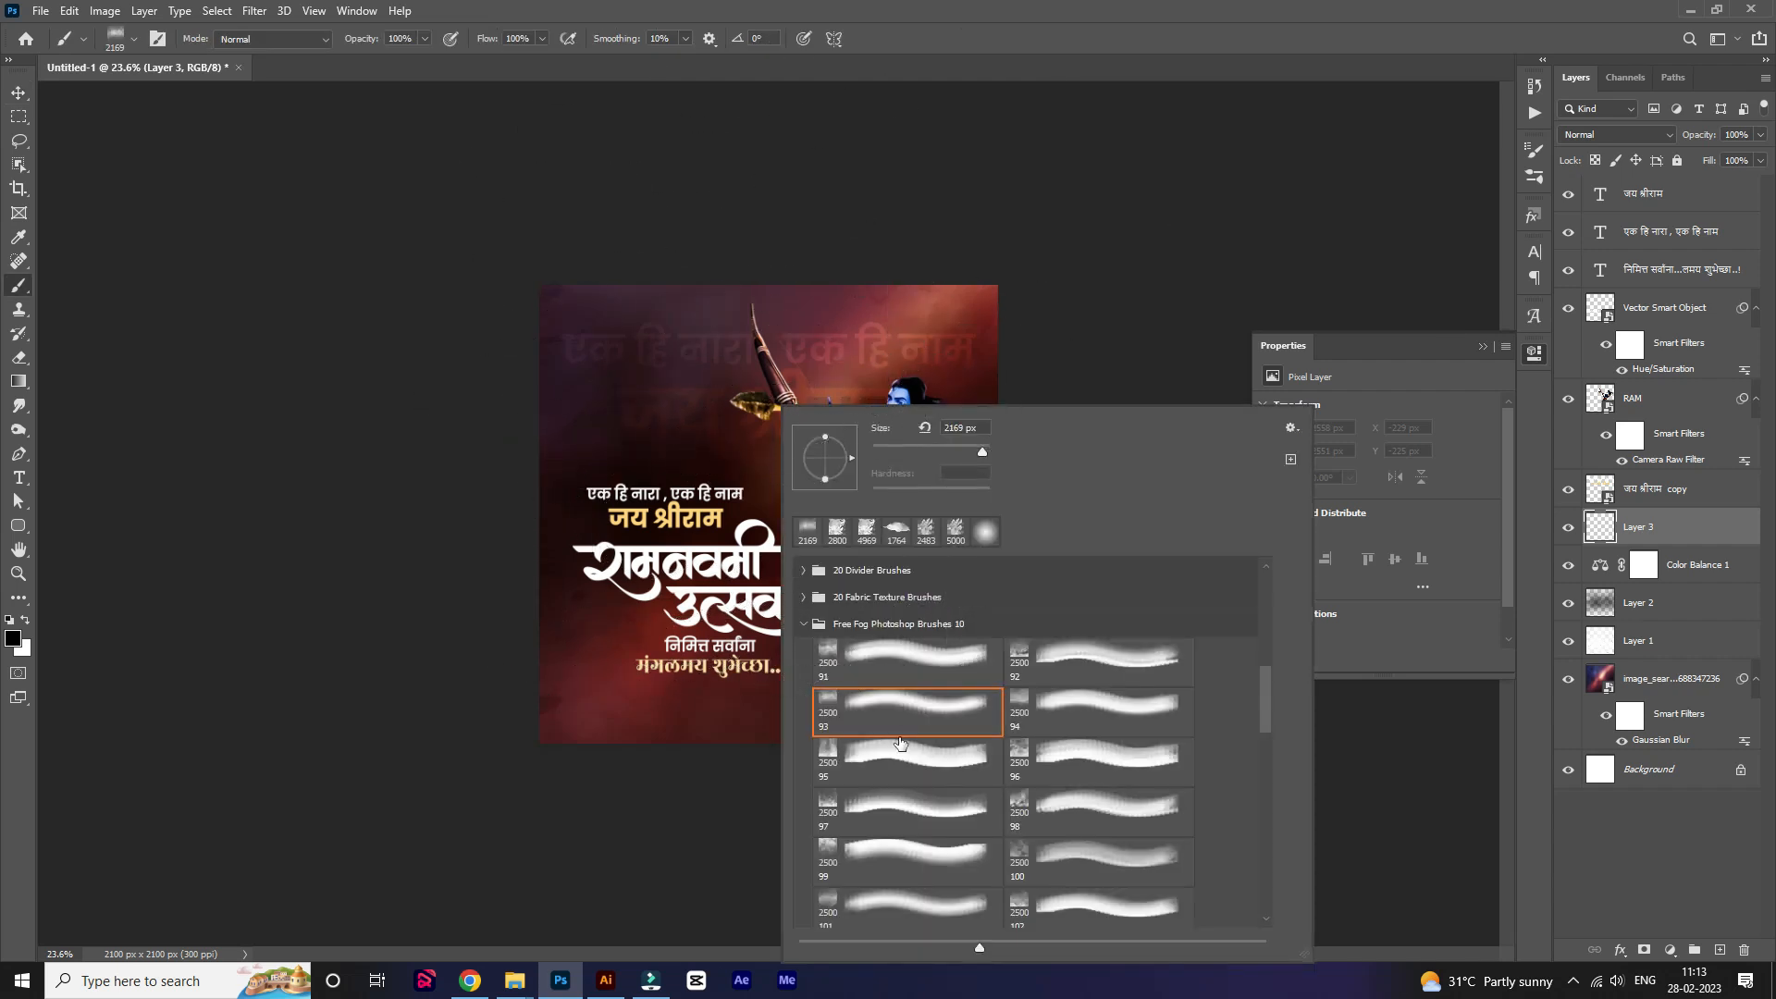
pyautogui.click(920, 862)
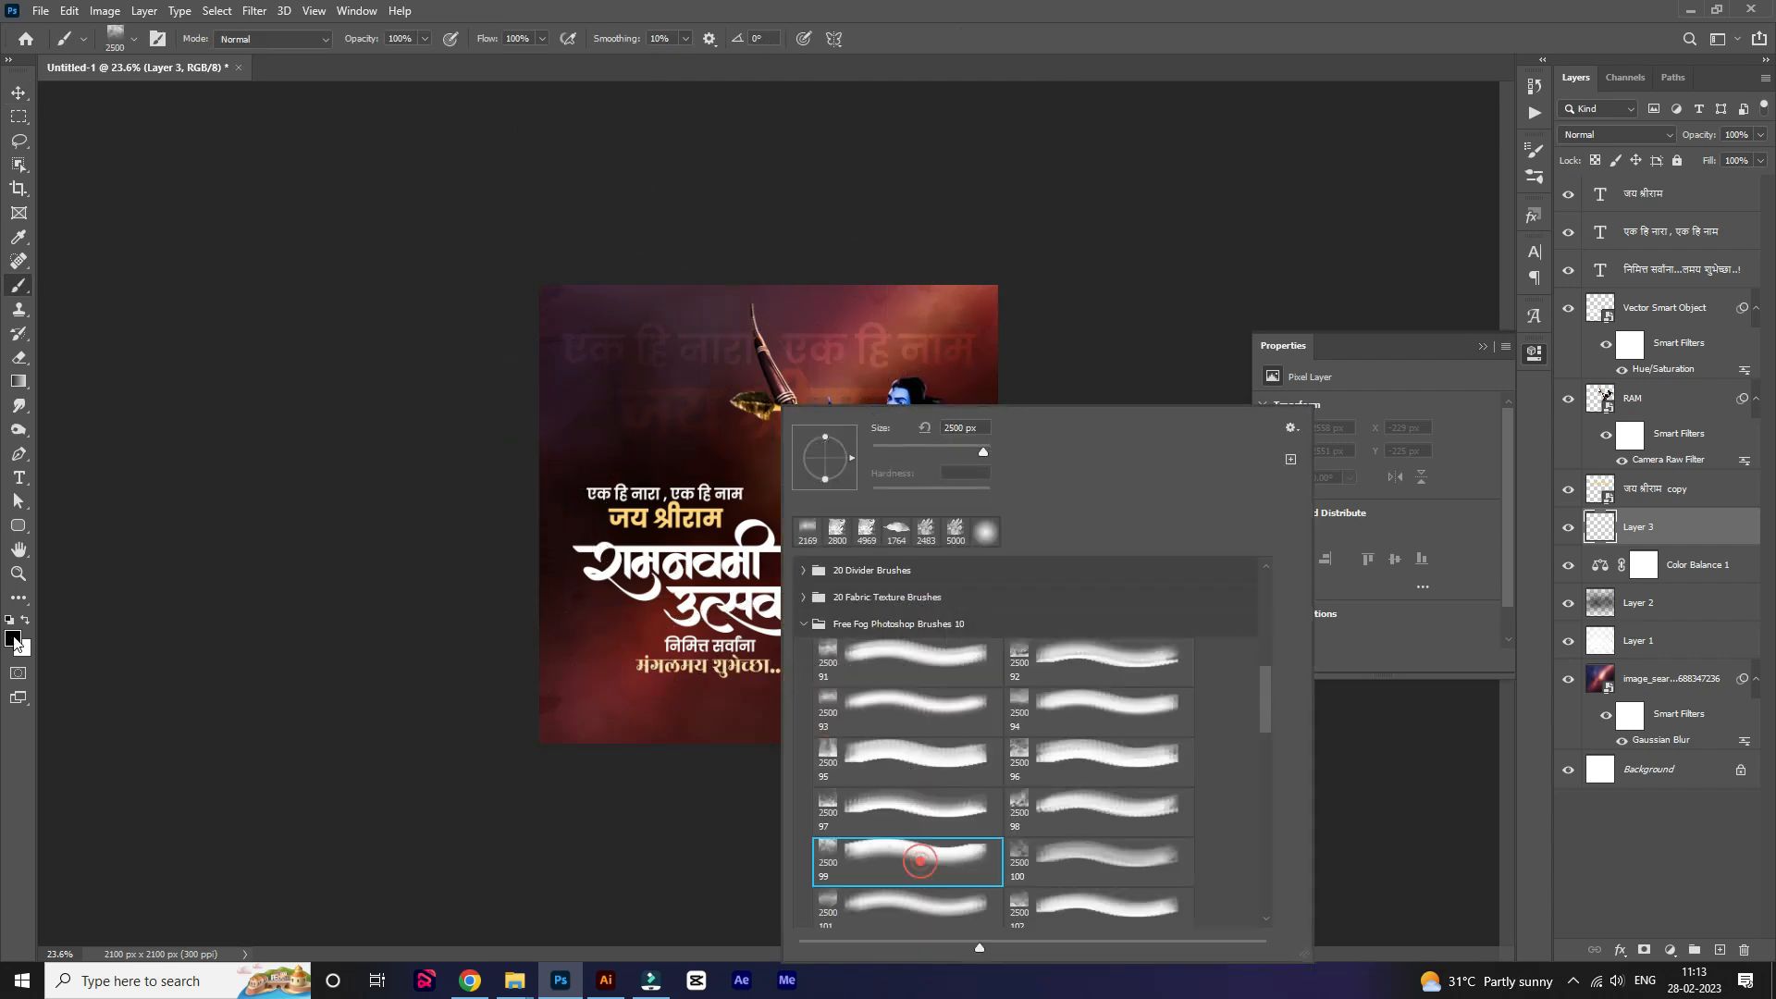
pyautogui.click(27, 622)
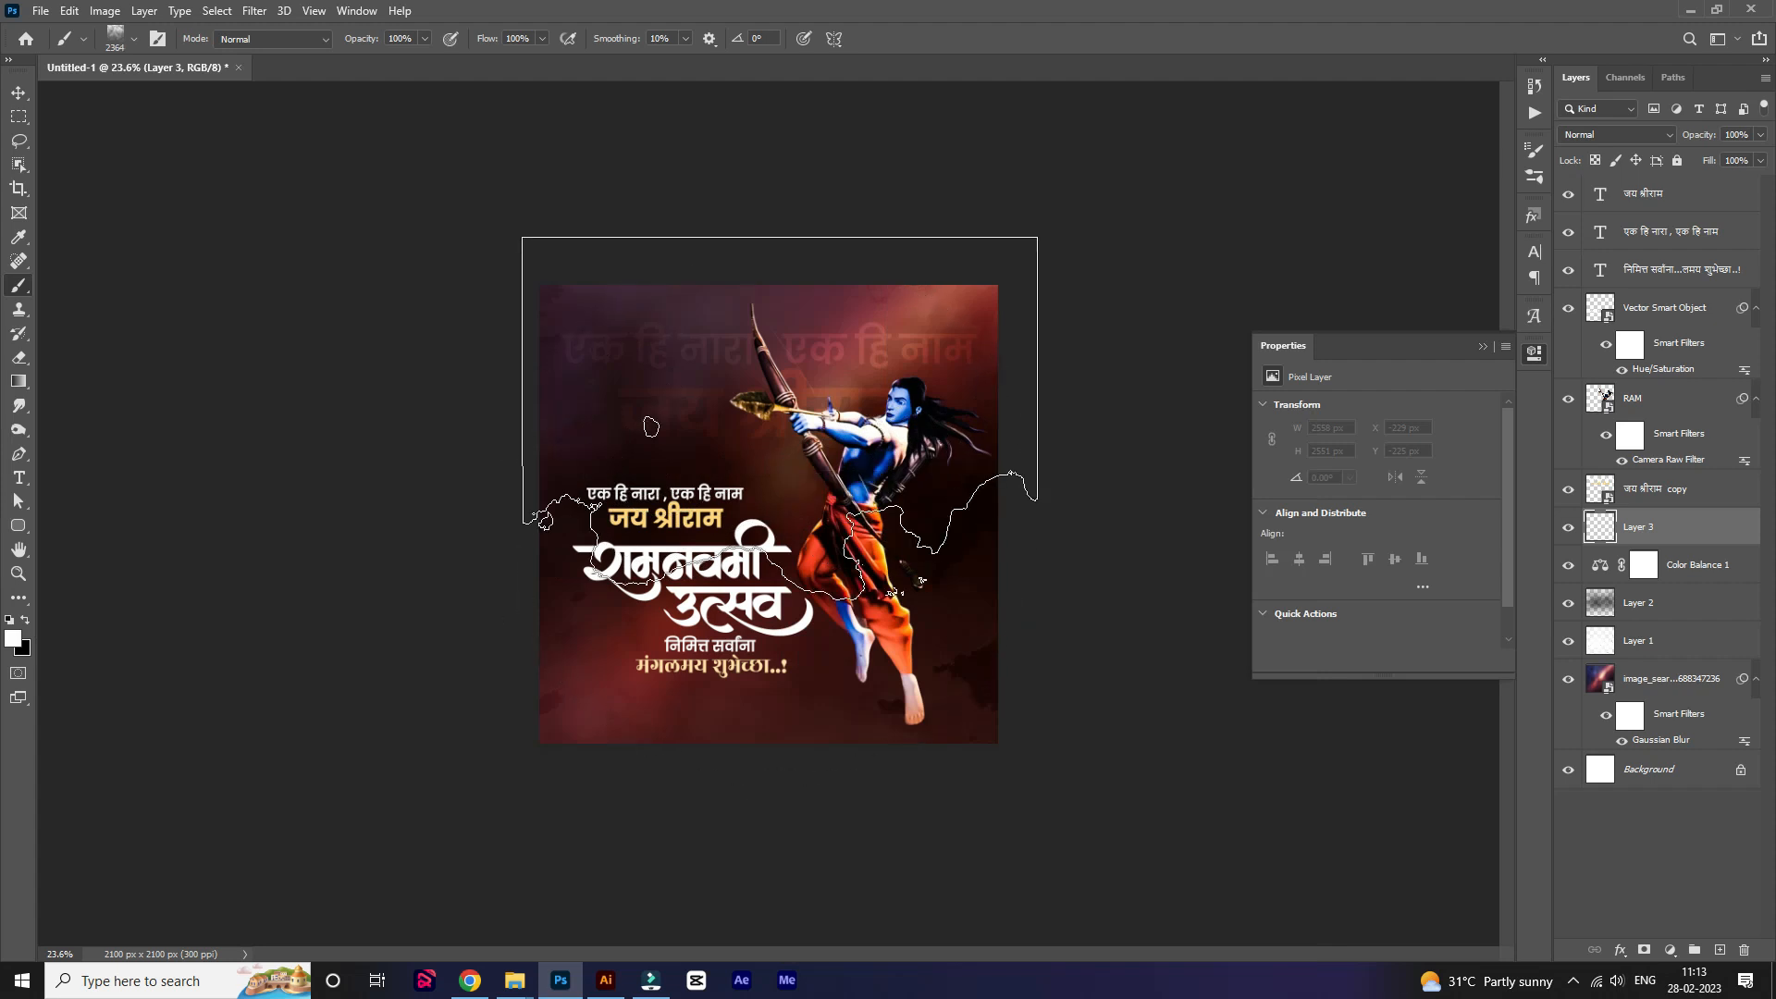
pyautogui.click(1632, 135)
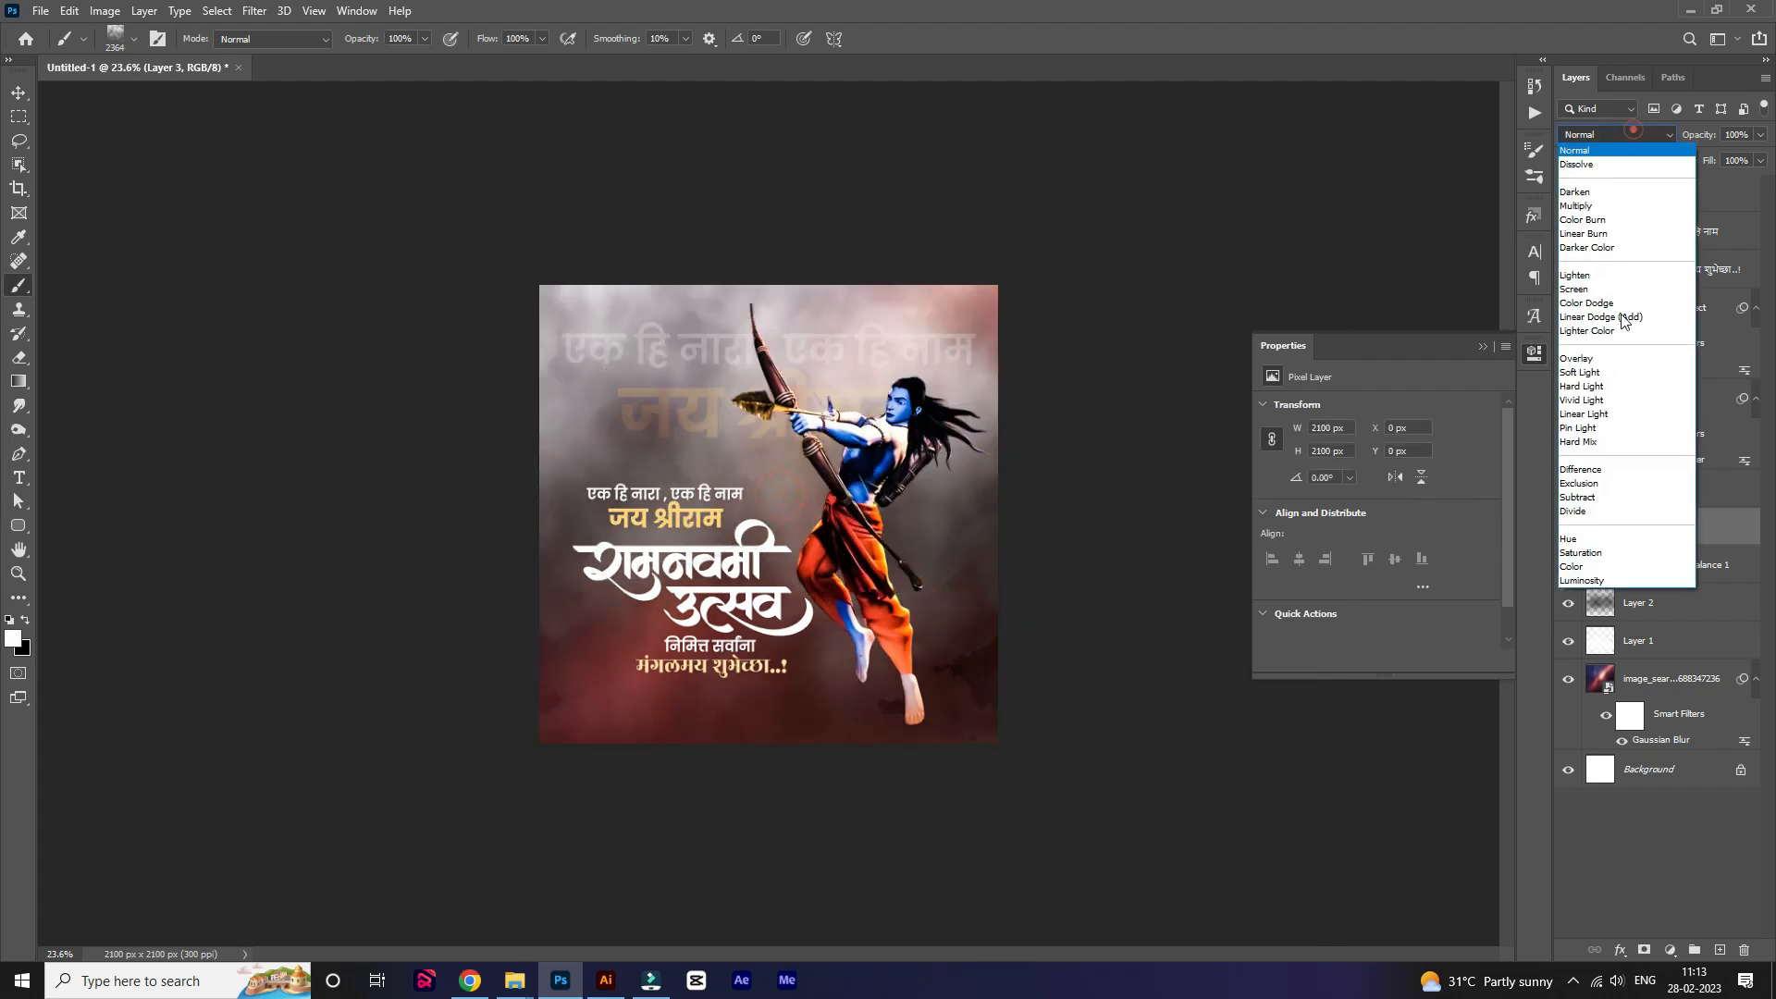
pyautogui.click(1600, 361)
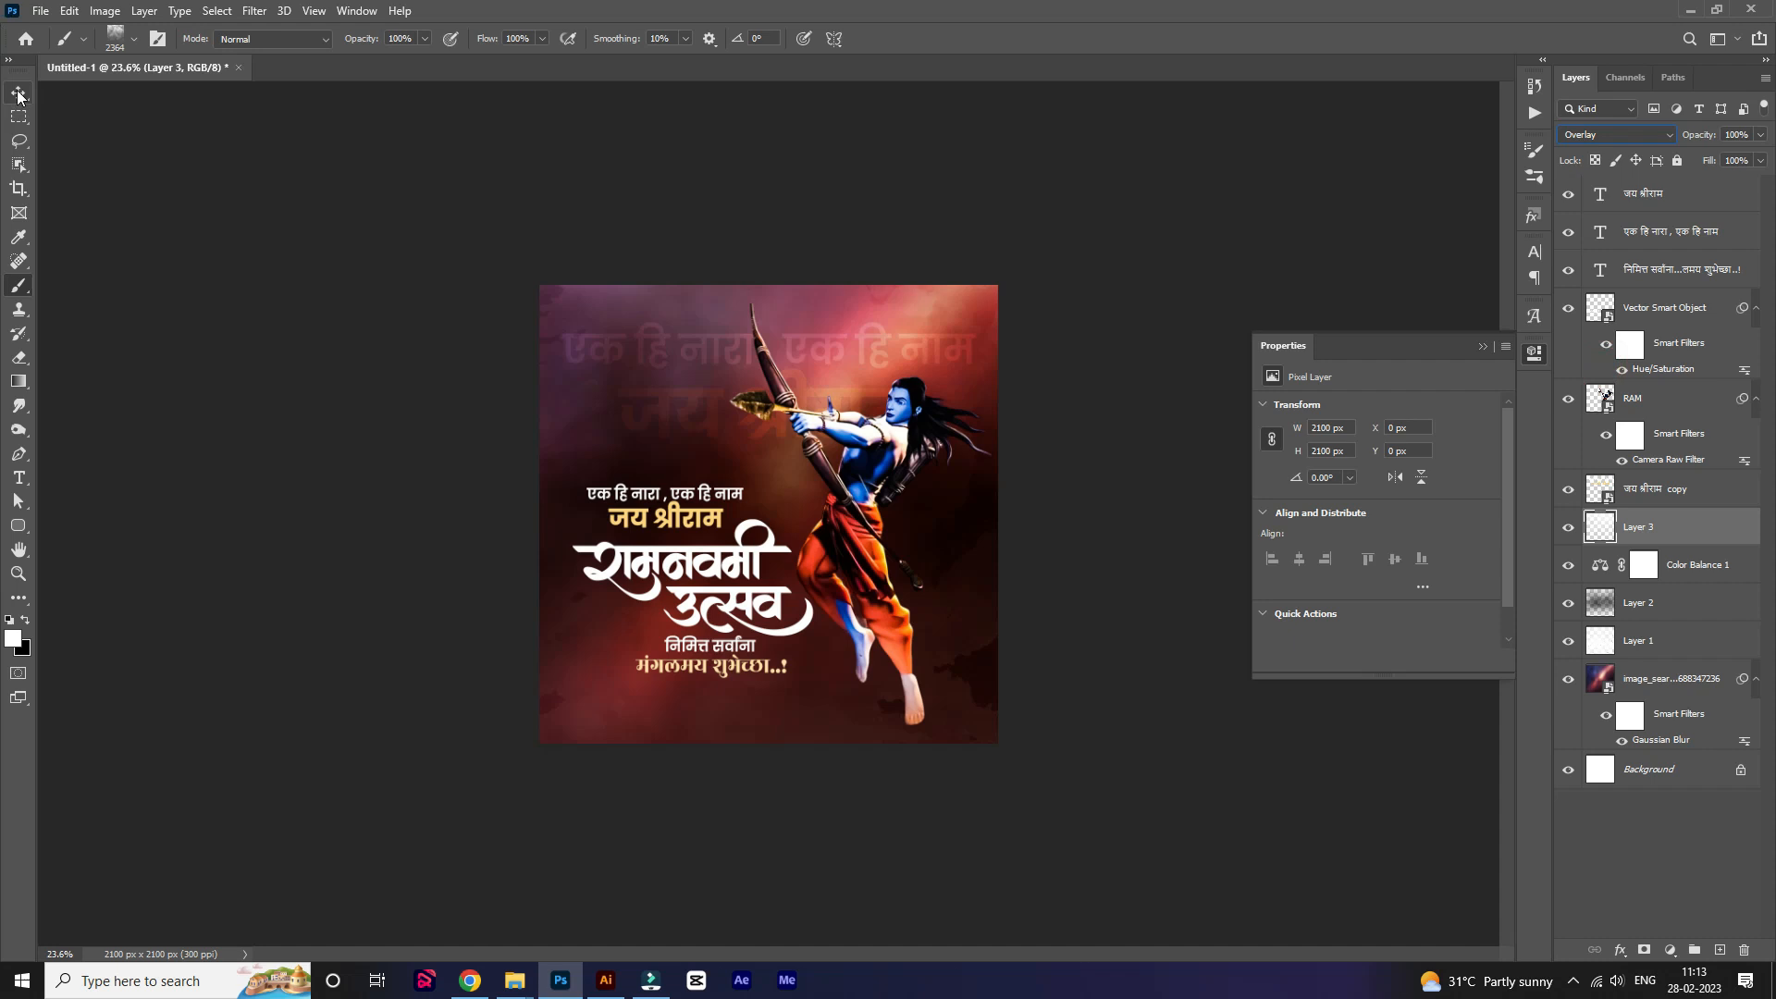
pyautogui.click(18, 92)
# Add a Color Lookup adjustment above the fog layer using the Fuji REALA 500D Kodak 2393 3DLUT, and lower its opacity to 57%.
pyautogui.scroll(7, 774, 513)
pyautogui.scroll(-5, 774, 511)
pyautogui.click(1668, 947)
pyautogui.click(1702, 839)
pyautogui.click(1402, 415)
pyautogui.click(1392, 465)
pyautogui.press('Down')
pyautogui.press('Down')
pyautogui.press('Down')
pyautogui.press('Down')
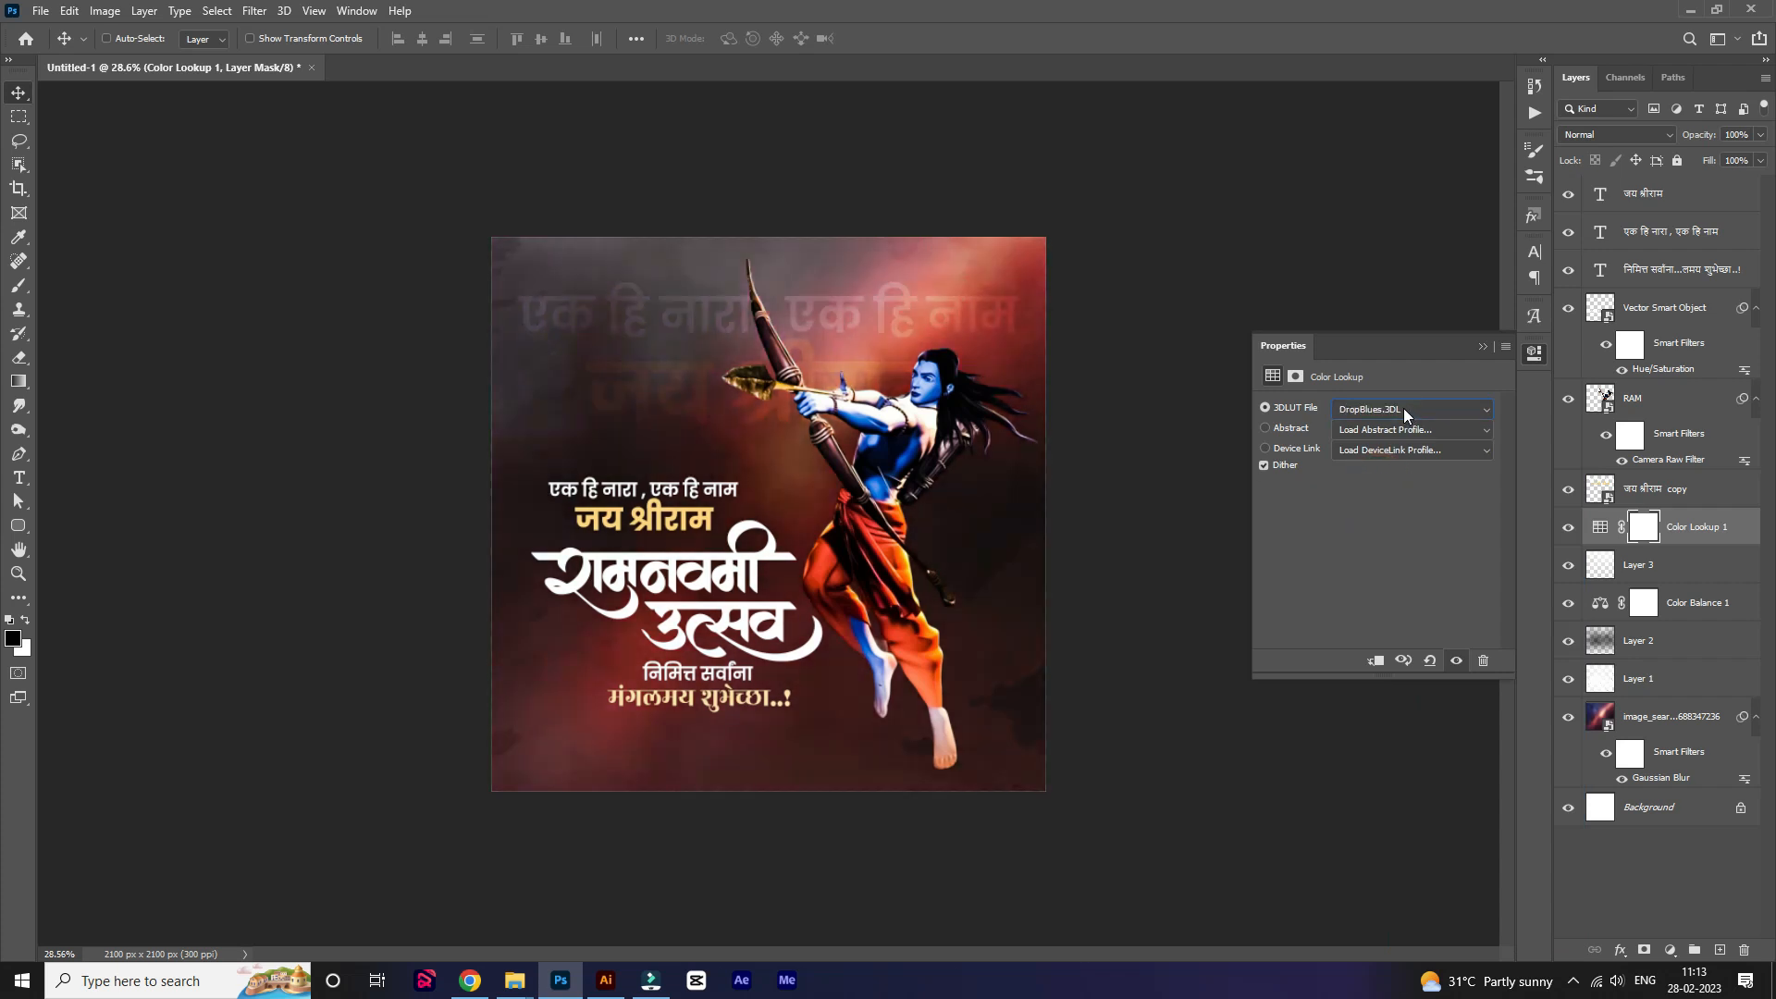
pyautogui.press('Down')
pyautogui.press('Down')
pyautogui.press('Down')
pyautogui.press('Down')
pyautogui.press('Down')
pyautogui.press('Down')
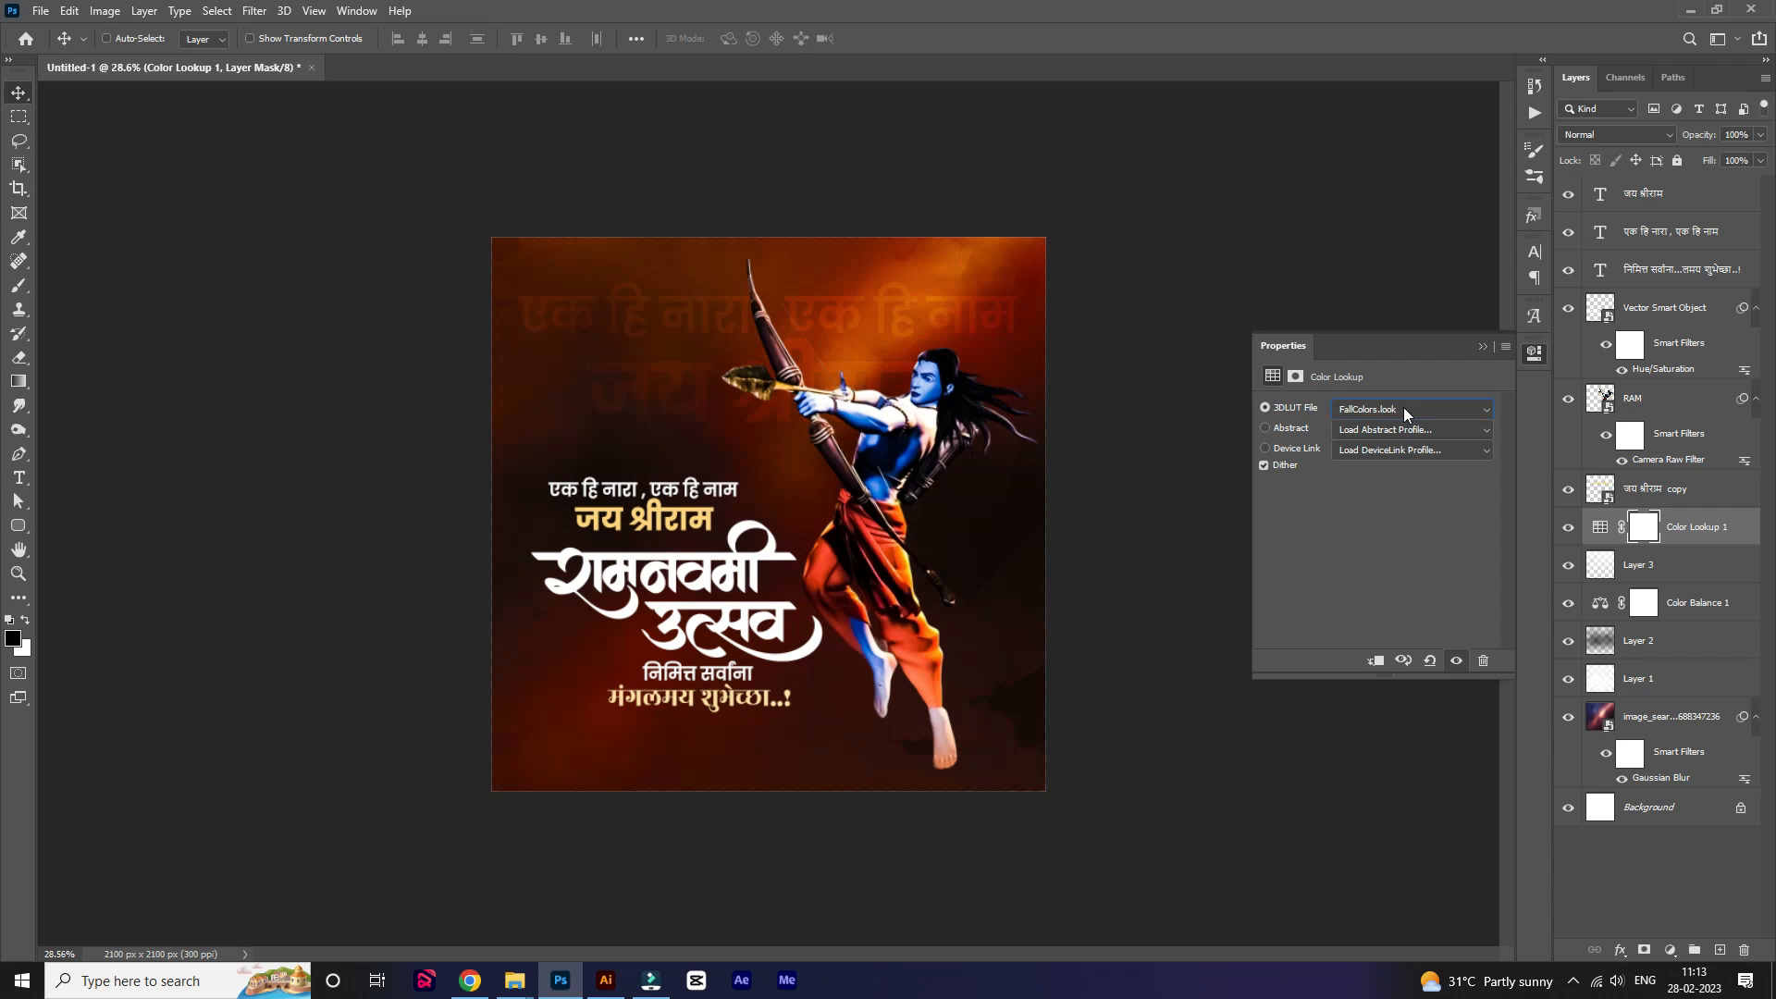
pyautogui.scroll(-3, 1403, 407)
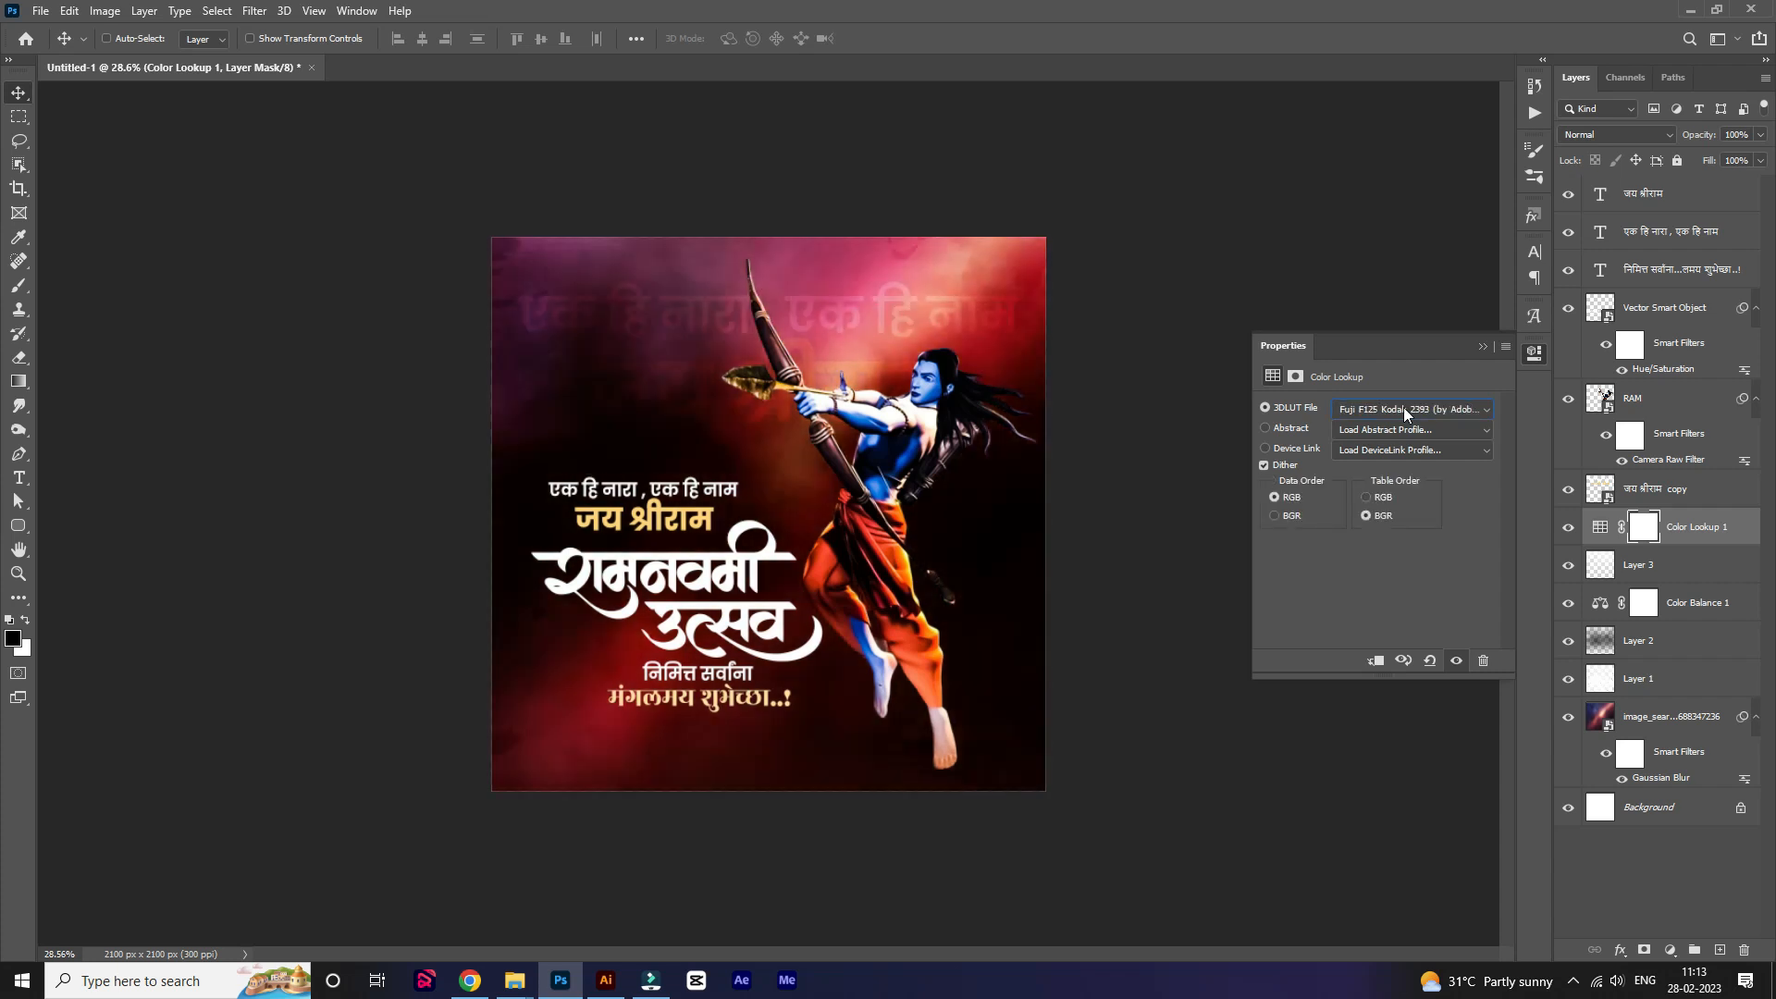
pyautogui.click(909, 505)
pyautogui.moveTo(1712, 137); pyautogui.dragTo(1672, 145)
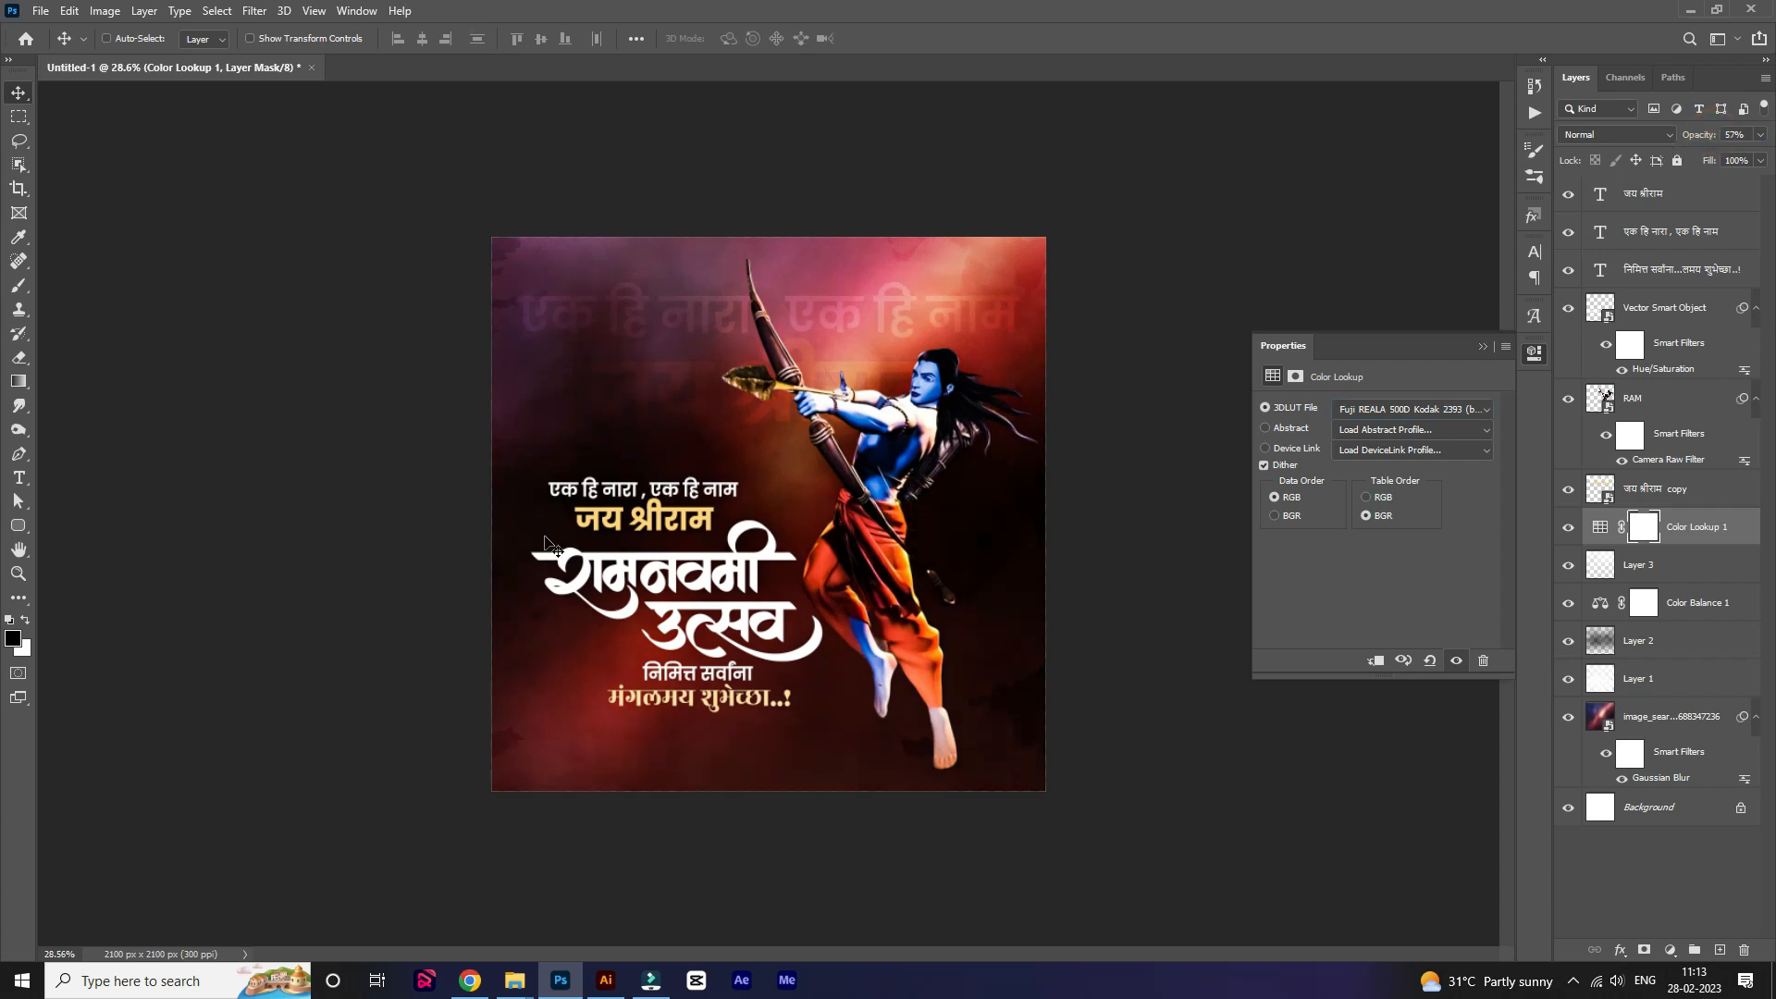
# Load the white title artwork's outline as a selection and add a new empty layer directly above the title.
pyautogui.scroll(7, 700, 557)
pyautogui.moveTo(734, 707); pyautogui.dragTo(867, 449)
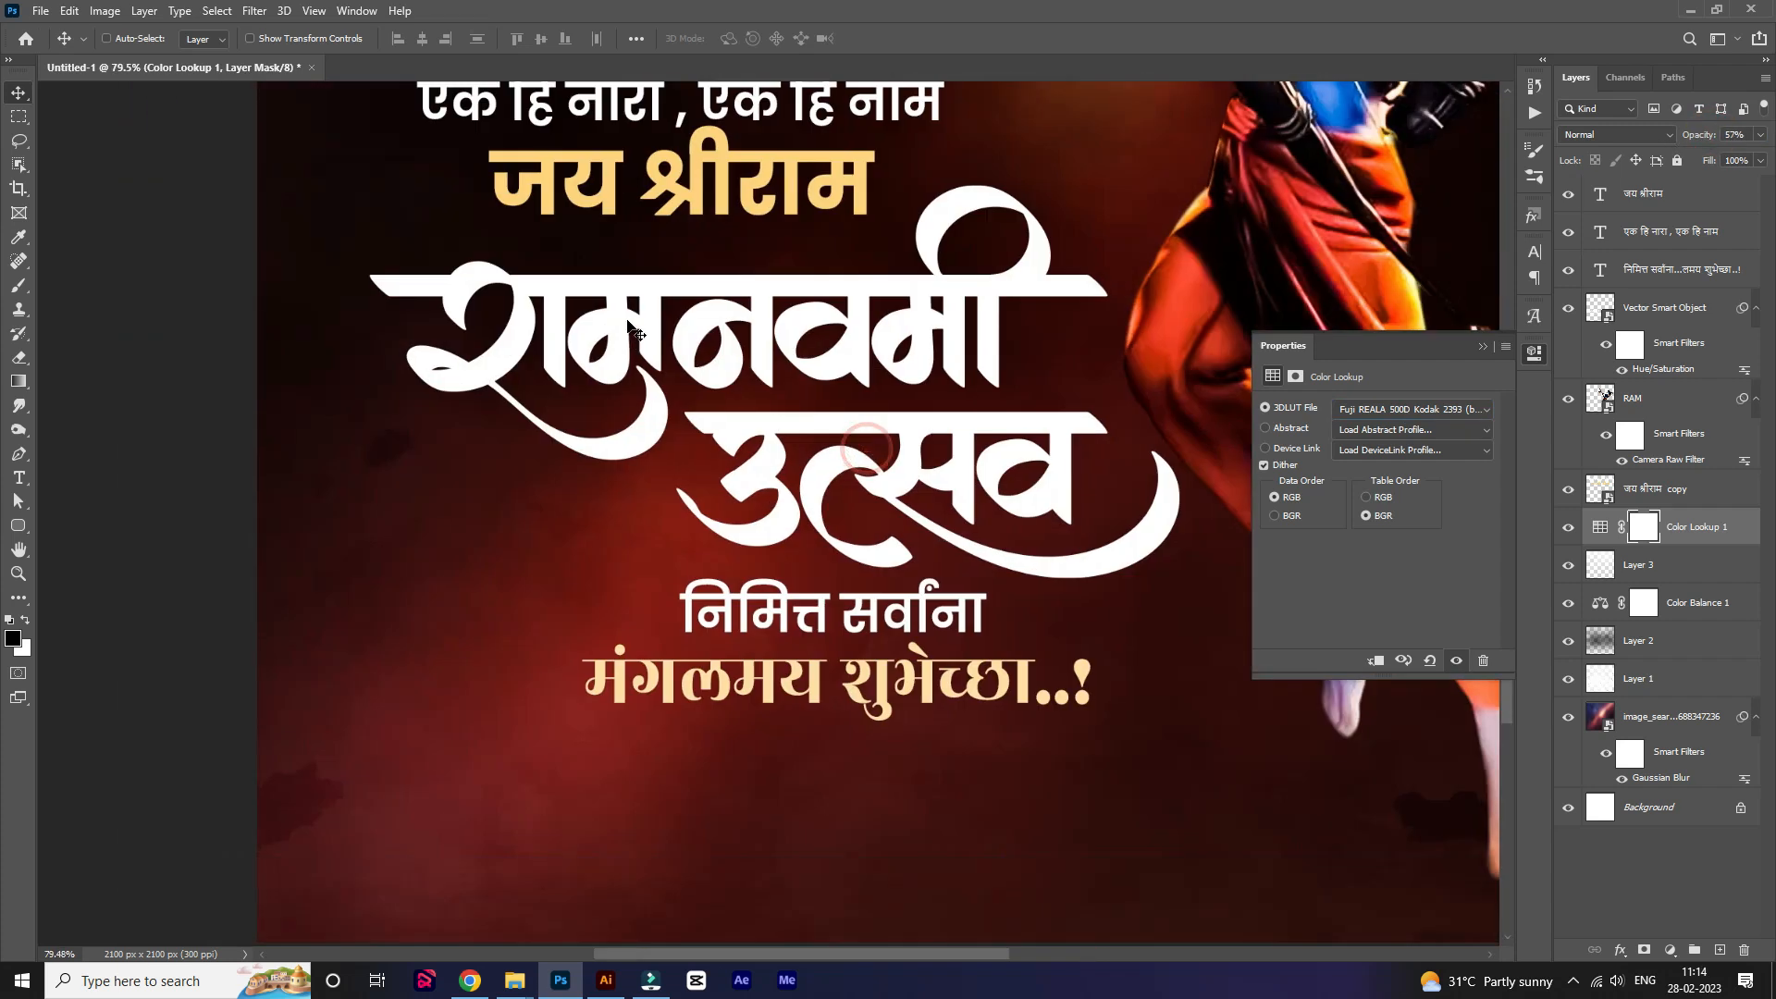
pyautogui.click(1647, 298)
pyautogui.hotkey('ctrl', '0')
pyautogui.keyDown('ctrl'); pyautogui.click(1602, 305); pyautogui.keyUp('ctrl')
pyautogui.click(1719, 950)
# Paint orange (#ff9c00) patches along the title lettering inside the selection with a large soft round brush.
pyautogui.hotkey('ctrl', '+')
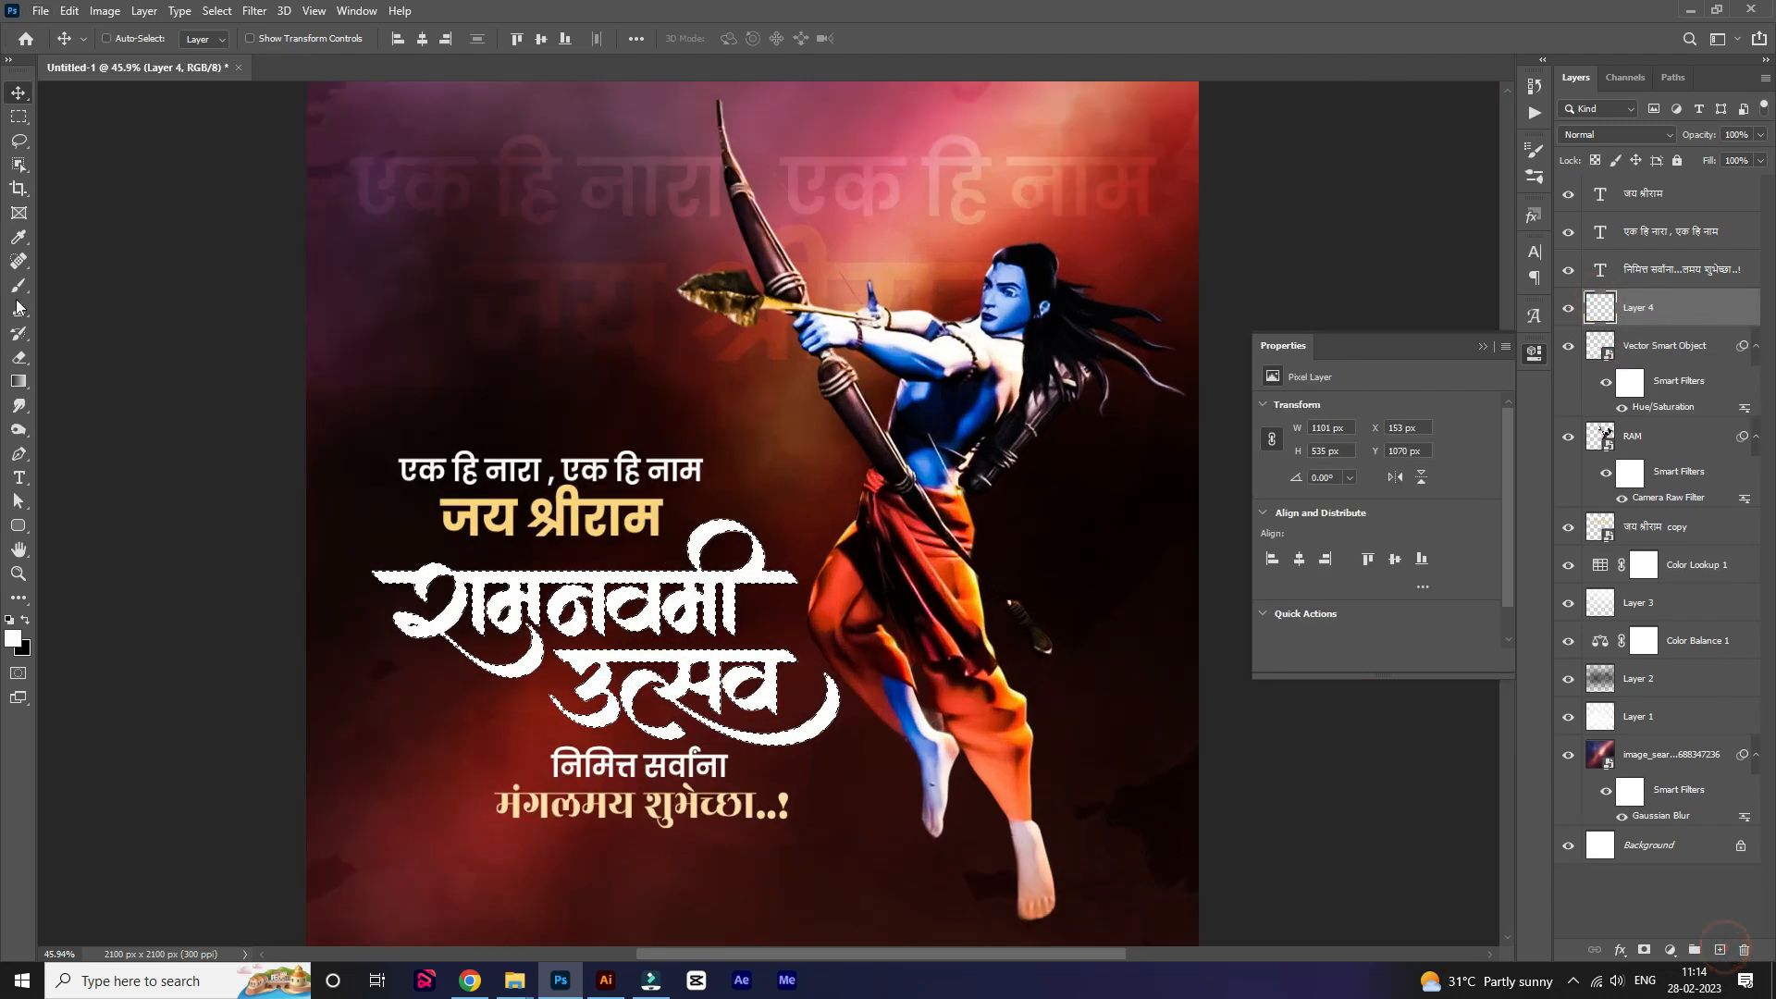
pyautogui.click(18, 285)
pyautogui.rightClick(755, 408)
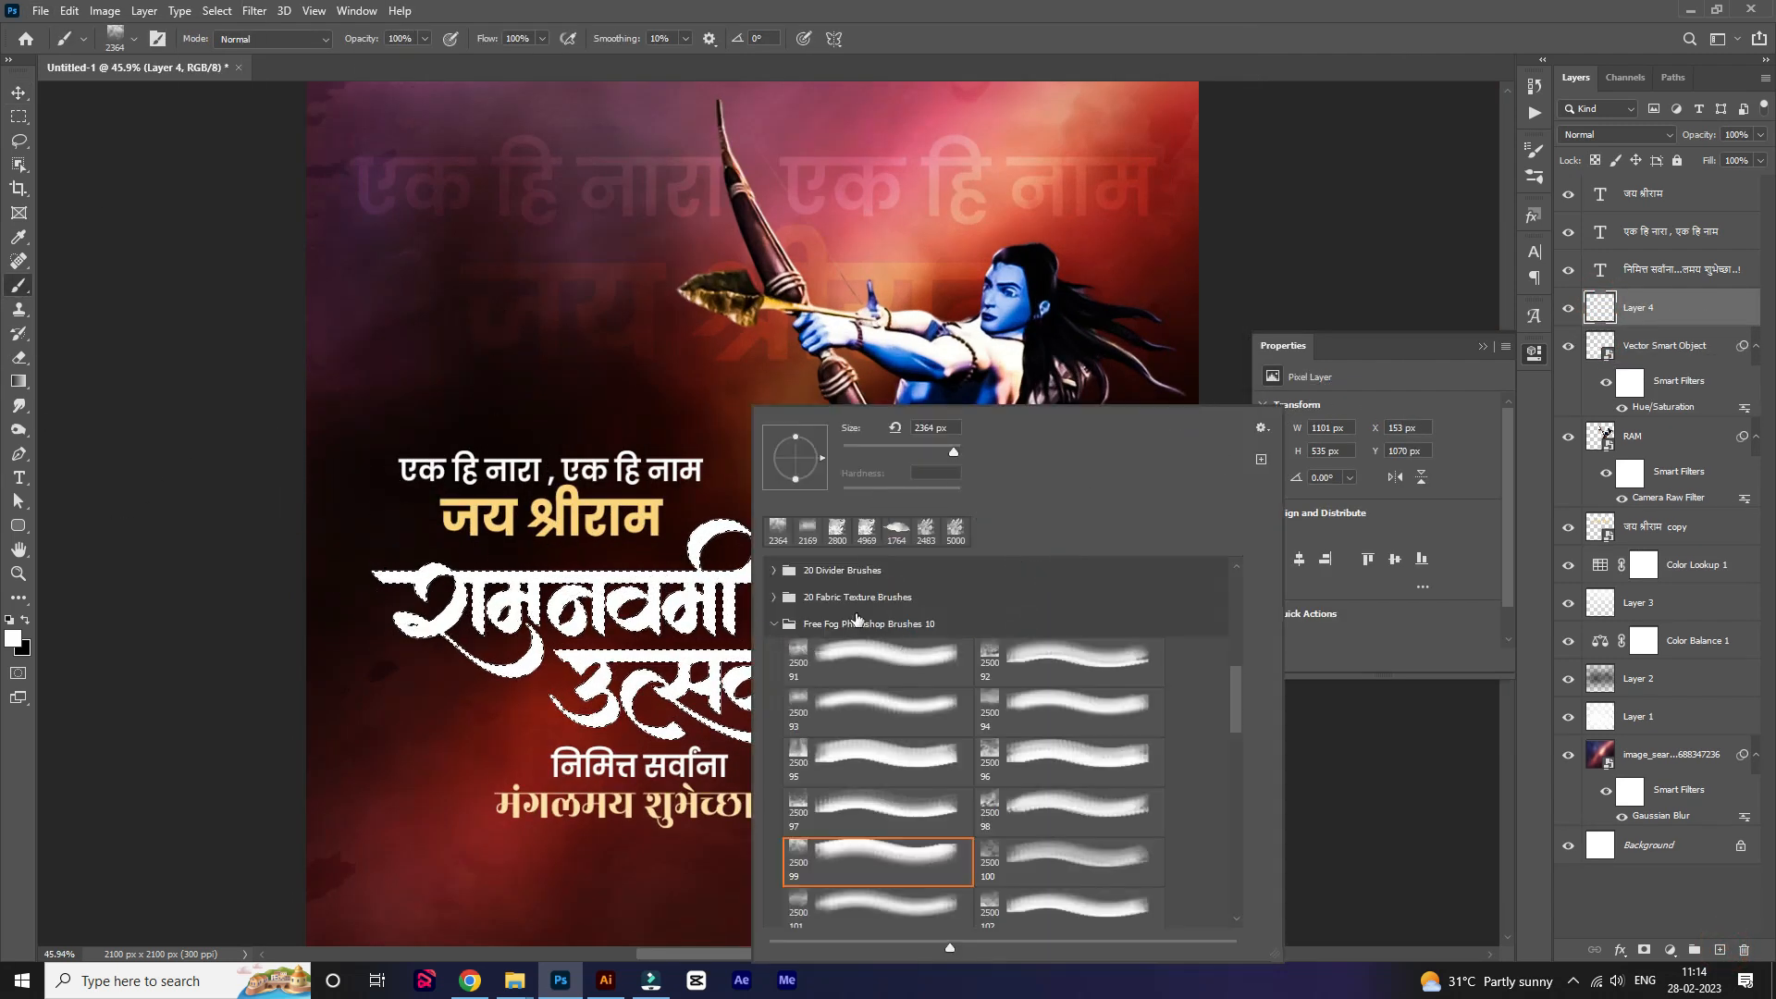
pyautogui.scroll(10, 1009, 703)
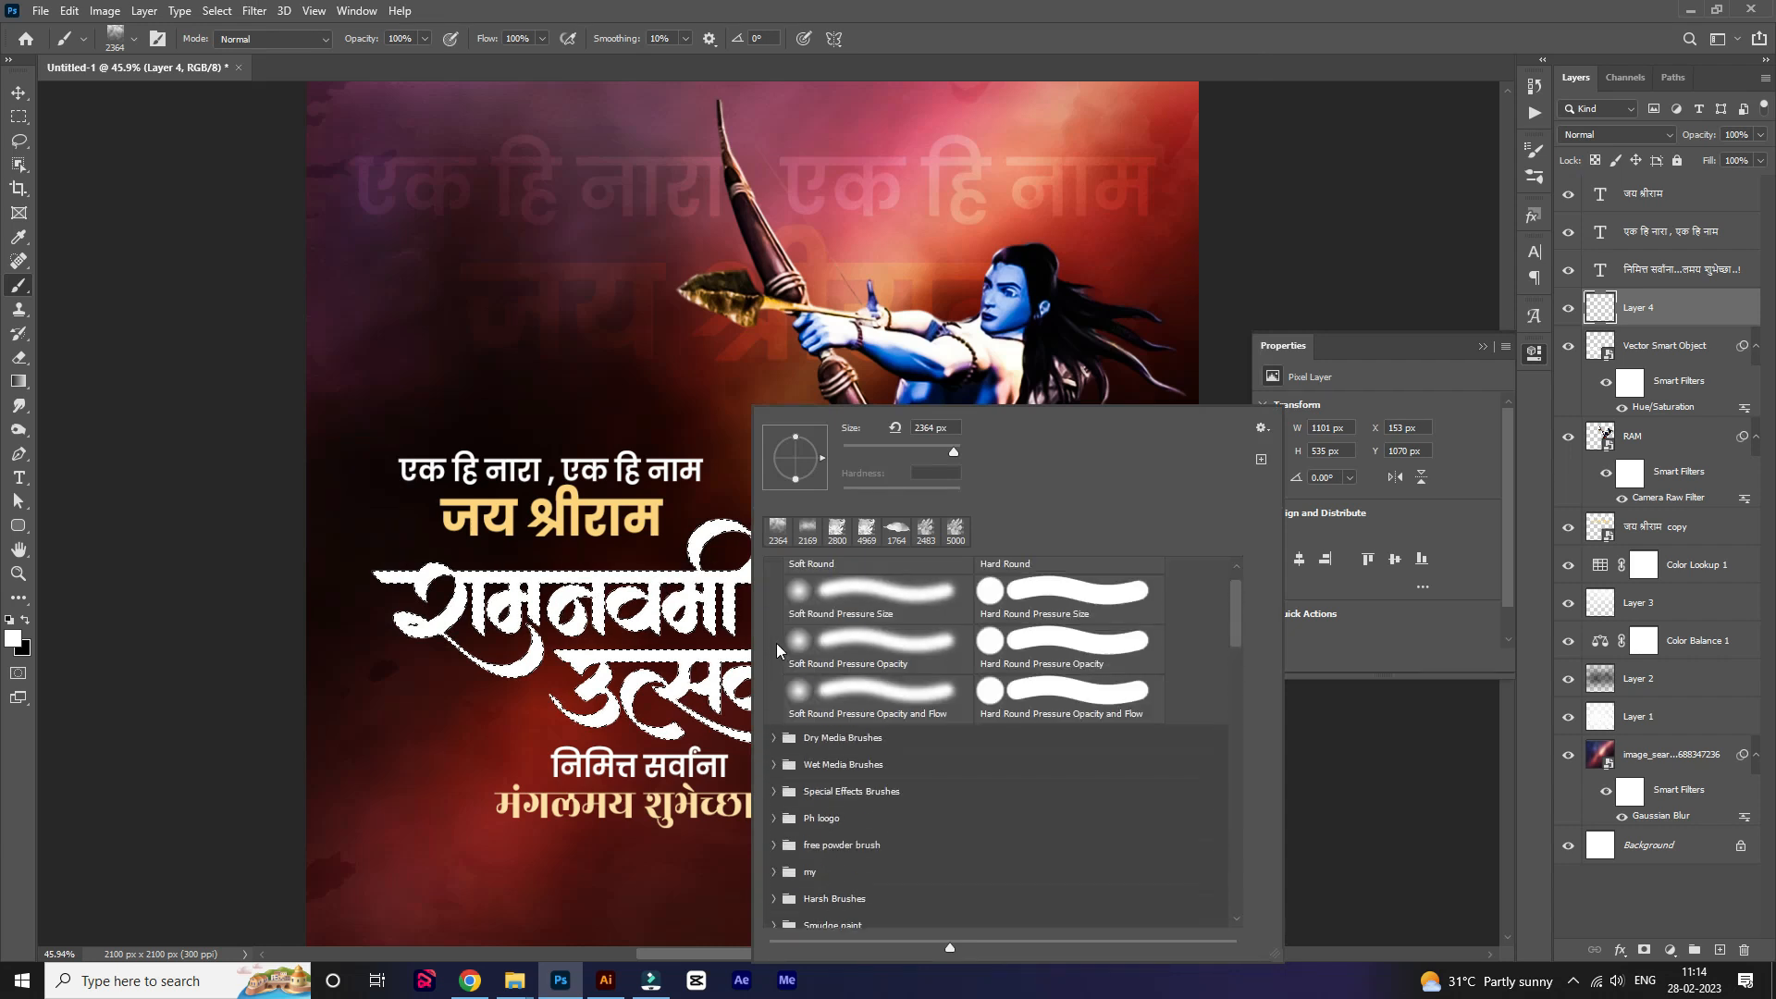
pyautogui.scroll(1, 855, 581)
pyautogui.doubleClick(853, 612)
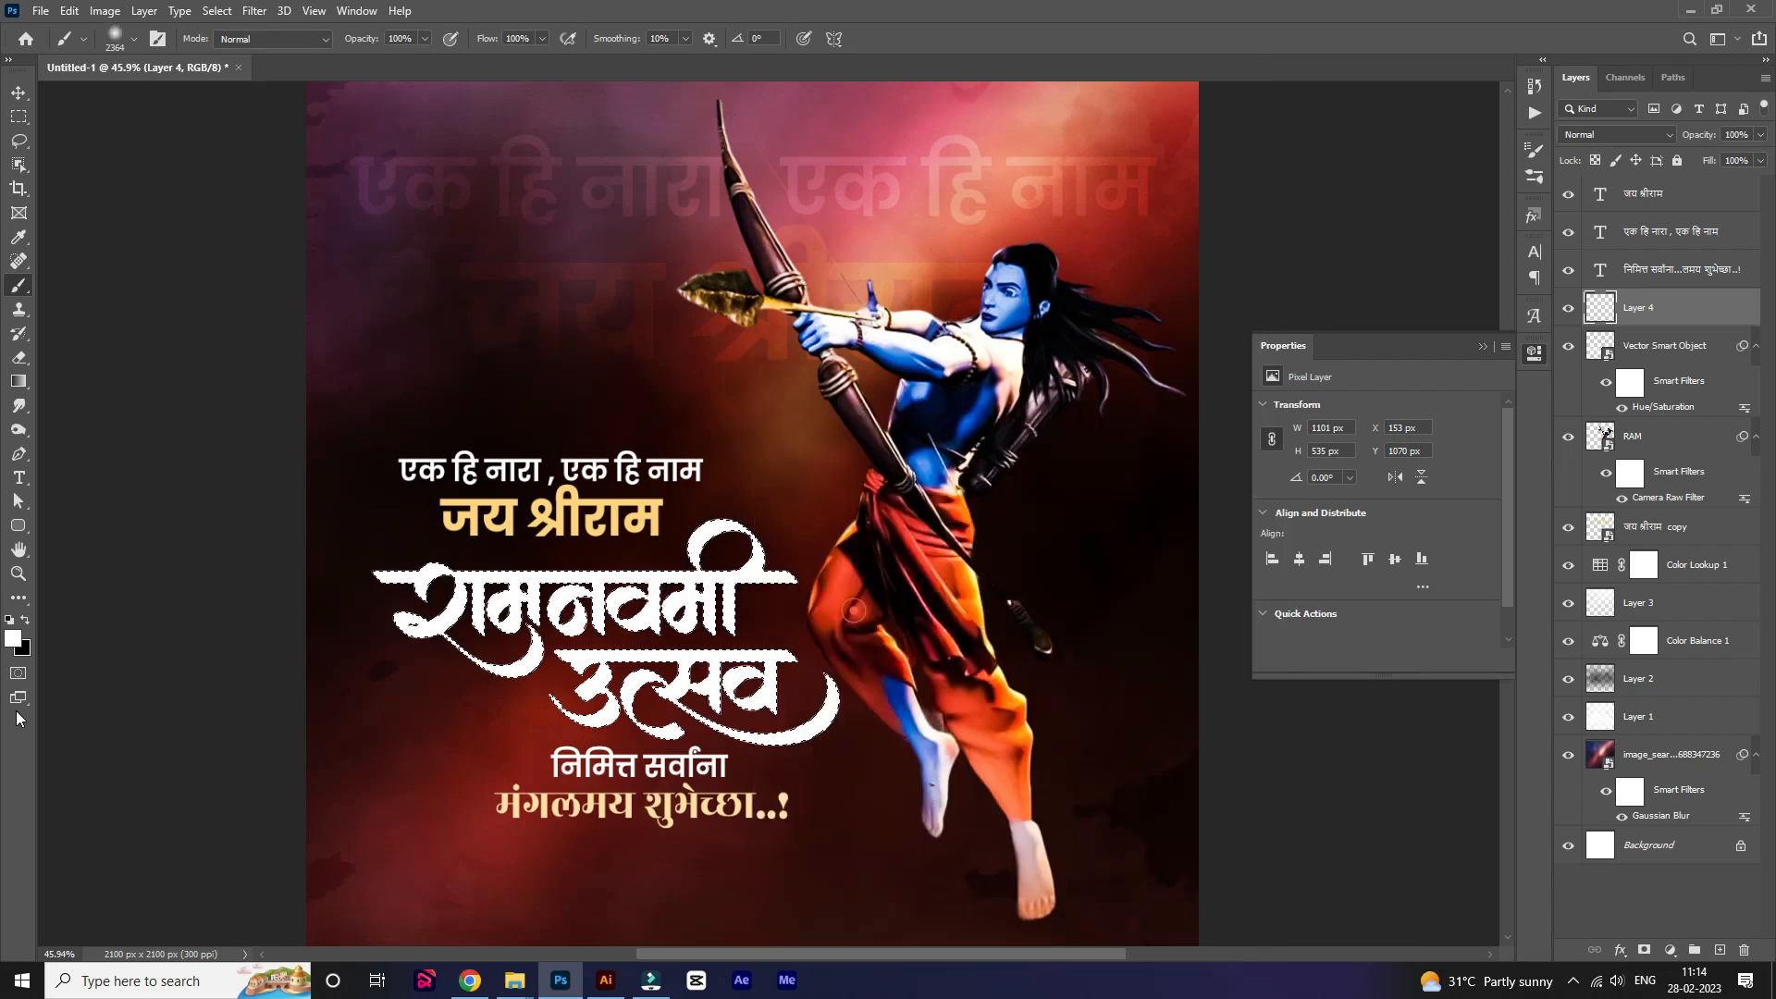
pyautogui.click(12, 640)
pyautogui.moveTo(1385, 260); pyautogui.dragTo(1461, 199)
pyautogui.click(1478, 412)
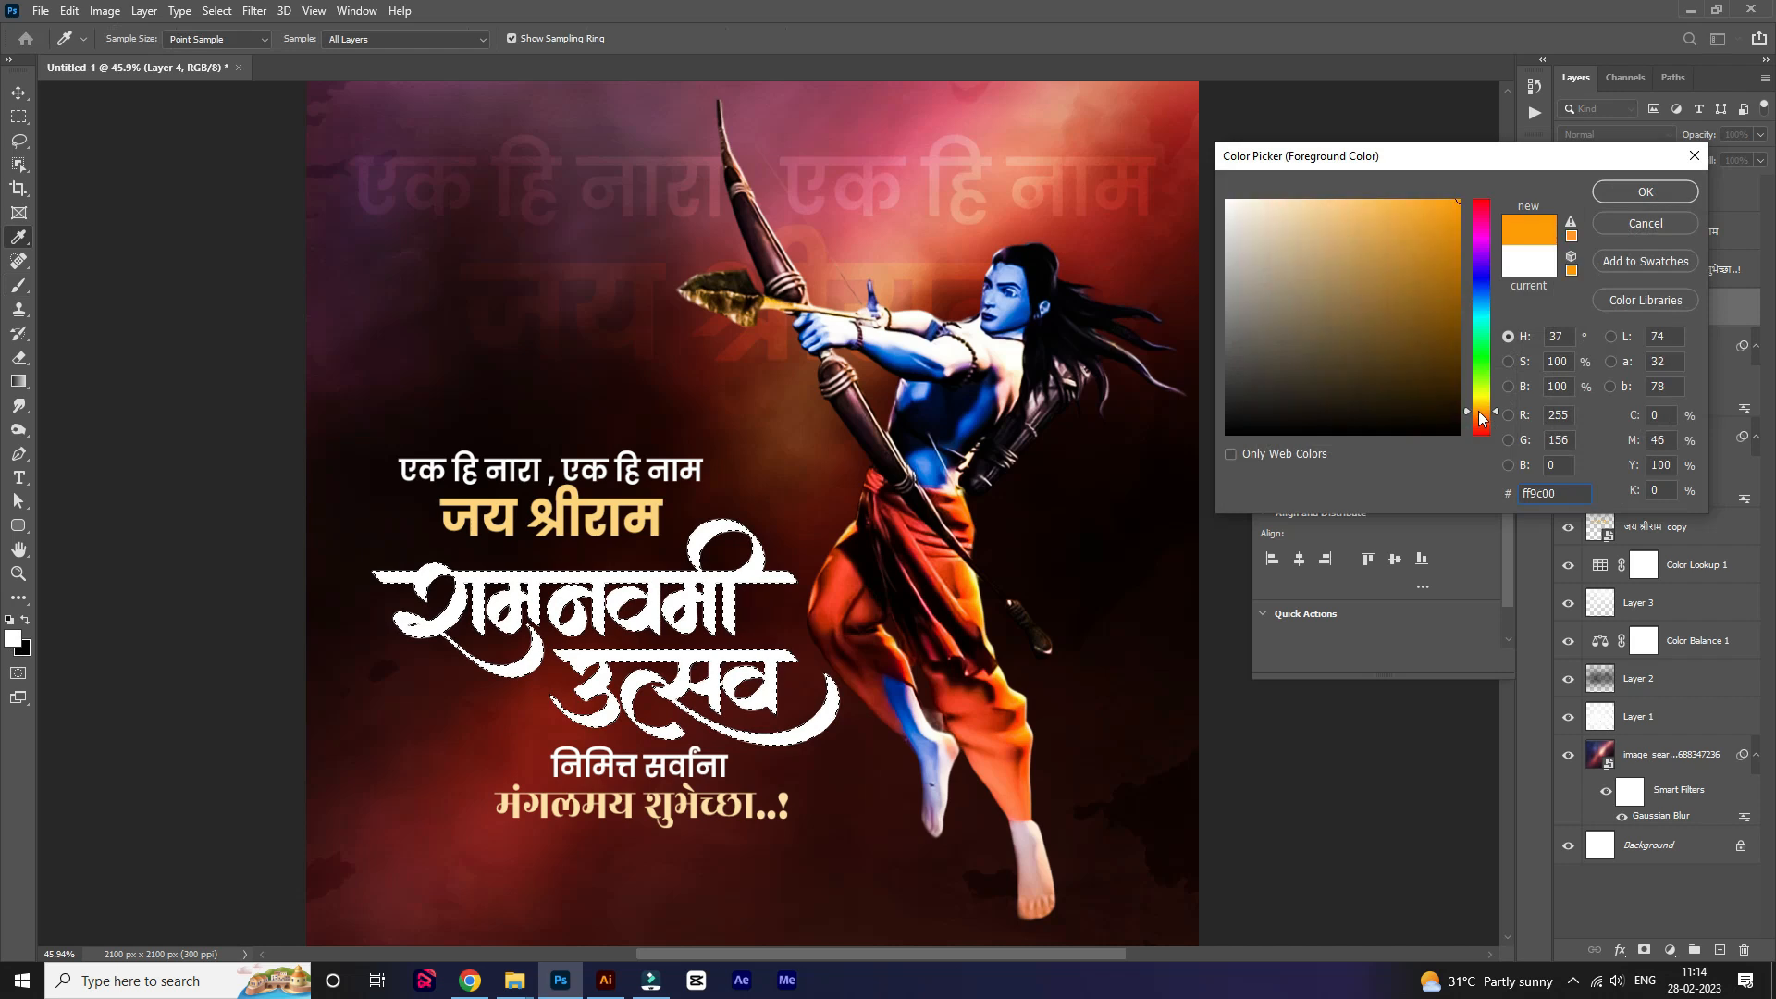
pyautogui.click(1624, 190)
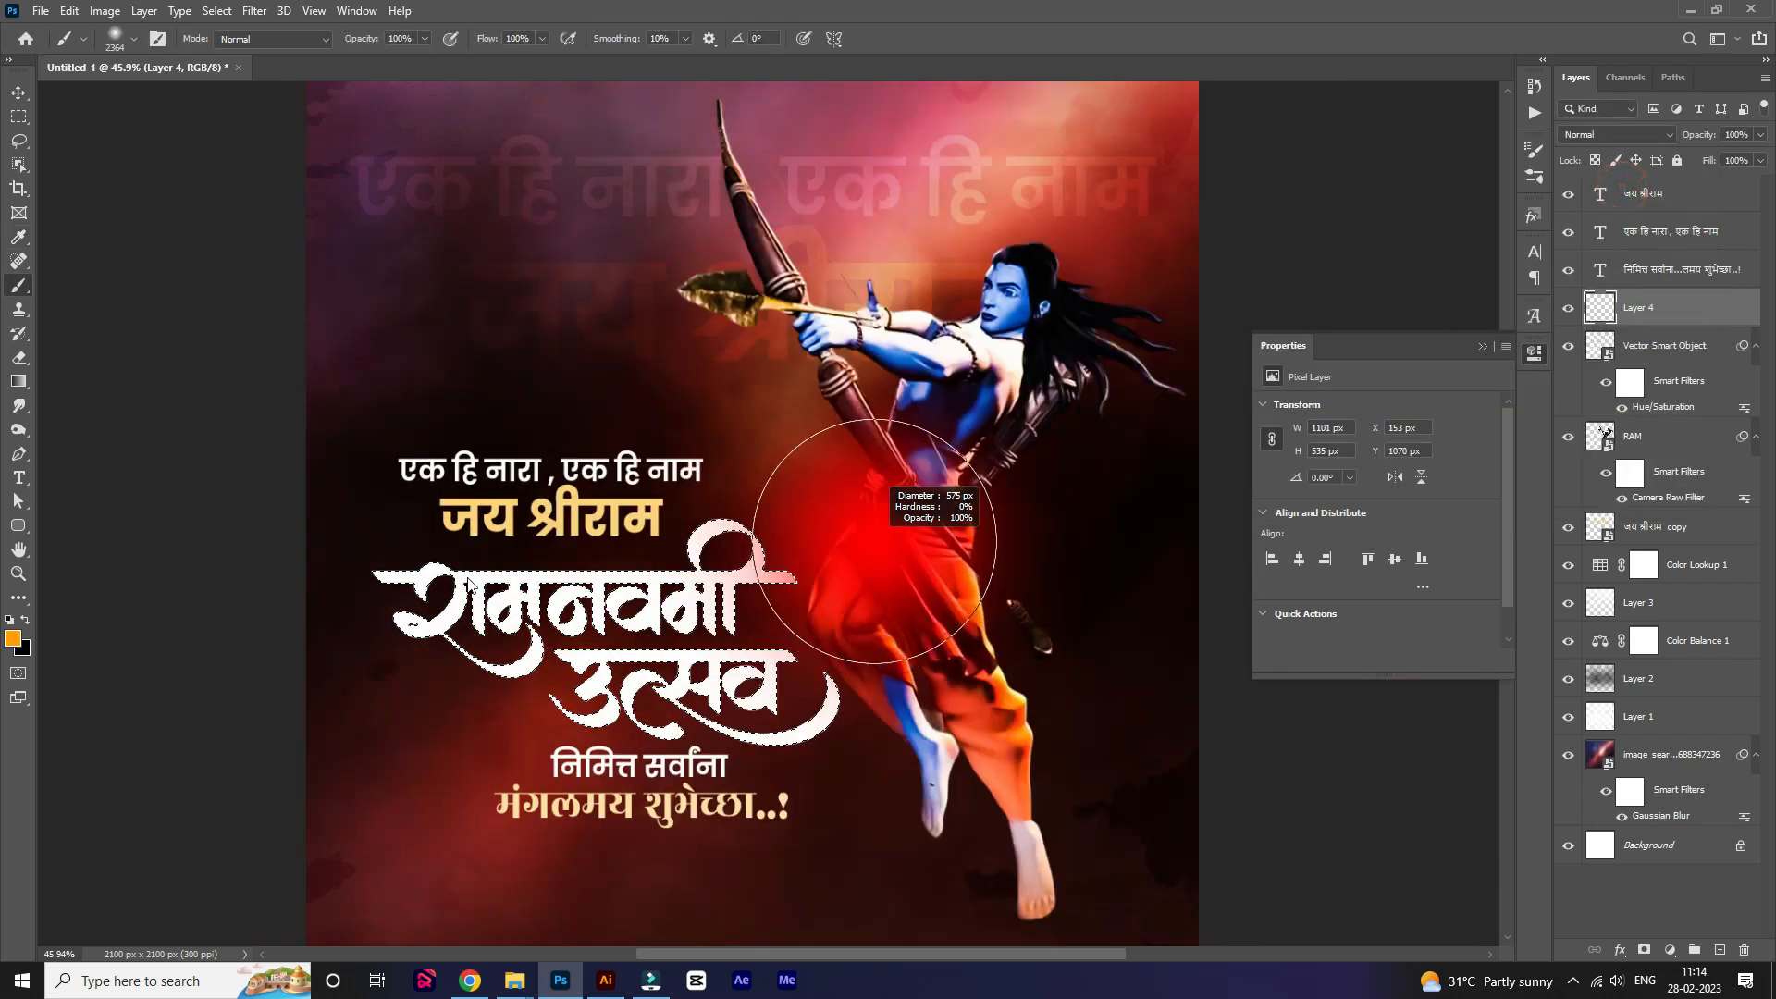
pyautogui.click(532, 561)
pyautogui.click(853, 631)
pyautogui.click(815, 783)
pyautogui.click(670, 793)
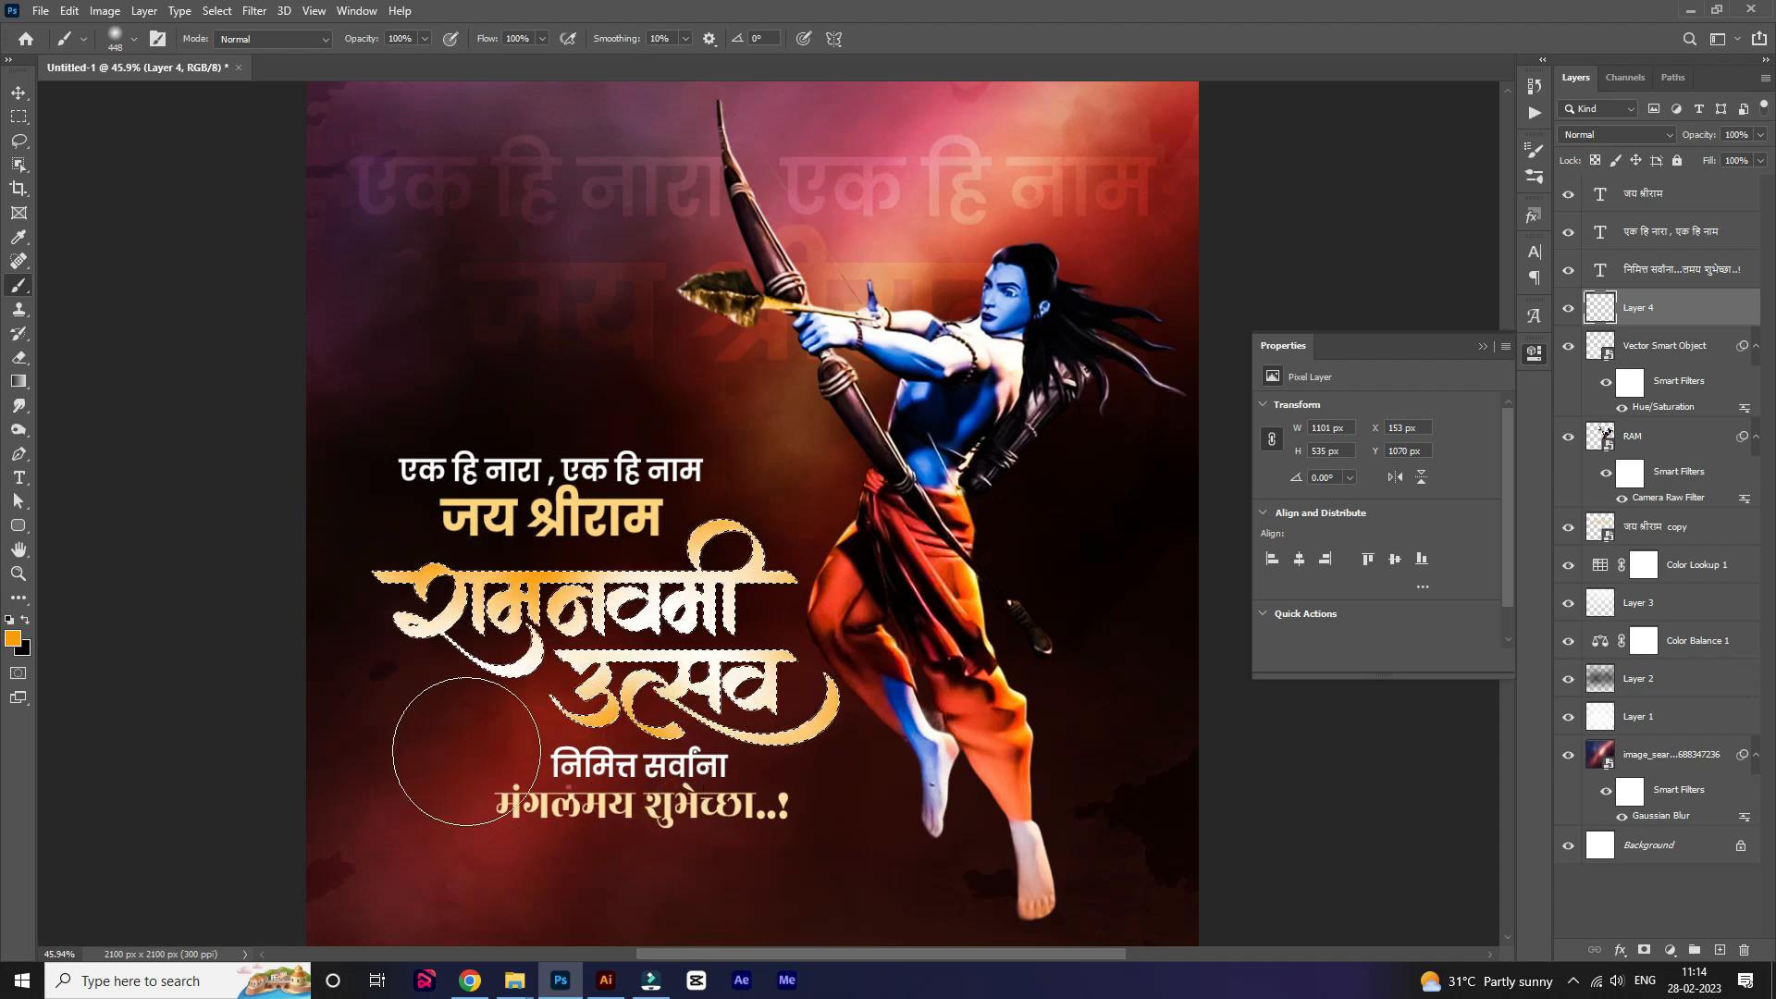
# Soften the title's orange patches by painting white over them with a smaller soft brush, and clear the selection.
pyautogui.scroll(4, 409, 744)
pyautogui.click(9, 620)
pyautogui.click(25, 621)
pyautogui.keyDown('alt'); pyautogui.rightClick(546, 546); pyautogui.keyUp('alt')
pyautogui.click(409, 555)
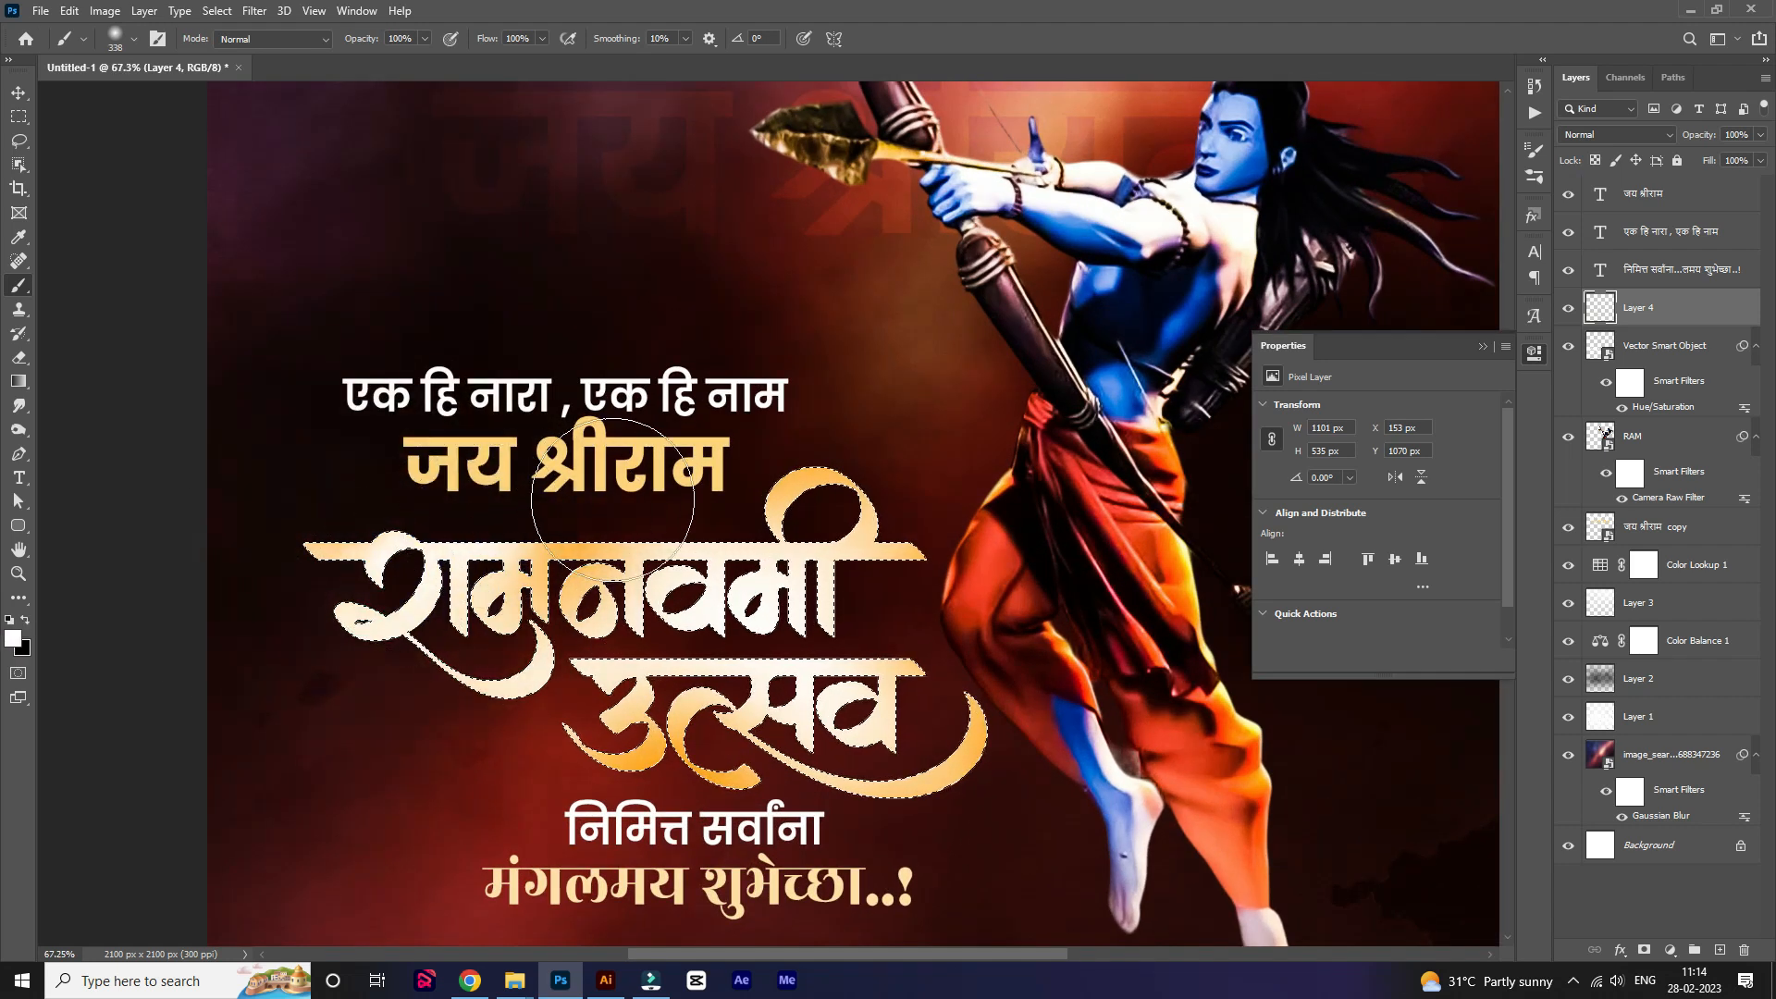
pyautogui.click(806, 447)
pyautogui.click(683, 806)
pyautogui.click(990, 786)
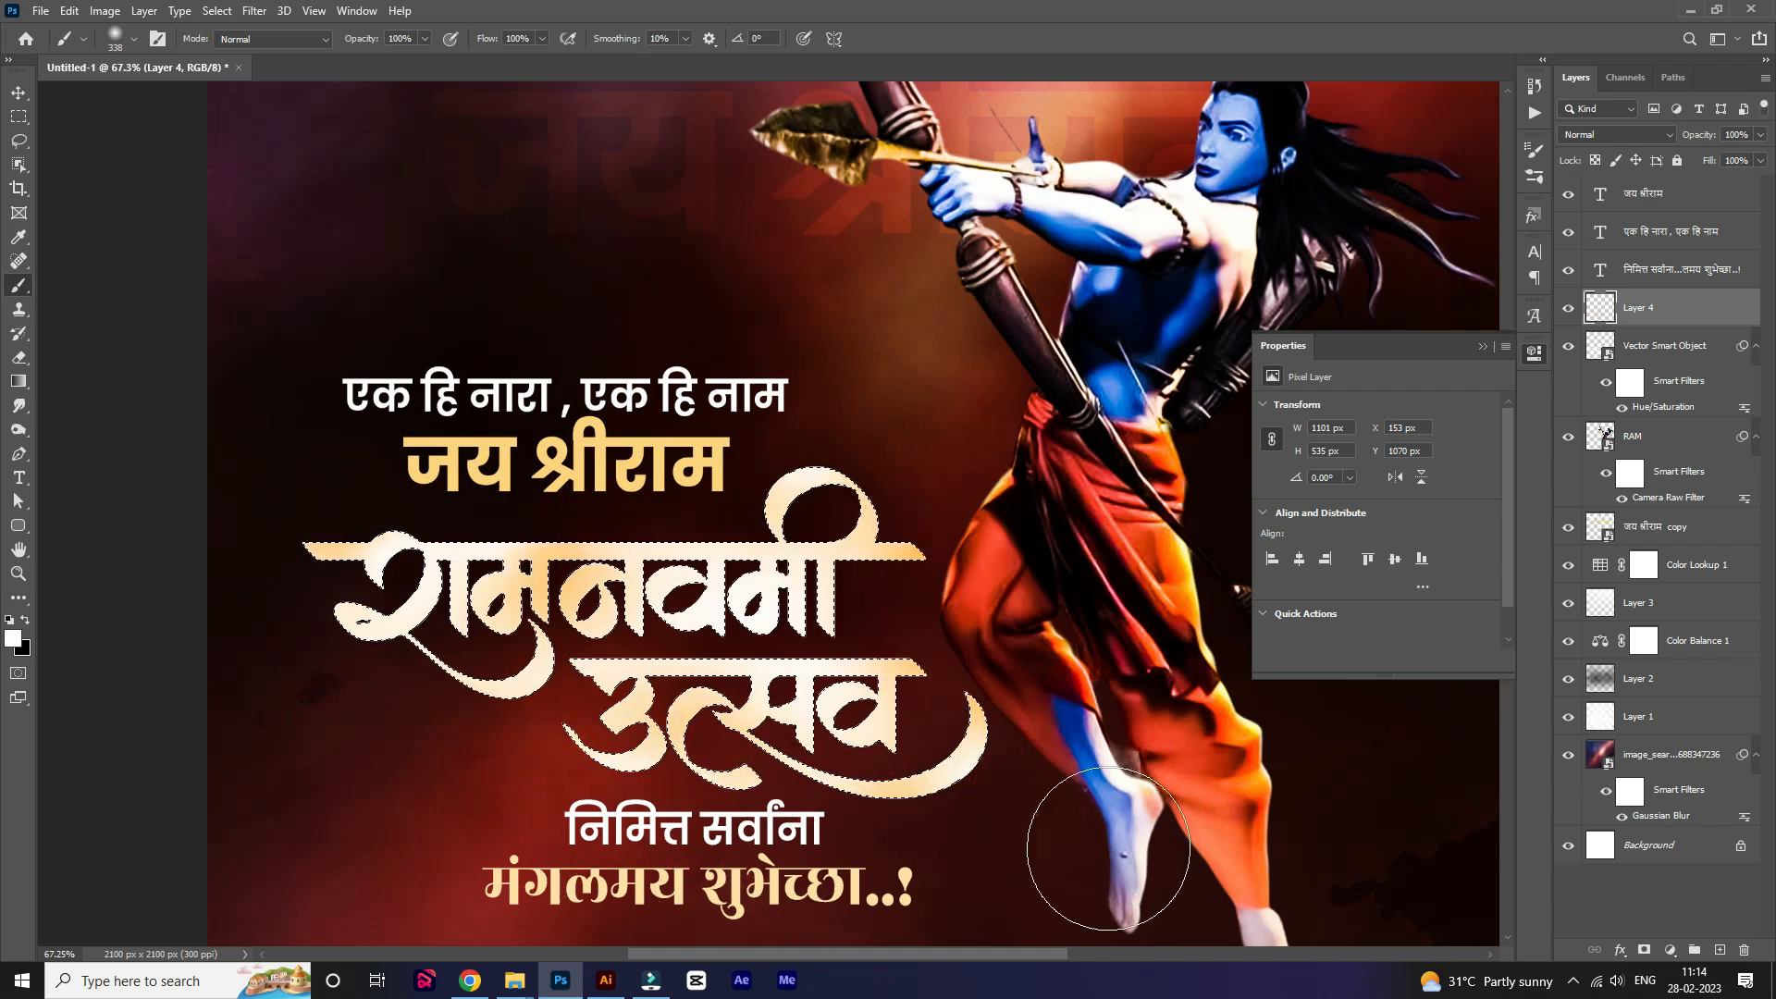
pyautogui.moveTo(1053, 829); pyautogui.dragTo(1035, 813)
pyautogui.scroll(4, 529, 642)
pyautogui.moveTo(590, 628); pyautogui.dragTo(730, 547)
pyautogui.hotkey('ctrl', 'd')
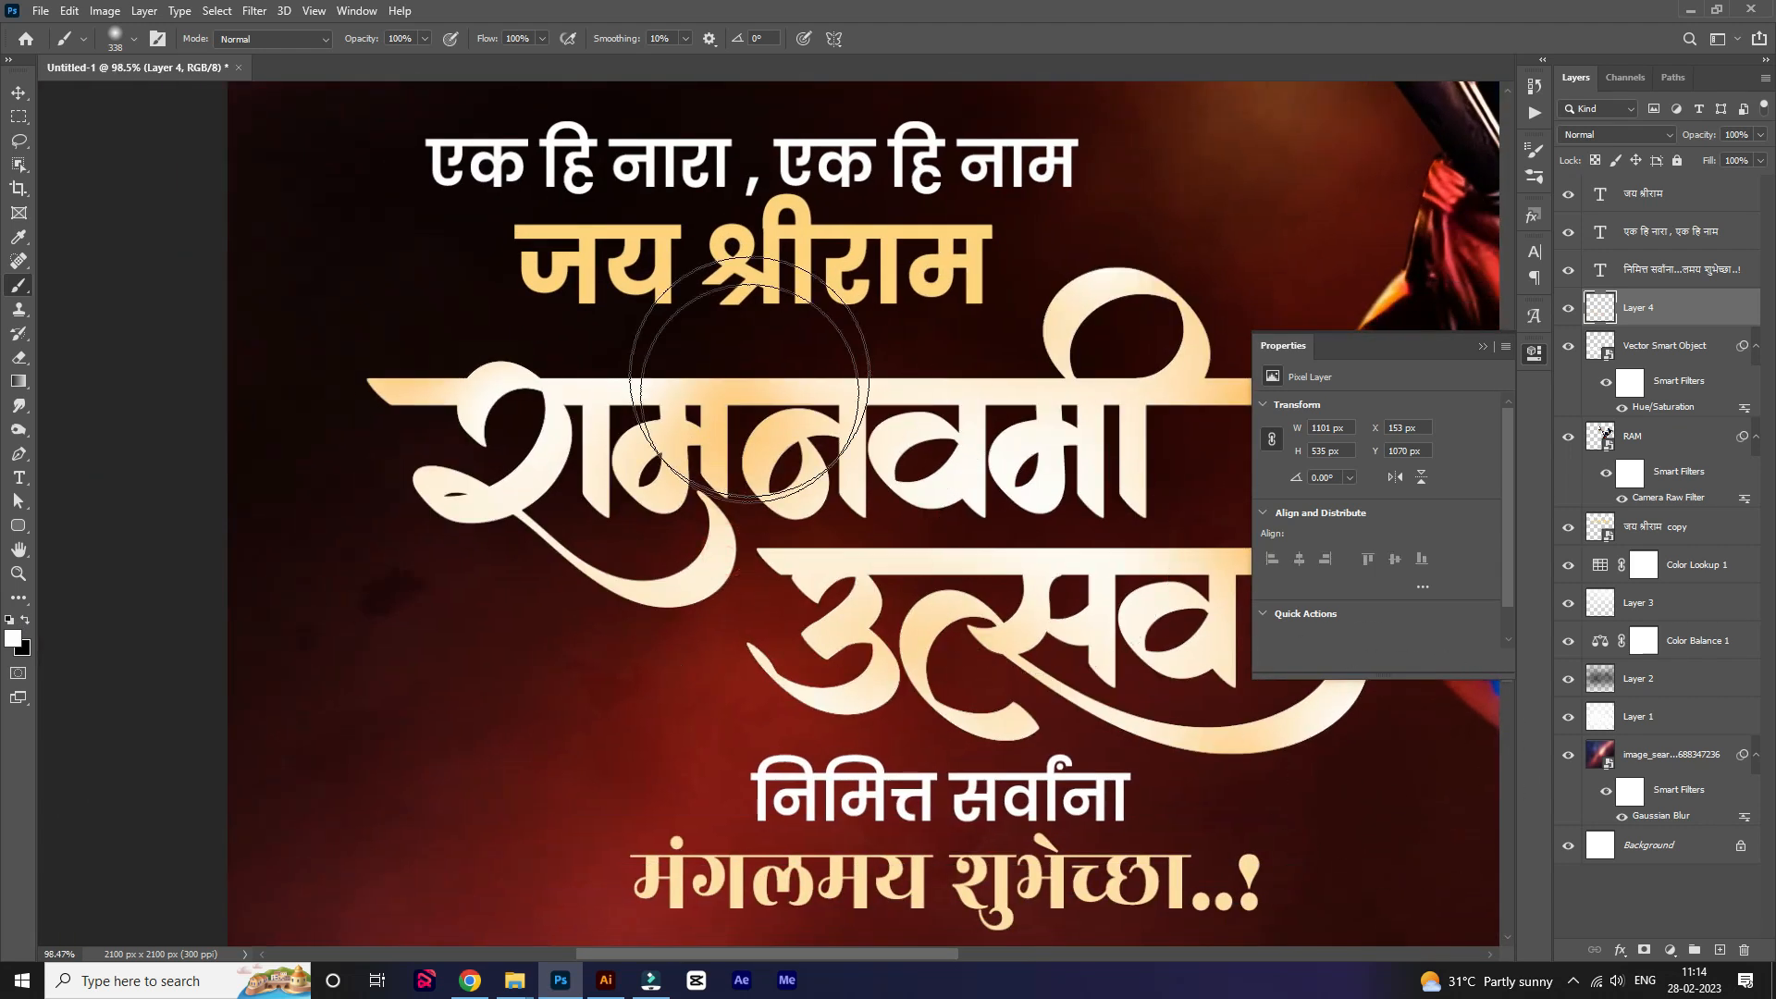
# Scale the painted title layer down slightly to about 1085 × 527 px.
pyautogui.scroll(-10, 749, 379)
pyautogui.click(16, 83)
pyautogui.scroll(8, 788, 752)
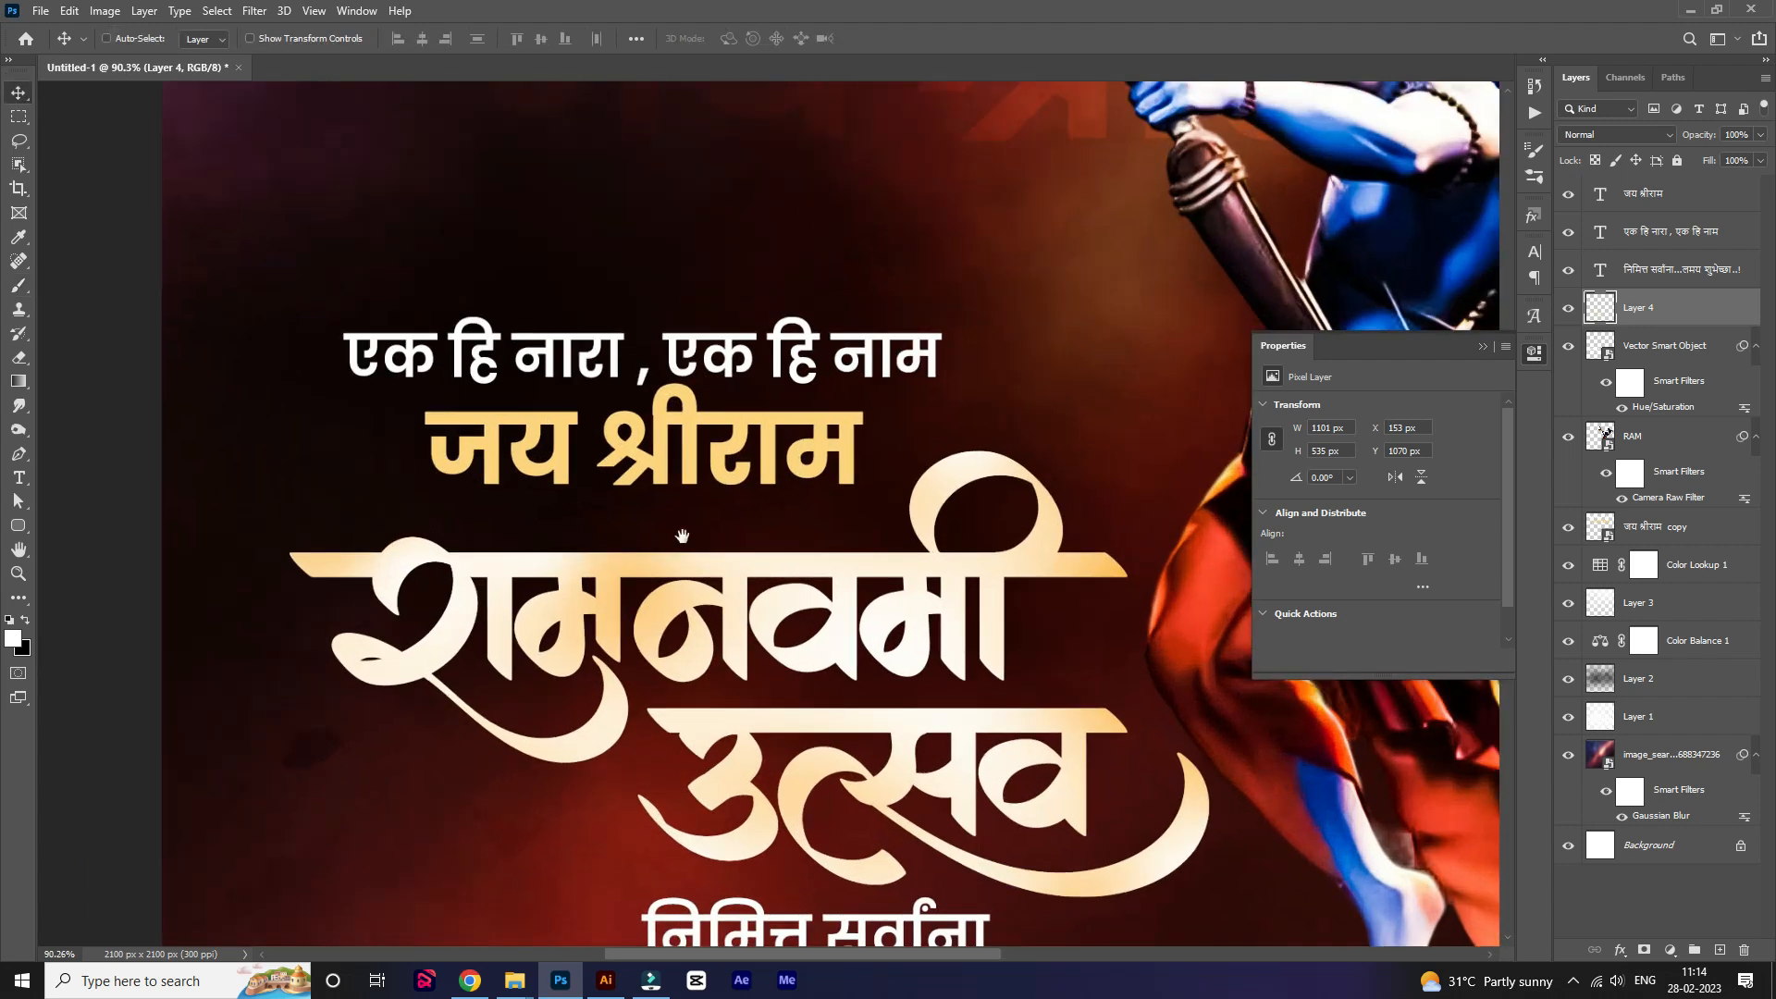
pyautogui.hotkey('ctrl', 't')
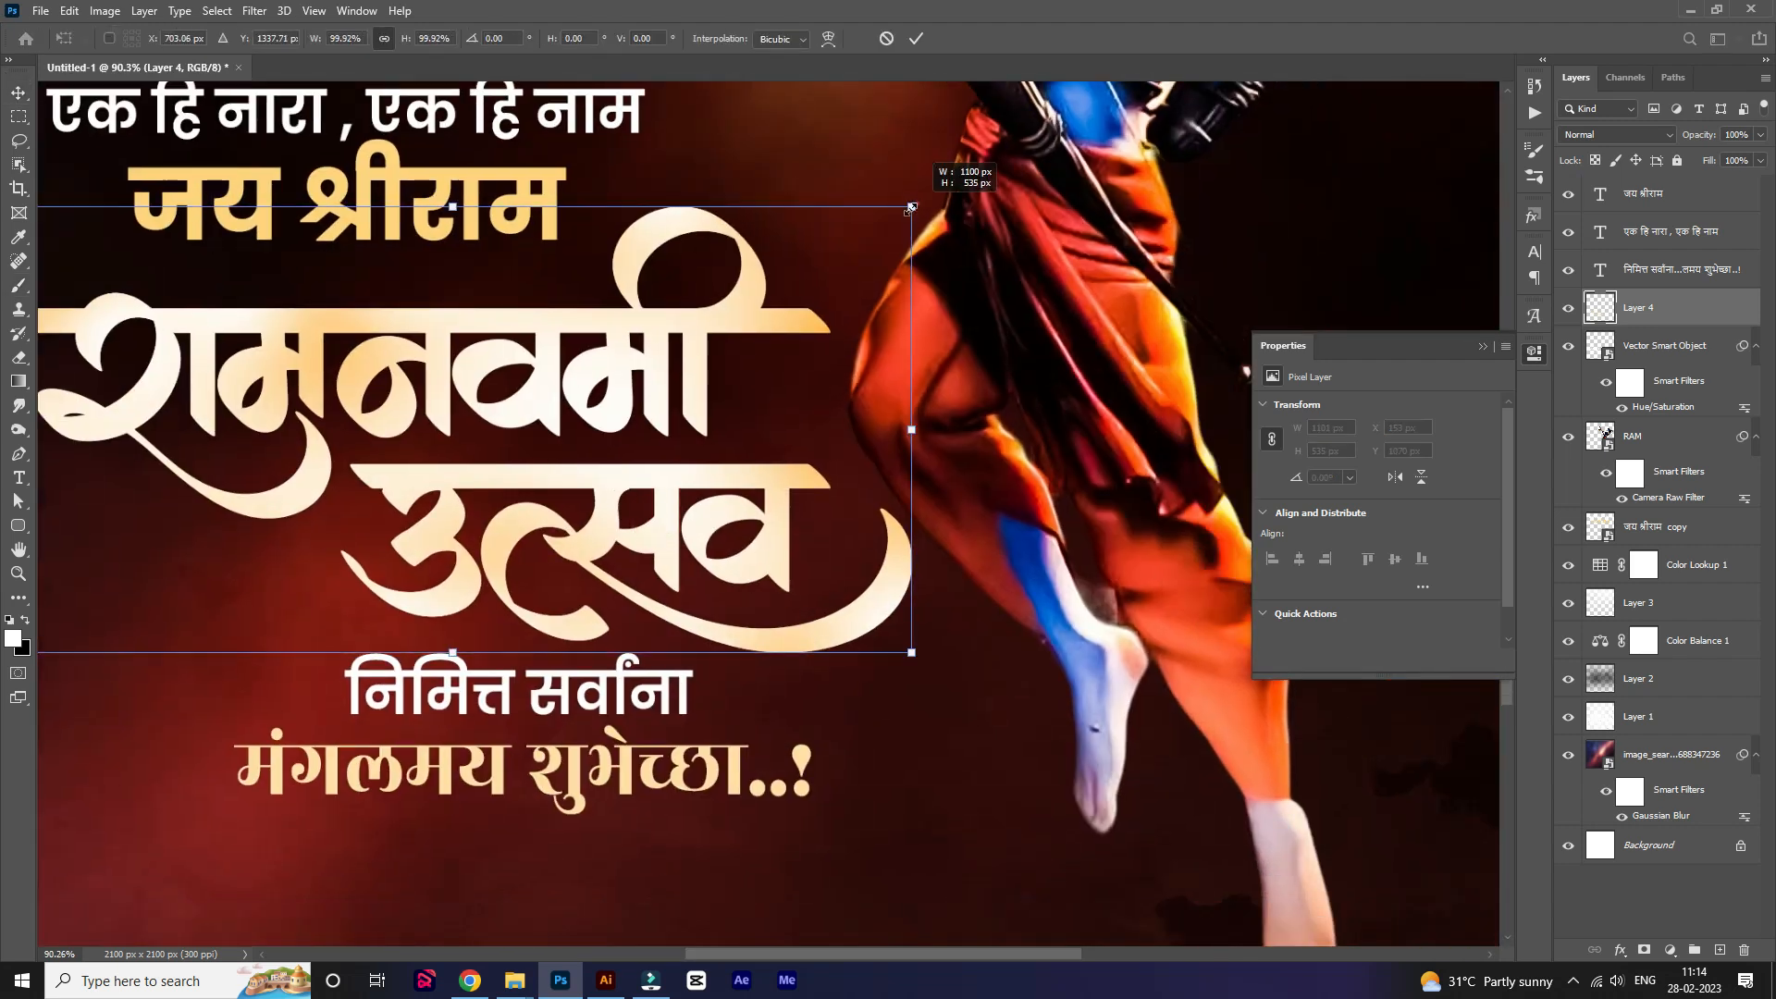
pyautogui.moveTo(911, 207); pyautogui.dragTo(899, 212)
pyautogui.press('Return')
# Set the painted title layer's blend mode to Hard Light.
pyautogui.moveTo(706, 477); pyautogui.dragTo(872, 569)
pyautogui.click(1614, 134)
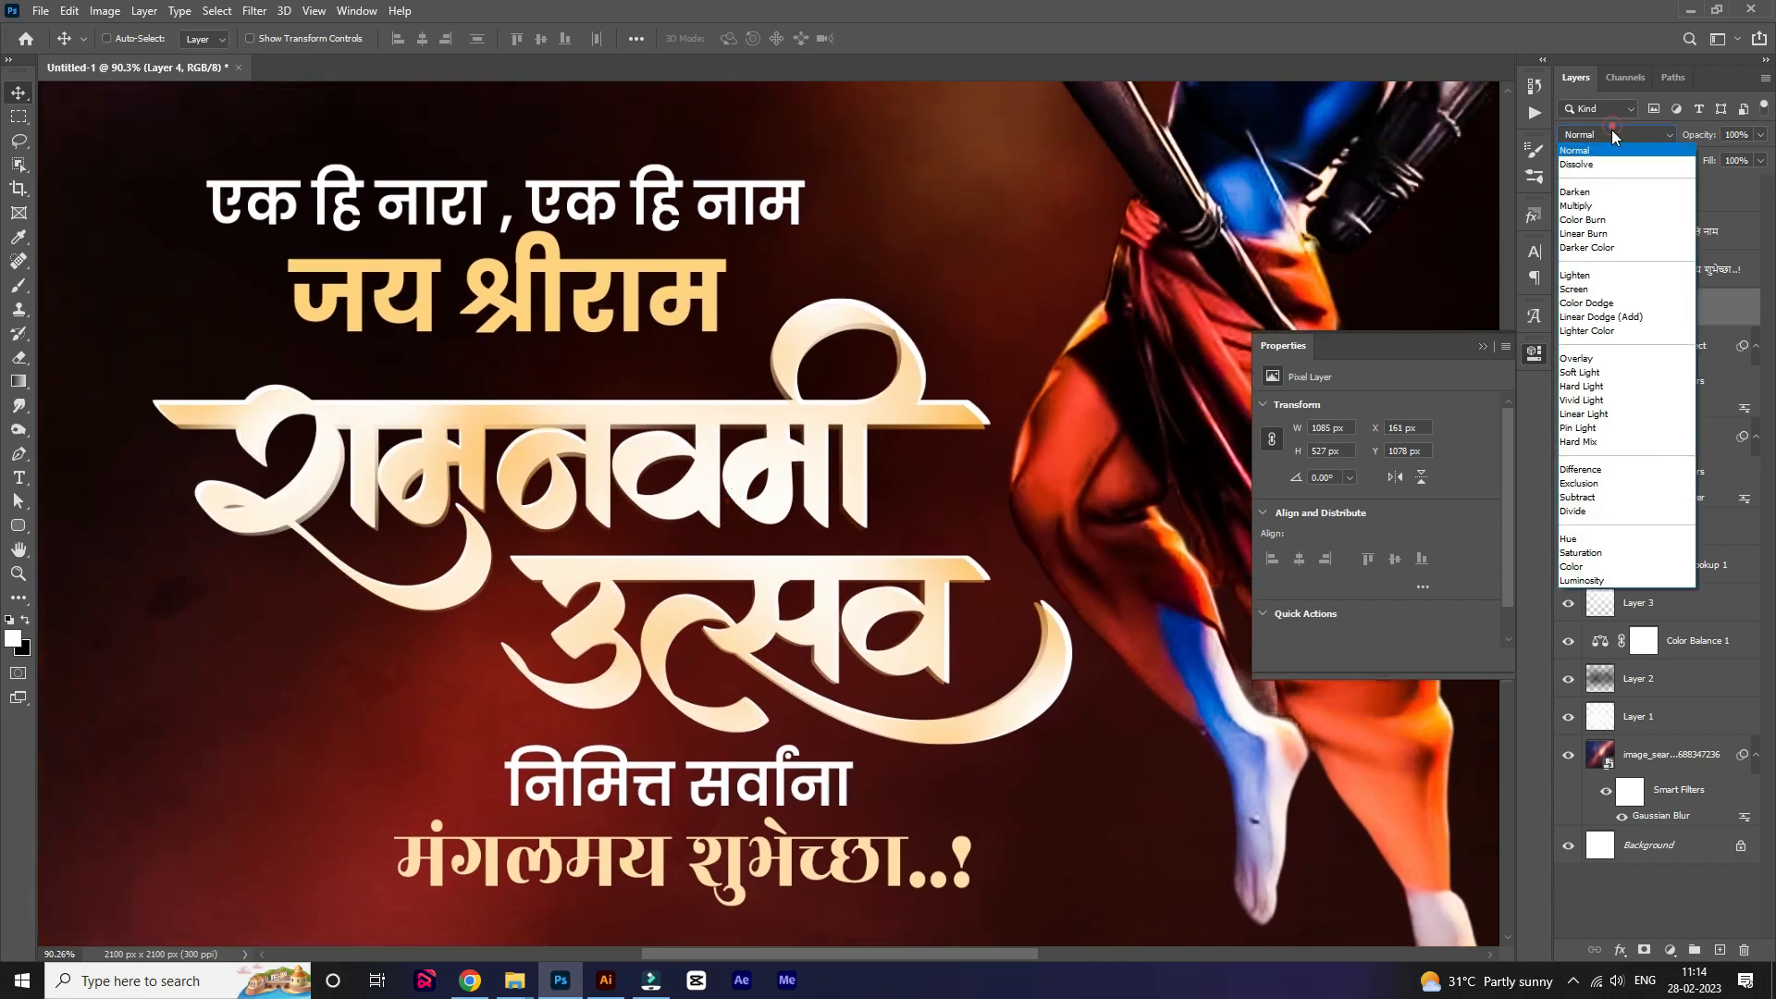
pyautogui.click(1660, 390)
# Add a white Color Dodge Inner Shadow to Layer 4 with 100% opacity, 3 px distance and 9 px size.
pyautogui.scroll(-2, 879, 474)
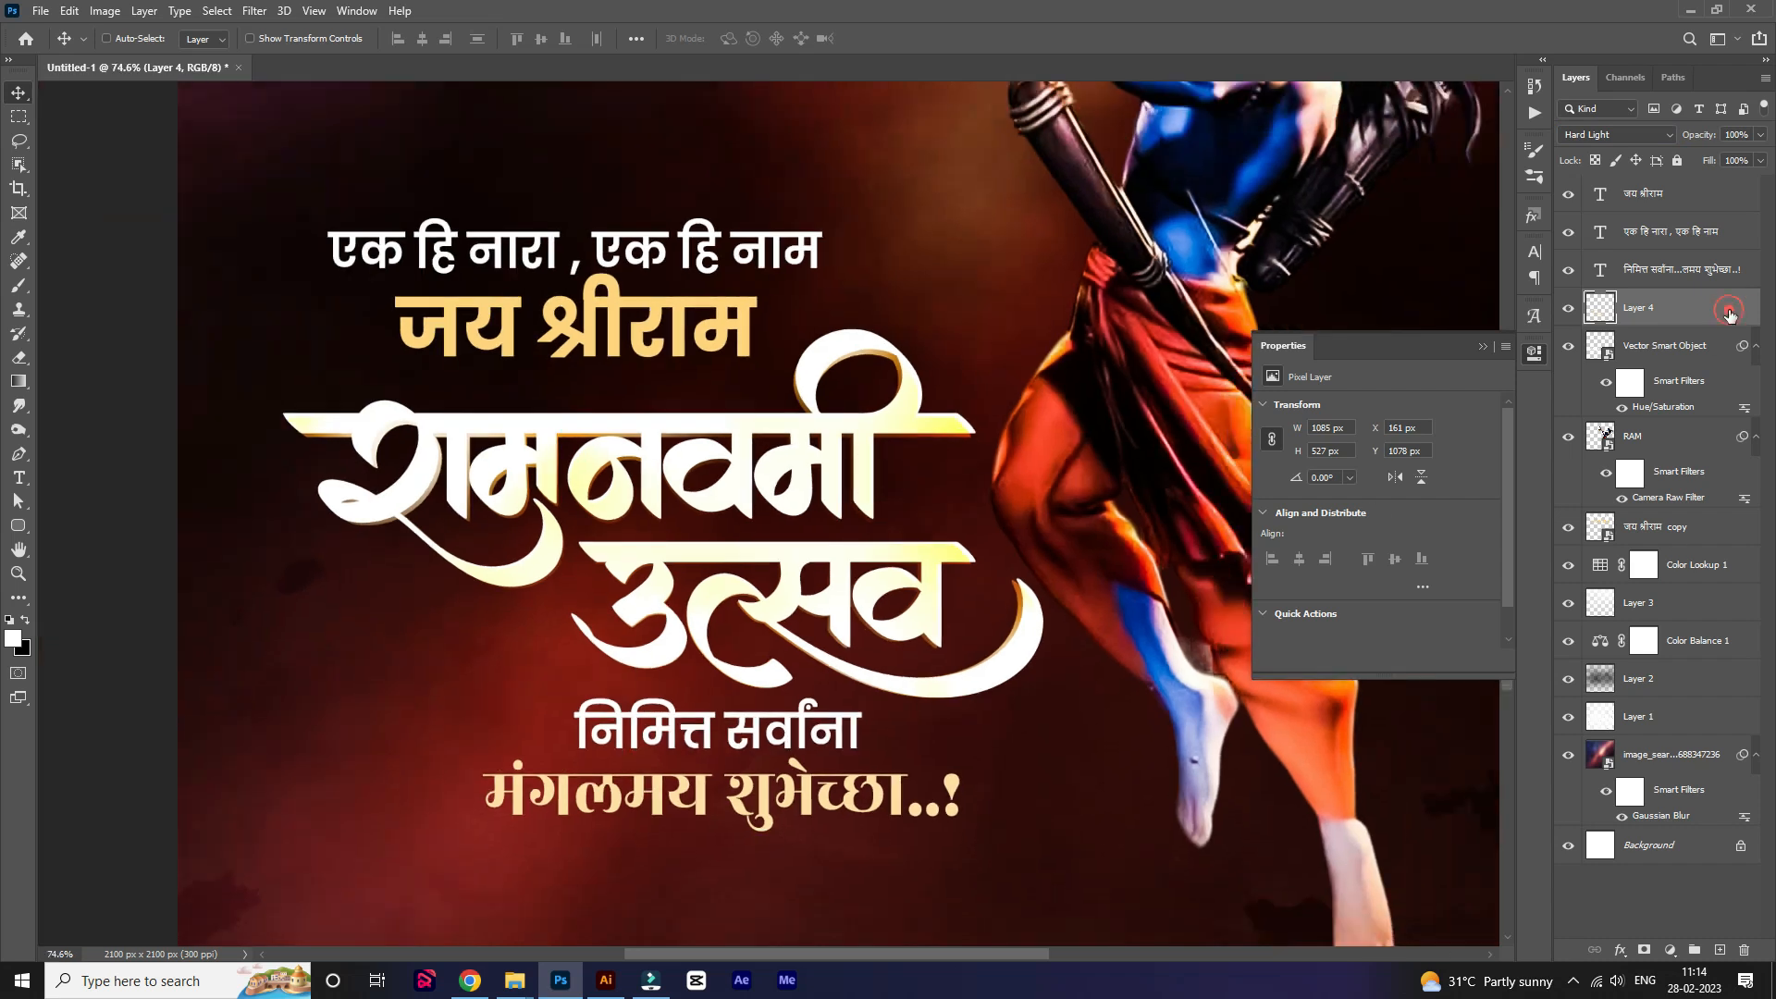
pyautogui.doubleClick(1728, 312)
pyautogui.click(1168, 520)
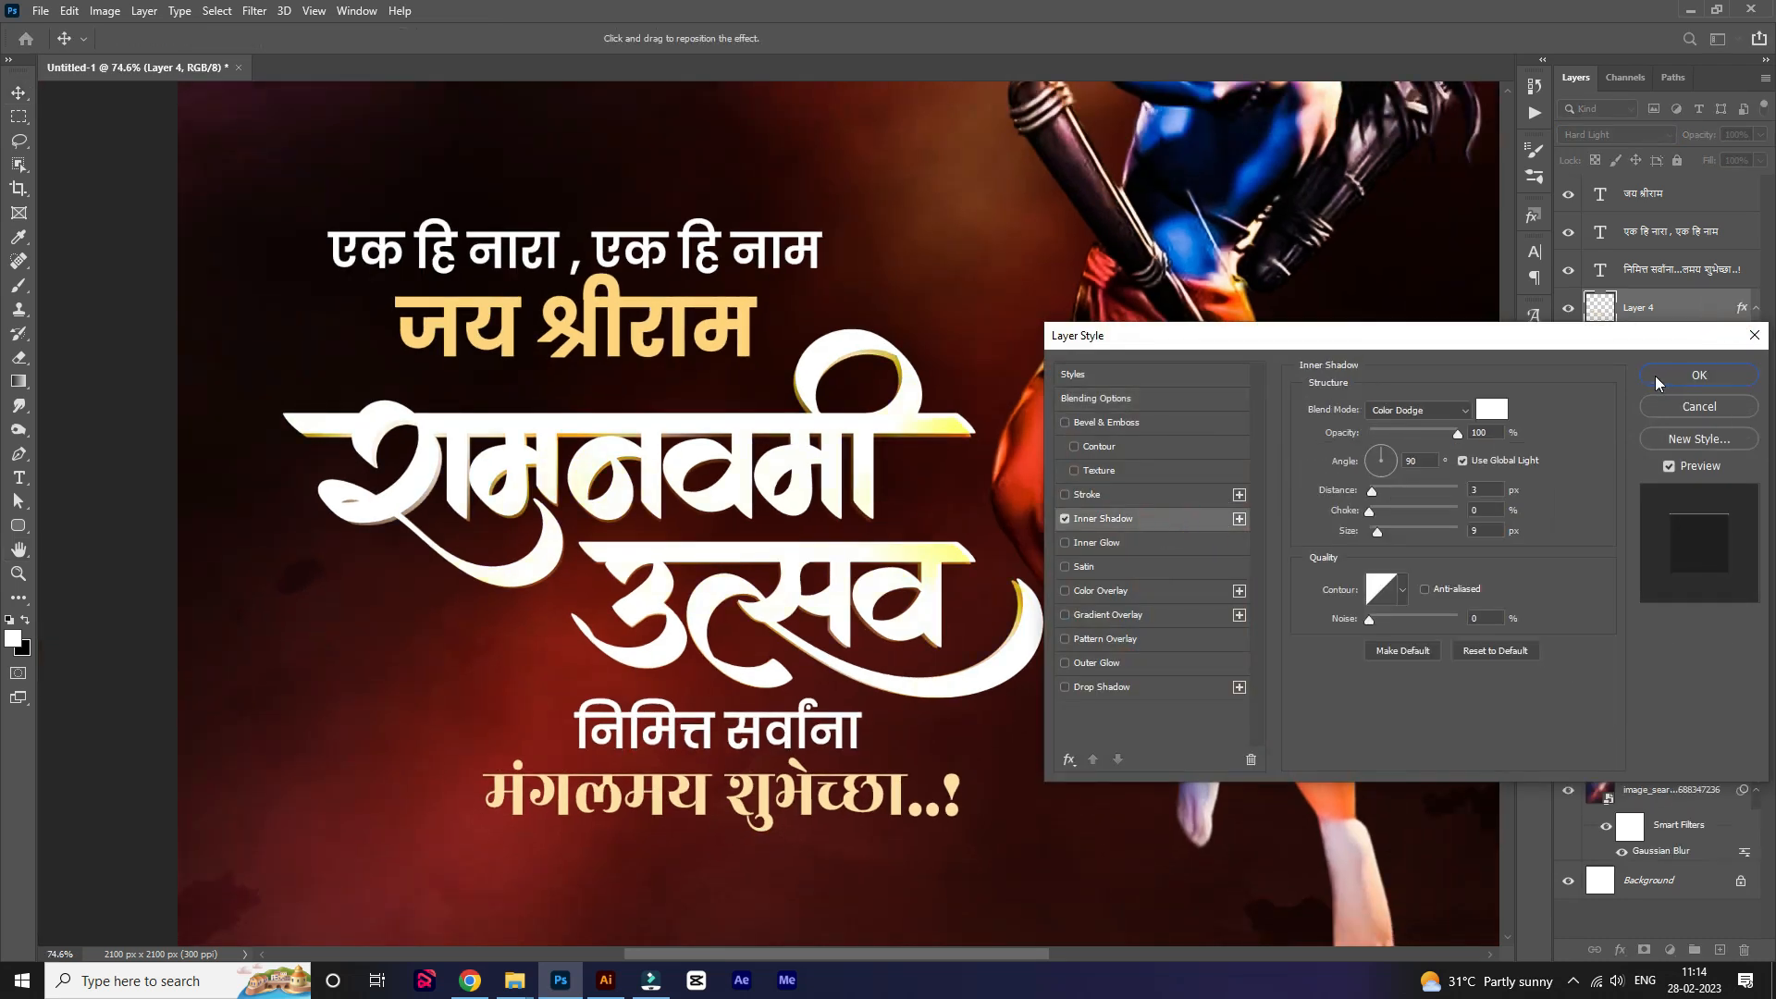
pyautogui.click(1702, 374)
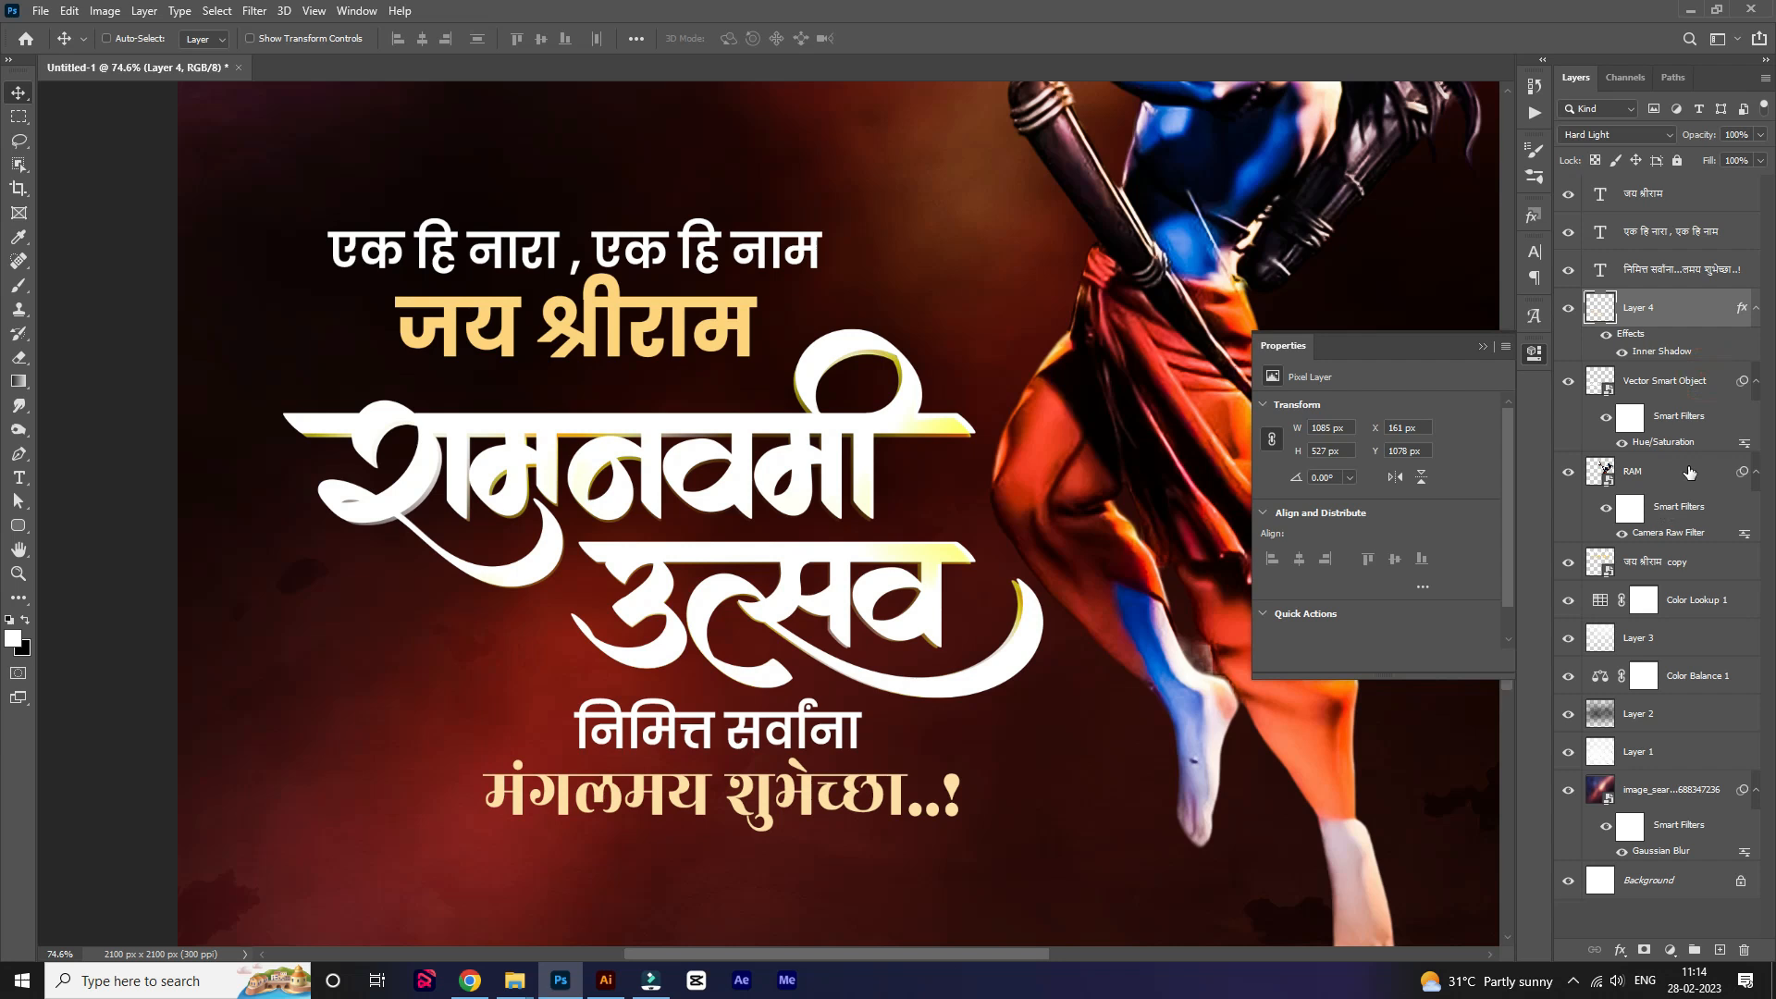
# Add a black Multiply Drop Shadow to the title smart object with 35% opacity, 11 px distance and 24 px size.
pyautogui.doubleClick(1729, 396)
pyautogui.click(1136, 692)
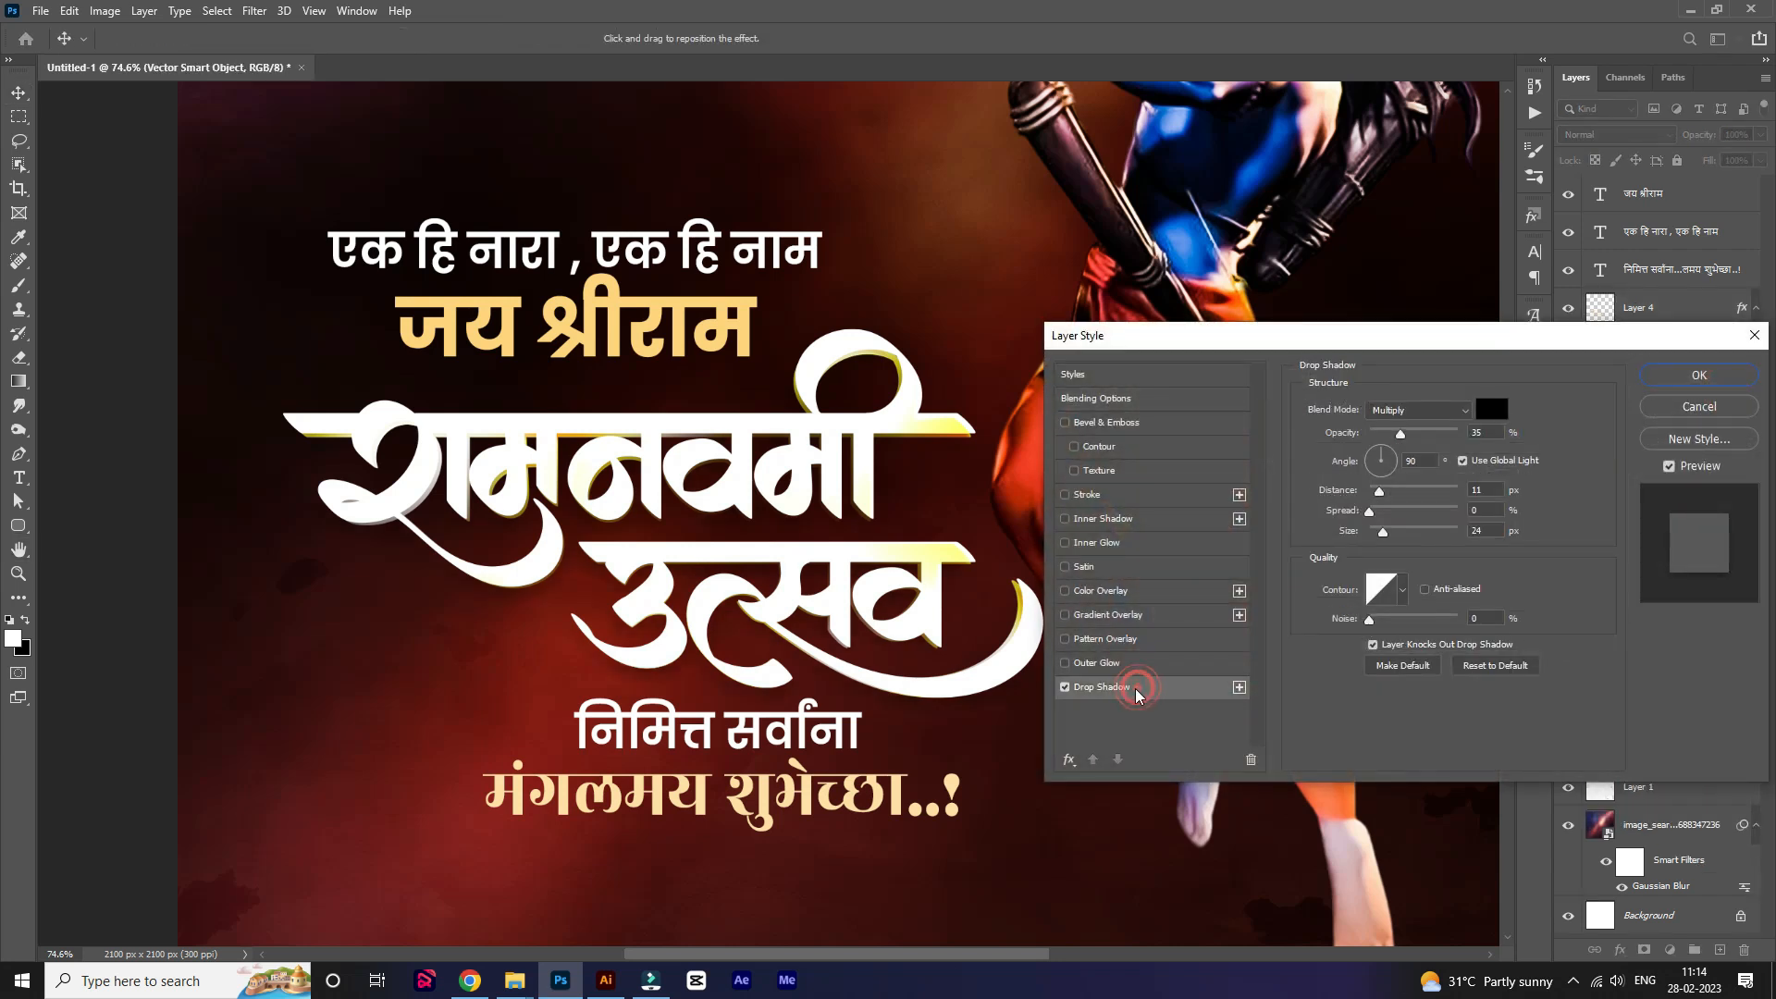
pyautogui.click(1699, 375)
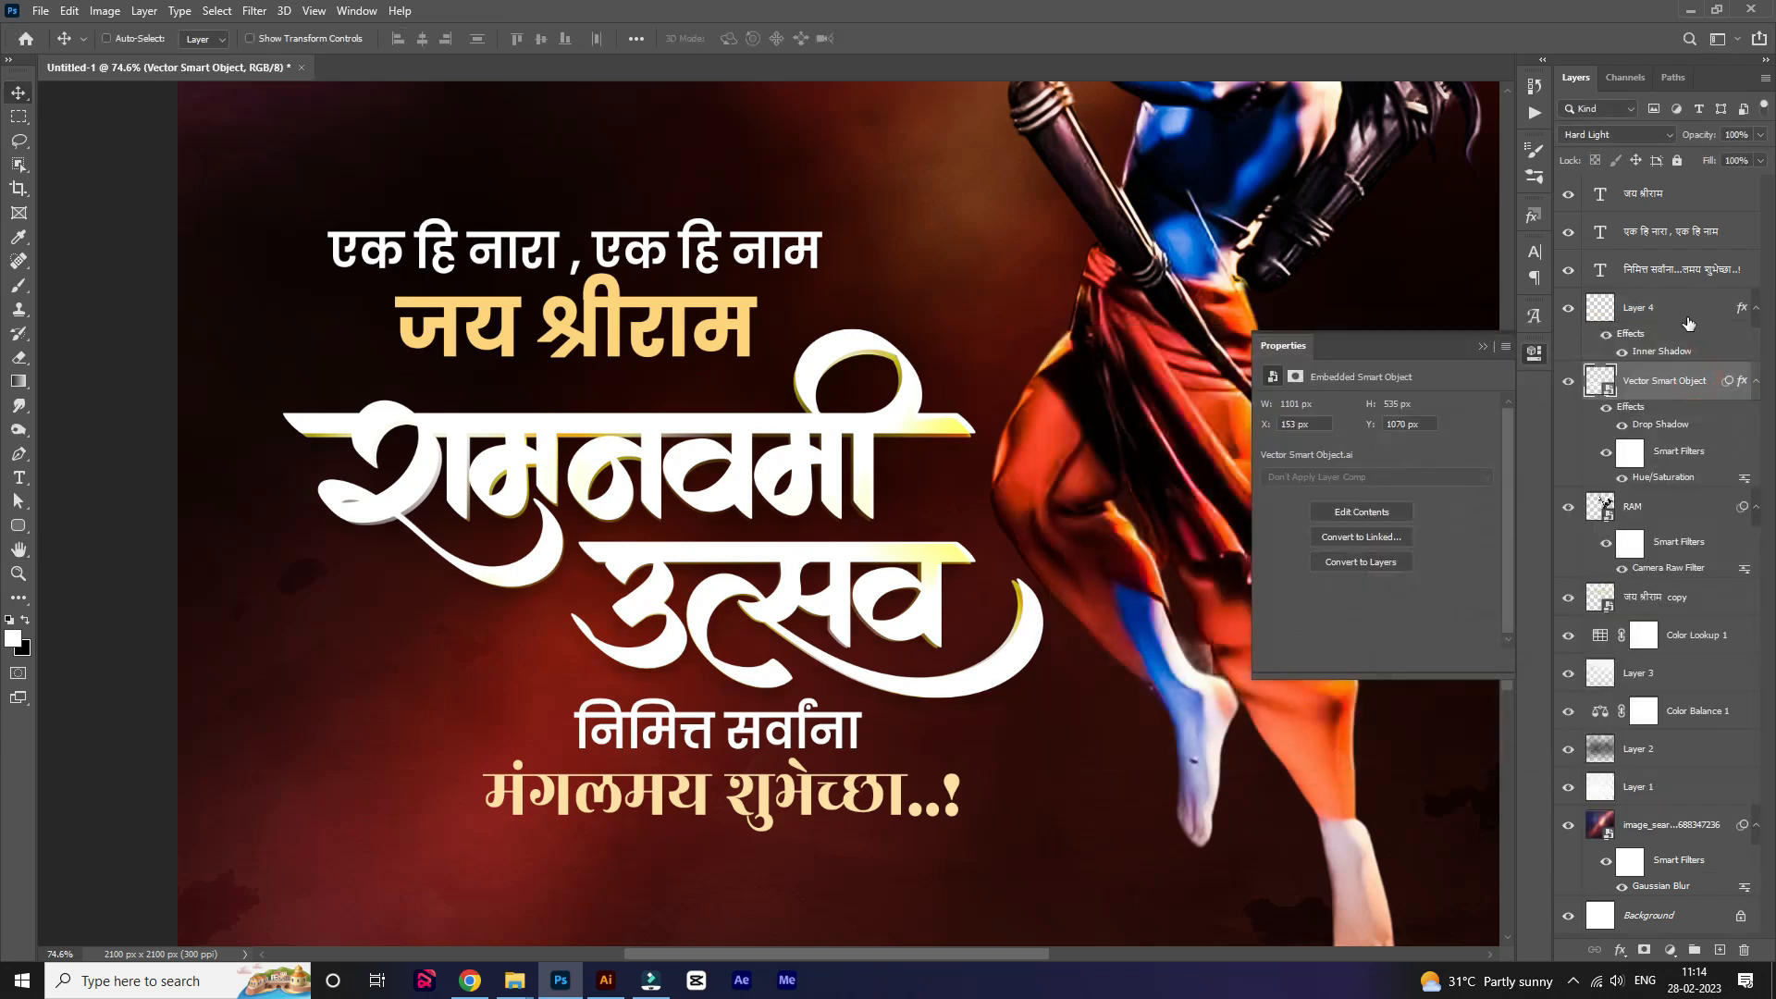
# Shift Layer 4's hue to -23 and change its blend mode to Linear Burn.
pyautogui.click(1688, 323)
pyautogui.scroll(2, 754, 507)
pyautogui.hotkey('ctrl', 'u')
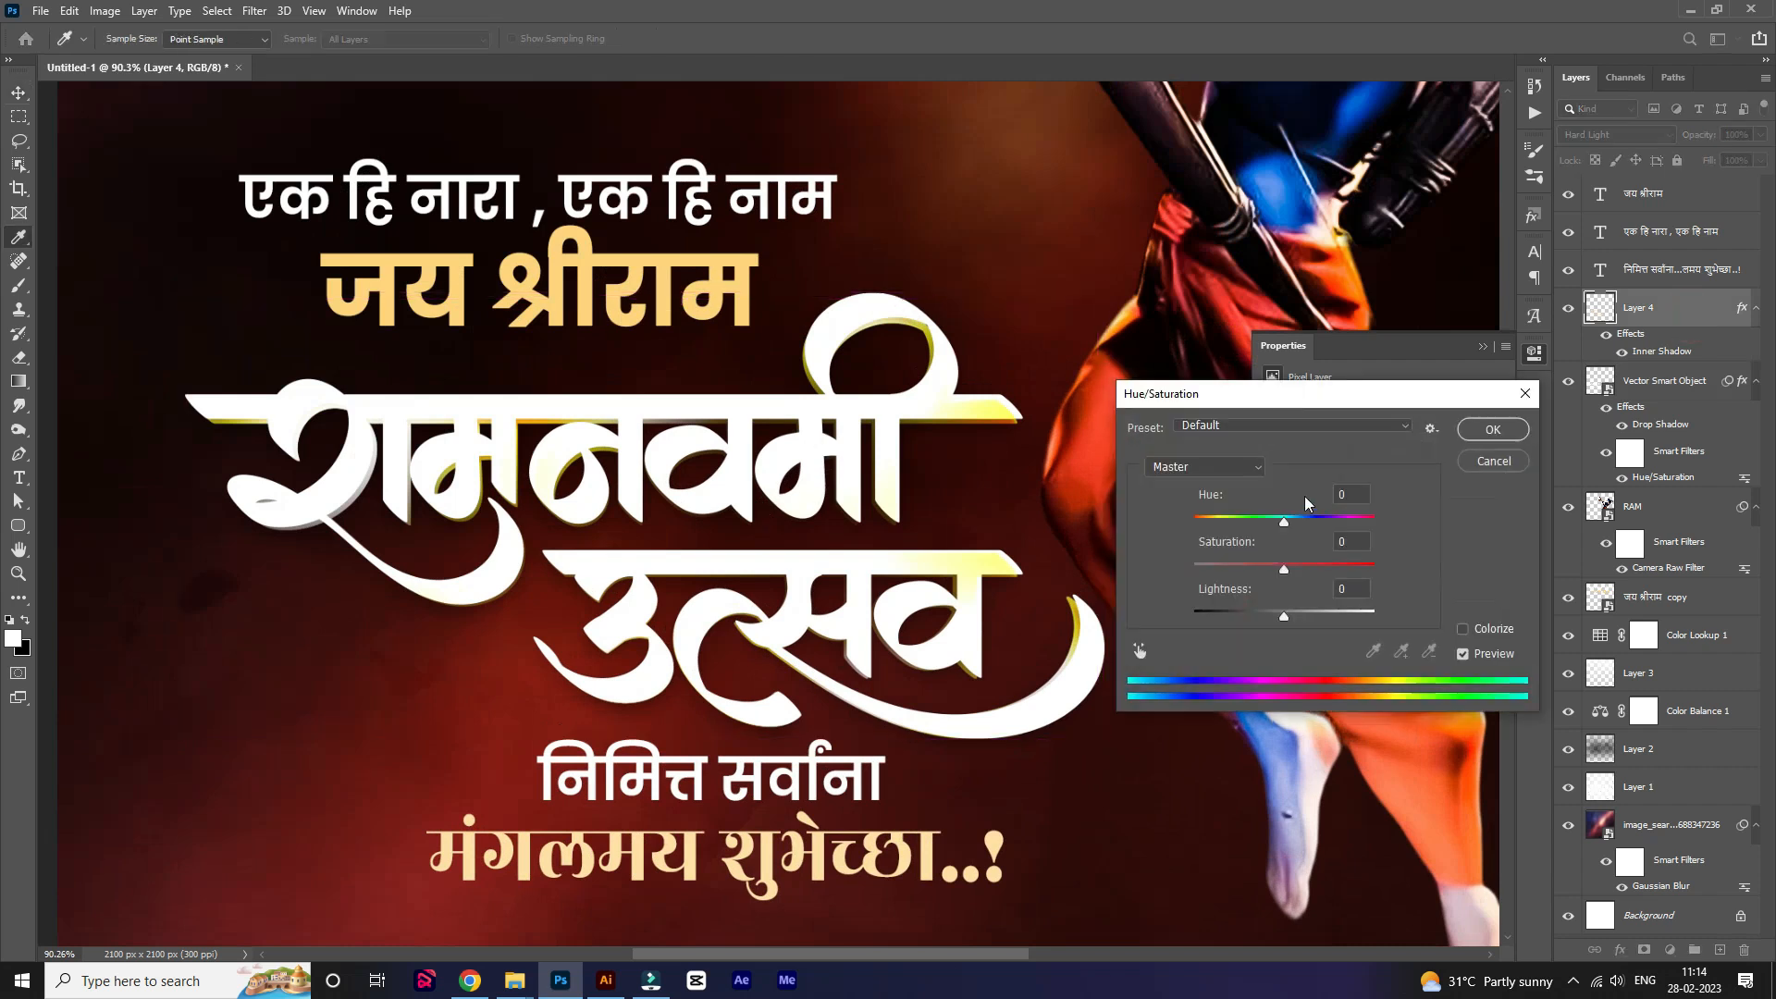
pyautogui.click(1263, 521)
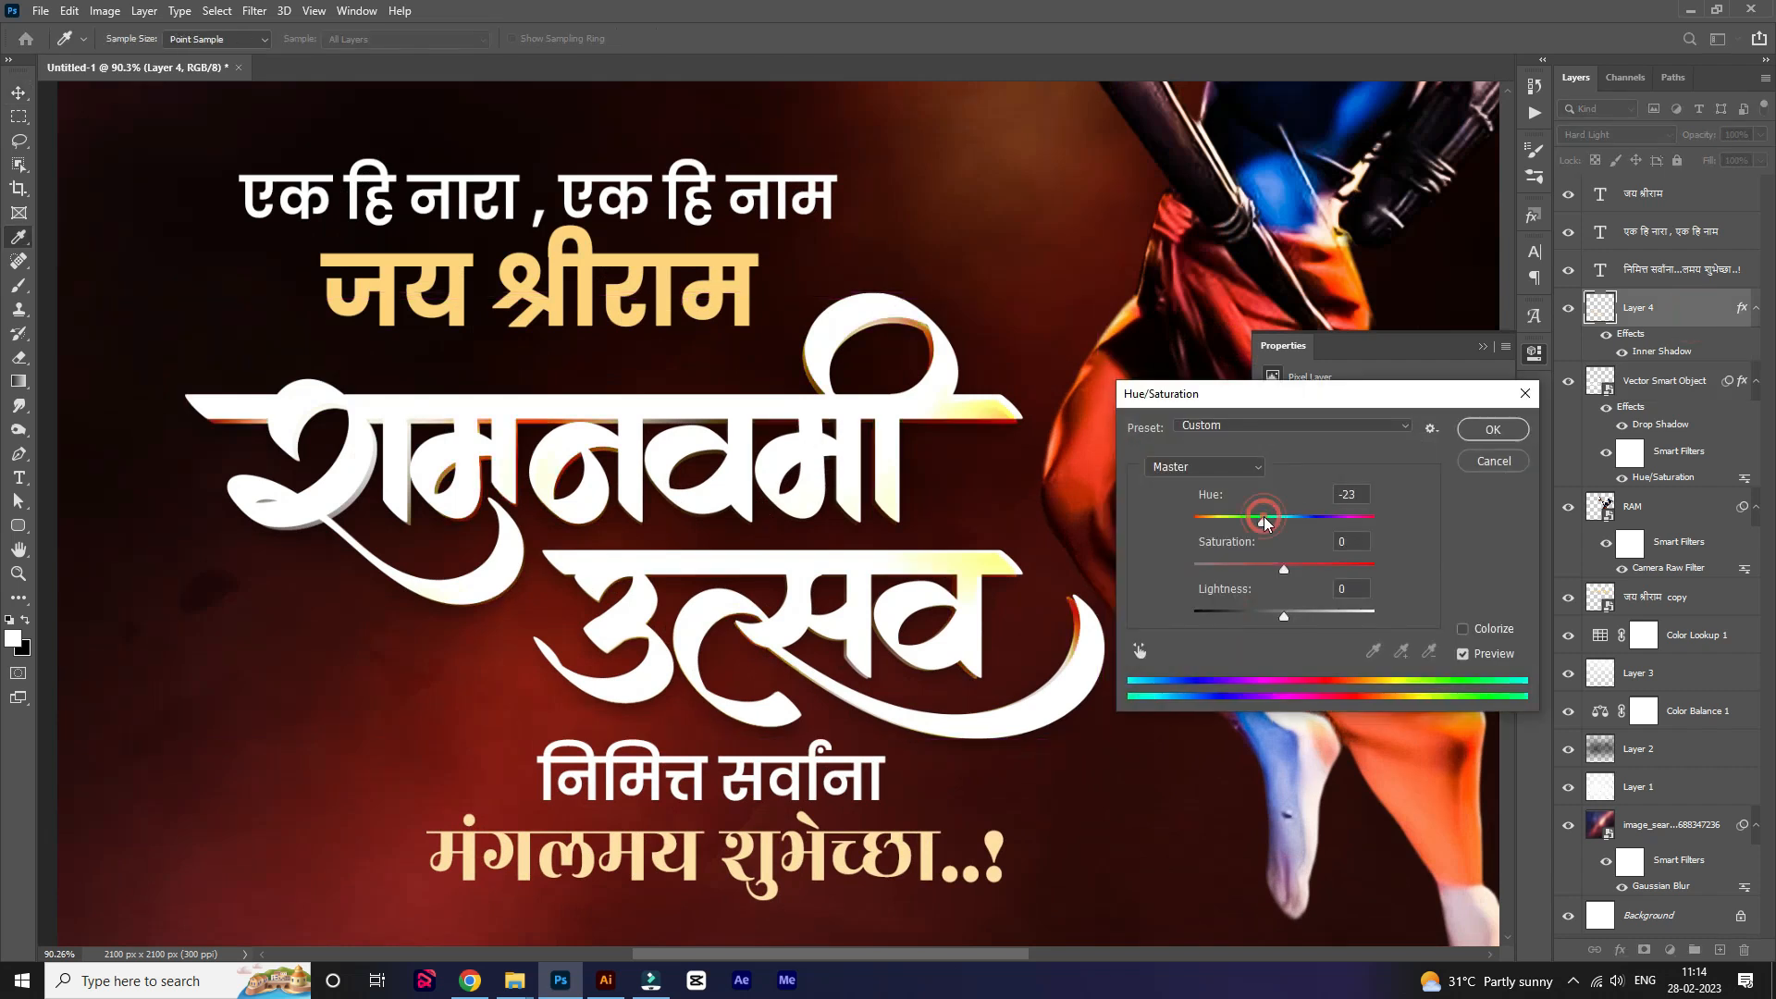
pyautogui.click(1471, 431)
pyautogui.click(1614, 134)
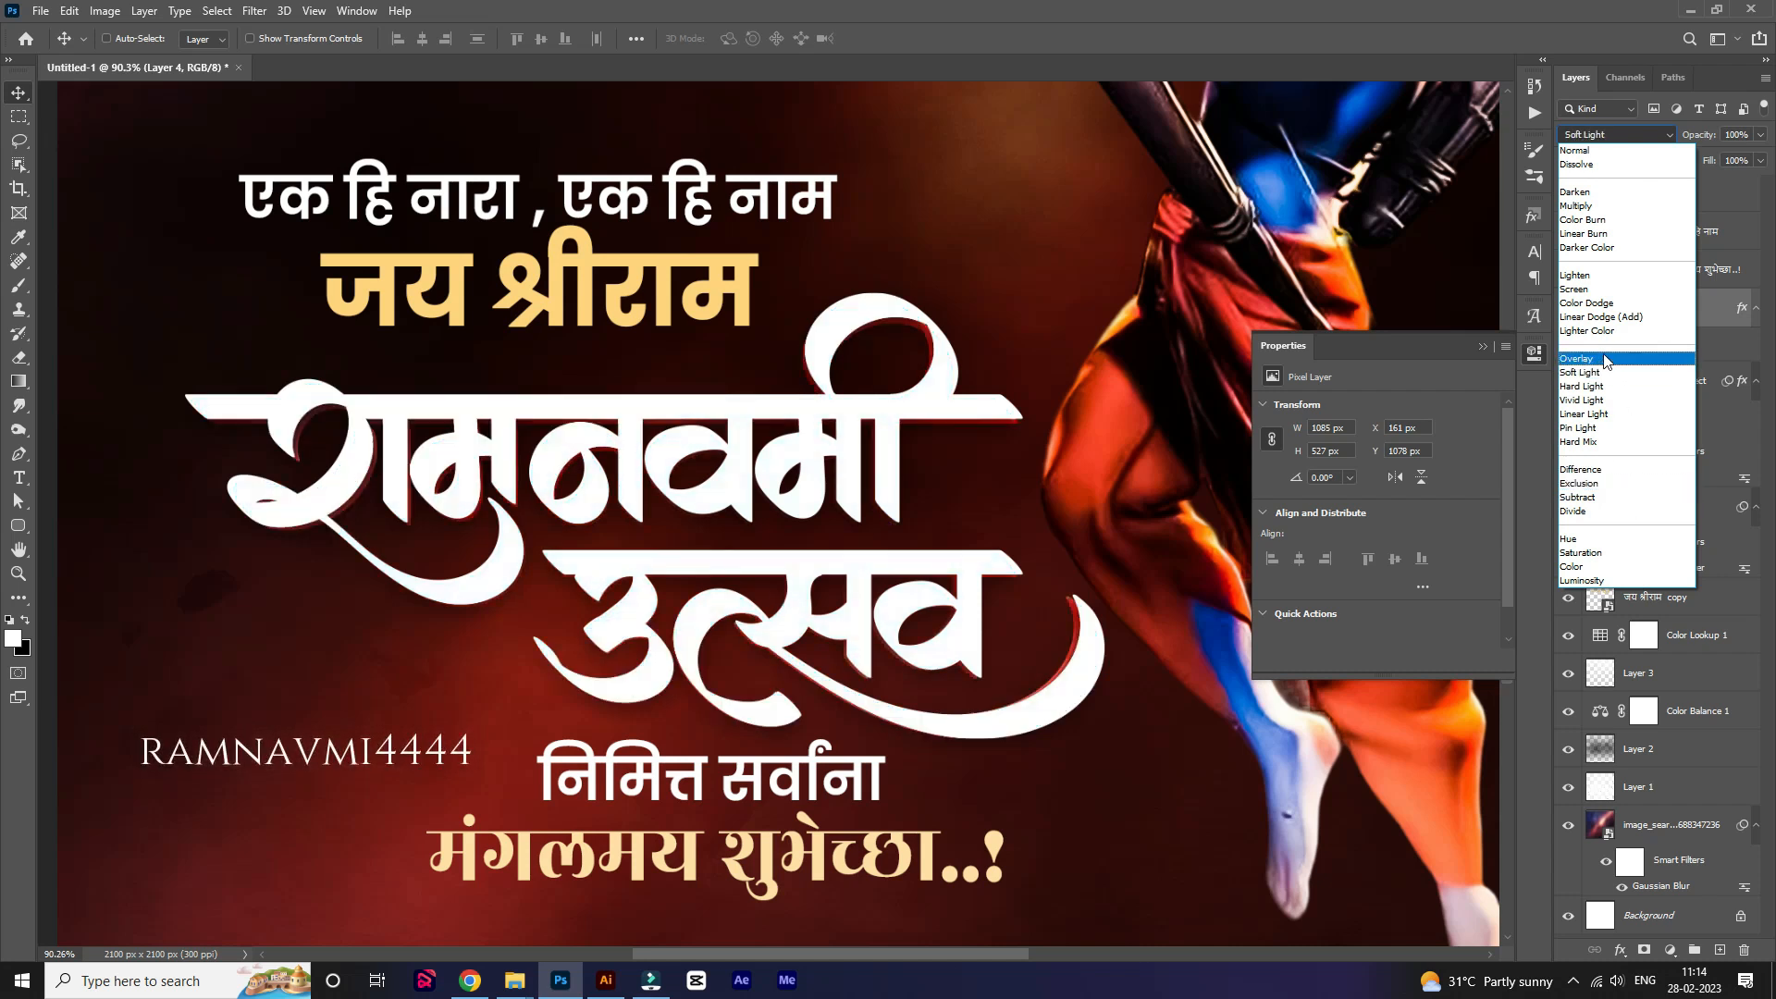
pyautogui.click(1601, 235)
# Shift the hue of the painted title layer by +5.
pyautogui.scroll(-5, 638, 647)
pyautogui.scroll(3, 629, 656)
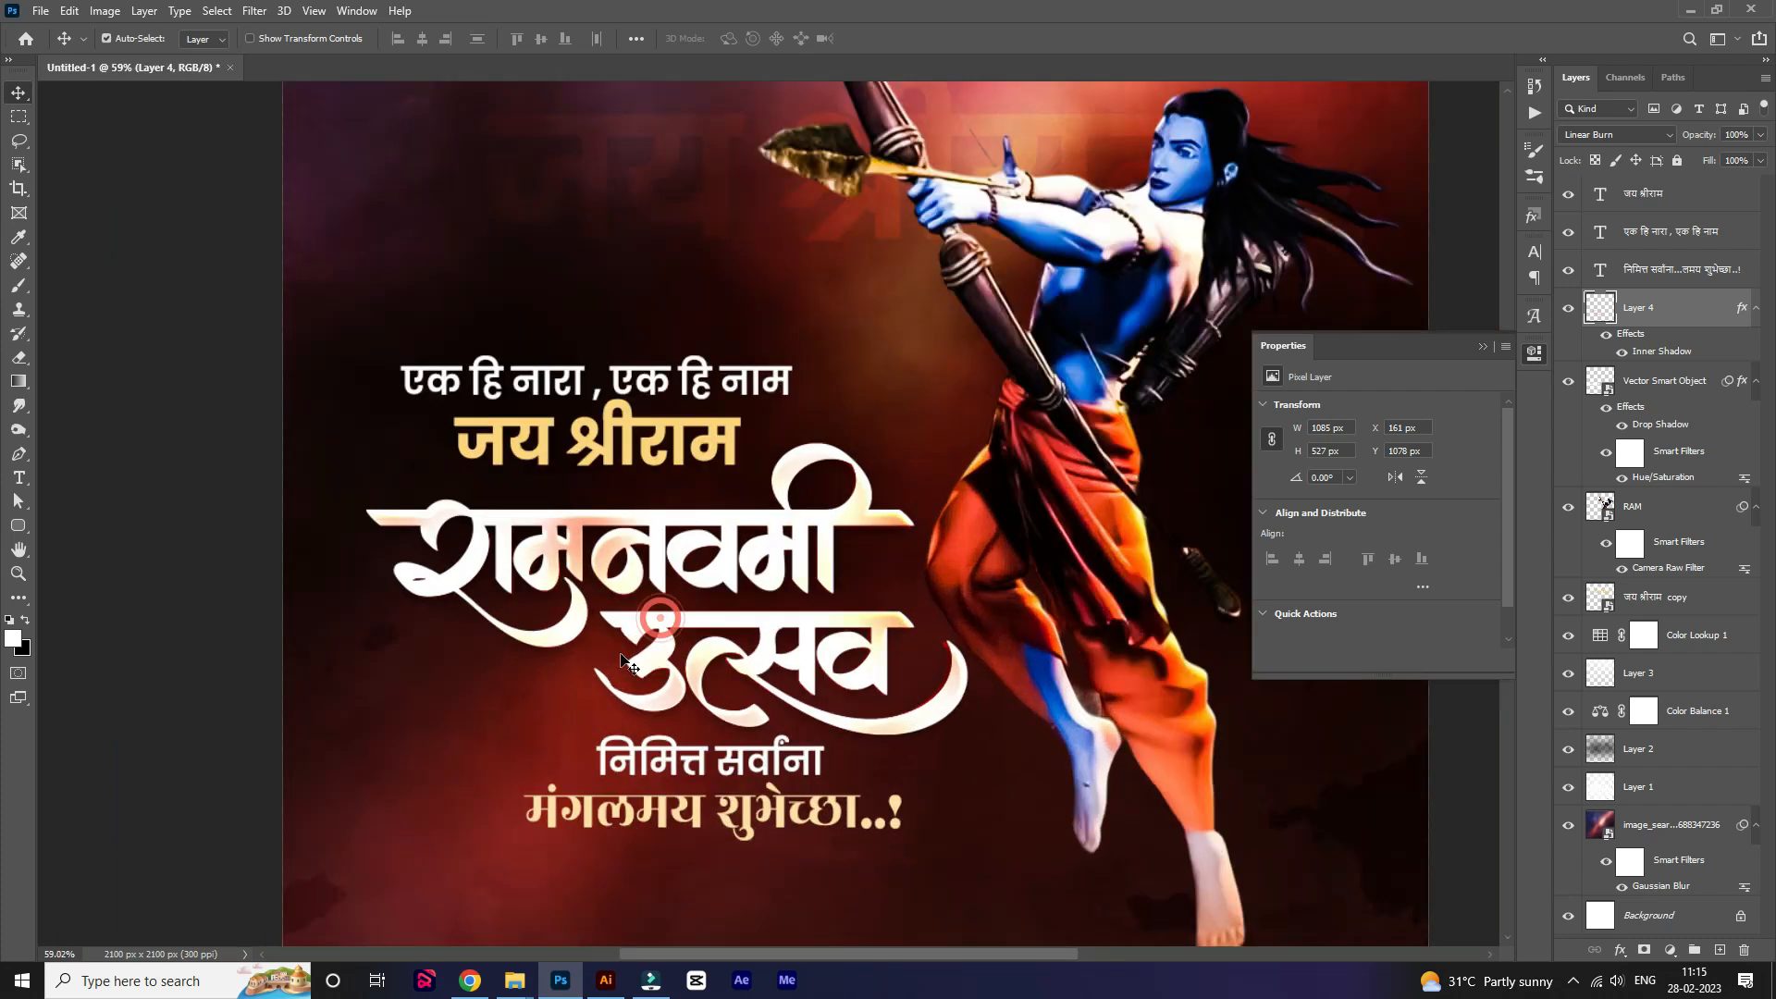
pyautogui.hotkey('ctrl', 'u')
pyautogui.moveTo(1269, 525); pyautogui.dragTo(1290, 525)
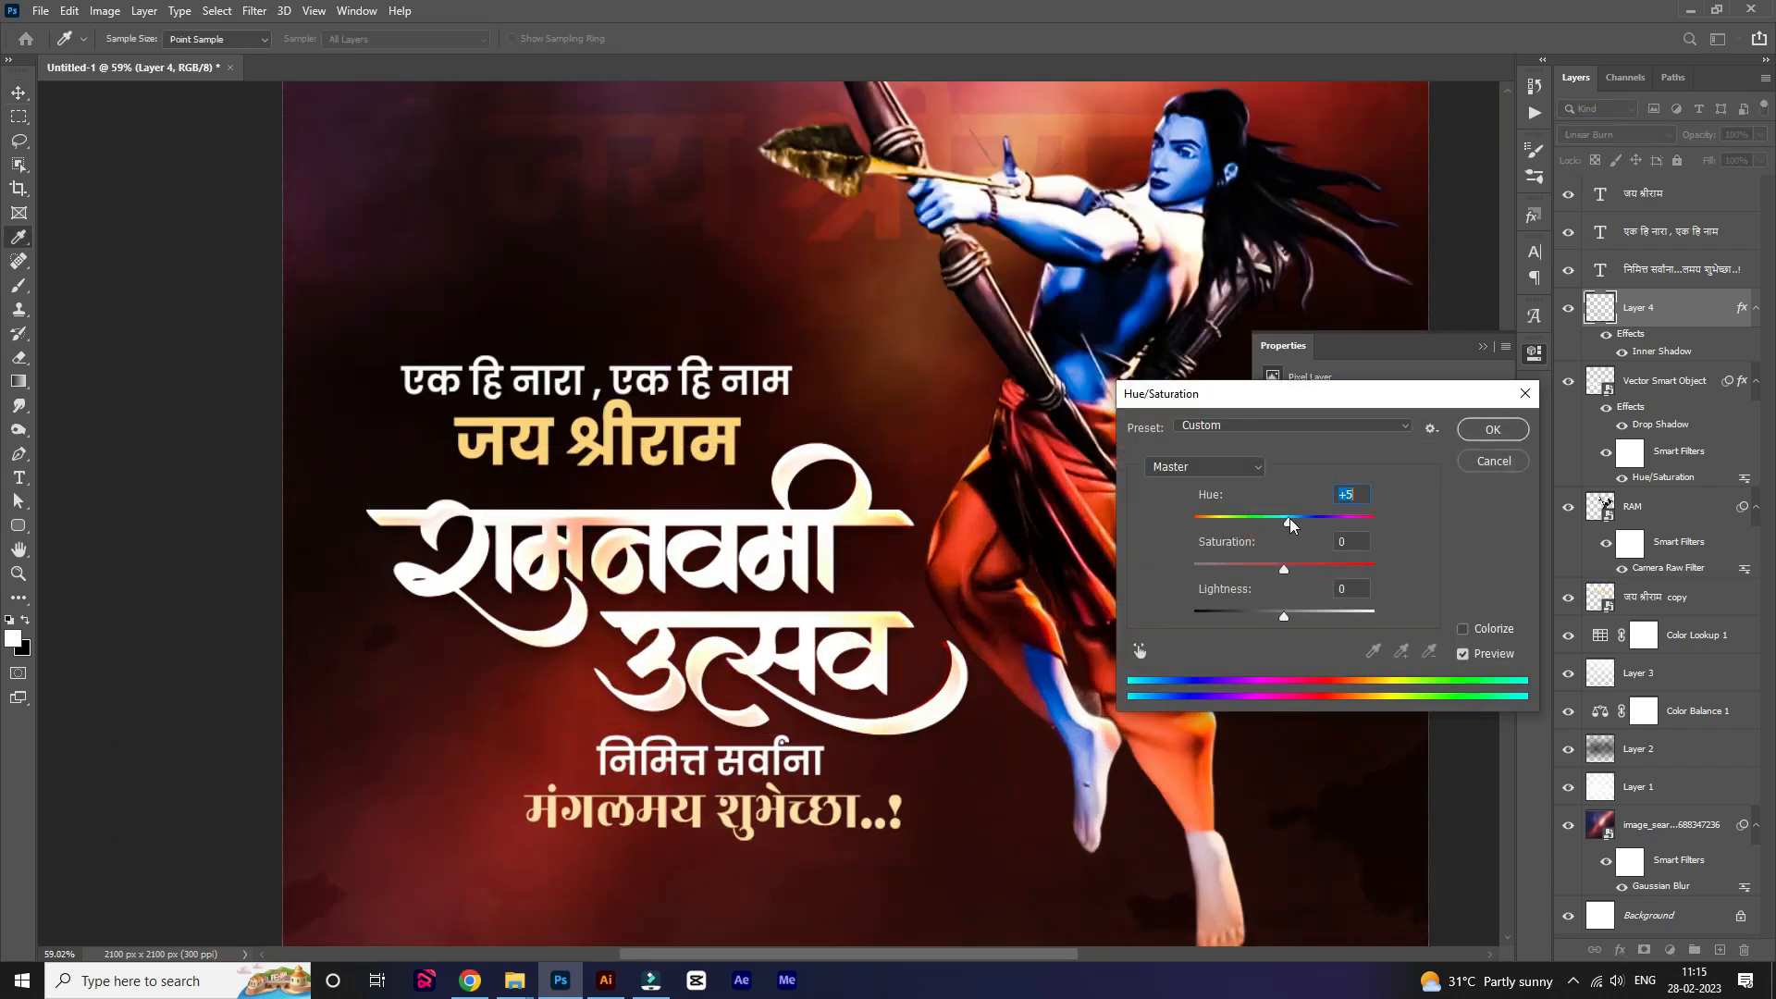
pyautogui.click(1485, 433)
pyautogui.scroll(-5, 660, 643)
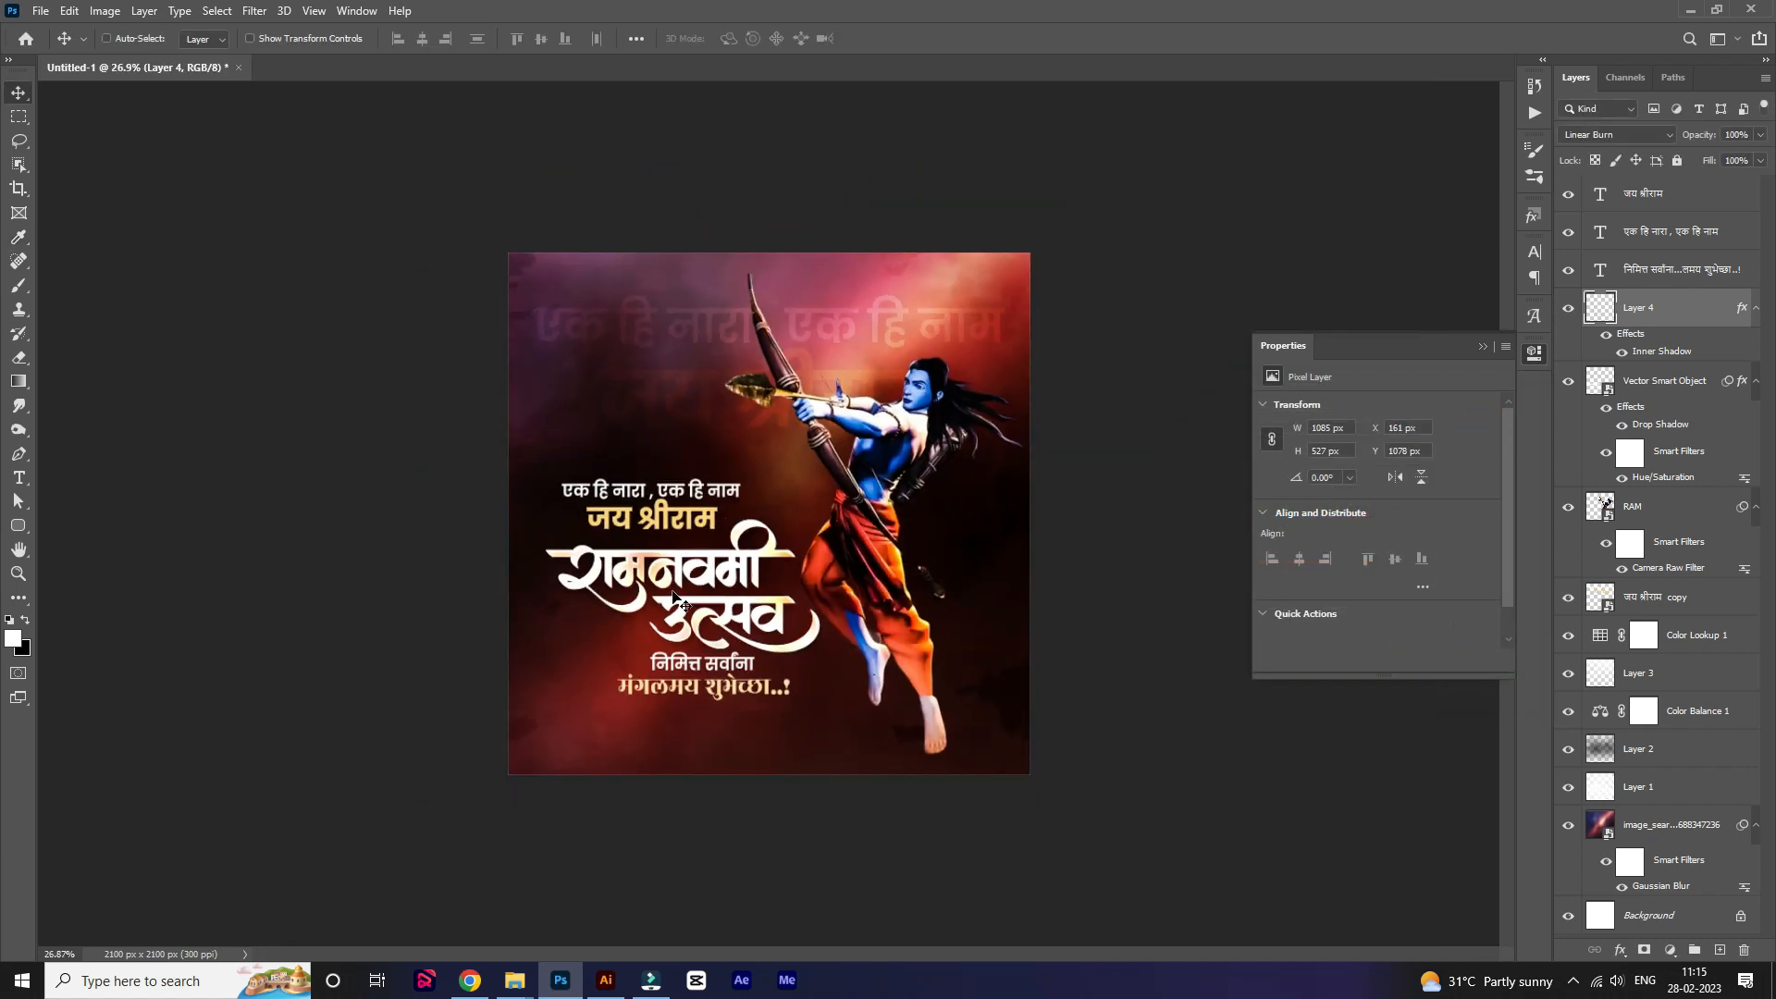
pyautogui.scroll(5, 680, 599)
pyautogui.moveTo(755, 707); pyautogui.dragTo(772, 585)
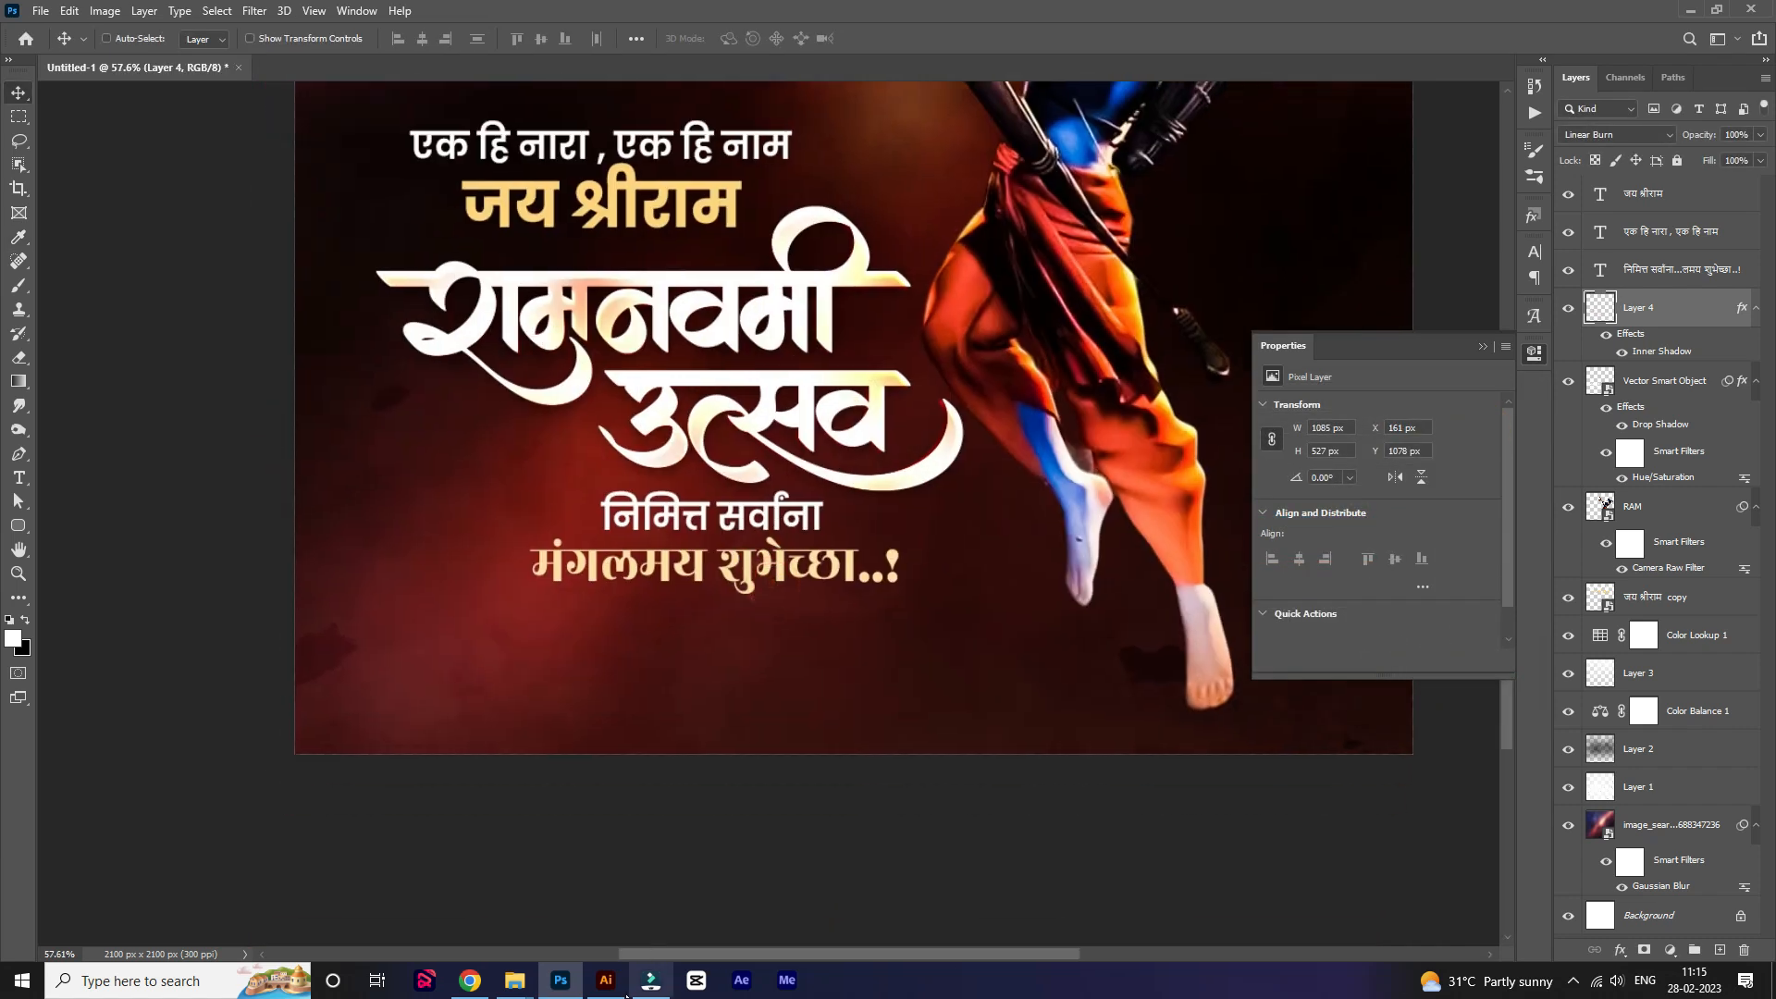
# Switch to Illustrator and copy the thin line divider with the central looped knot from 5186 [Converted].eps.
pyautogui.click(621, 988)
pyautogui.click(610, 72)
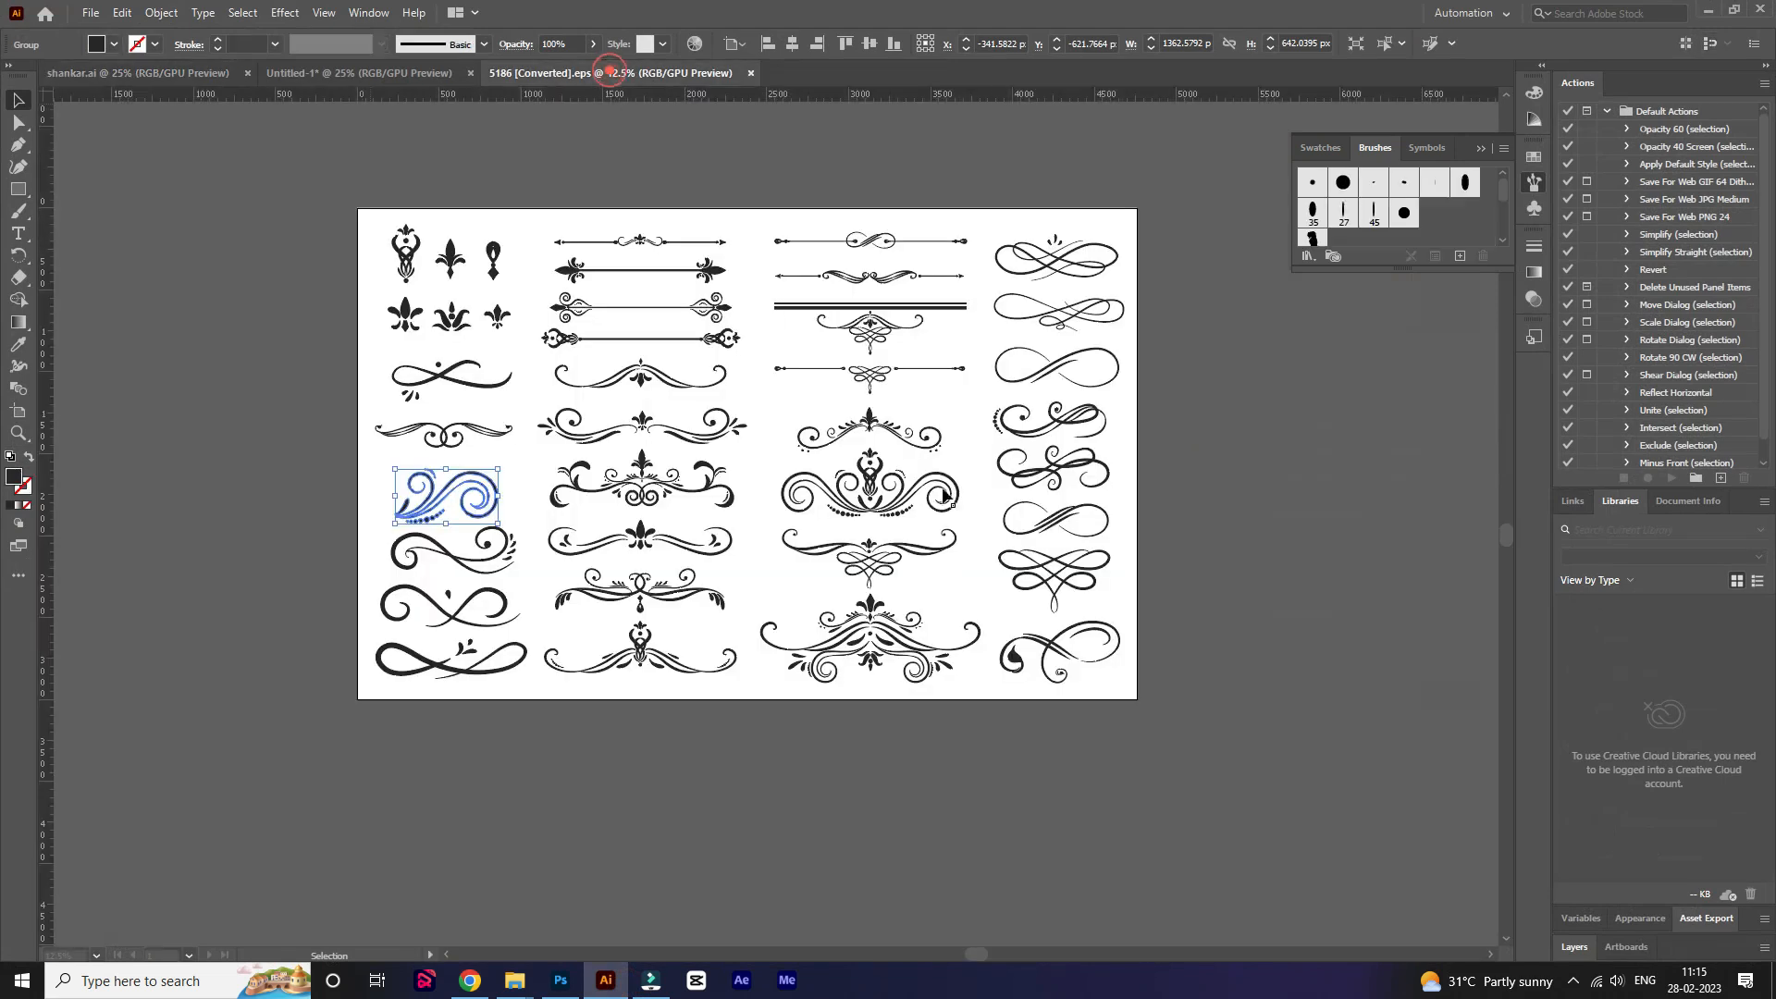
pyautogui.moveTo(878, 379); pyautogui.dragTo(860, 379)
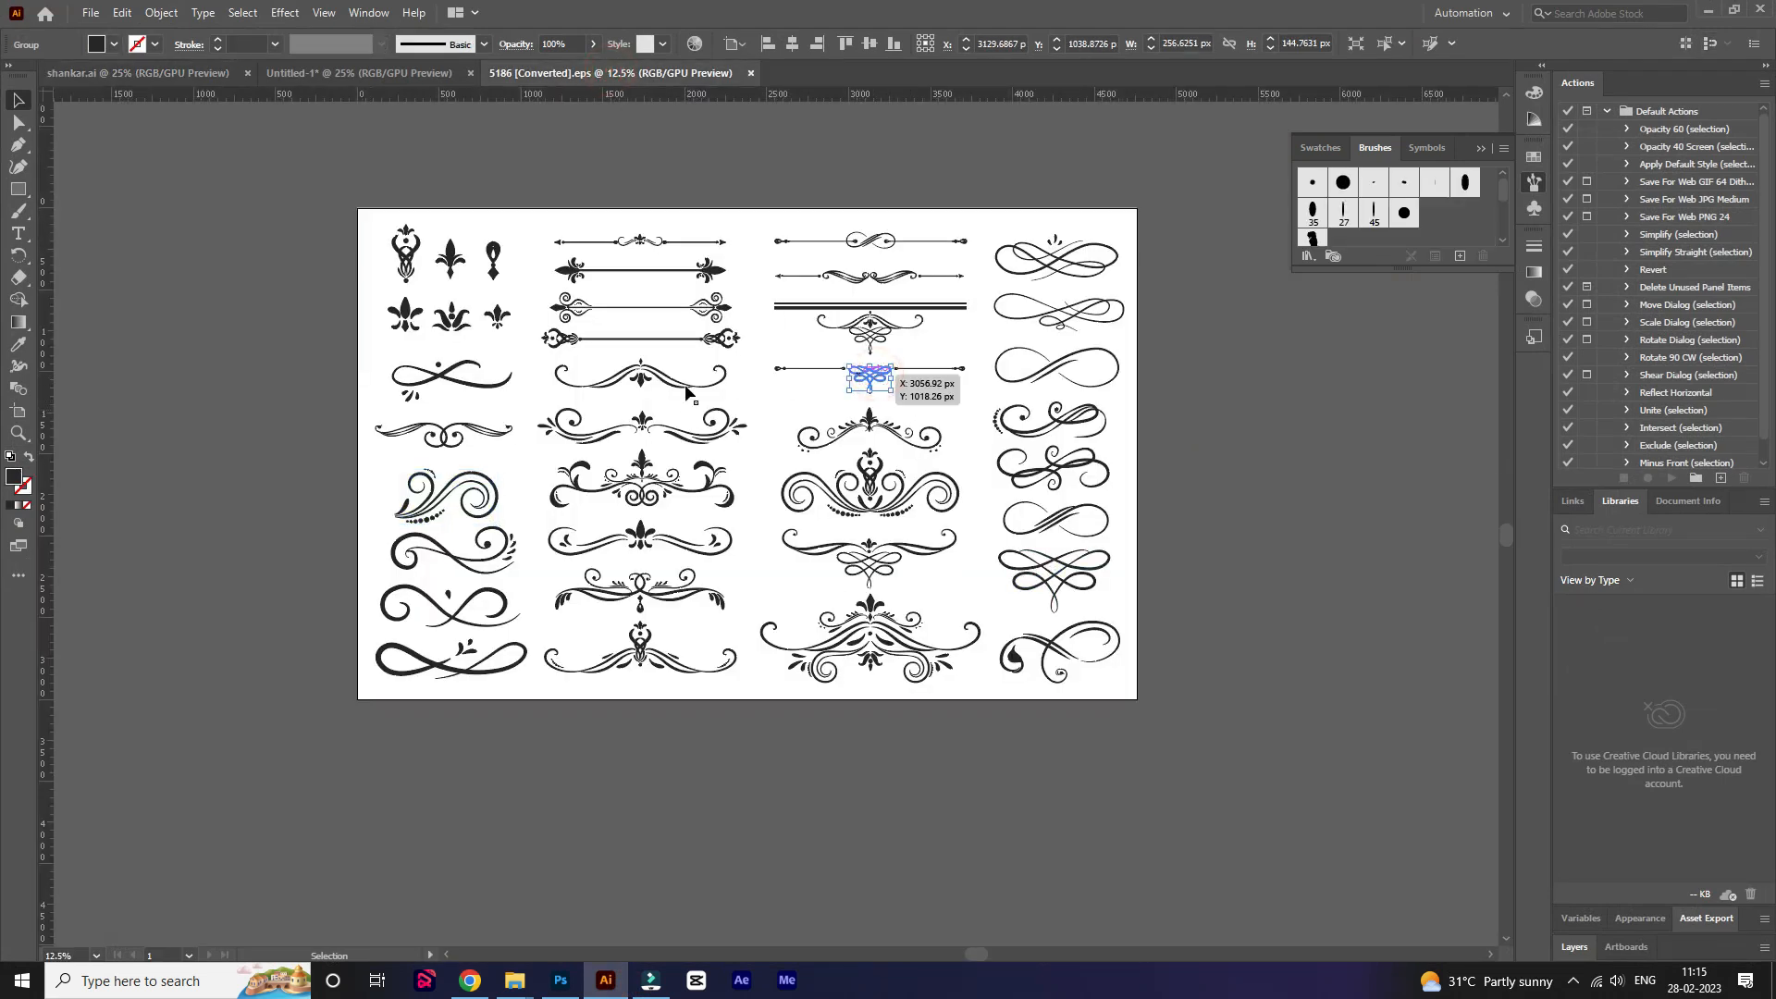
pyautogui.click(645, 380)
pyautogui.moveTo(507, 397); pyautogui.dragTo(1326, 742)
pyautogui.scroll(2, 611, 381)
# Paste the divider into the Photoshop poster as a smart object, scaled to about 415 px wide below the greeting text.
pyautogui.moveTo(469, 340); pyautogui.dragTo(862, 424)
pyautogui.moveTo(913, 324); pyautogui.dragTo(751, 596)
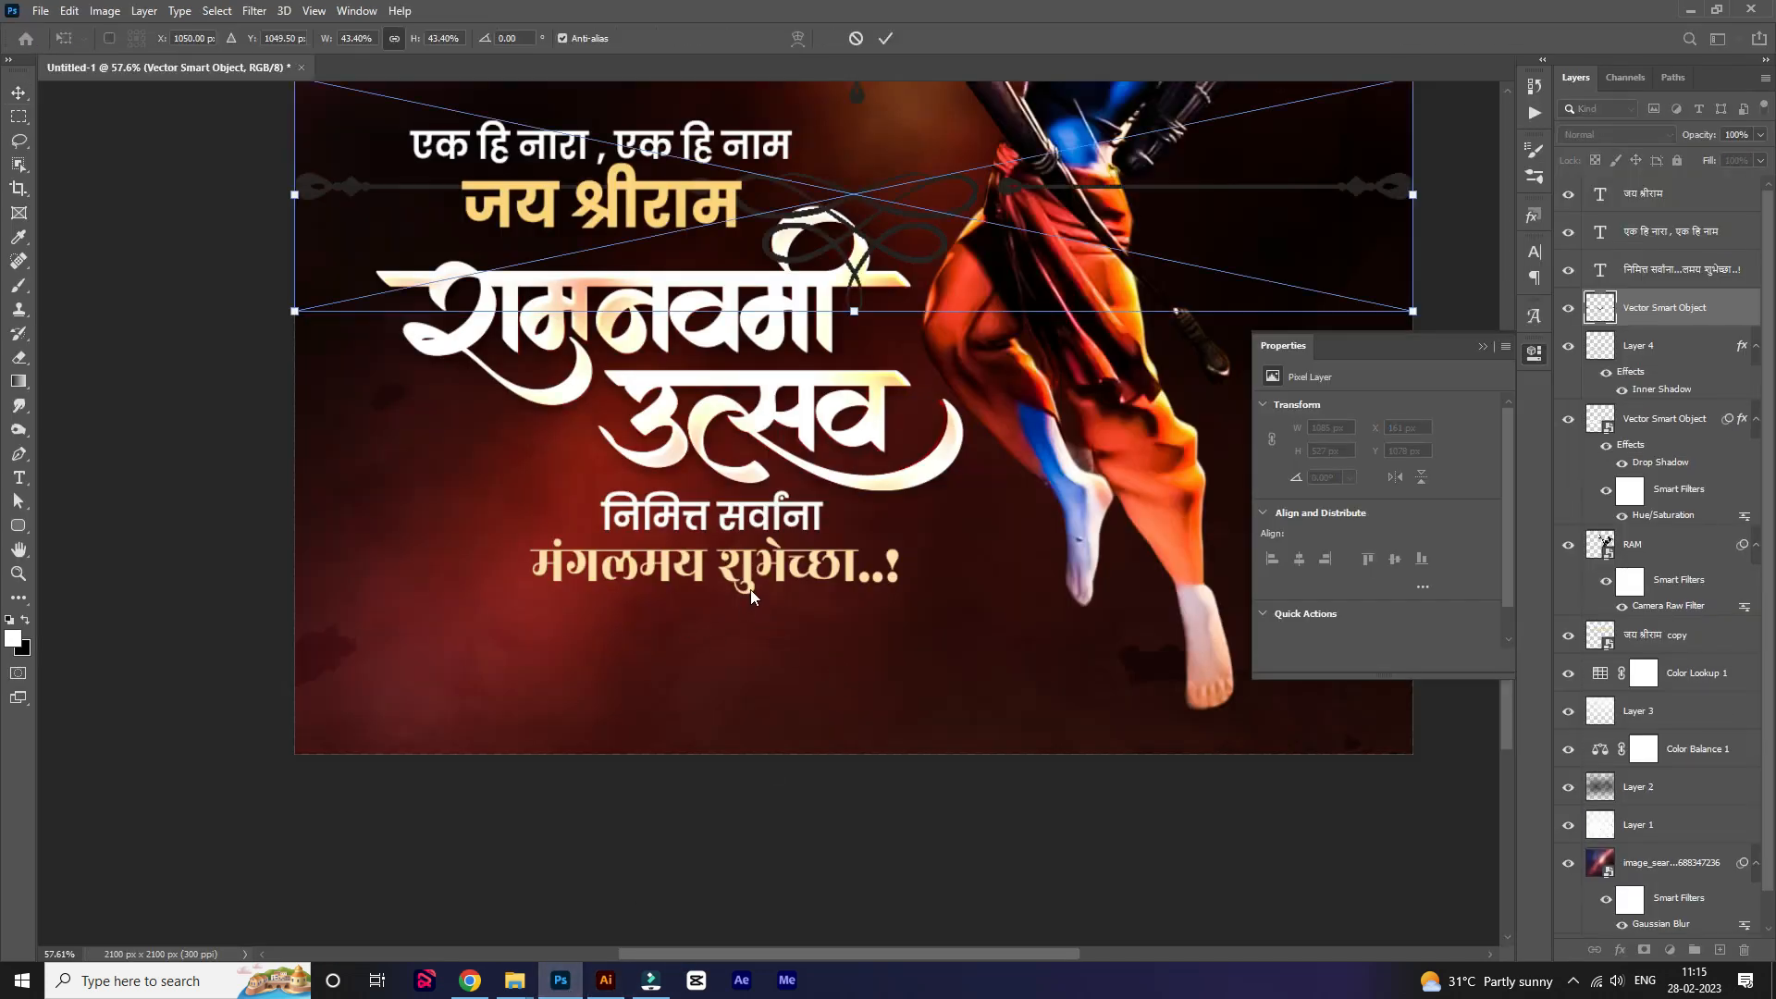
pyautogui.moveTo(860, 310); pyautogui.dragTo(708, 661)
pyautogui.press('Return')
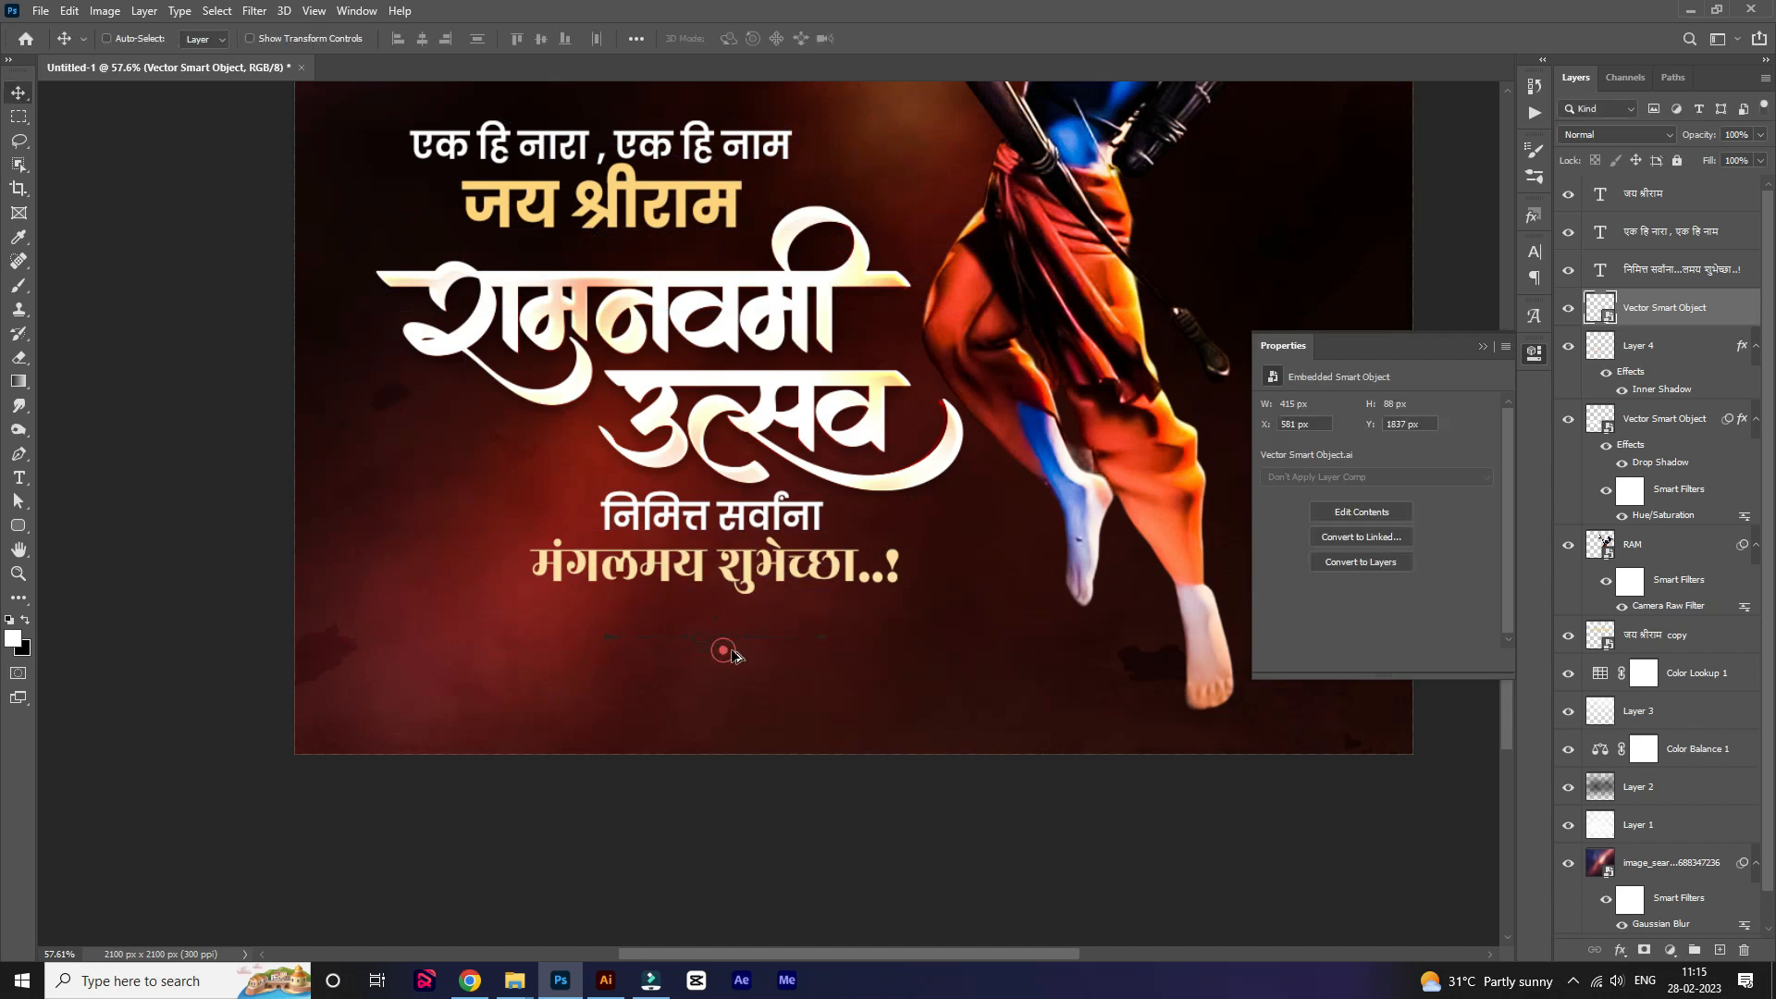
# Move the divider closer beneath the greeting text, to about Y 1791 px, and invert its colour to white.
pyautogui.scroll(8, 727, 644)
pyautogui.scroll(-7, 727, 614)
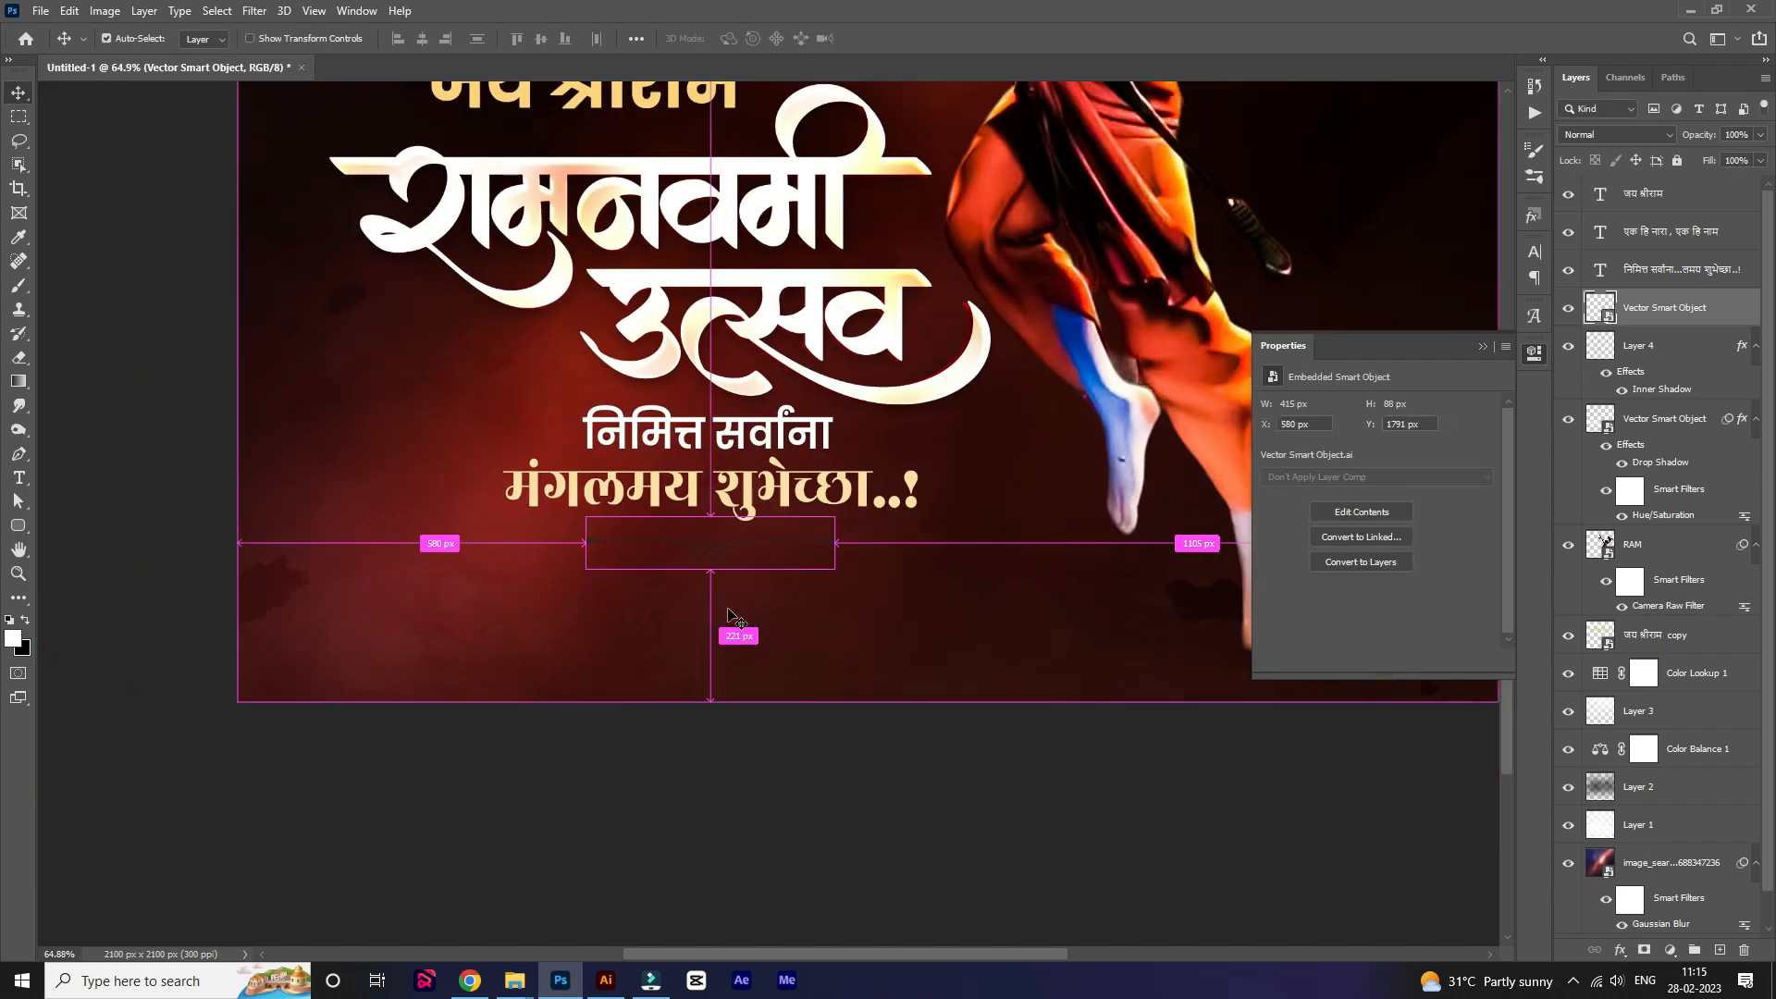
pyautogui.hotkey('ctrl', 'i')
pyautogui.scroll(-8, 785, 555)
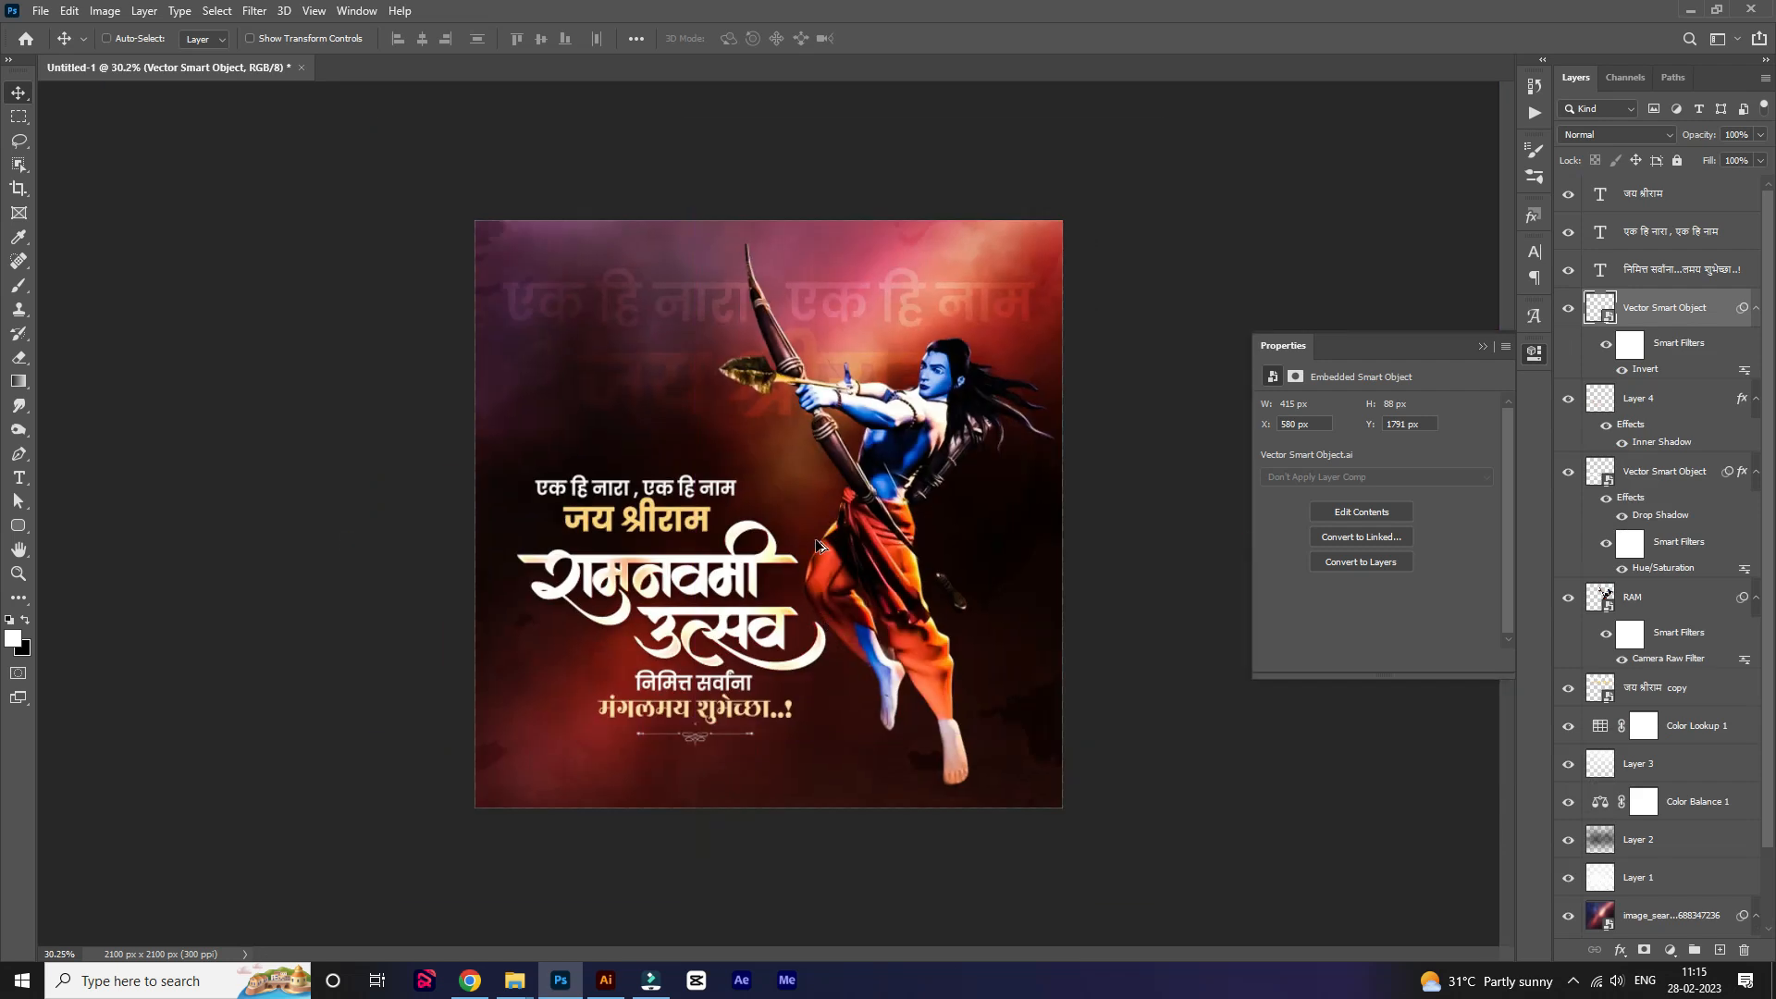
# Draw a small white pill-shaped rounded rectangle above the slogan text, on top of the other layers.
pyautogui.scroll(-1, 834, 523)
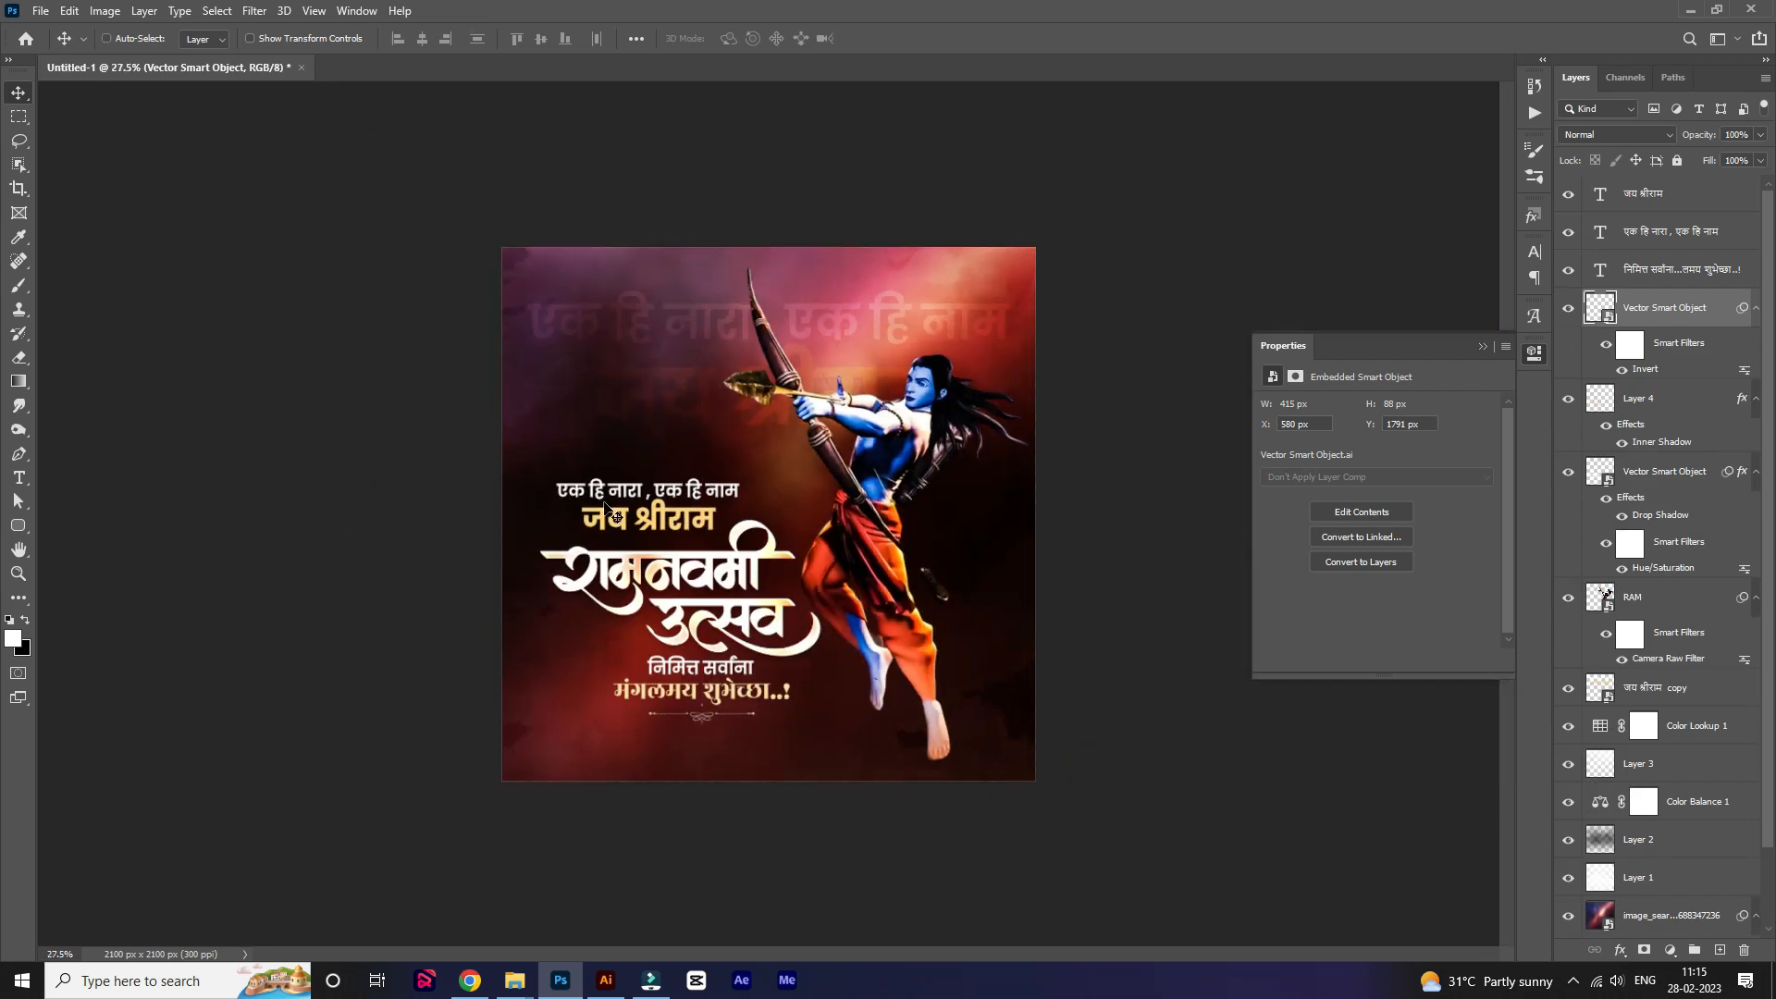
pyautogui.scroll(6, 638, 471)
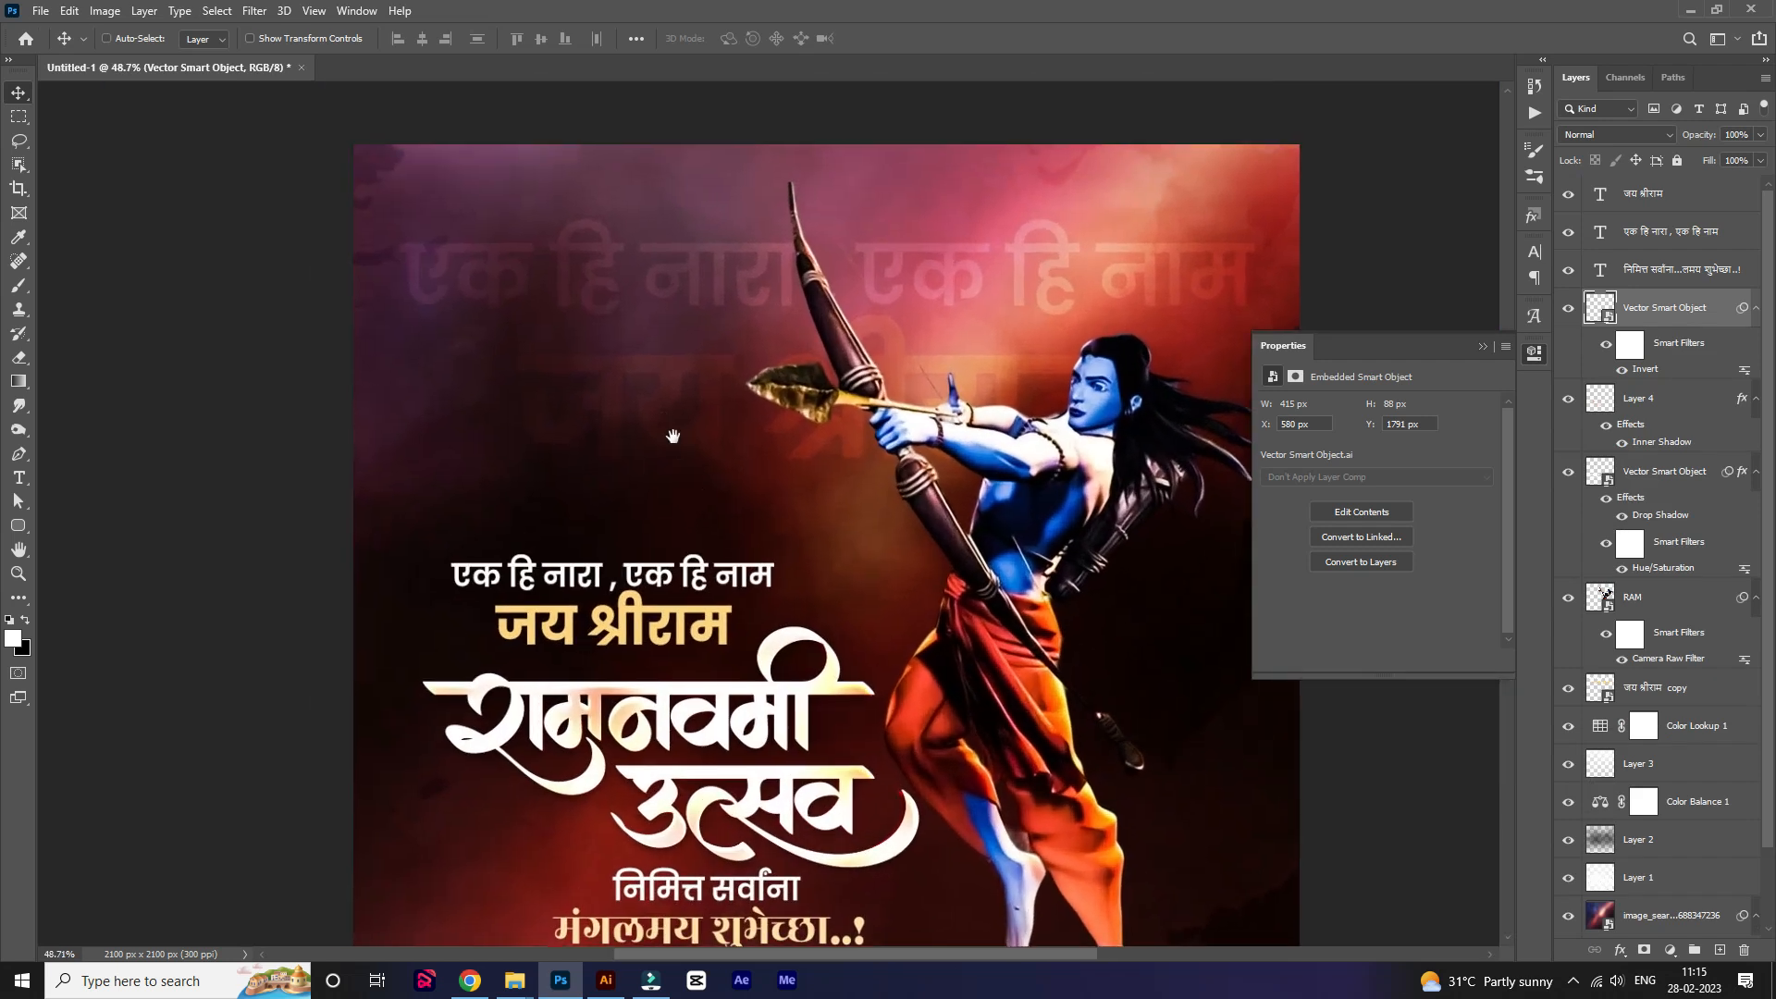
pyautogui.scroll(3, 673, 435)
pyautogui.scroll(-5, 666, 517)
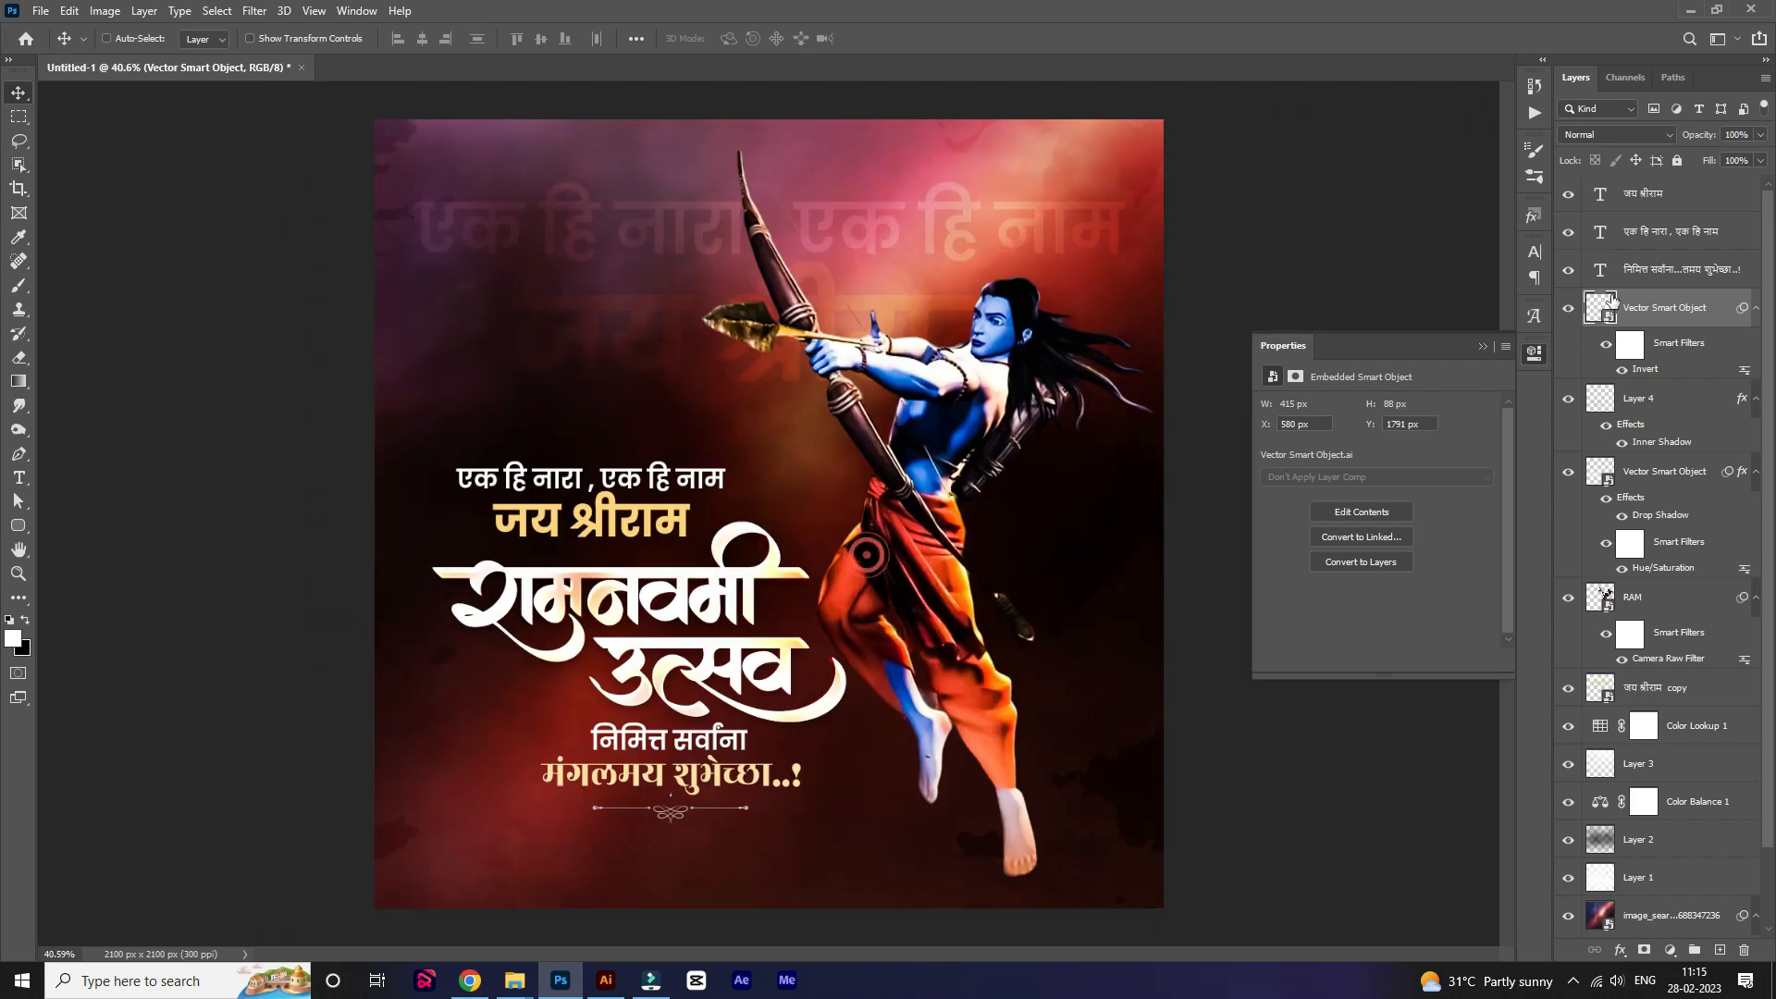
pyautogui.click(1708, 211)
pyautogui.scroll(2, 569, 239)
pyautogui.press('u')
pyautogui.moveTo(482, 407); pyautogui.dragTo(552, 339)
pyautogui.click(17, 98)
pyautogui.scroll(-5, 738, 486)
pyautogui.scroll(4, 741, 485)
# Duplicate the white slogan text, change the copy to "30 मार्च" and move it onto the white rounded rectangle.
pyautogui.rightClick(694, 481)
pyautogui.click(731, 487)
pyautogui.doubleClick(566, 308)
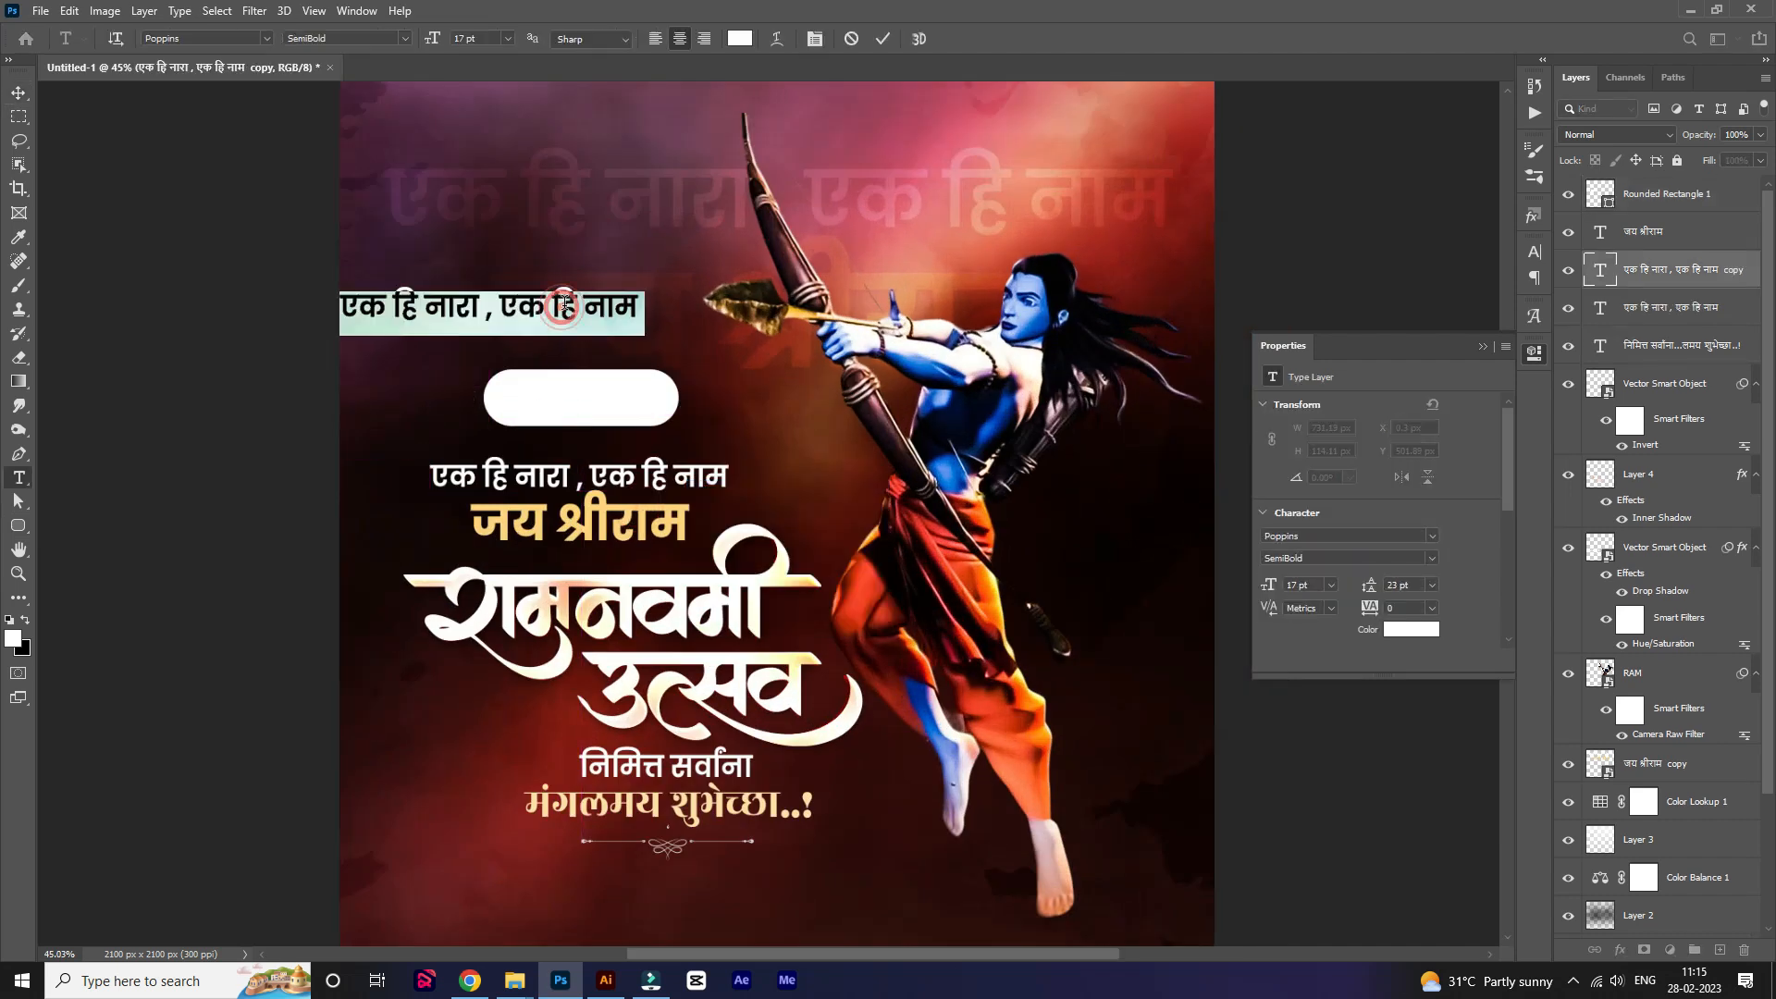
pyautogui.write('3')
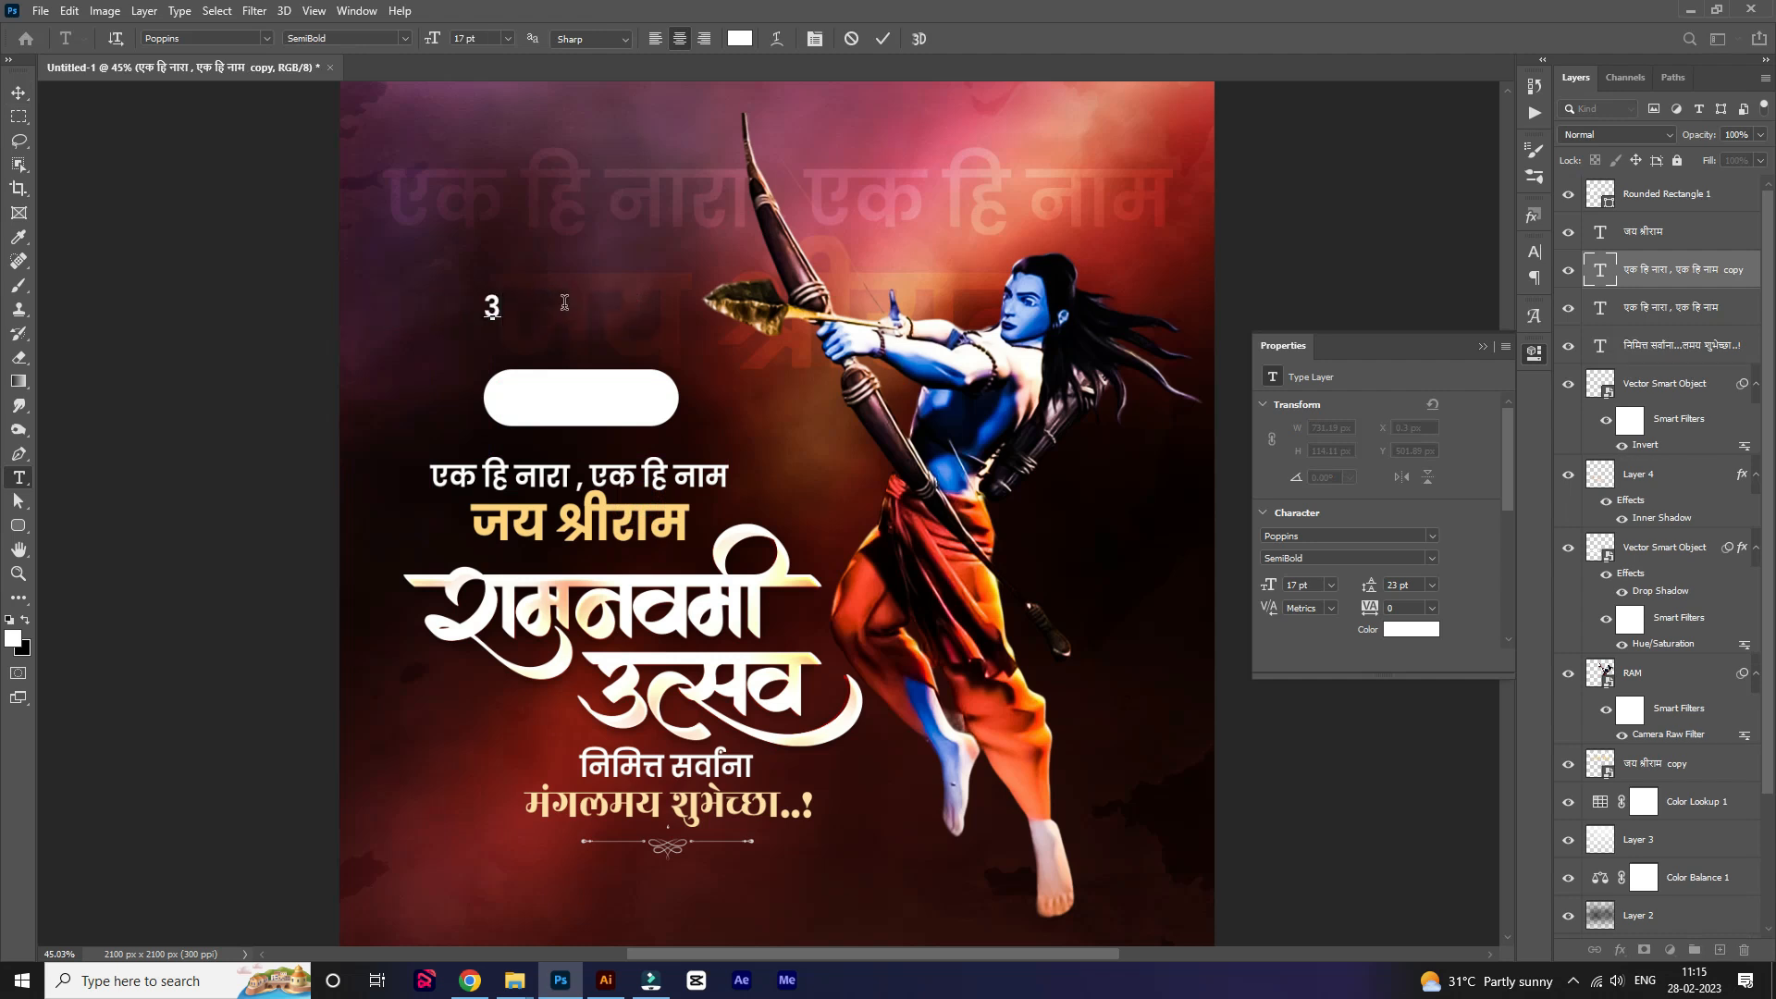
pyautogui.write('0')
pyautogui.write(' maarch')
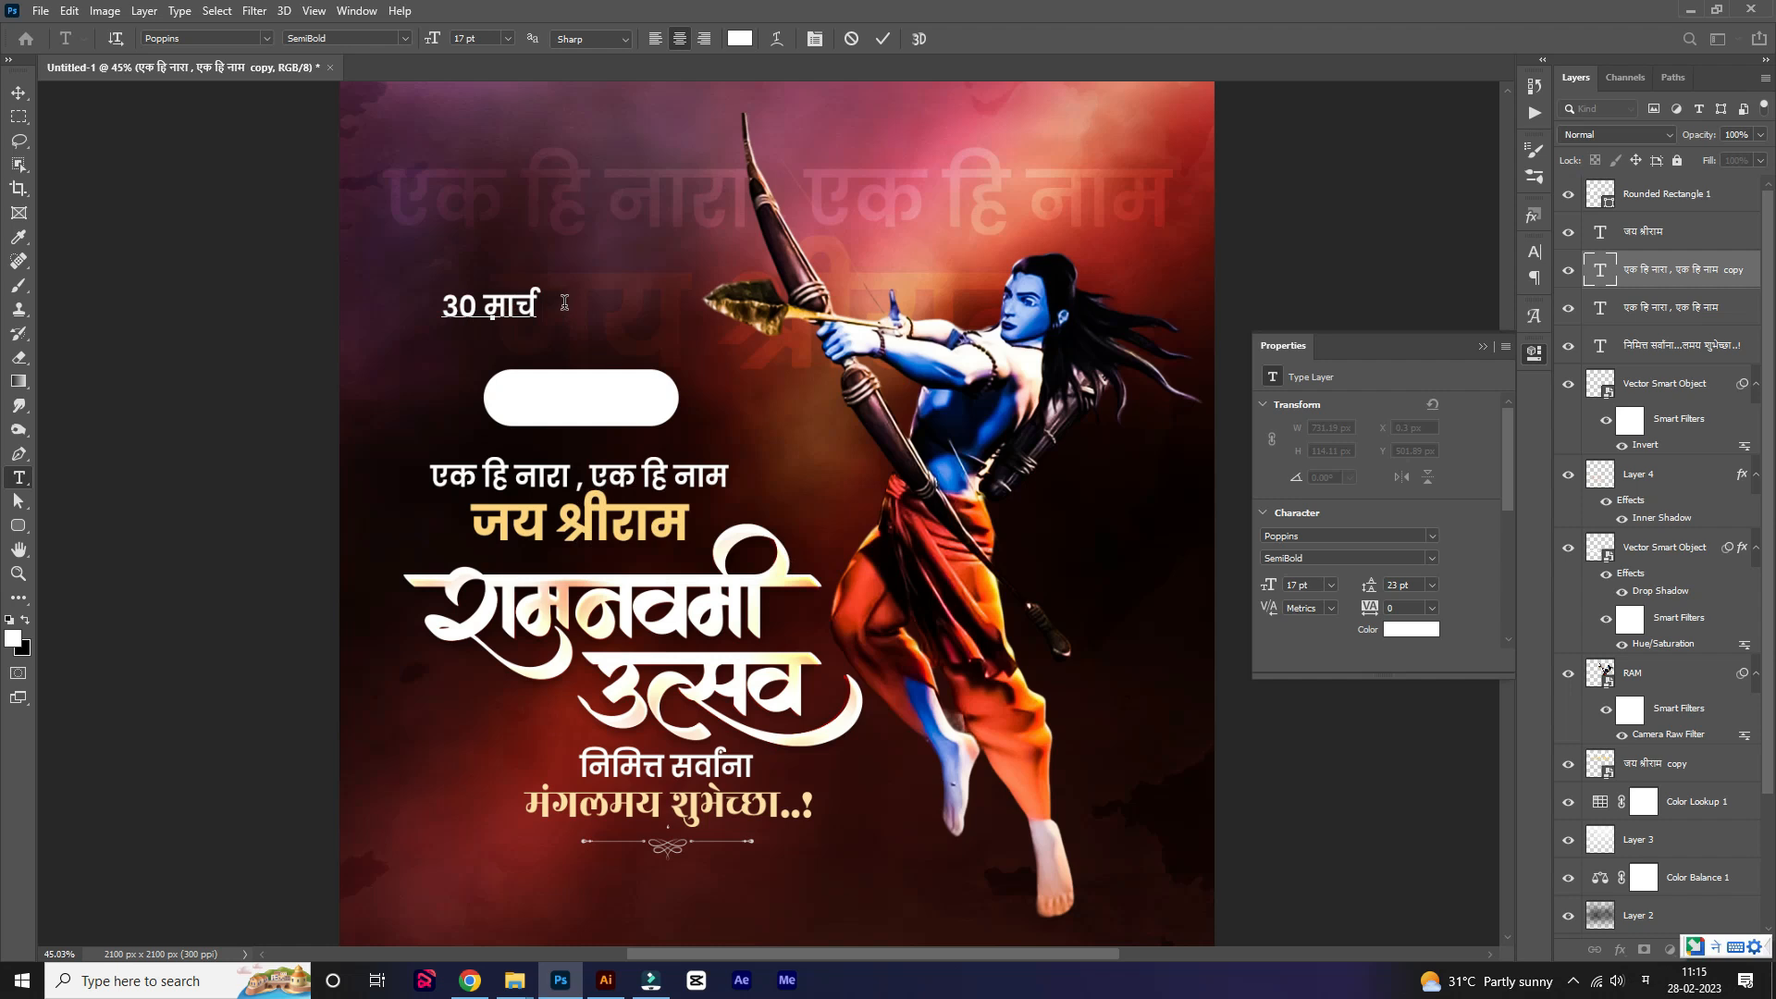
pyautogui.click(20, 96)
pyautogui.moveTo(490, 305); pyautogui.dragTo(592, 399)
# Set the date text's colour to #0f0403 and place it centred above the white rounded rectangle in the layer order.
pyautogui.click(1409, 632)
pyautogui.click(1061, 528)
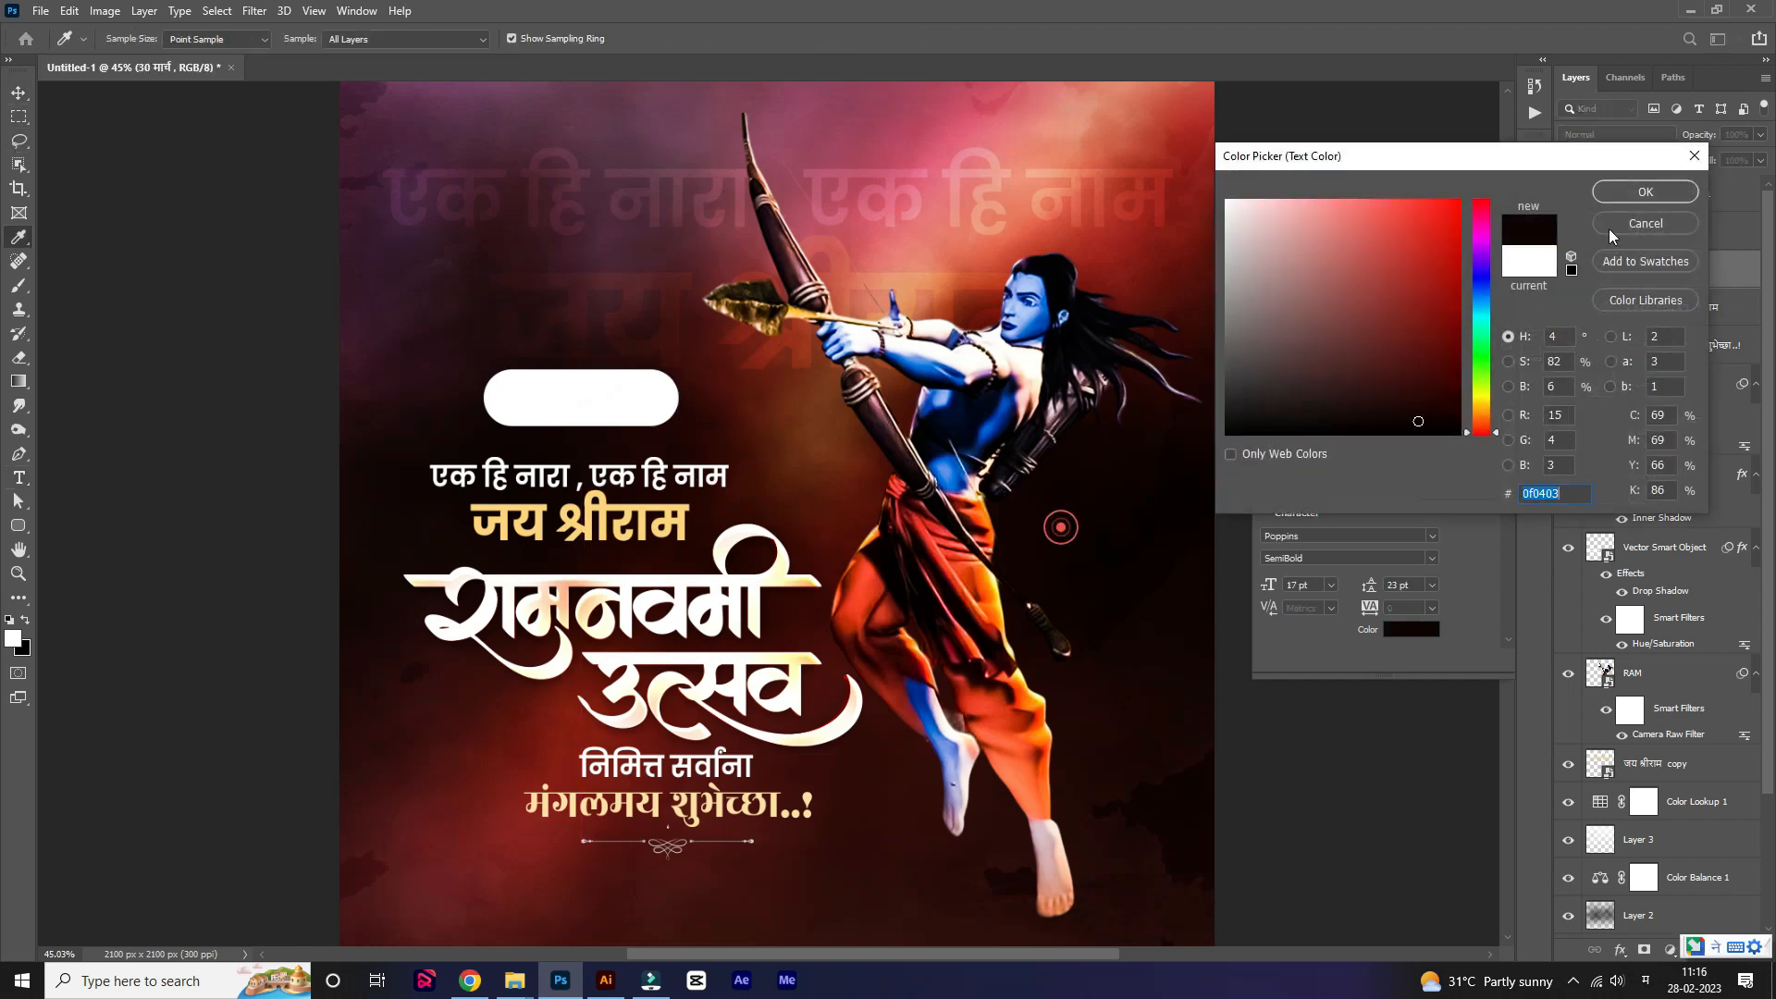
pyautogui.click(1655, 186)
pyautogui.moveTo(1663, 269); pyautogui.dragTo(1655, 189)
pyautogui.moveTo(522, 387); pyautogui.dragTo(657, 430)
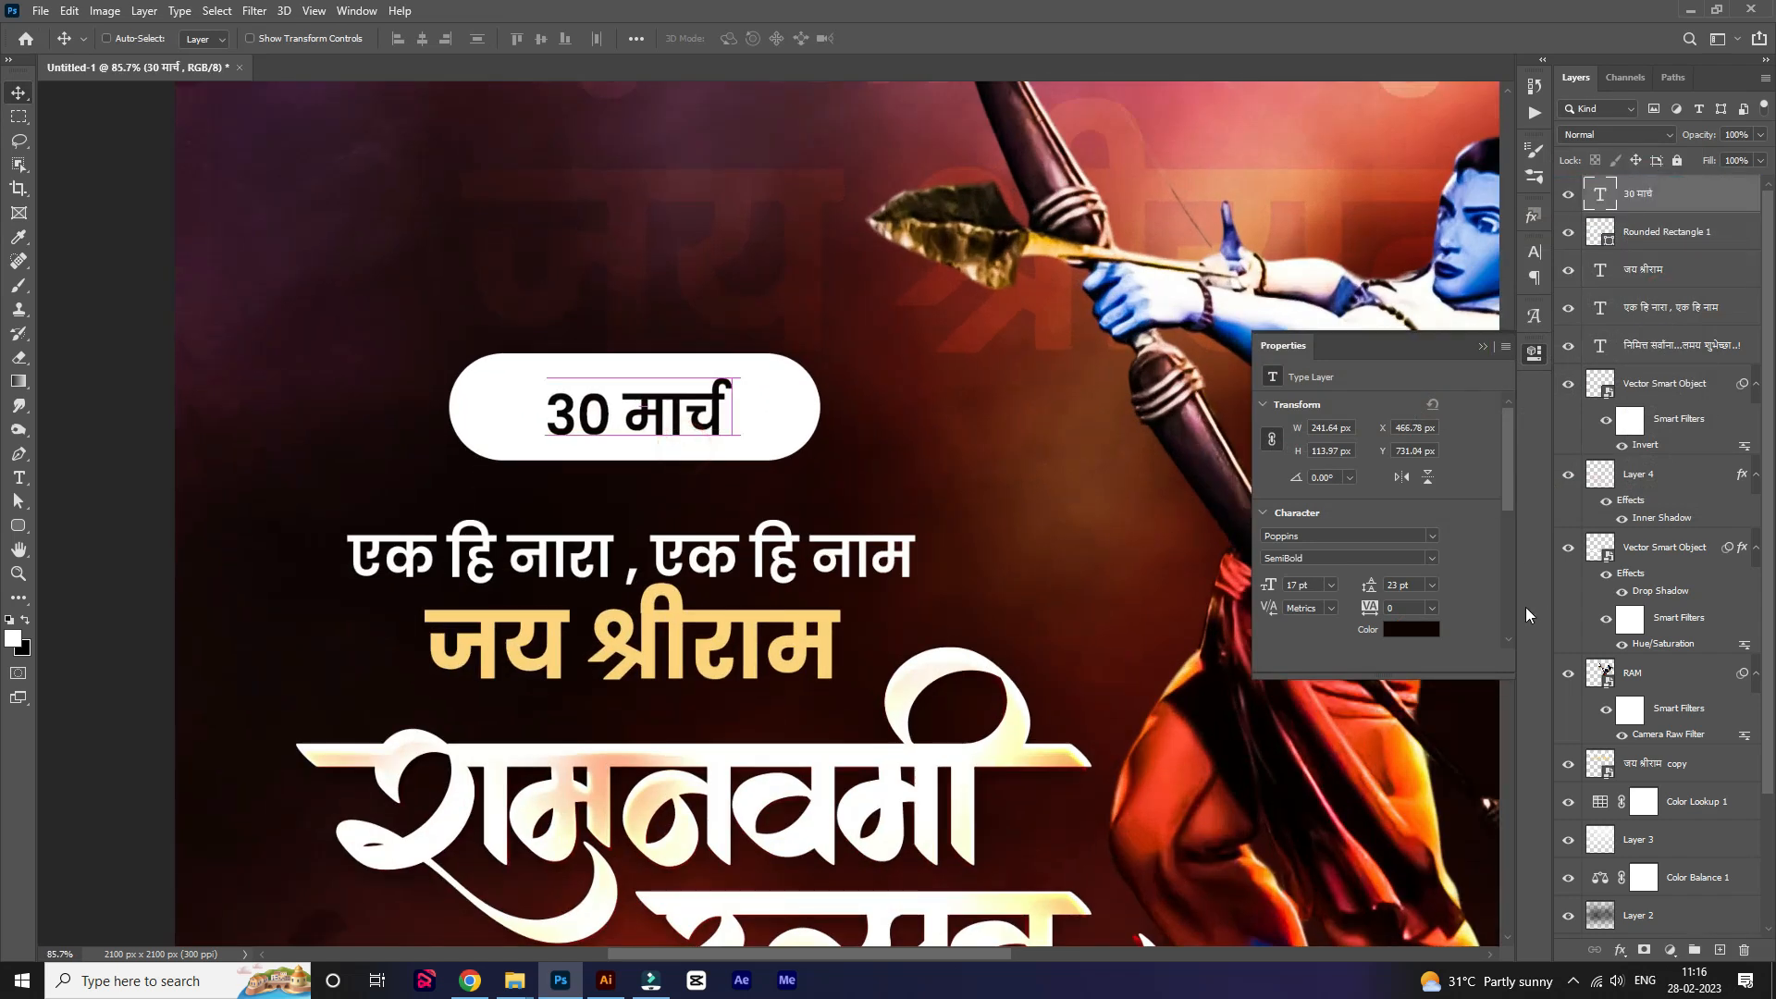
# Recolour the date text dark red and enlarge it to 21 pt.
pyautogui.click(1418, 633)
pyautogui.click(1161, 775)
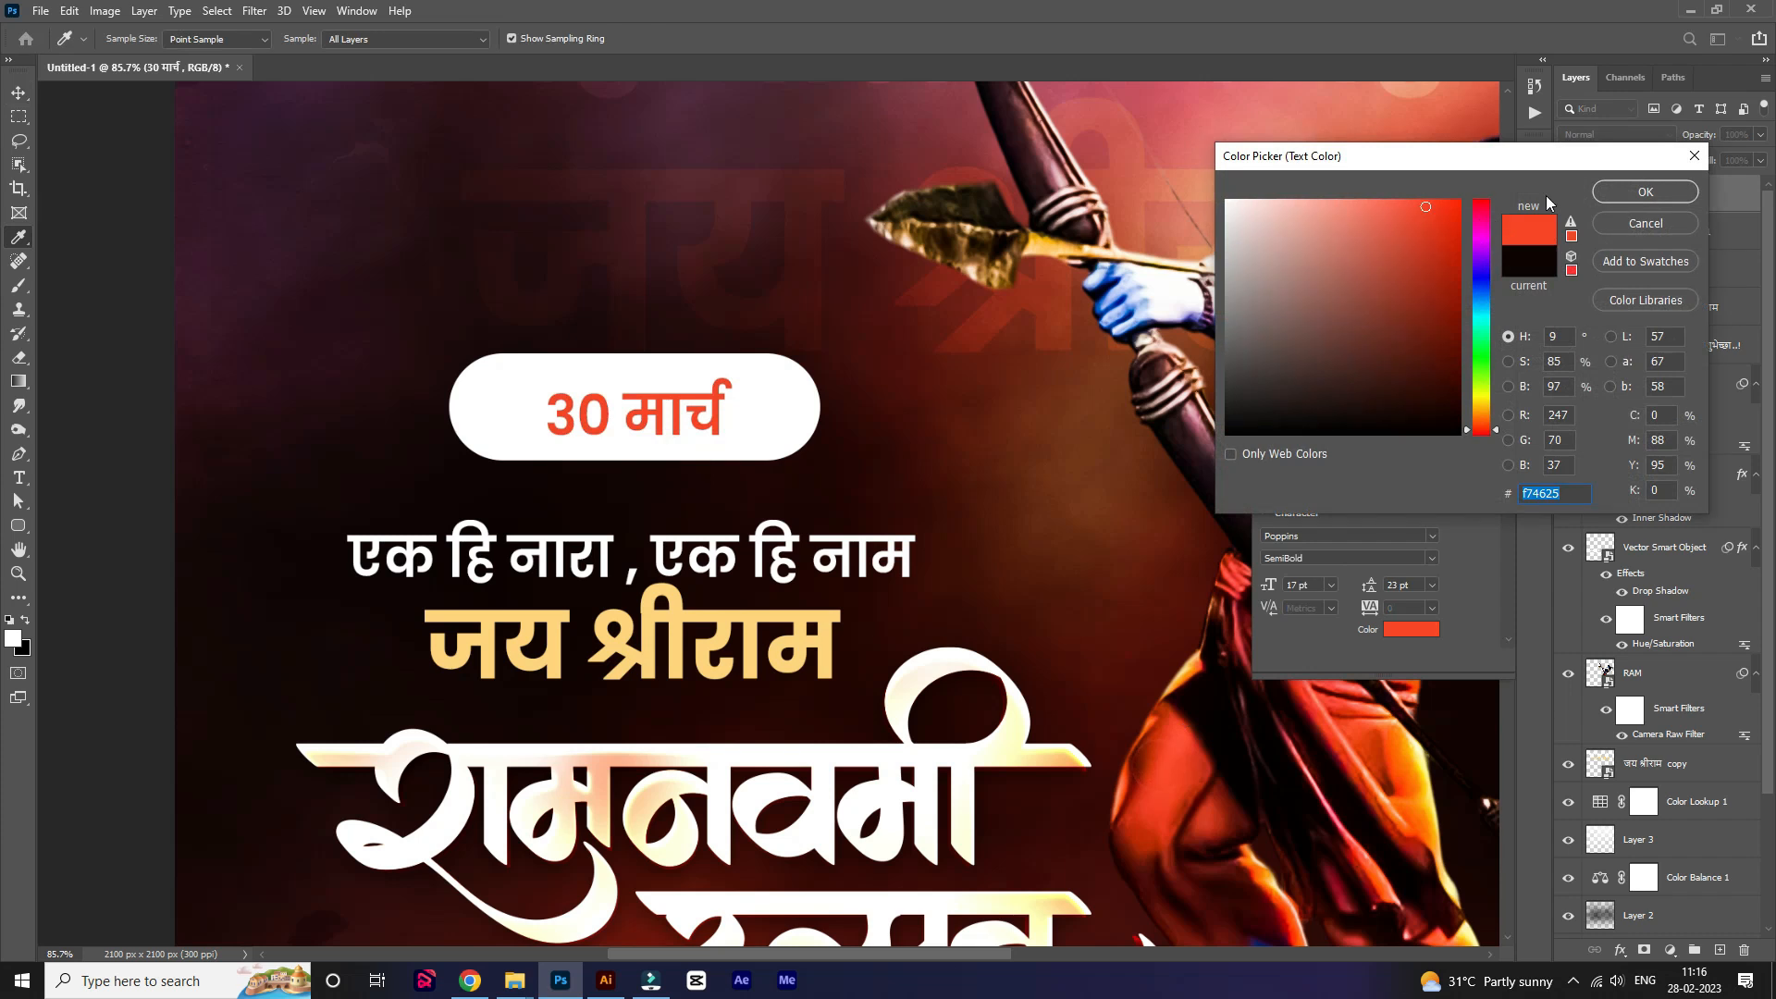
pyautogui.click(1438, 284)
pyautogui.click(1627, 192)
pyautogui.scroll(2, 743, 349)
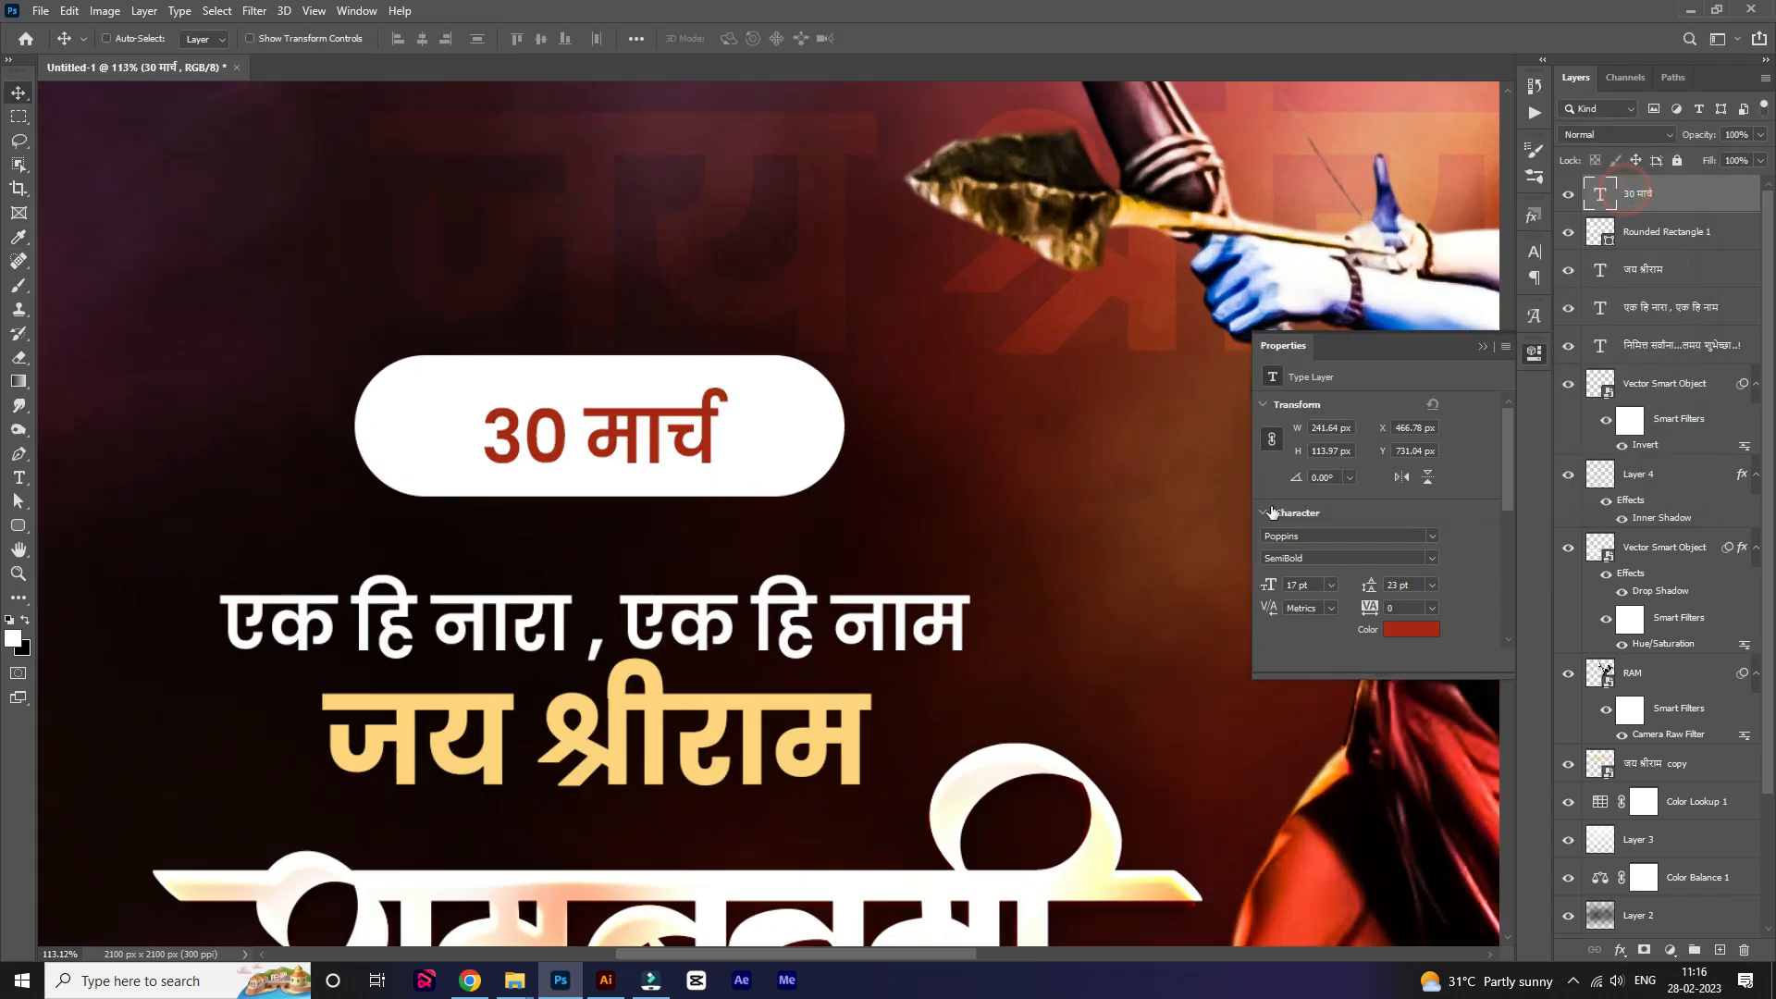
pyautogui.moveTo(1267, 588); pyautogui.dragTo(1271, 588)
# Draw a white rounded rectangle about 1948 by 1968 px over nearly the whole poster, with 149 px corner radii.
pyautogui.scroll(-5, 557, 480)
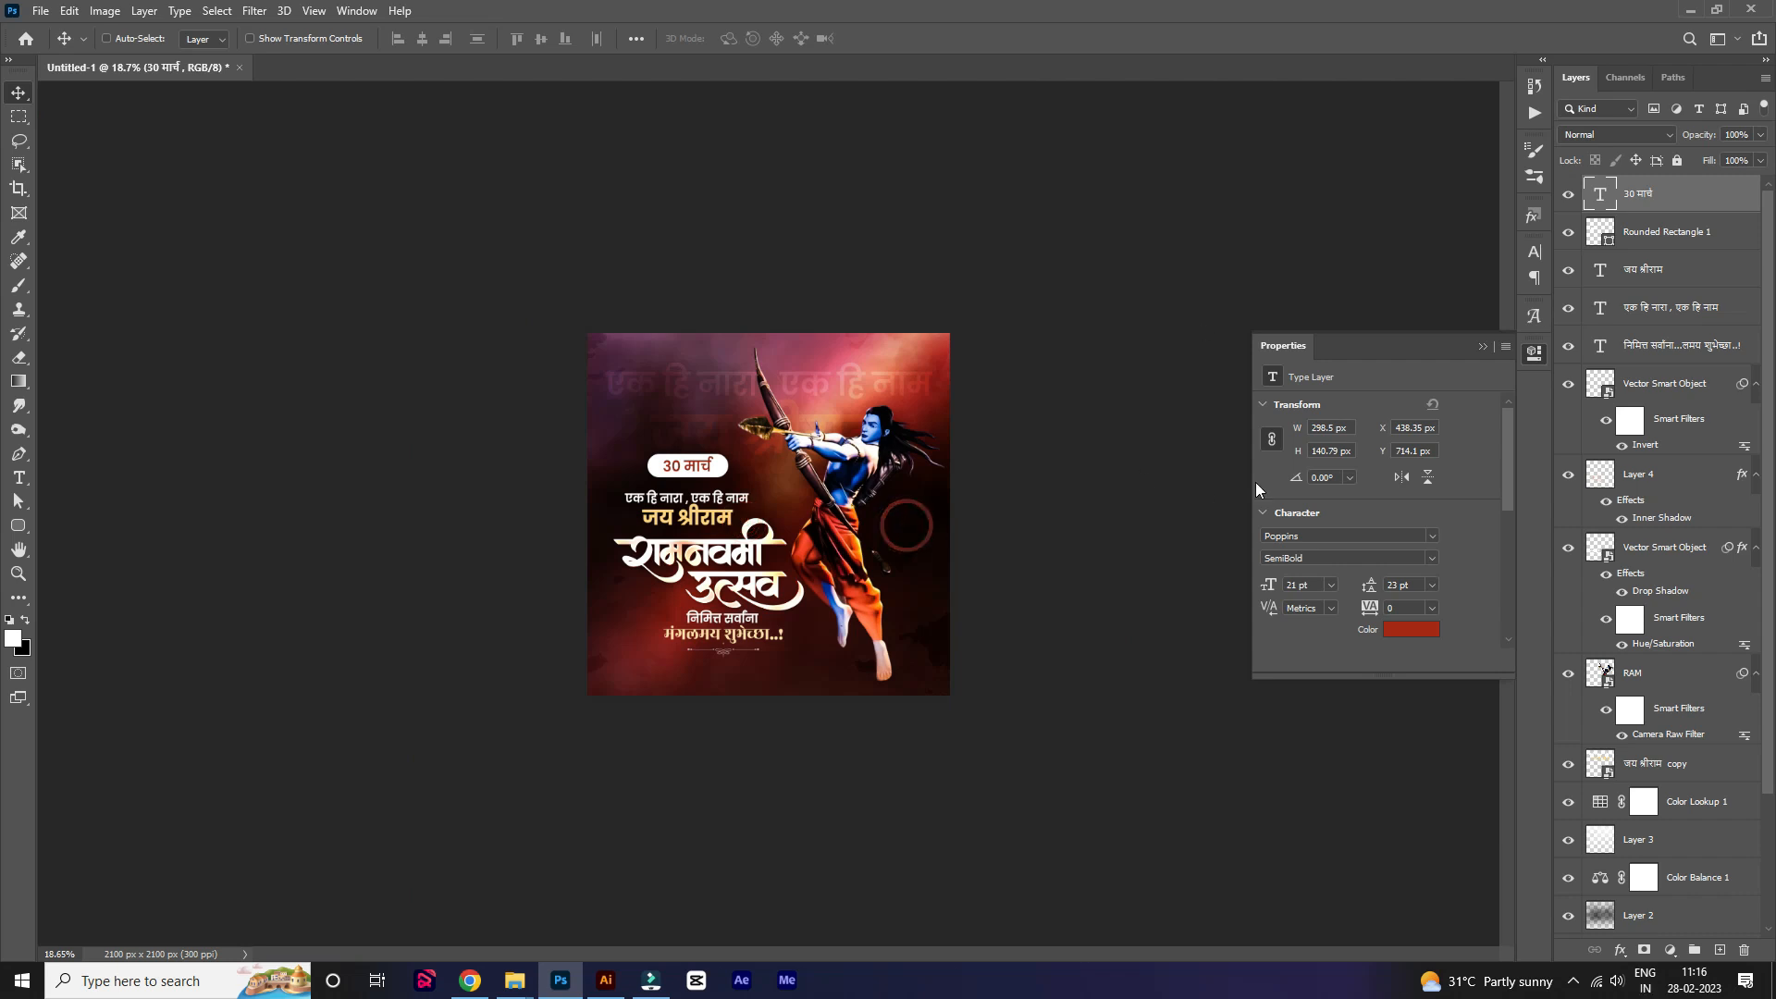
pyautogui.scroll(1, 876, 430)
pyautogui.press('u')
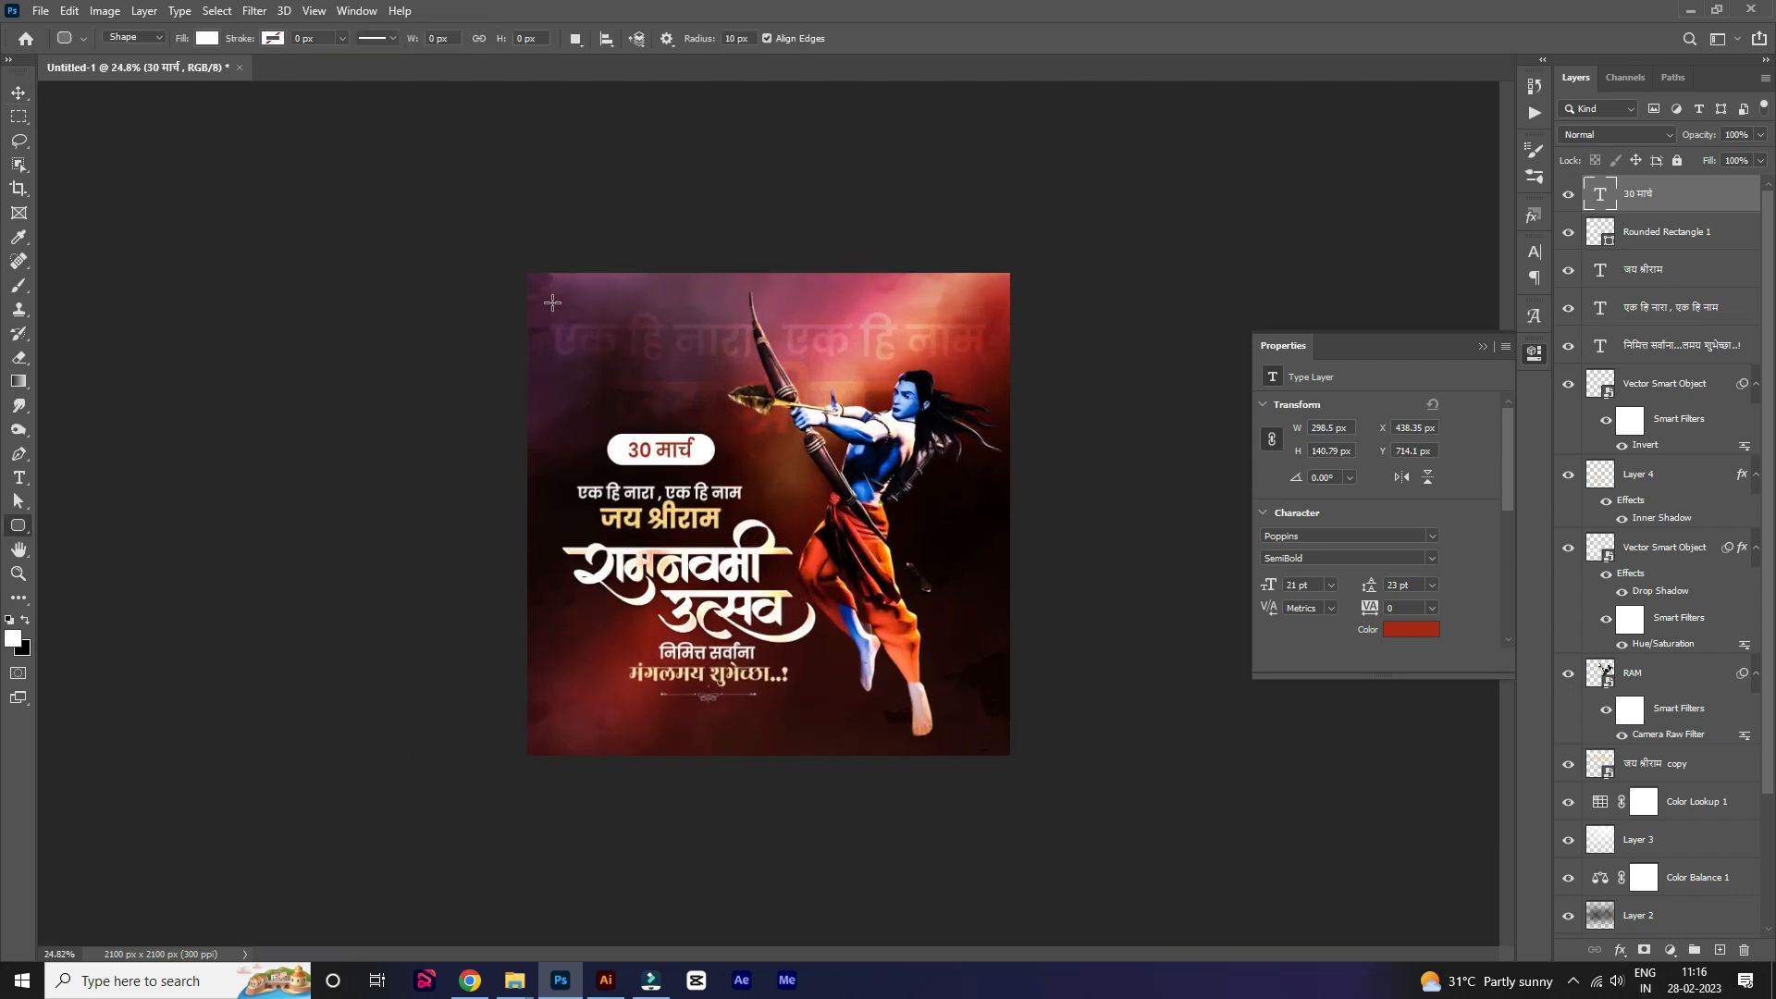
pyautogui.moveTo(545, 290); pyautogui.dragTo(992, 741)
pyautogui.moveTo(1268, 582); pyautogui.dragTo(1329, 583)
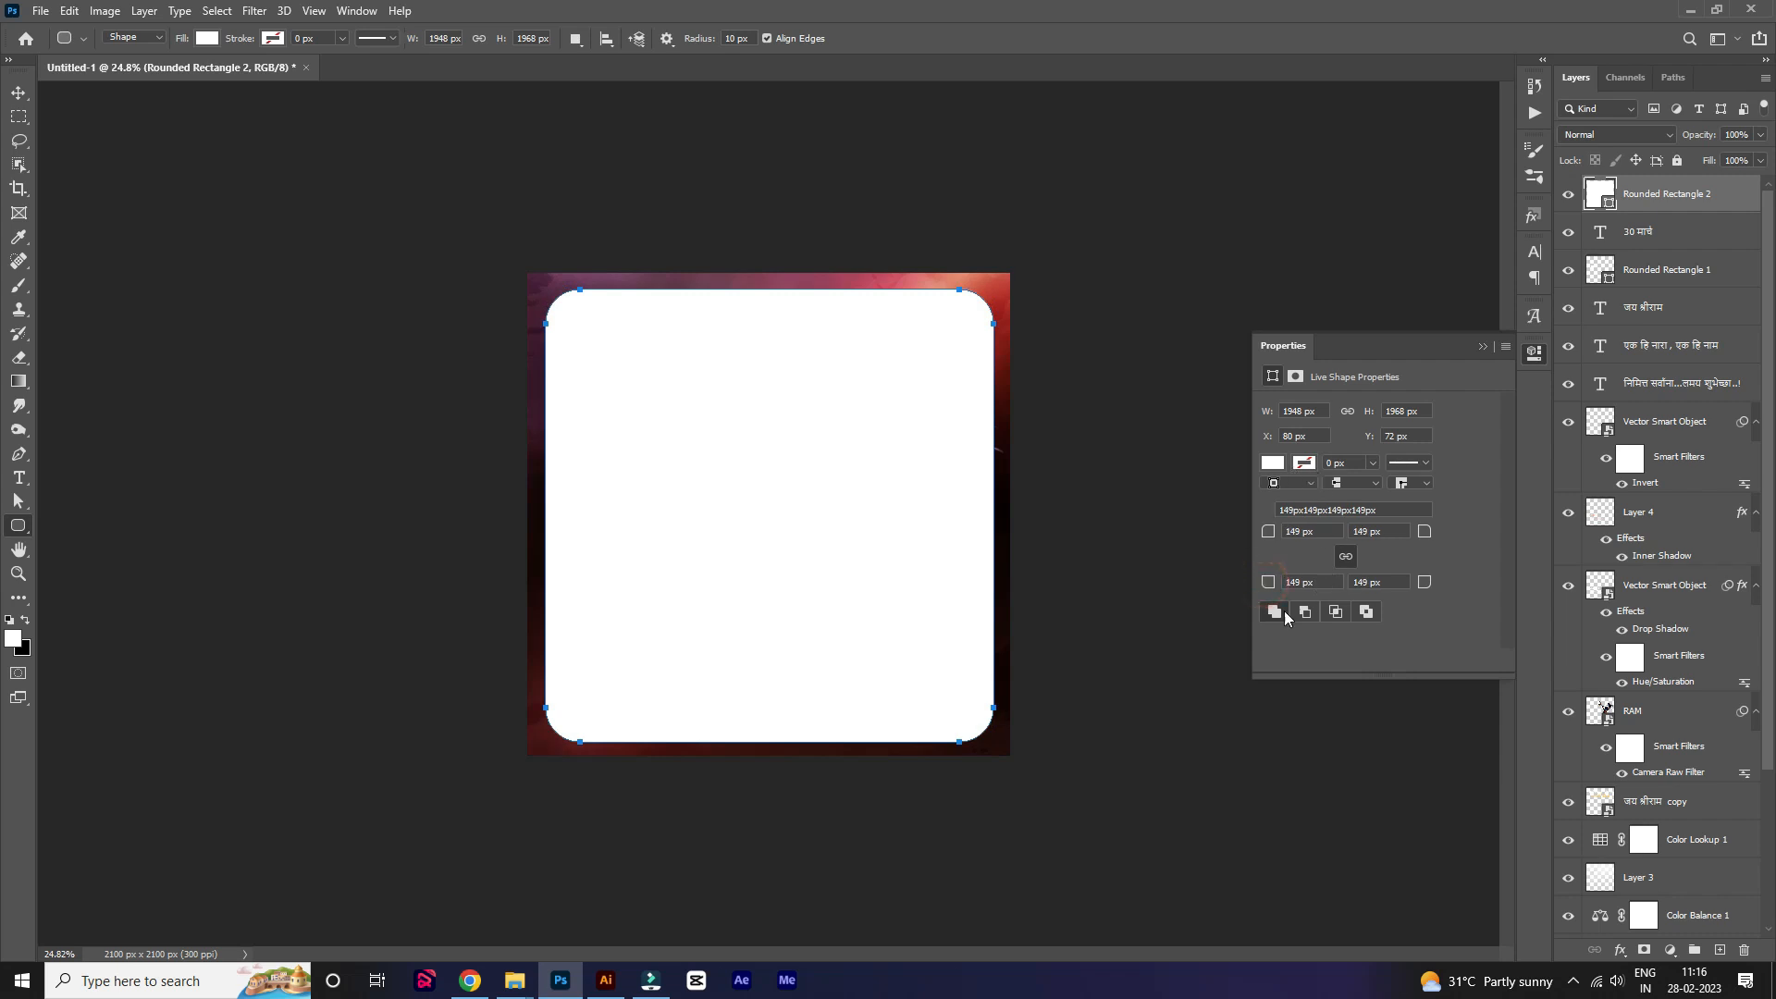
# Turn the large rounded rectangle into an outer frame by subtracting its shape, and shift it up to Y 66 px.
pyautogui.click(1303, 612)
pyautogui.click(11, 94)
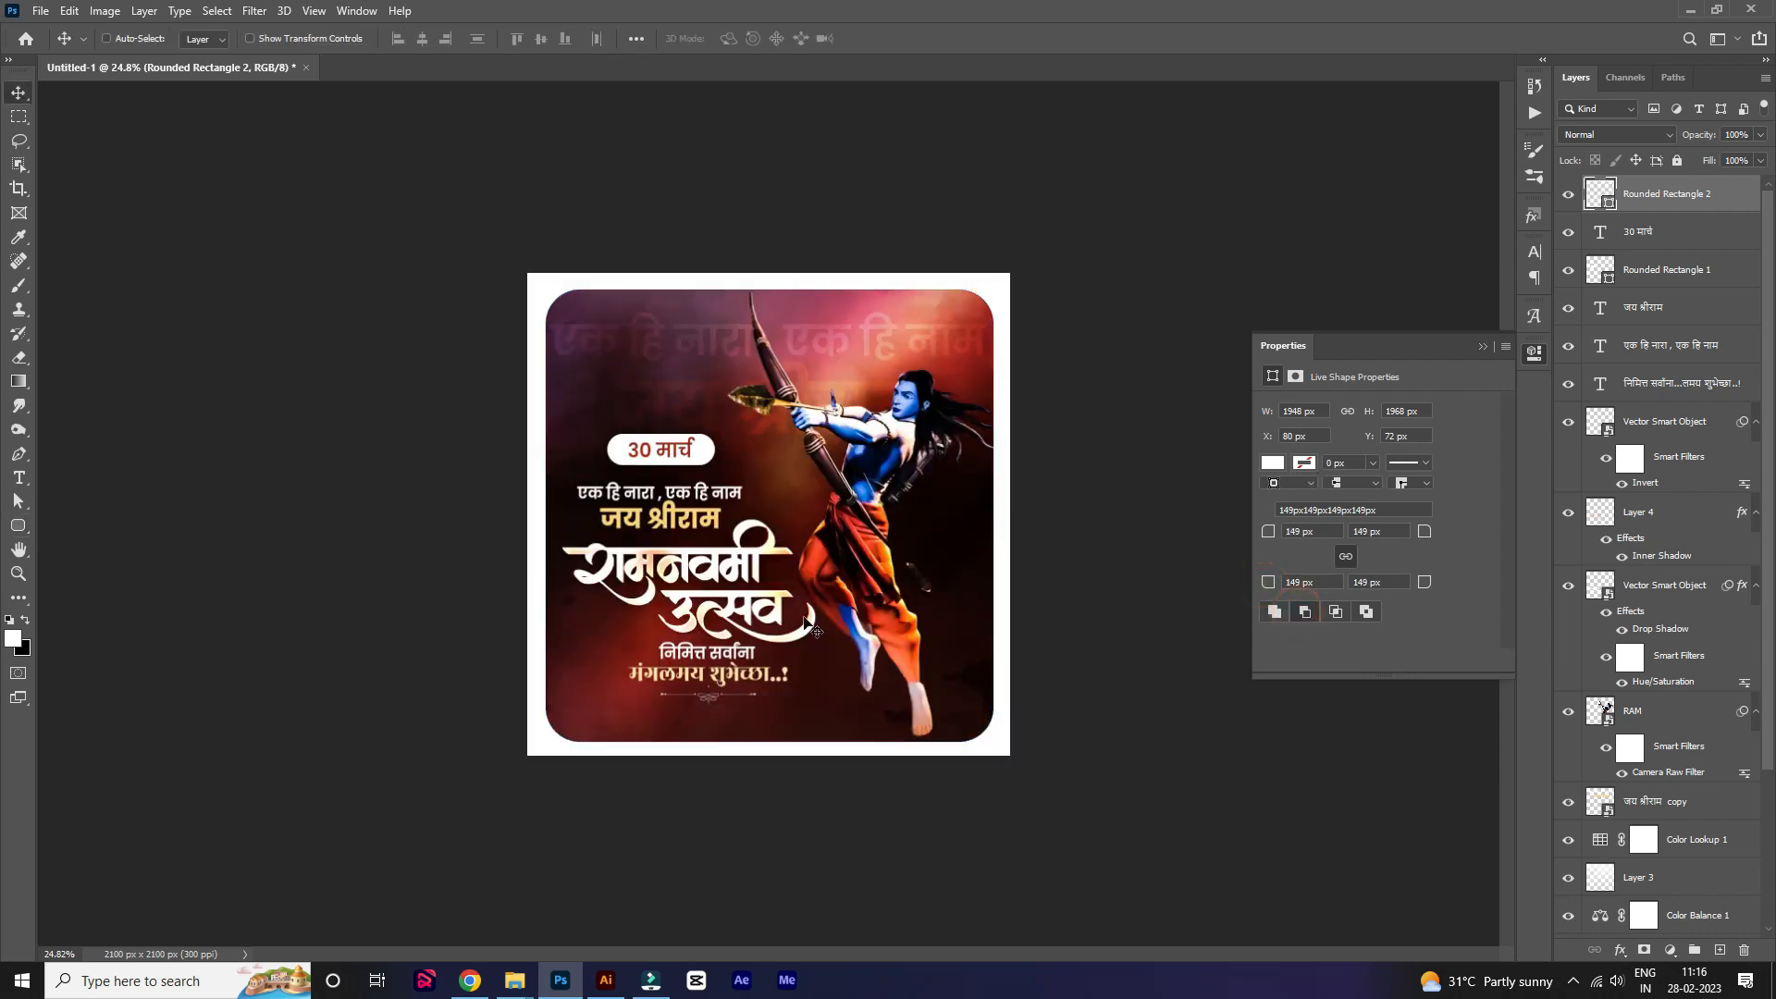
pyautogui.moveTo(905, 684); pyautogui.dragTo(907, 684)
# Set the frame layer's blend mode to Overlay and its opacity to 38%.
pyautogui.click(1624, 135)
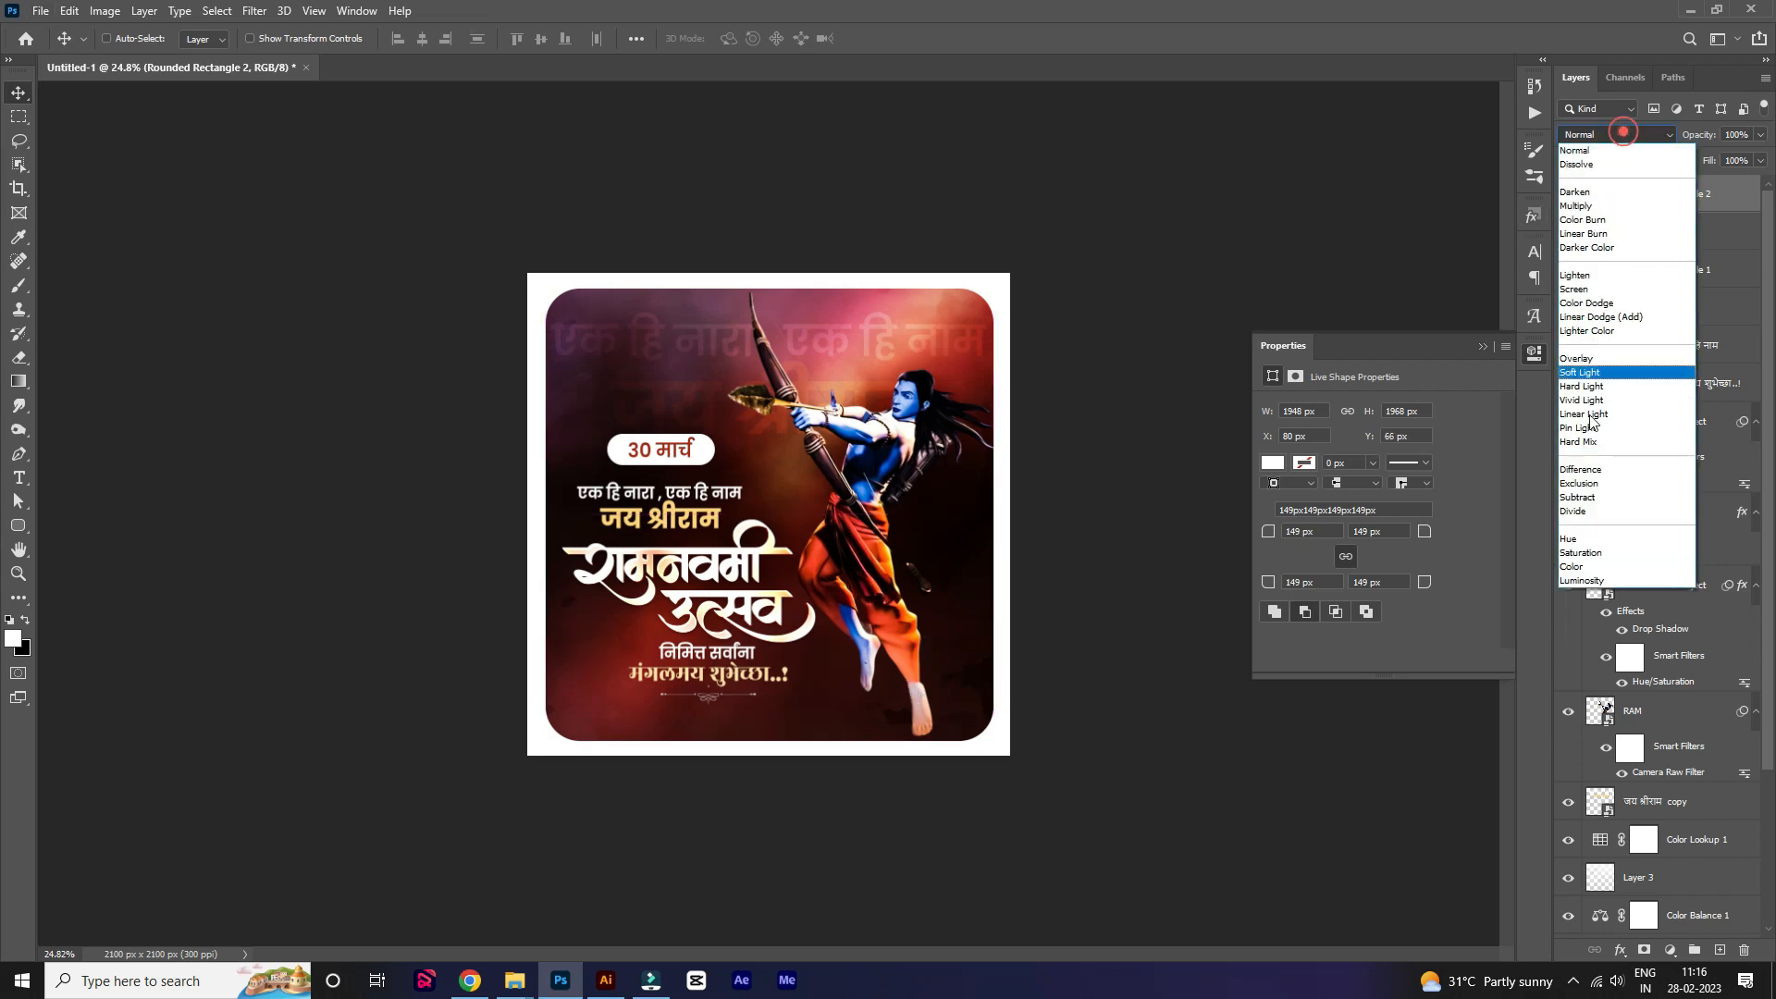
pyautogui.click(1595, 357)
pyautogui.click(792, 514)
pyautogui.moveTo(1702, 135); pyautogui.dragTo(1644, 148)
# Inspect the finished poster full screen, including the title lettering up close.
pyautogui.scroll(2, 766, 452)
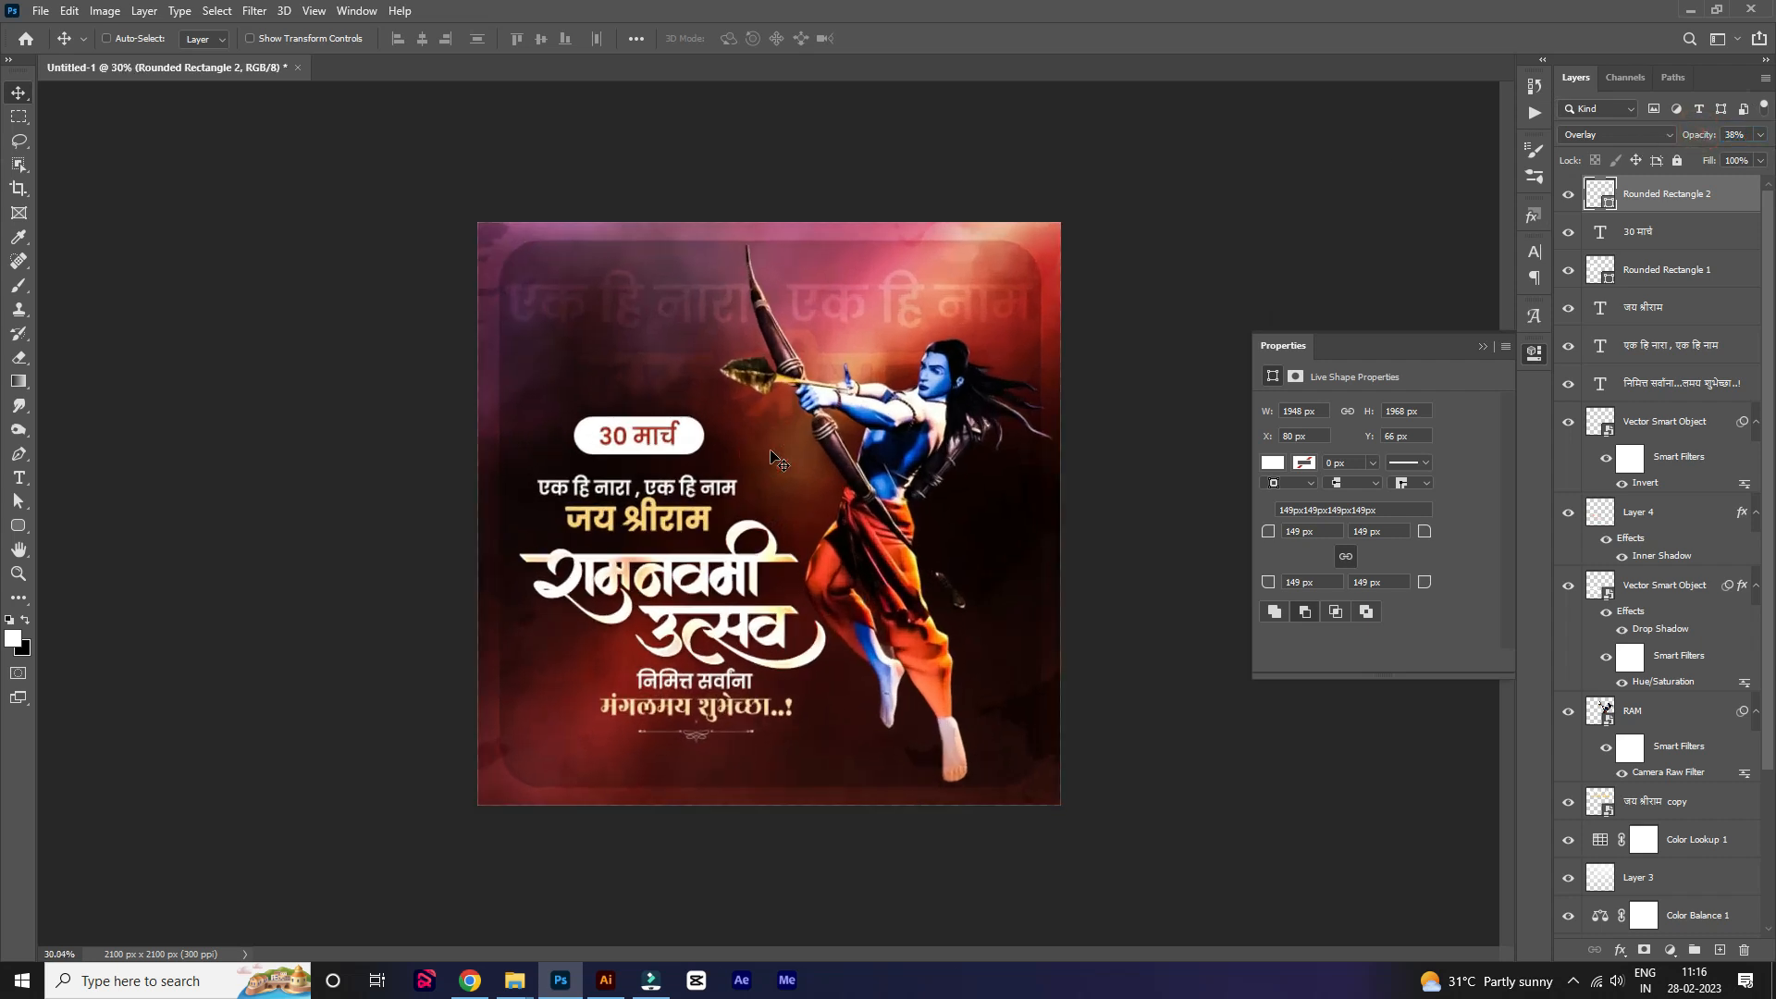
pyautogui.press('f')
pyautogui.press('f')
pyautogui.scroll(5, 968, 561)
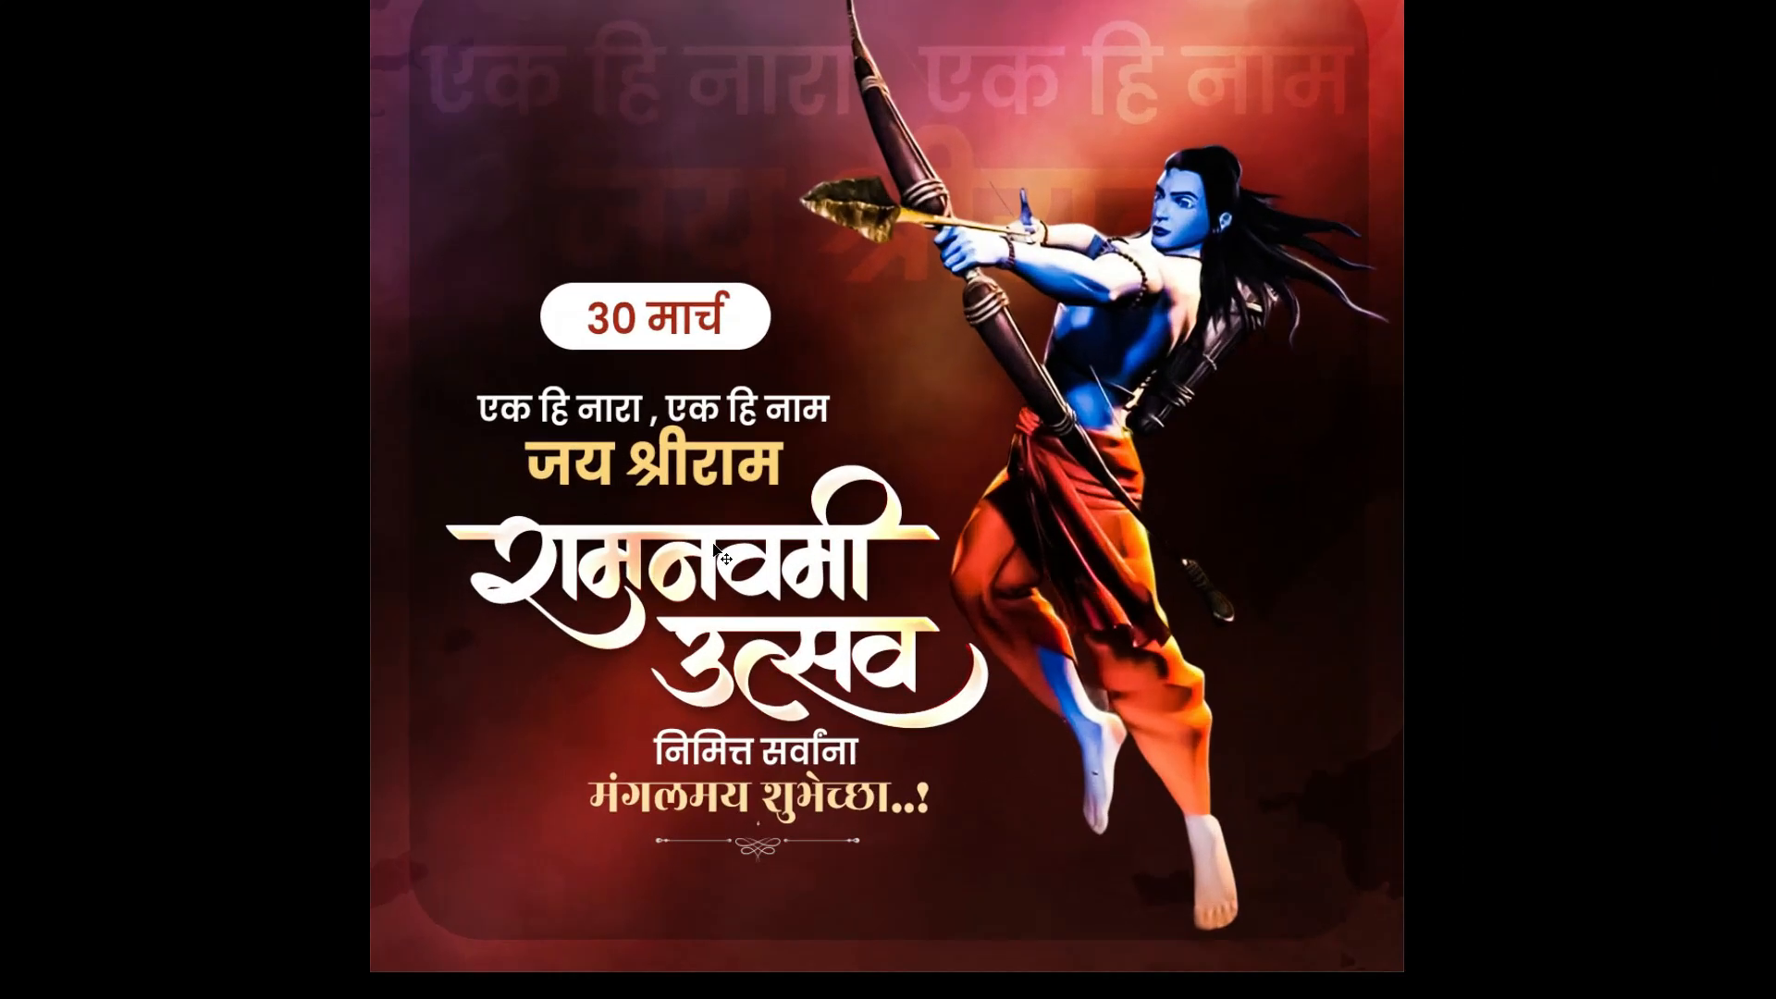
pyautogui.scroll(-2, 714, 547)
pyautogui.scroll(3, 708, 574)
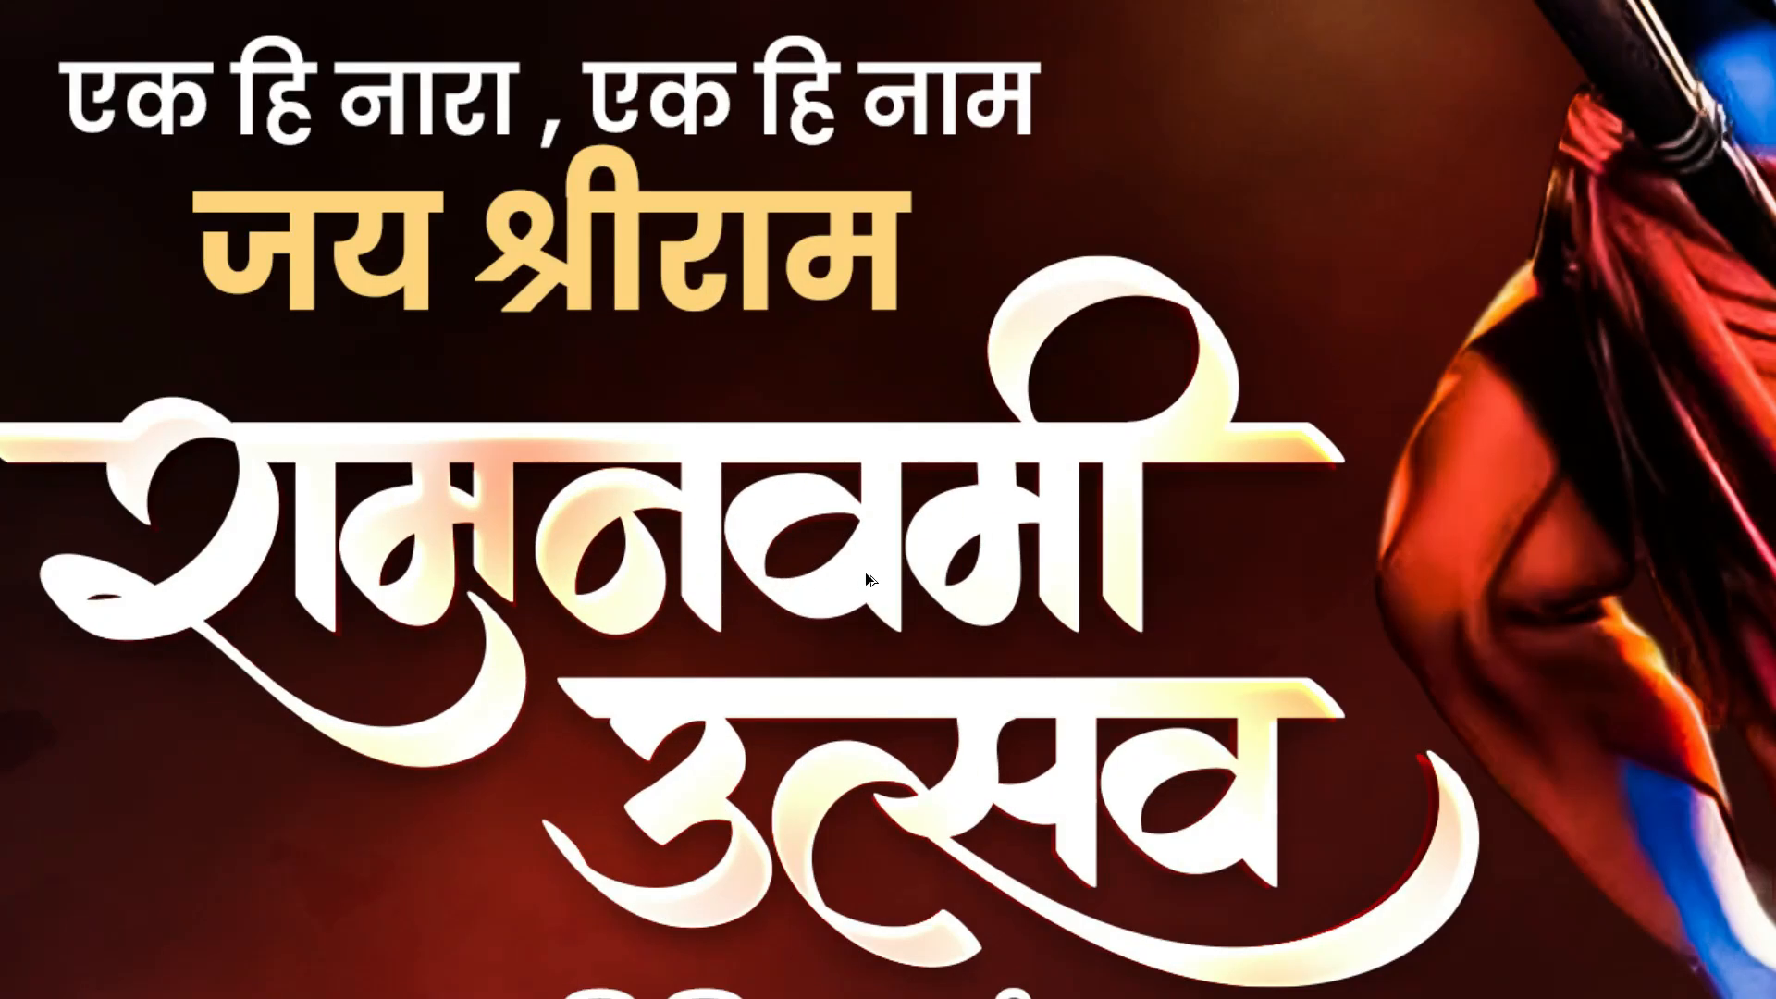